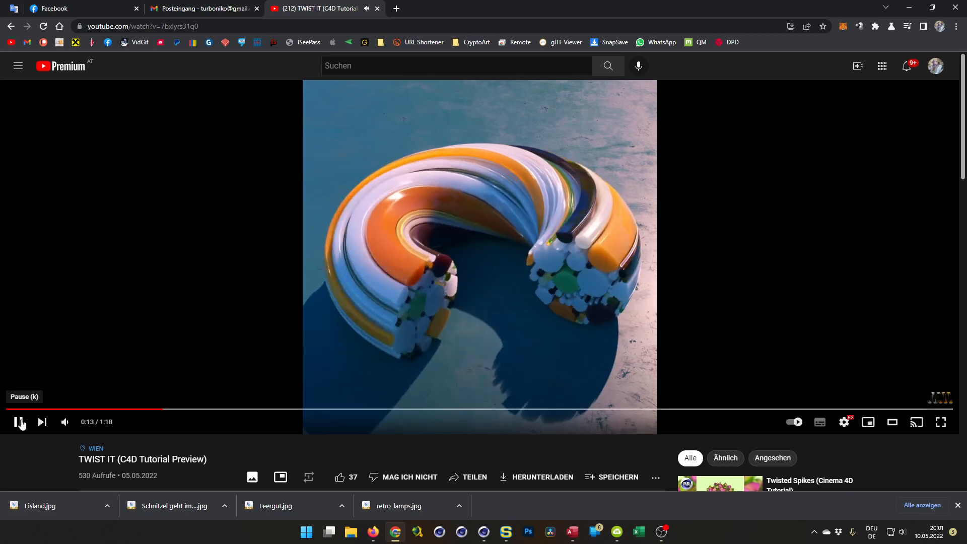
Pause the TWIST IT preview video, open the Instagram link in its description, and view the artist's post and profile
{"action": "left_click", "coordinate": [25, 426]}
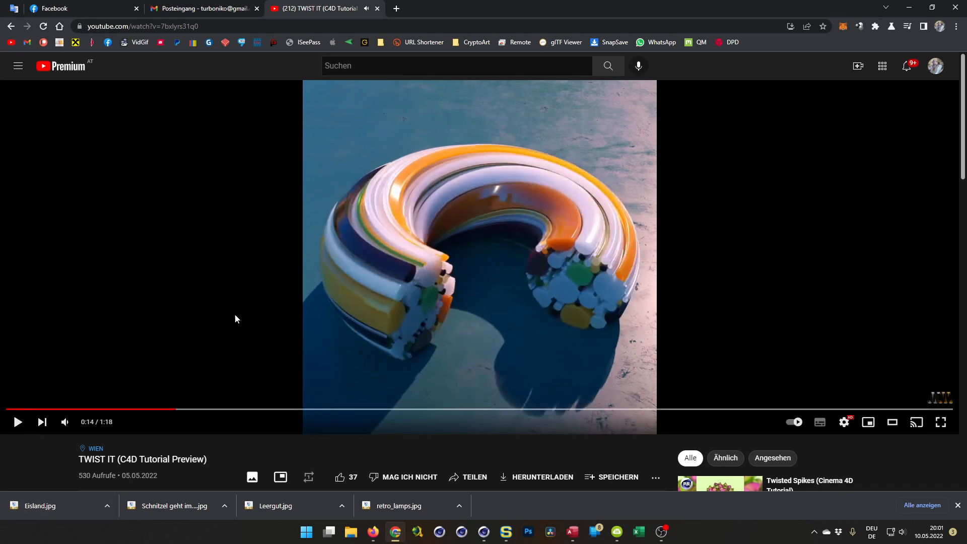
{"action": "scroll", "coordinate": [231, 315], "scroll_direction": "down", "scroll_amount": 2}
{"action": "scroll", "coordinate": [231, 315], "scroll_direction": "down", "scroll_amount": 1}
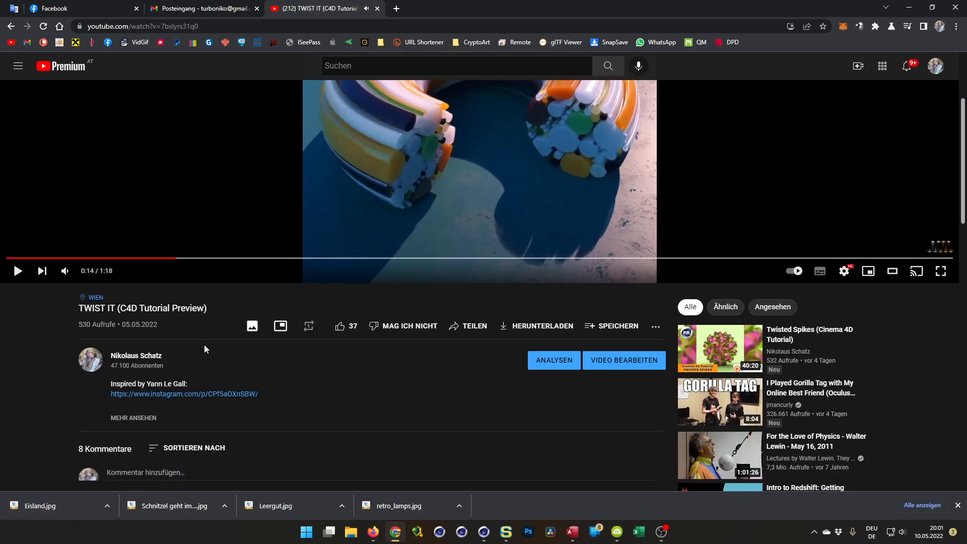
{"action": "left_click", "coordinate": [181, 392]}
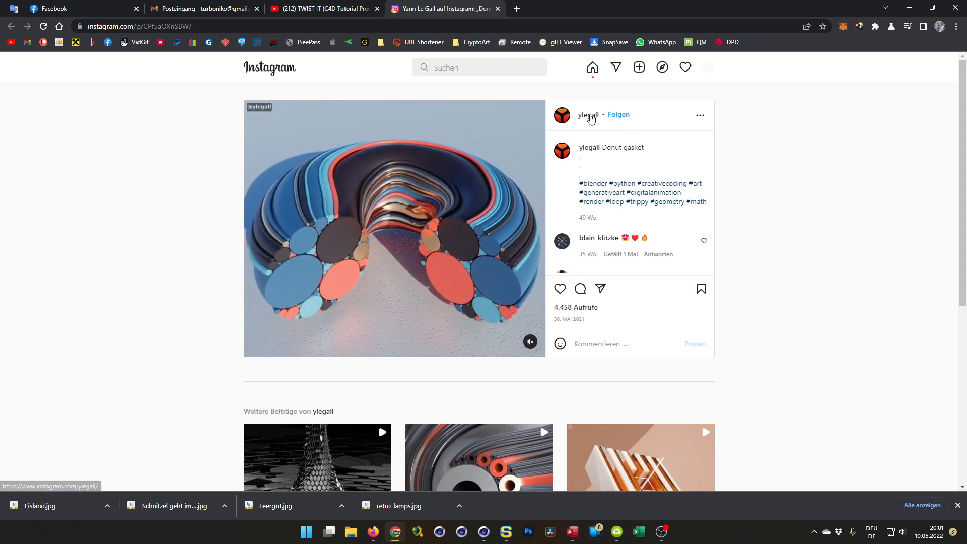
{"action": "left_click", "coordinate": [587, 116]}
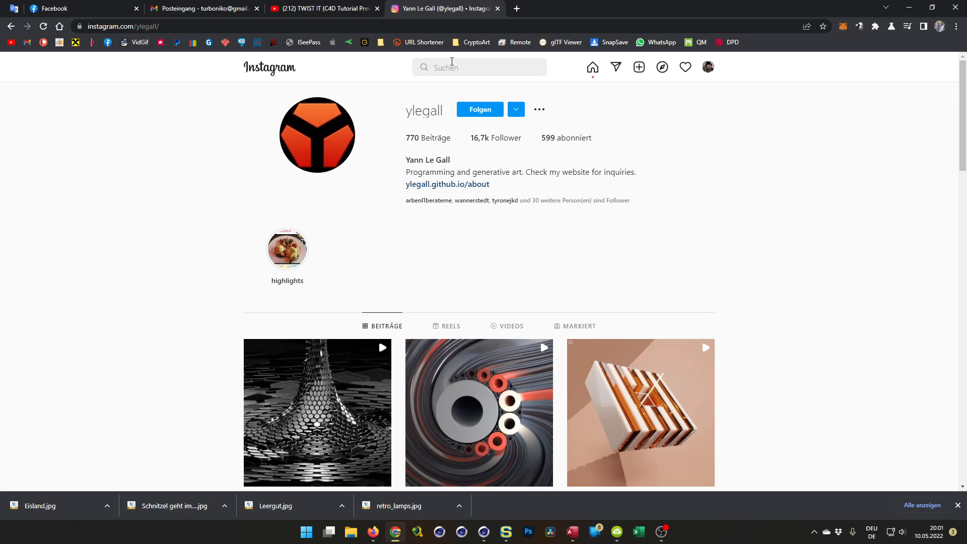
{"action": "key", "text": "ctrl+w"}
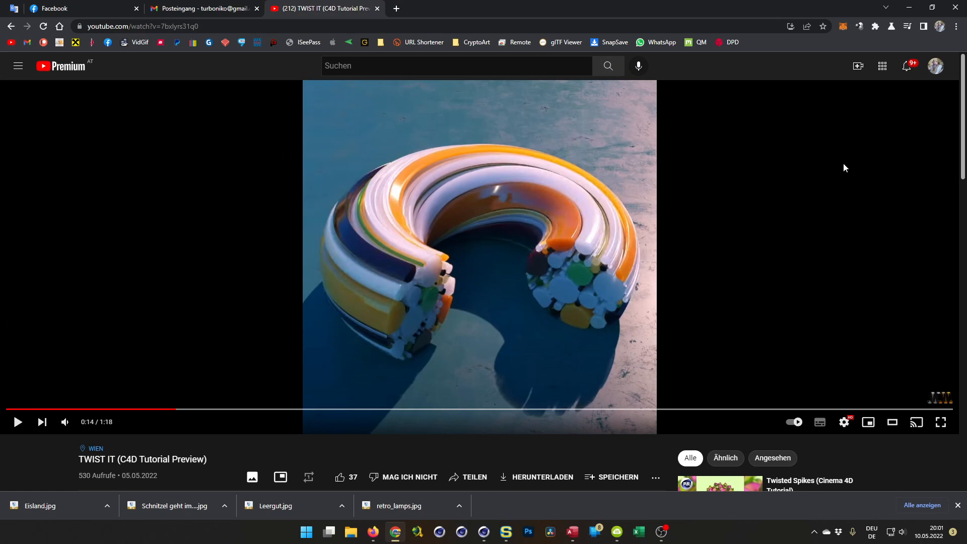
Switch to Cinema 4D and enlarge the object and attribute managers, giving the object list more height
{"action": "left_click", "coordinate": [909, 7]}
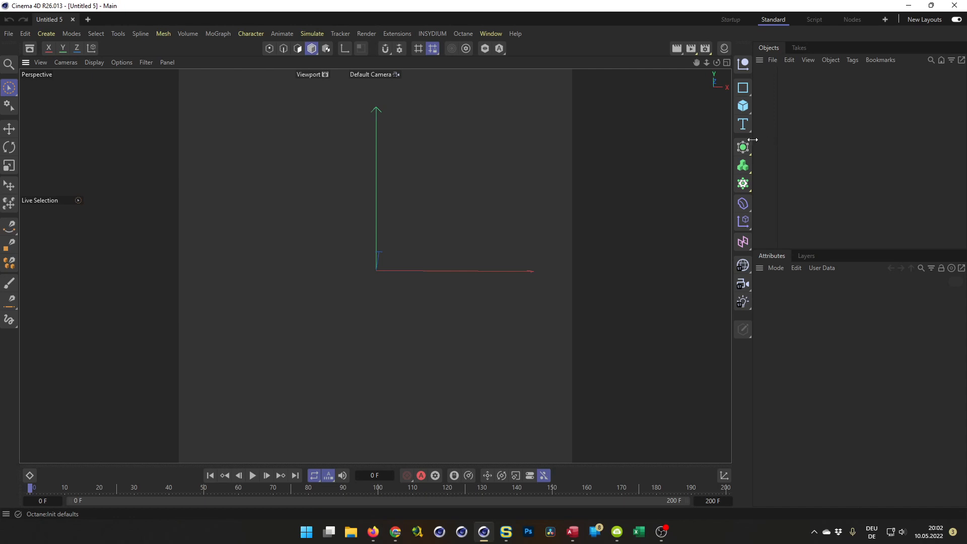
{"action": "left_click_drag", "start_coordinate": [751, 139], "coordinate": [625, 149]}
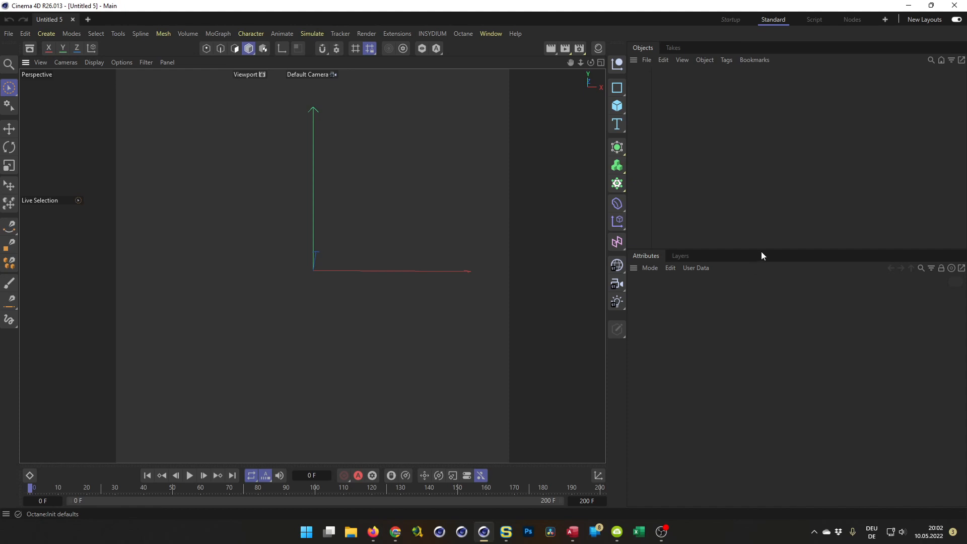
{"action": "left_click_drag", "start_coordinate": [768, 250], "coordinate": [765, 315]}
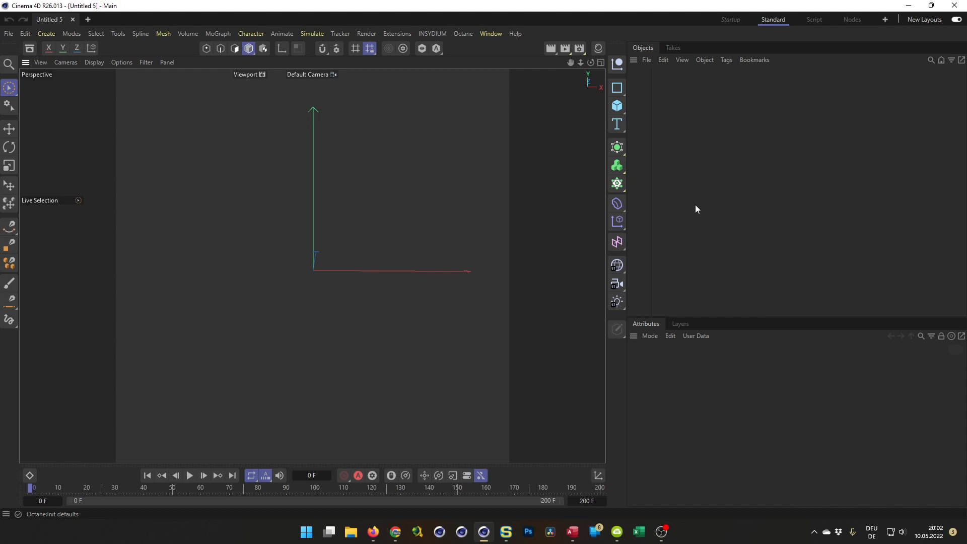
Create a circle spline with a radius of 25 cm
{"action": "left_click", "coordinate": [617, 88]}
{"action": "left_click", "coordinate": [719, 104]}
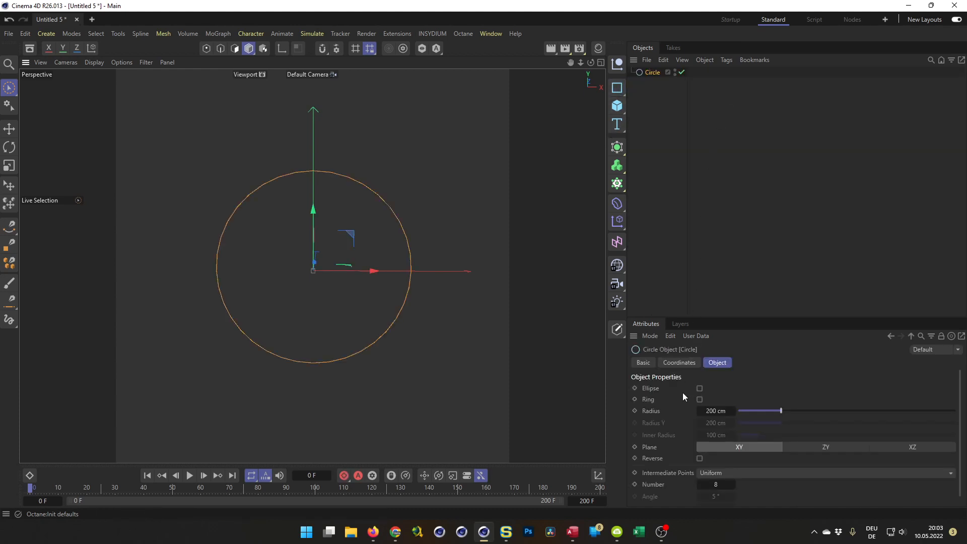
{"action": "left_click", "coordinate": [714, 411]}
{"action": "type", "text": "25"}
{"action": "key", "text": "Return"}
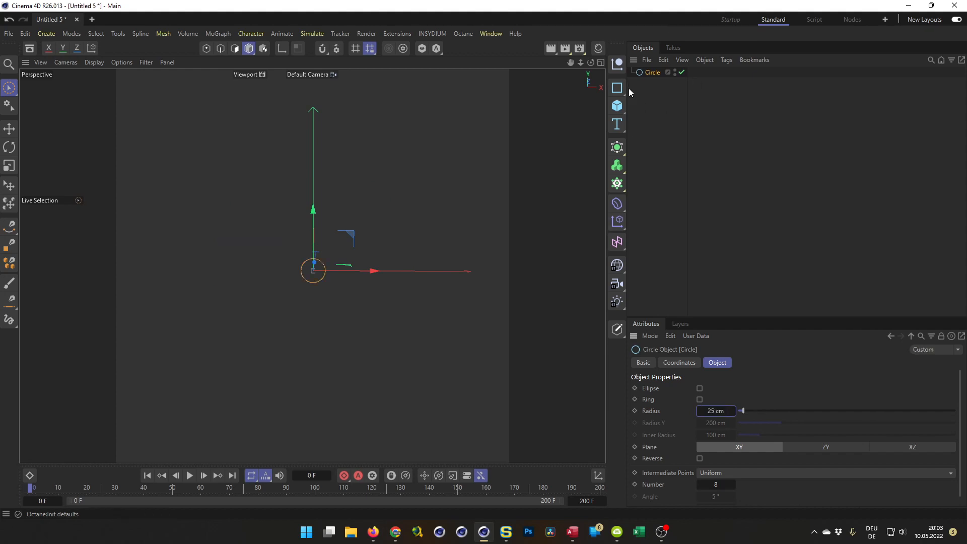
Add a disc oriented to +Z and hide it in both the viewport and the render
{"action": "left_click", "coordinate": [617, 105]}
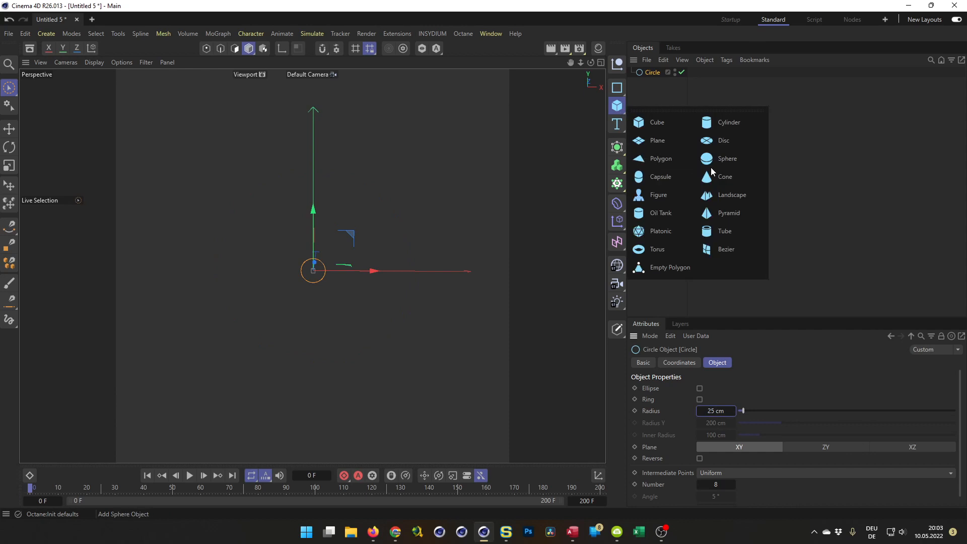
{"action": "left_click", "coordinate": [704, 141]}
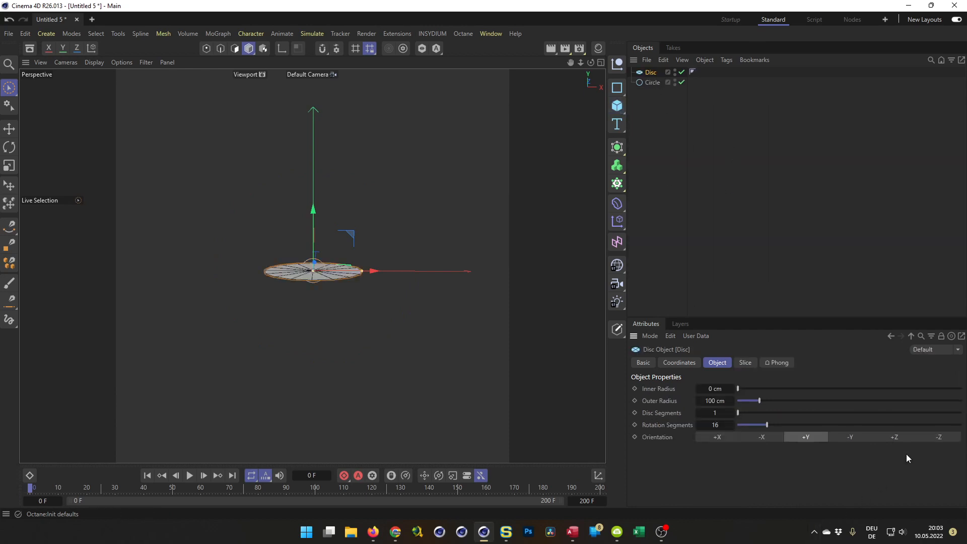
{"action": "left_click", "coordinate": [895, 437]}
{"action": "scroll", "coordinate": [353, 267], "scroll_direction": "up", "scroll_amount": 5}
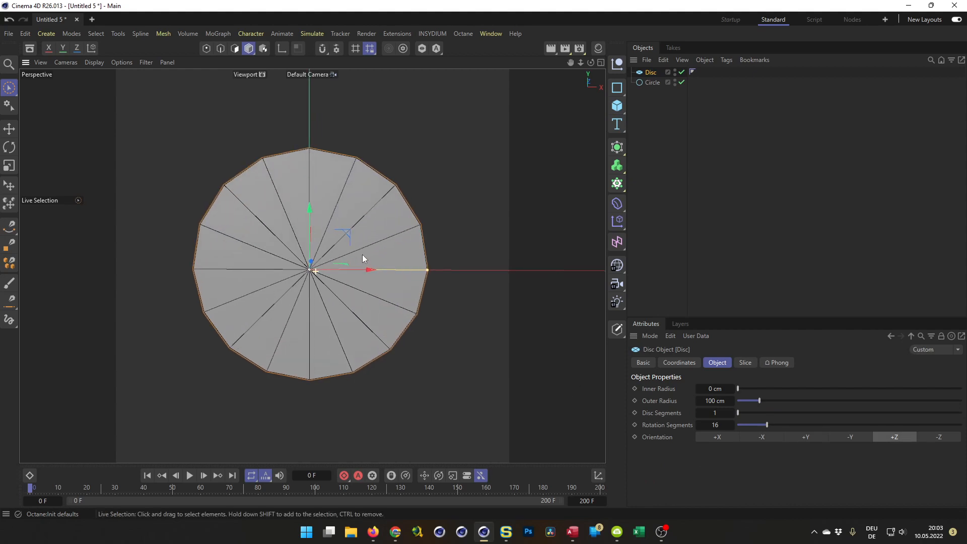
{"action": "double_click", "coordinate": [675, 71]}
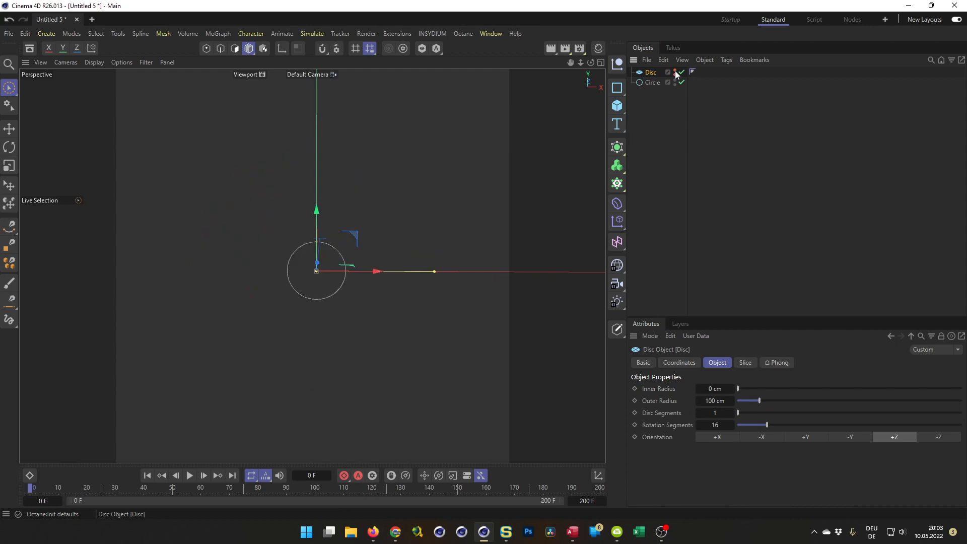
Place the circle in a Cloner and set it to Object mode, distributing the clones on the disc
{"action": "left_click", "coordinate": [653, 83]}
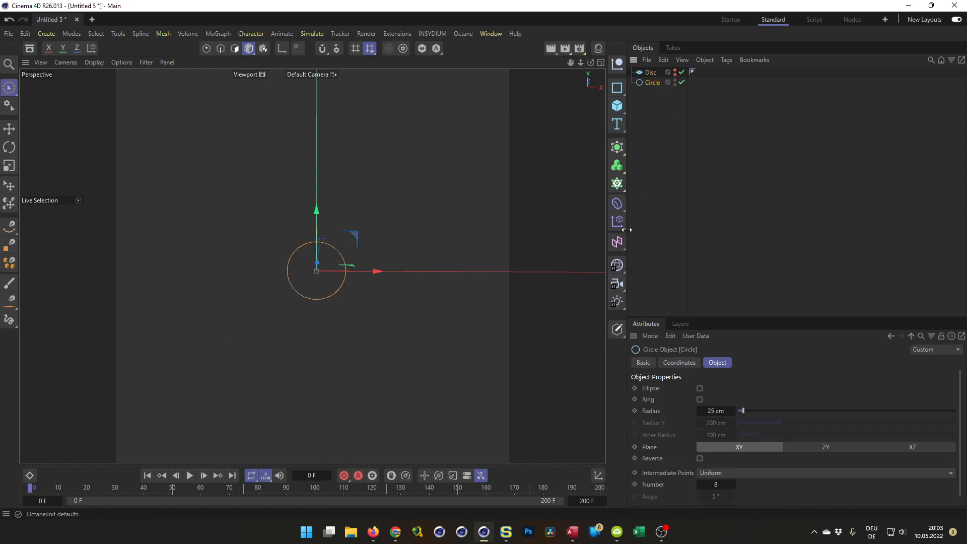
{"action": "left_click", "coordinate": [618, 184]}
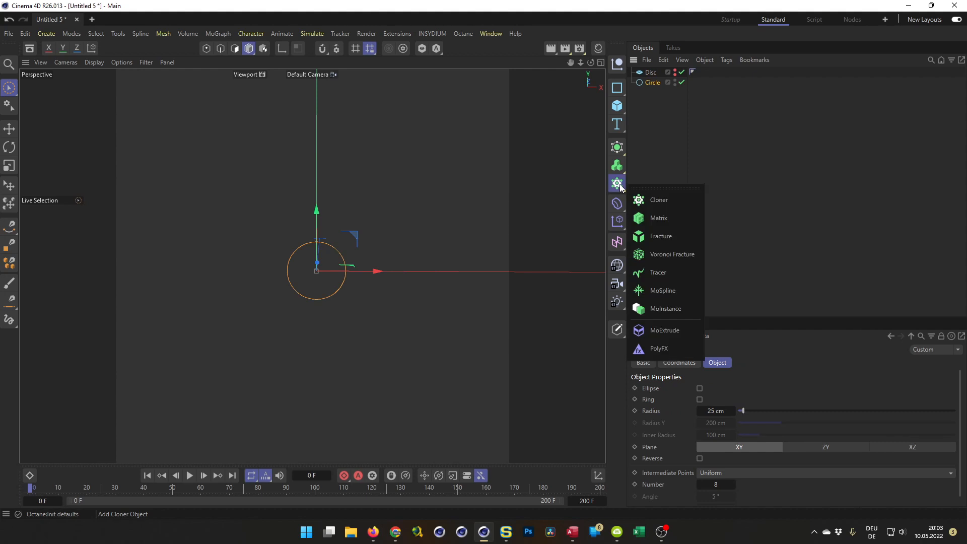
{"action": "left_click", "coordinate": [649, 201]}
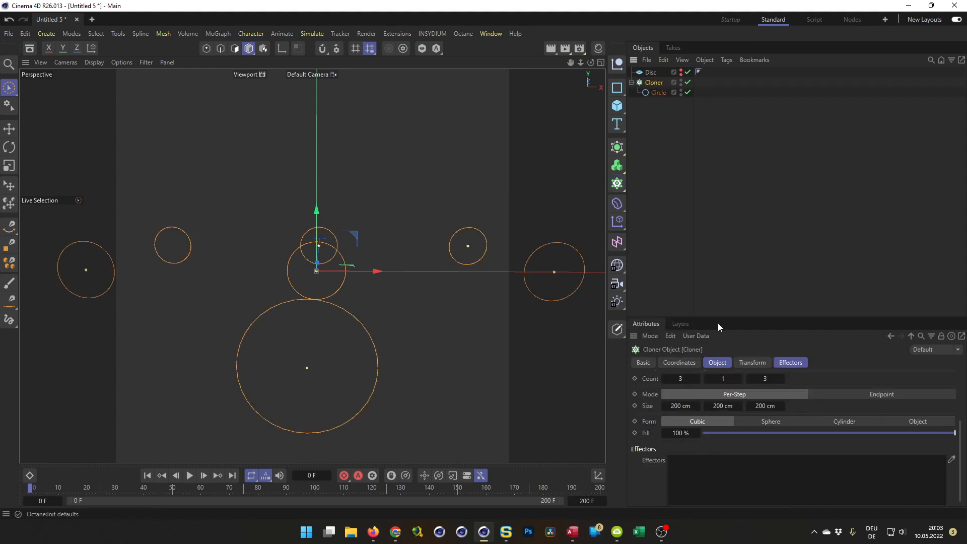
{"action": "left_click_drag", "start_coordinate": [724, 316], "coordinate": [728, 144]}
{"action": "left_click", "coordinate": [722, 216]}
{"action": "left_click", "coordinate": [735, 229]}
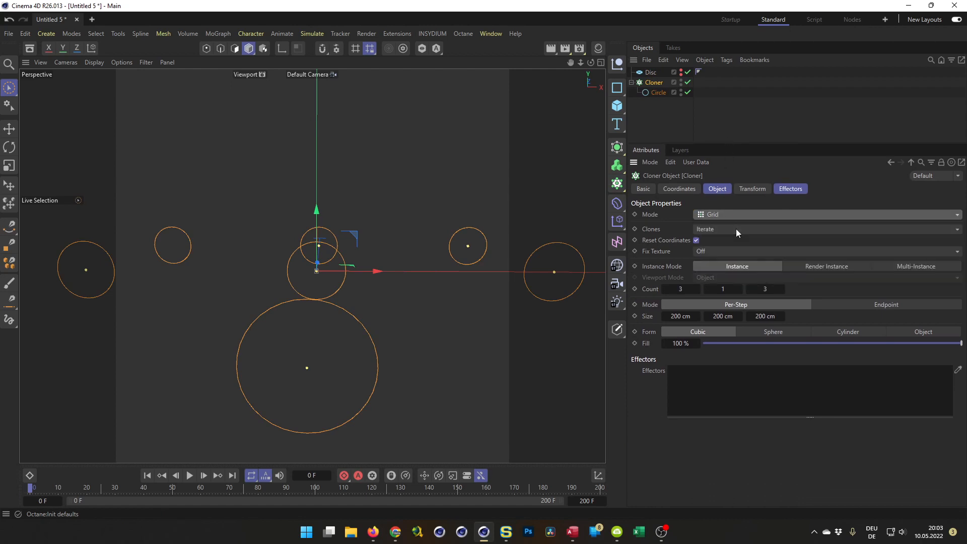
{"action": "mouse_move", "coordinate": [650, 72]}
{"action": "left_mouse_down"}
{"action": "mouse_move", "coordinate": [673, 145]}
{"action": "mouse_move", "coordinate": [695, 304]}
{"action": "mouse_move", "coordinate": [723, 291]}
{"action": "left_mouse_up"}
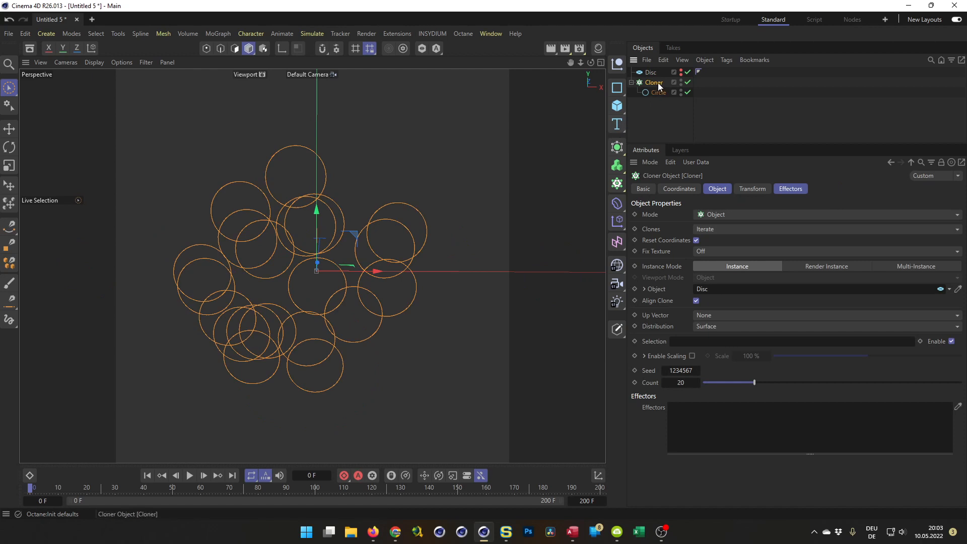
Add a Push Apart effector to the Cloner, set to Scale Apart mode with a radius of 26 cm
{"action": "left_click", "coordinate": [619, 224]}
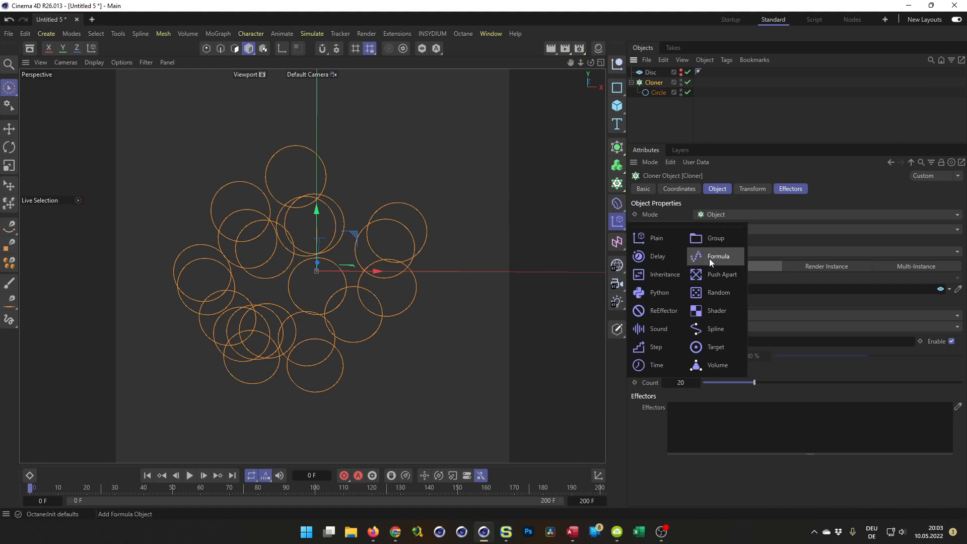
{"action": "left_click", "coordinate": [713, 273]}
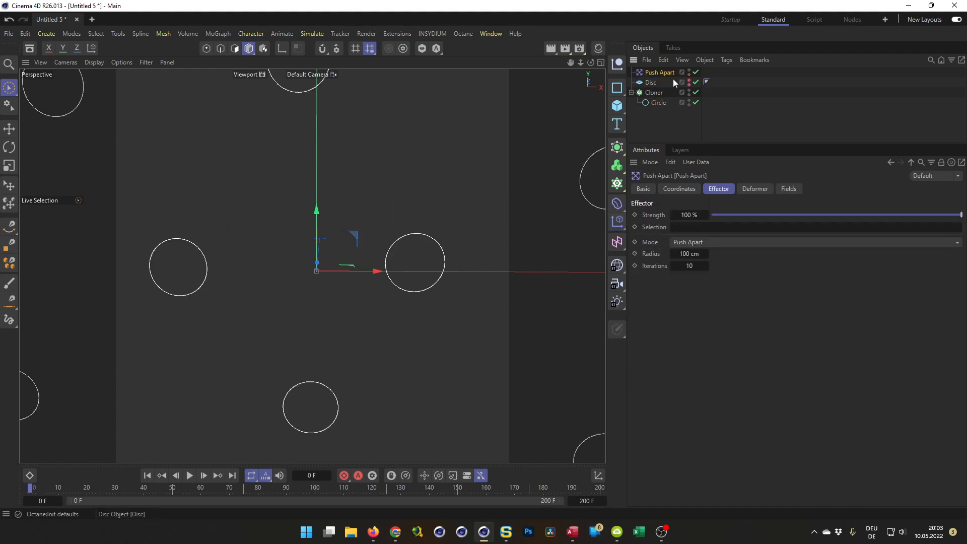
{"action": "left_click", "coordinate": [707, 243]}
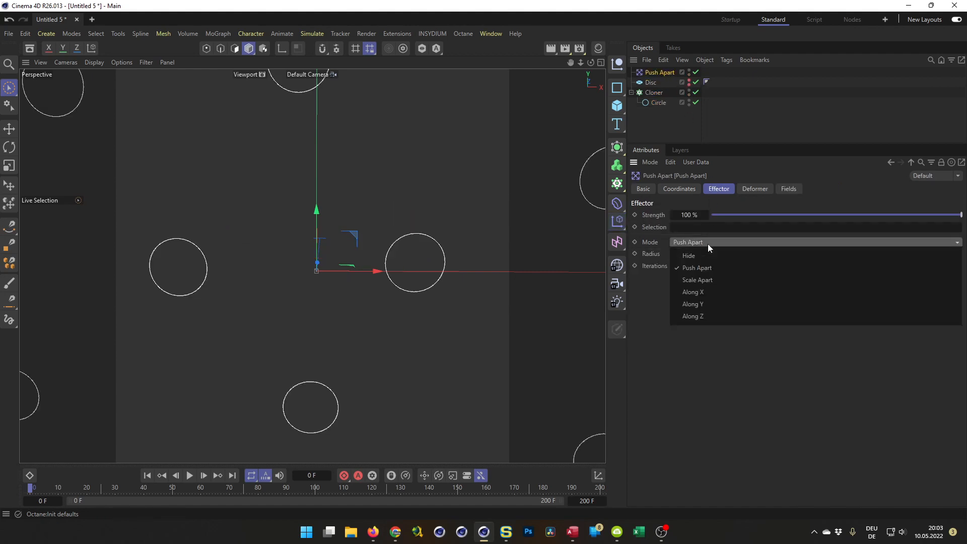
{"action": "left_click", "coordinate": [707, 280]}
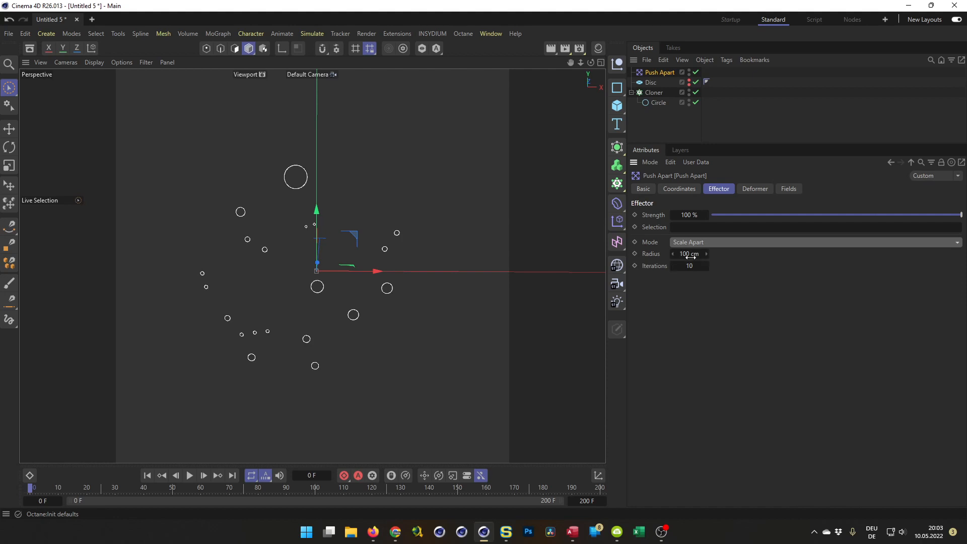
{"action": "left_click_drag", "start_coordinate": [694, 255], "coordinate": [673, 255]}
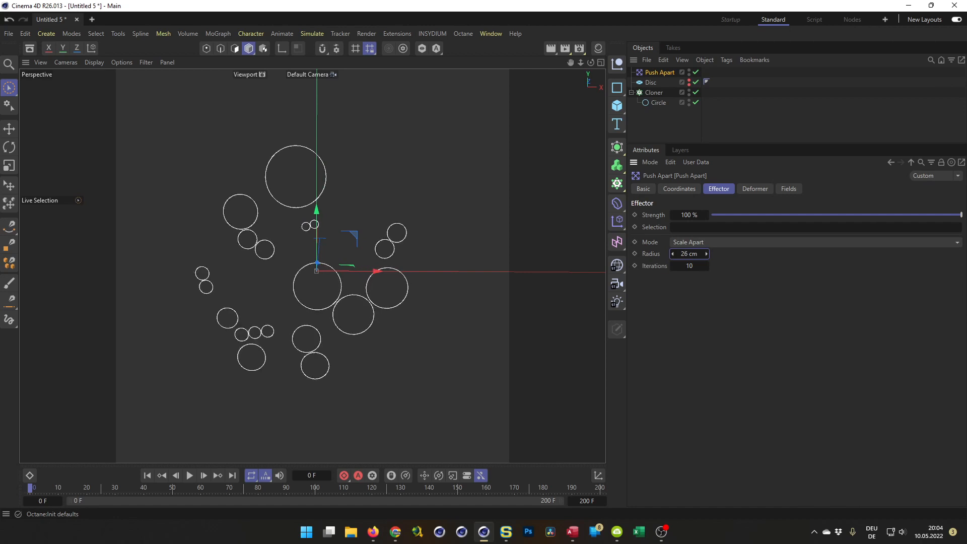
Increase the Cloner's count to 100 and the Push Apart effector's iterations to 281
{"action": "left_click", "coordinate": [658, 89]}
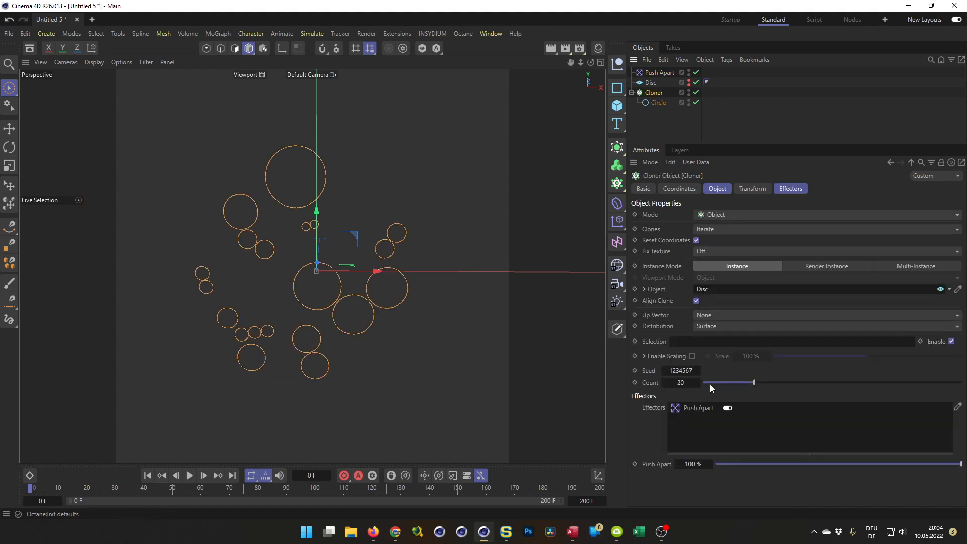
{"action": "left_click_drag", "start_coordinate": [755, 382], "coordinate": [957, 376]}
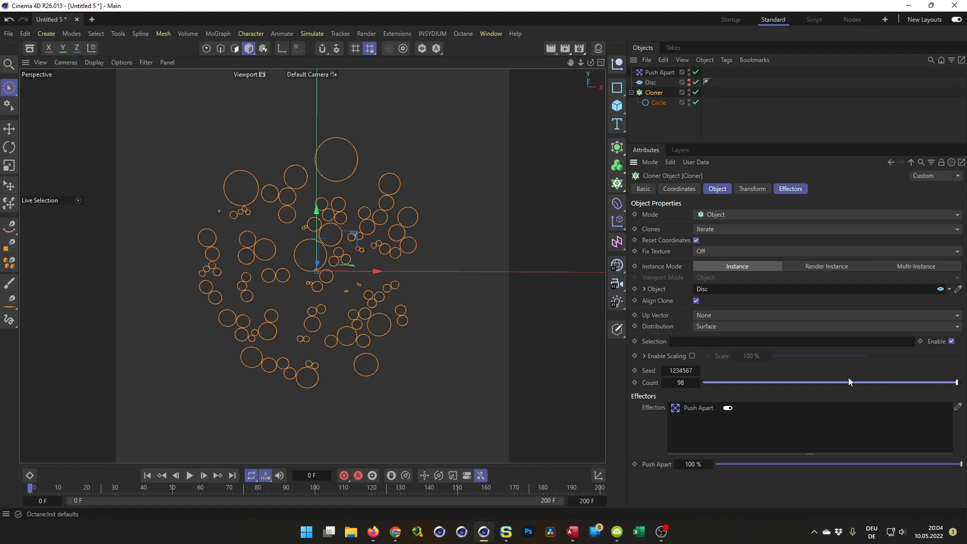
{"action": "left_click", "coordinate": [699, 382]}
{"action": "type", "text": "100"}
{"action": "key", "text": "Return"}
{"action": "left_click", "coordinate": [655, 73]}
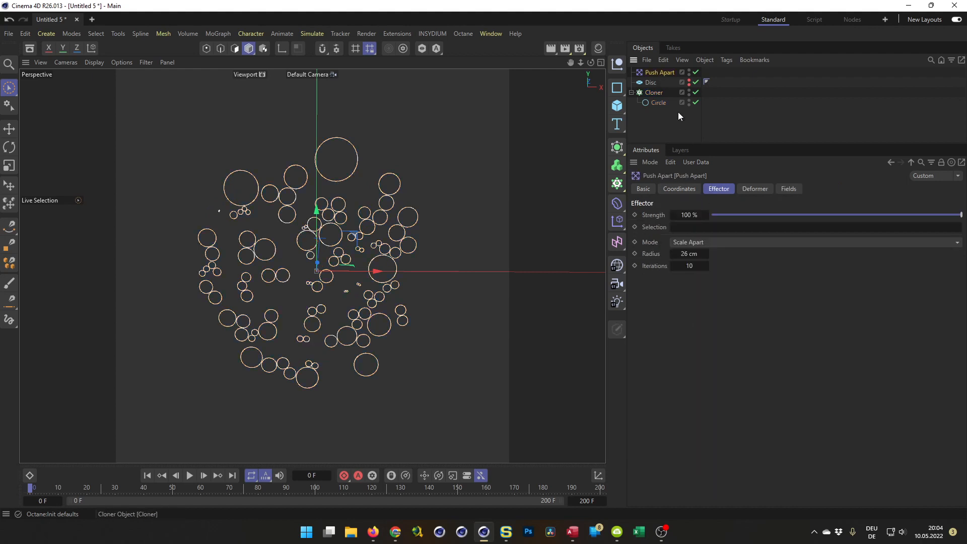
{"action": "left_click_drag", "start_coordinate": [690, 268], "coordinate": [826, 268]}
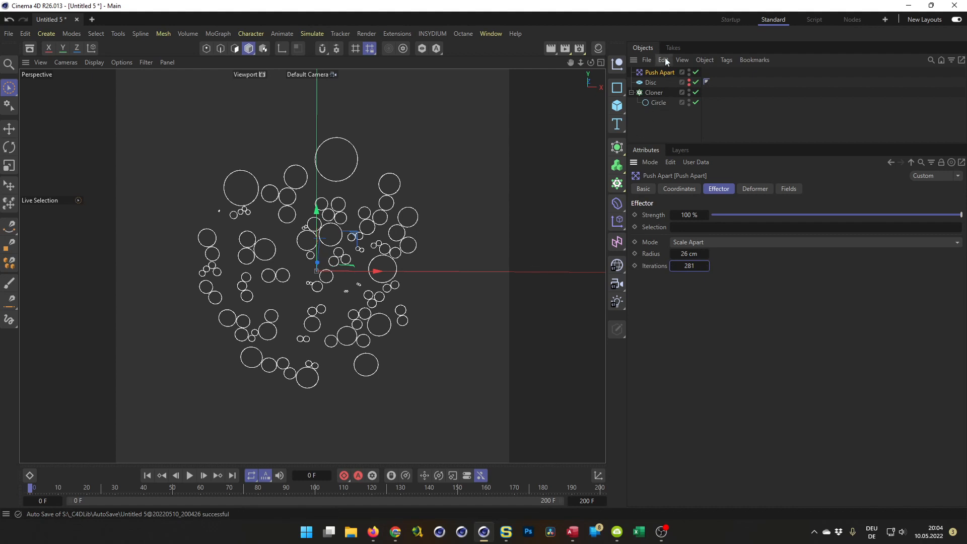
Vary the clone distribution by stepping the Cloner's seed up to 1234572
{"action": "left_click", "coordinate": [653, 93]}
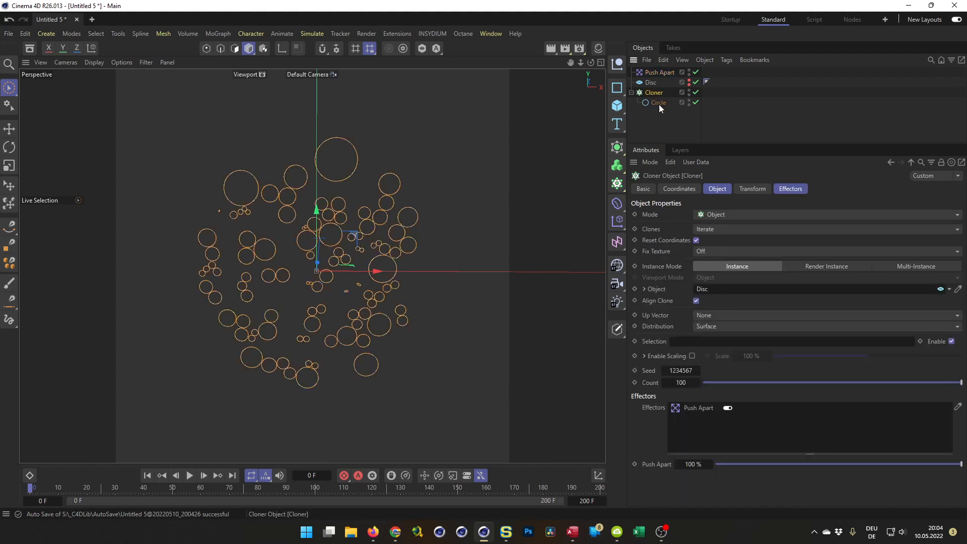
{"action": "left_click", "coordinate": [697, 371]}
{"action": "left_click", "coordinate": [698, 371]}
{"action": "left_click", "coordinate": [697, 371]}
{"action": "left_click", "coordinate": [698, 371]}
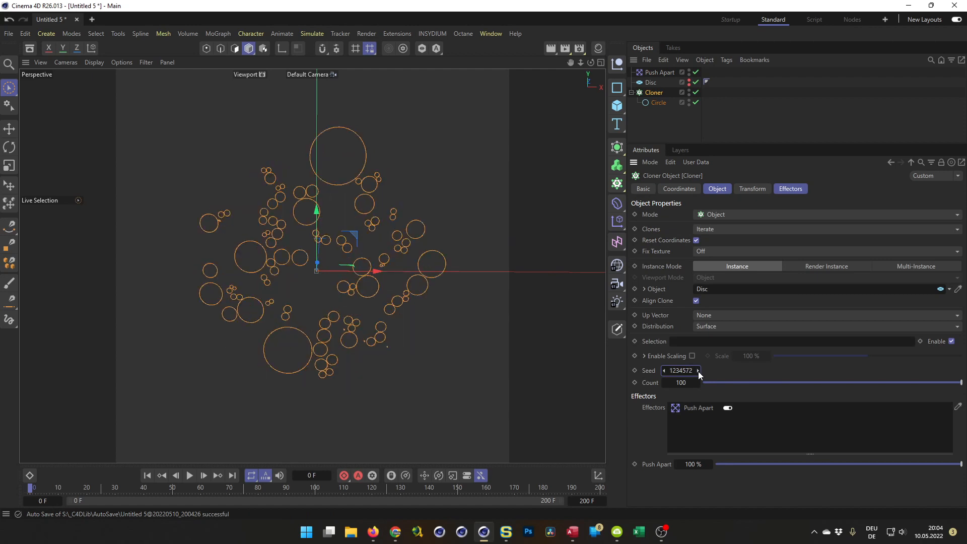
Set the cloned circle's radius to 30 cm
{"action": "left_click", "coordinate": [658, 102]}
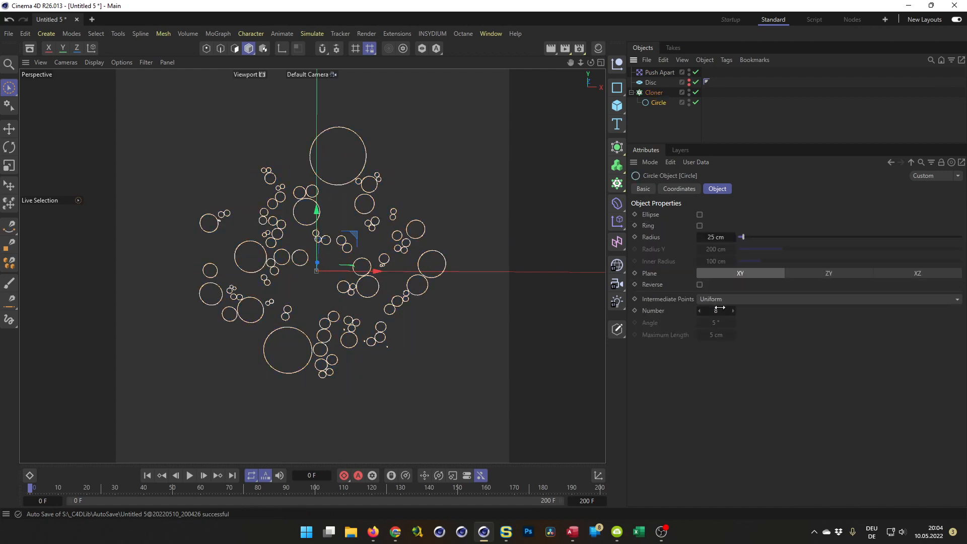
{"action": "double_click", "coordinate": [715, 237]}
{"action": "type", "text": "30"}
{"action": "key", "text": "Return"}
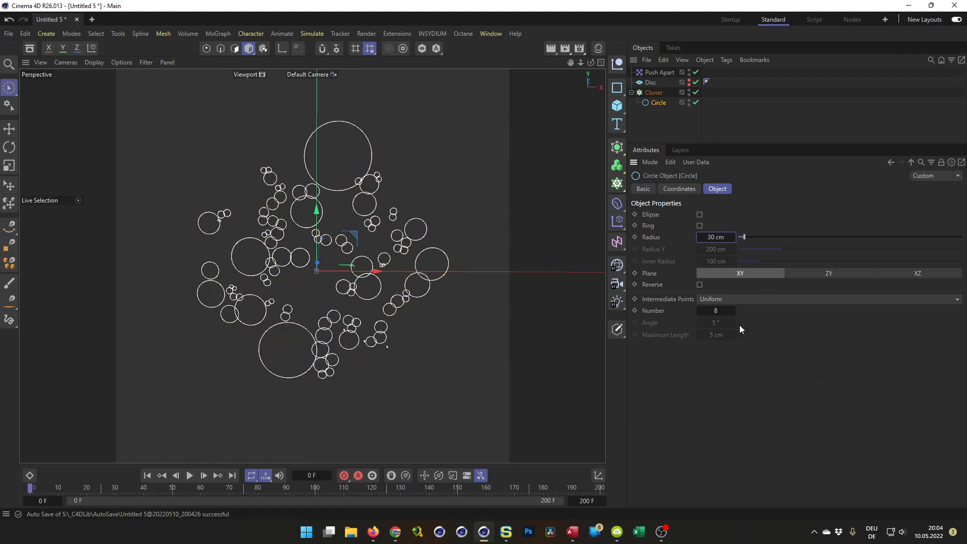
Set the Push Apart effector's radius to 32 cm and inspect the spacing between the circles
{"action": "left_click", "coordinate": [651, 72]}
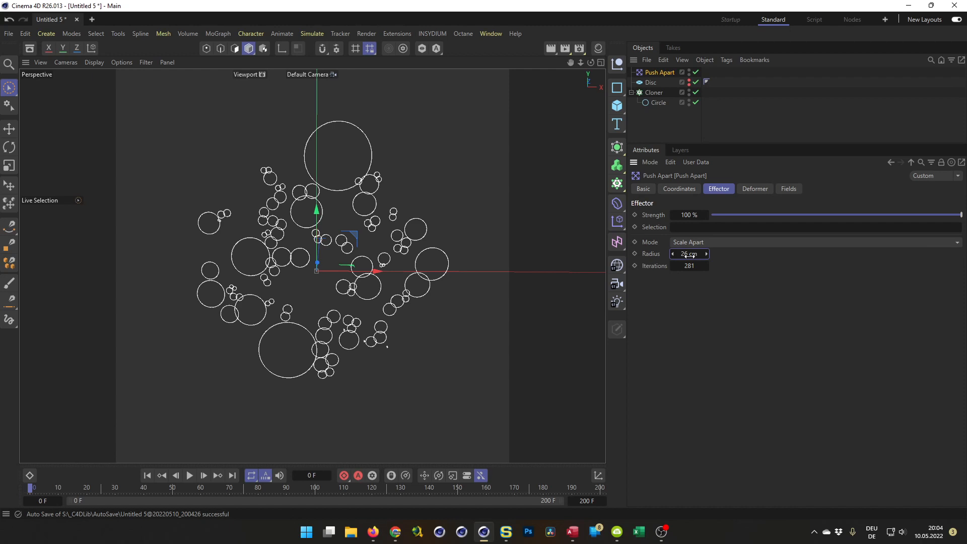
{"action": "mouse_move", "coordinate": [689, 256]}
{"action": "left_mouse_down"}
{"action": "mouse_move", "coordinate": [679, 255]}
{"action": "mouse_move", "coordinate": [698, 255]}
{"action": "left_mouse_up"}
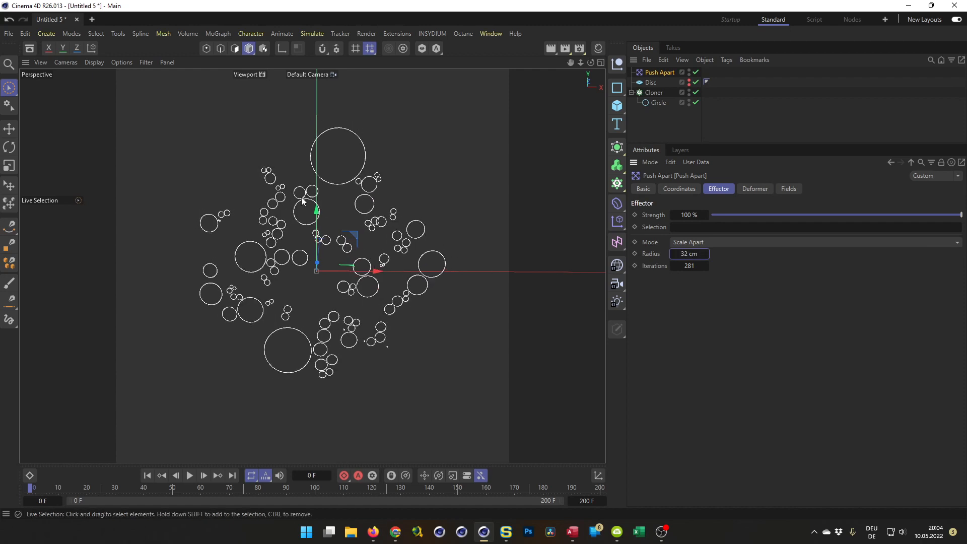
{"action": "scroll", "coordinate": [380, 290], "scroll_direction": "up", "scroll_amount": 3}
{"action": "scroll", "coordinate": [382, 285], "scroll_direction": "down", "scroll_amount": 2}
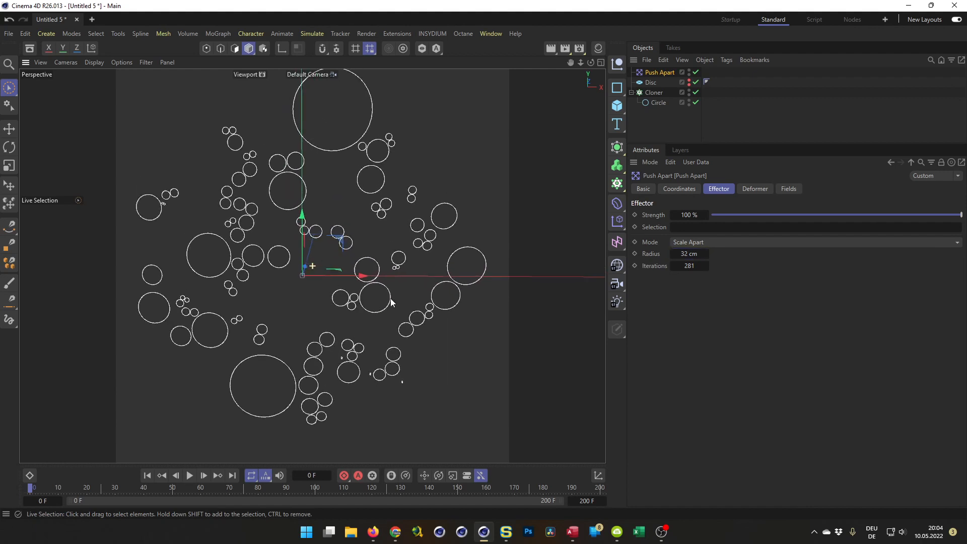
Reduce the cloned circle's intermediate points number to 2 and inspect the simplified outlines up close
{"action": "left_click", "coordinate": [653, 92]}
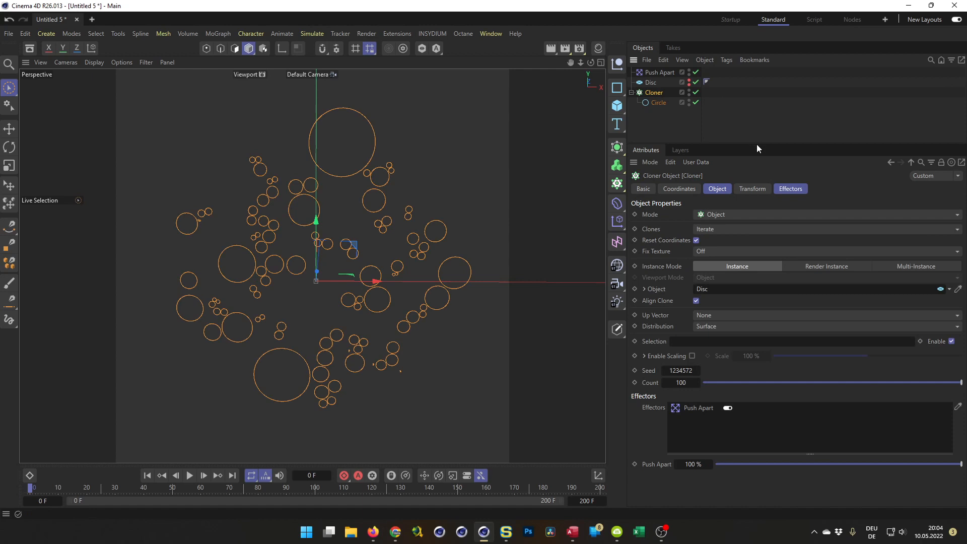
{"action": "left_click_drag", "start_coordinate": [756, 144], "coordinate": [730, 202]}
{"action": "left_click", "coordinate": [662, 105]}
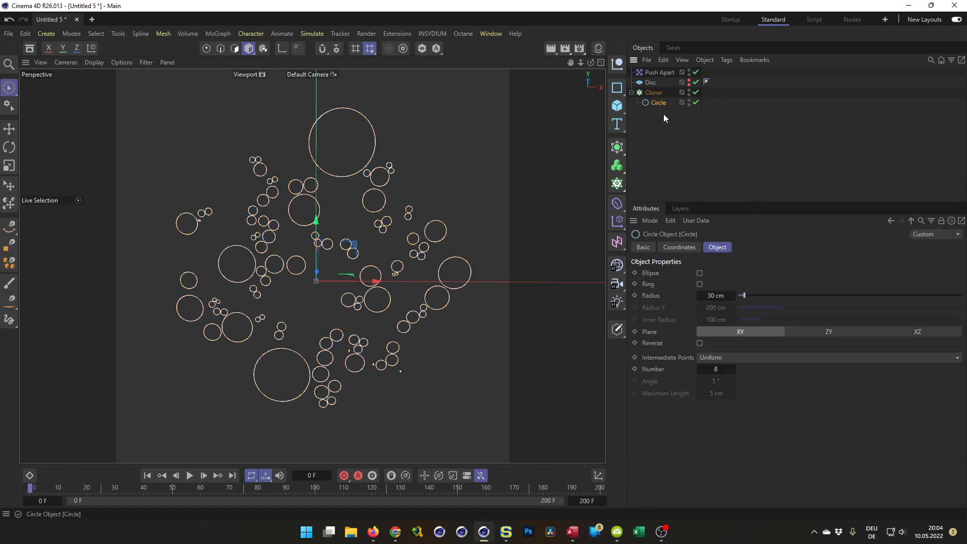
{"action": "left_click", "coordinate": [713, 368]}
{"action": "type", "text": "2"}
{"action": "key", "text": "Return"}
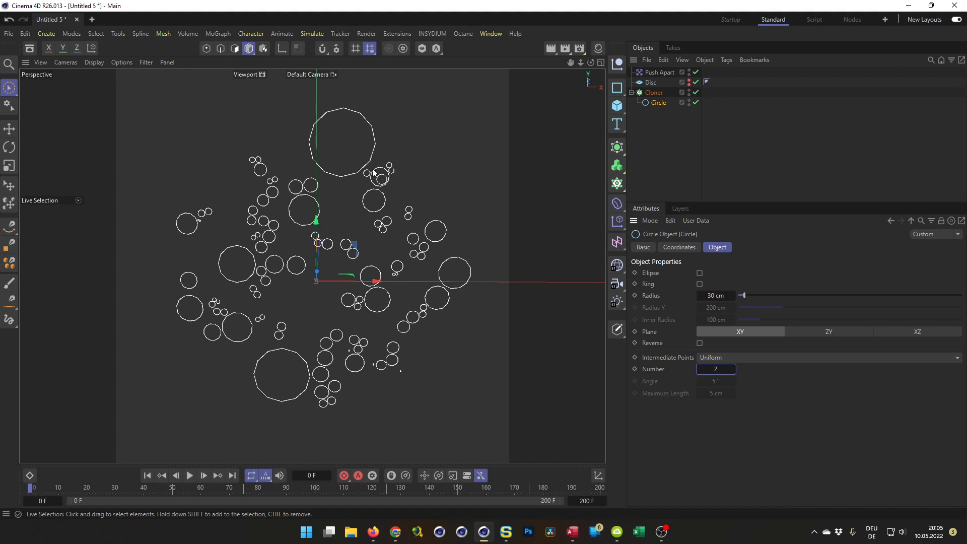
{"action": "scroll", "coordinate": [409, 372], "scroll_direction": "up", "scroll_amount": 10}
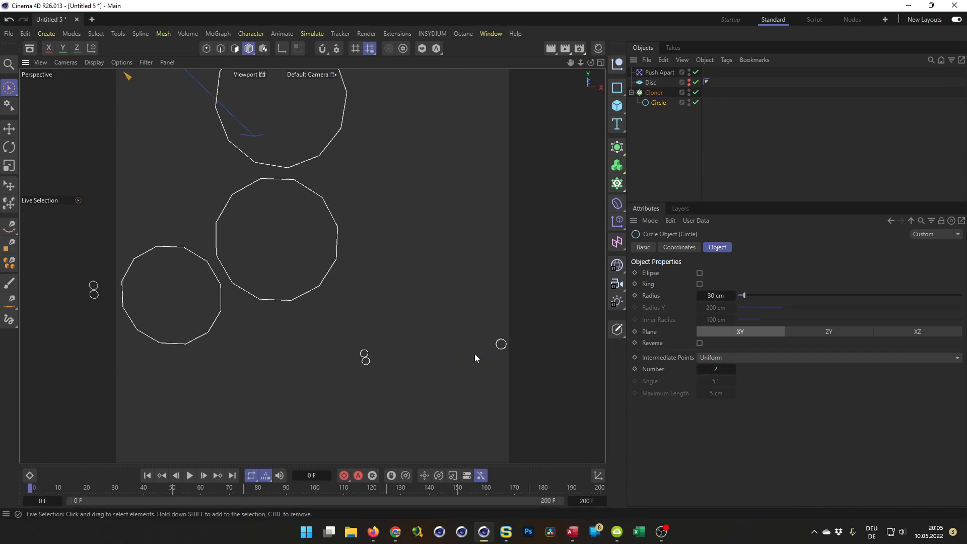
{"action": "scroll", "coordinate": [391, 352], "scroll_direction": "down", "scroll_amount": 10}
{"action": "scroll", "coordinate": [253, 346], "scroll_direction": "down", "scroll_amount": 5}
{"action": "scroll", "coordinate": [407, 308], "scroll_direction": "down", "scroll_amount": 3}
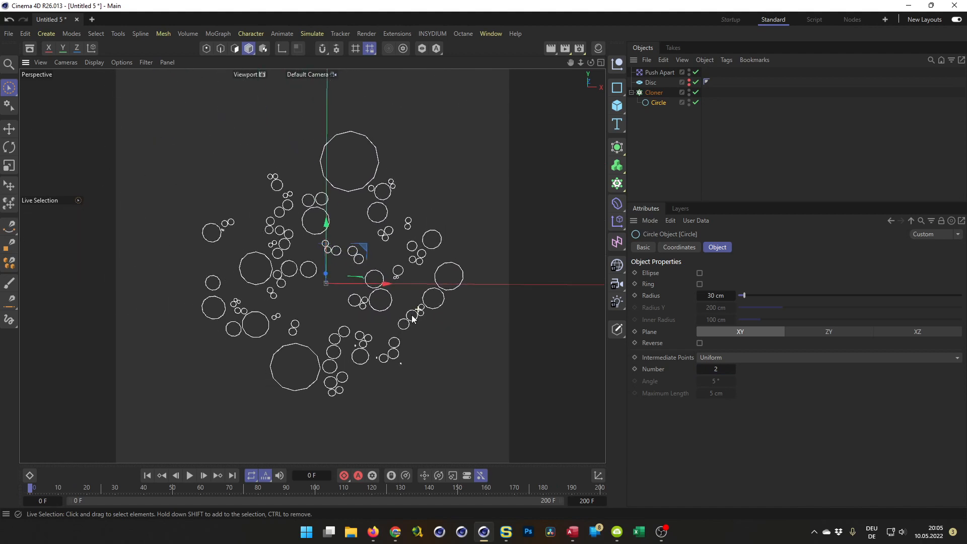
Add a Spline Mask as the parent of the Cloner
{"action": "left_click", "coordinate": [654, 92]}
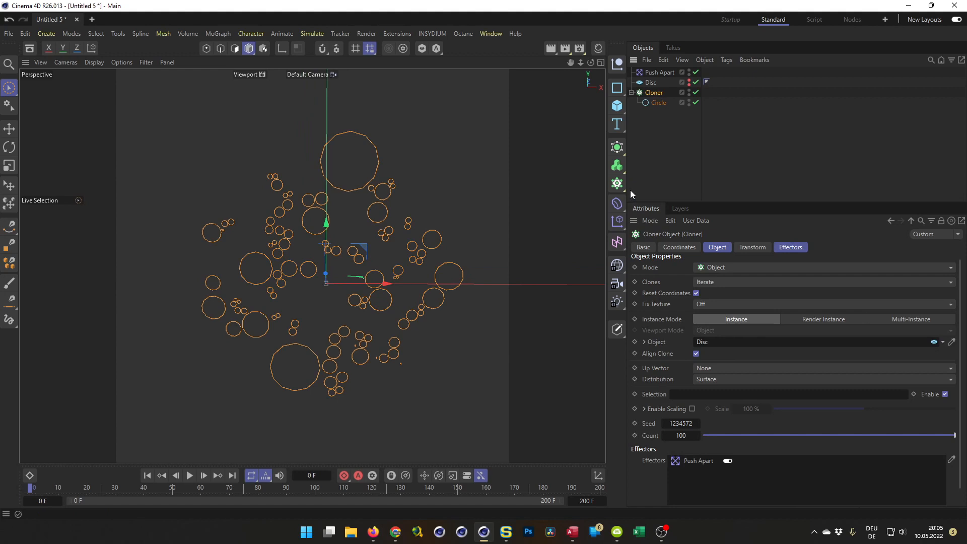
{"action": "left_click", "coordinate": [616, 146]}
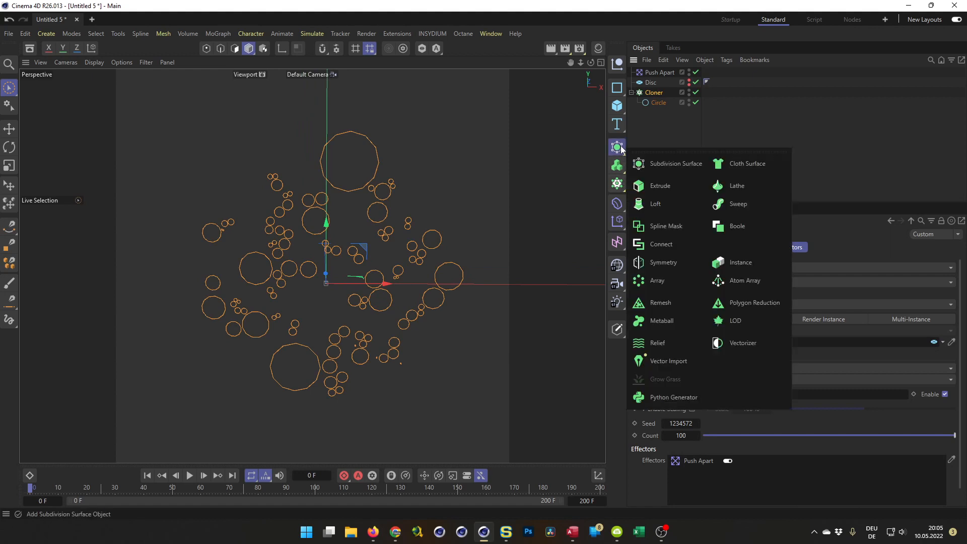
{"action": "left_click", "coordinate": [672, 226]}
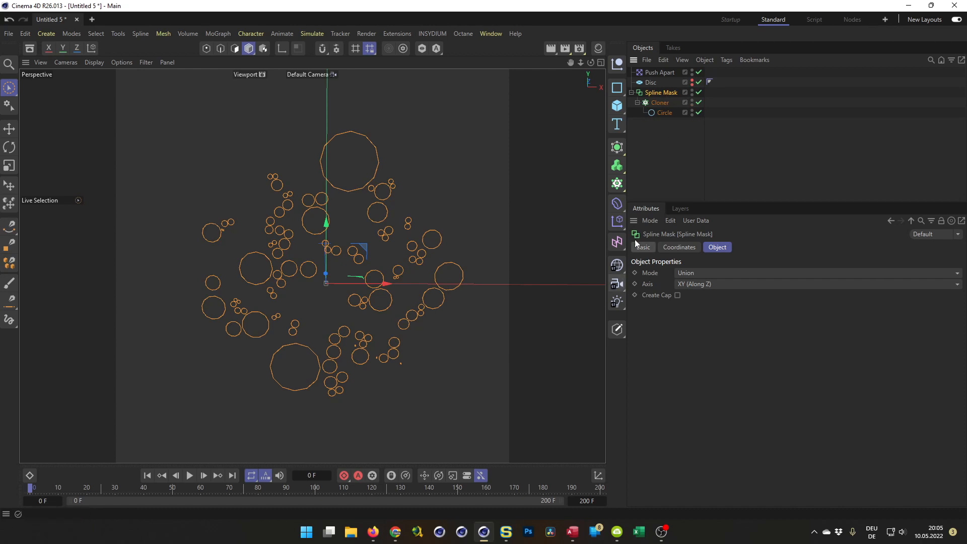
Try Connect Objects on the Spline Mask, place the new spline below the hierarchy, and disable the mask to check it
{"action": "right_click", "coordinate": [668, 93]}
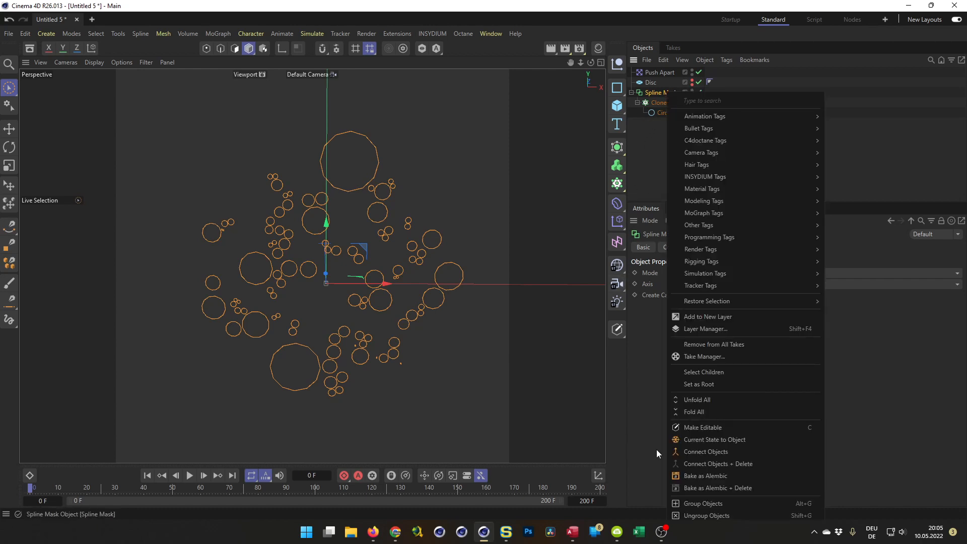
{"action": "left_click", "coordinate": [704, 450]}
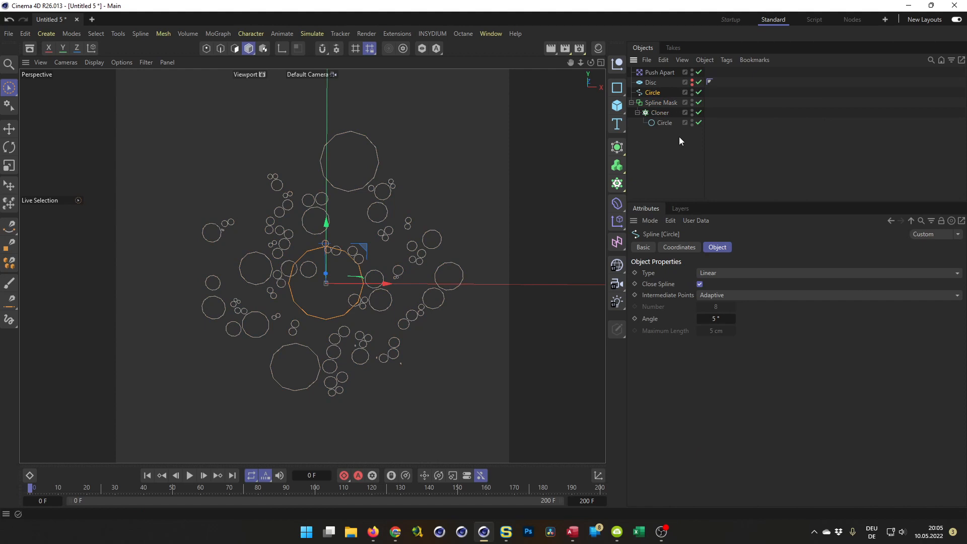
{"action": "left_click_drag", "start_coordinate": [651, 92], "coordinate": [660, 181]}
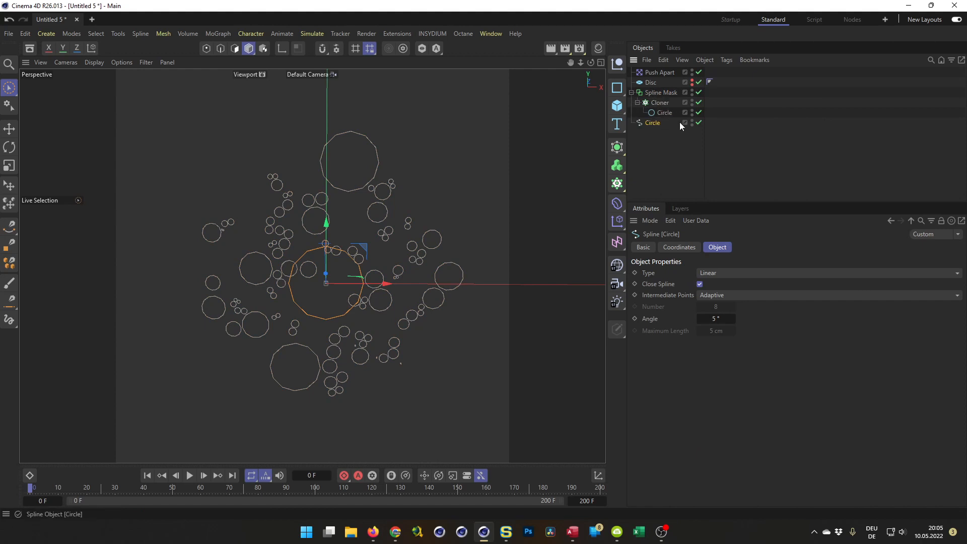
{"action": "left_click", "coordinate": [698, 93]}
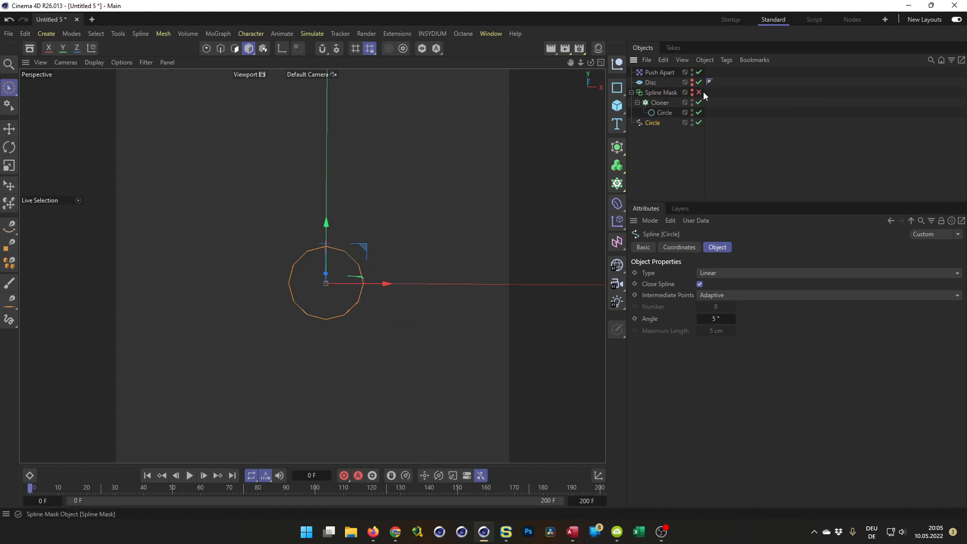
Delete the spline made by Connect Objects and re-enable the Spline Mask
{"action": "left_click", "coordinate": [659, 91]}
{"action": "left_click", "coordinate": [650, 122]}
{"action": "key", "text": "Delete"}
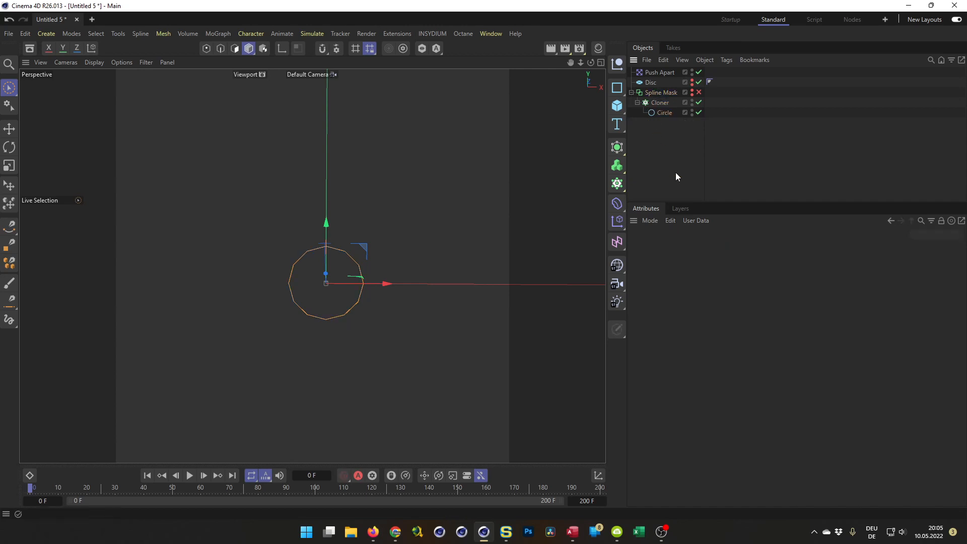
{"action": "left_click", "coordinate": [669, 93]}
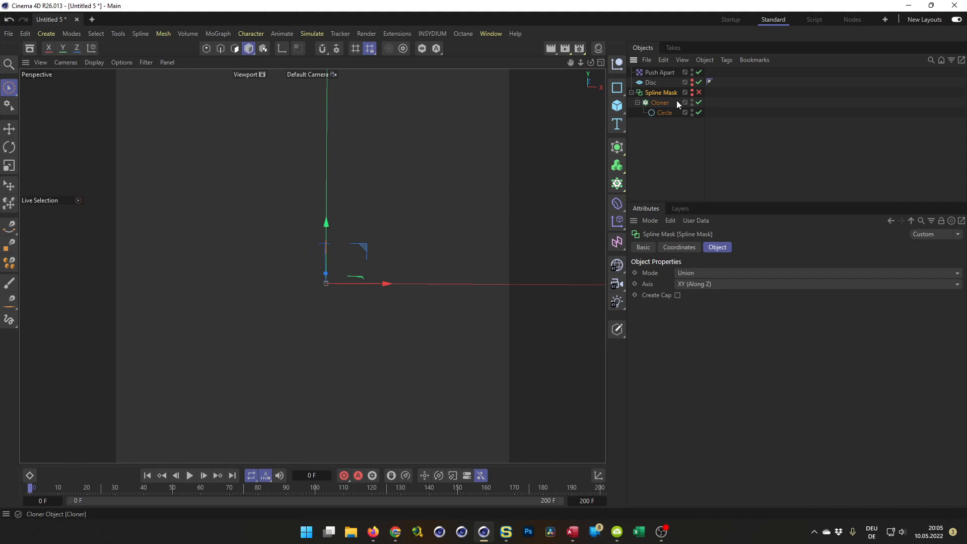
{"action": "left_click", "coordinate": [699, 92]}
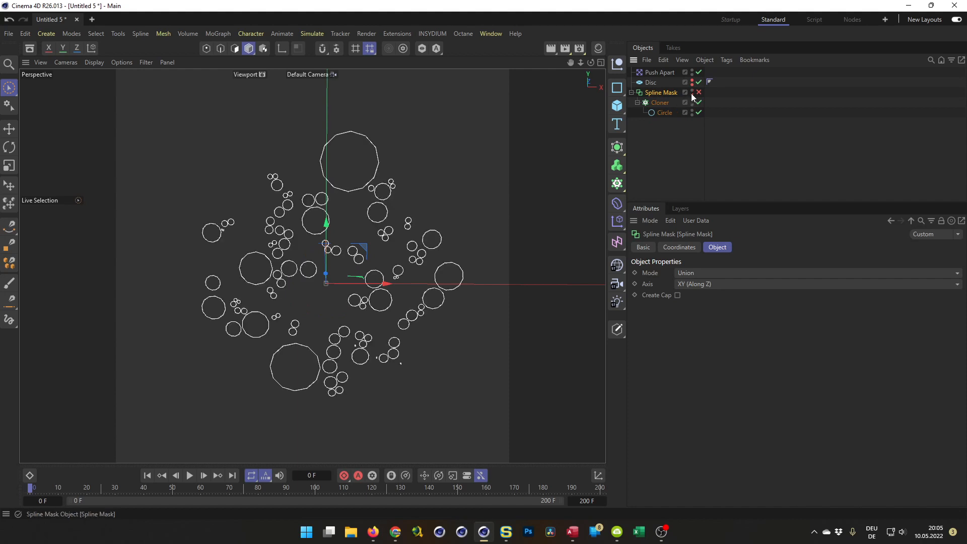
Convert the Spline Mask into an editable spline with Current State to Object and disable the original generator
{"action": "left_click", "coordinate": [659, 103]}
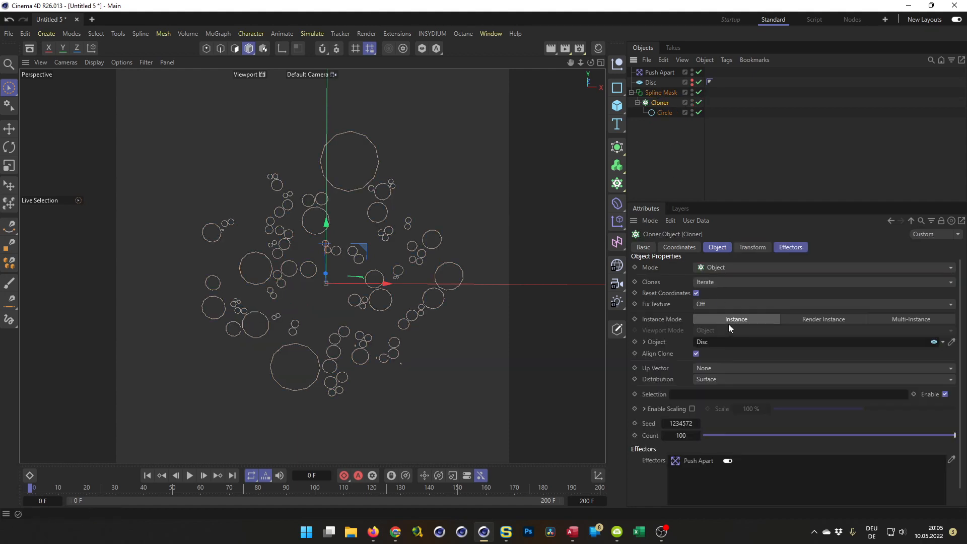
{"action": "left_click", "coordinate": [656, 92]}
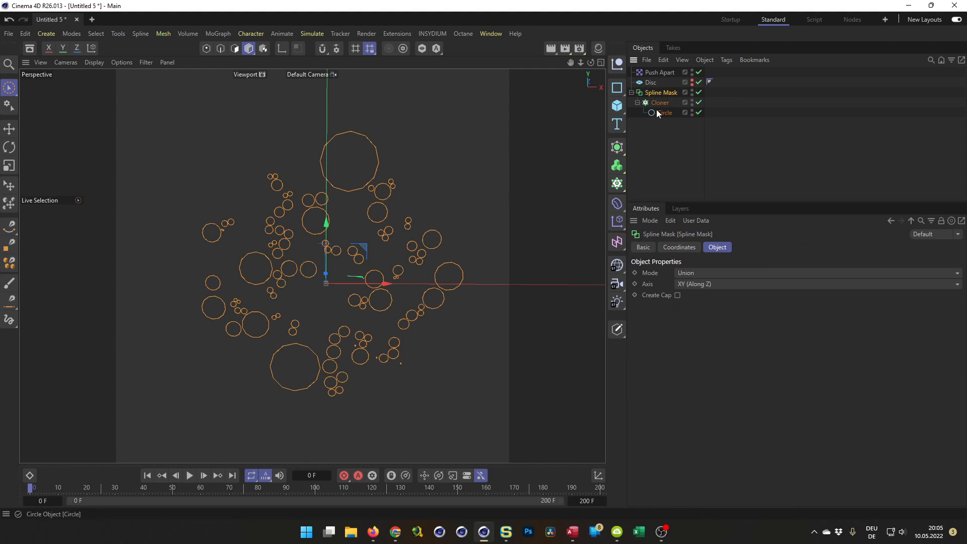
{"action": "right_click", "coordinate": [657, 91]}
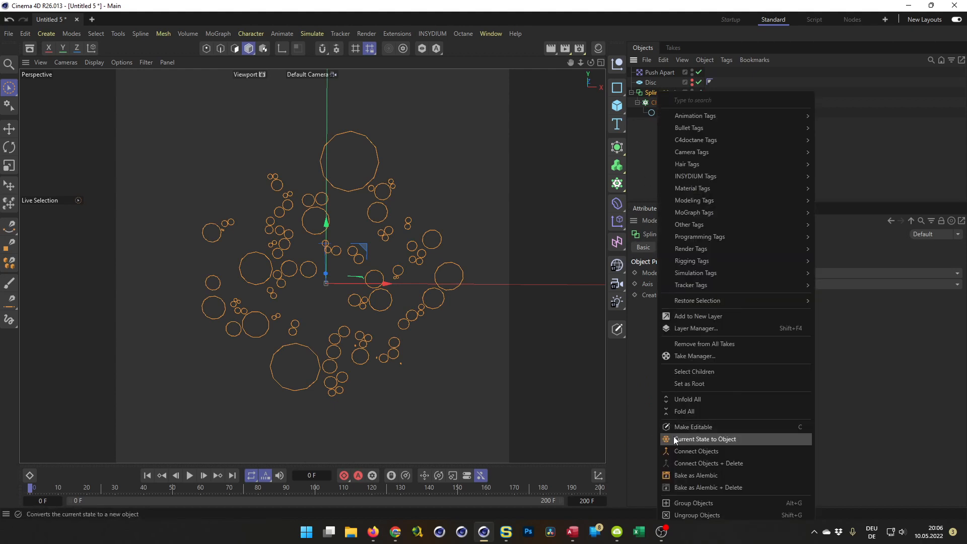
{"action": "left_click", "coordinate": [723, 438]}
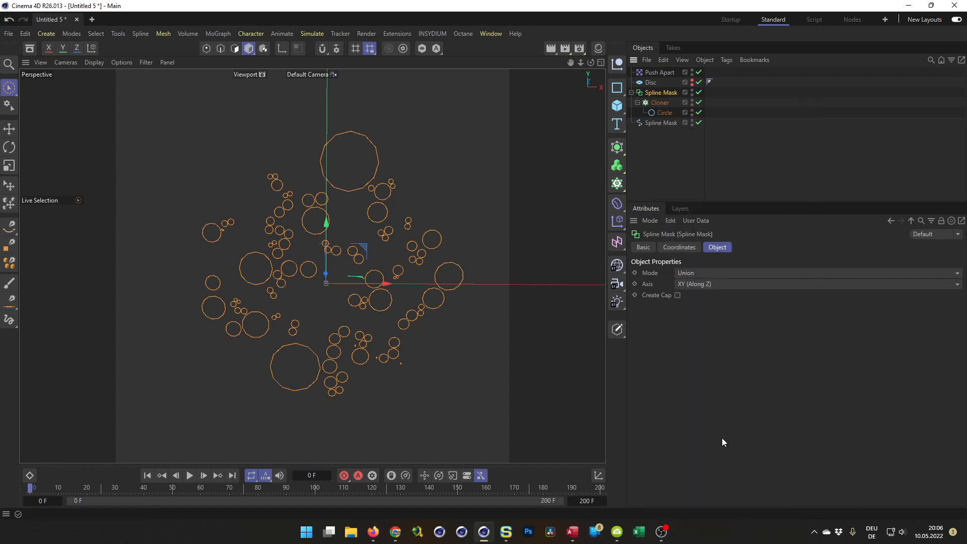
{"action": "left_click", "coordinate": [698, 93]}
{"action": "left_click", "coordinate": [646, 123]}
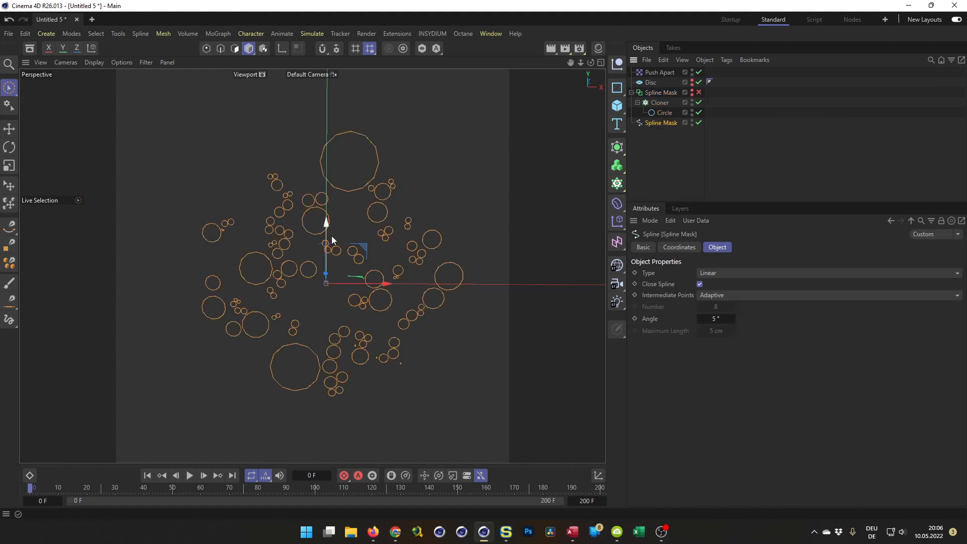
Select all points of the large upper circle in the converted spline and place a copy in the gap near the centre
{"action": "scroll", "coordinate": [335, 201], "scroll_direction": "up", "scroll_amount": 3}
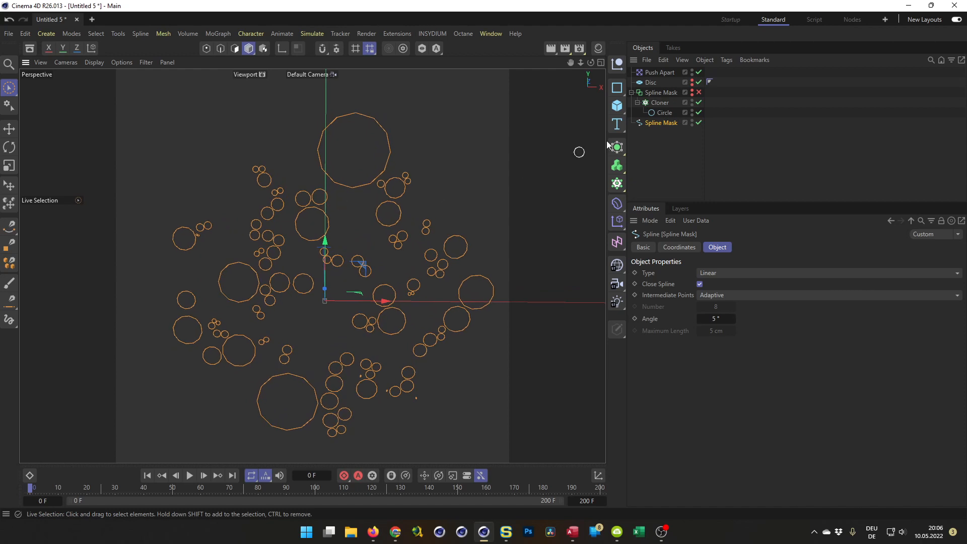
{"action": "key", "text": "Return"}
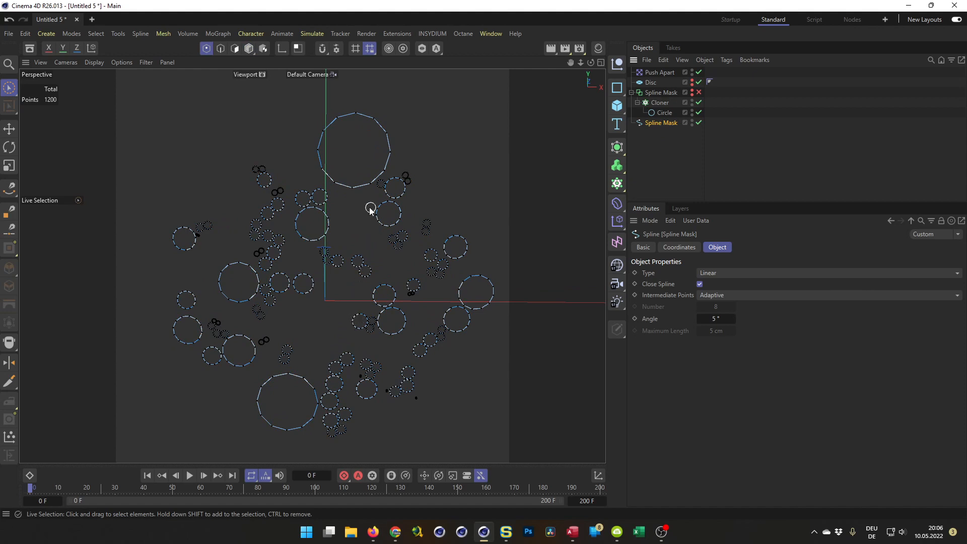
{"action": "left_click", "coordinate": [351, 190]}
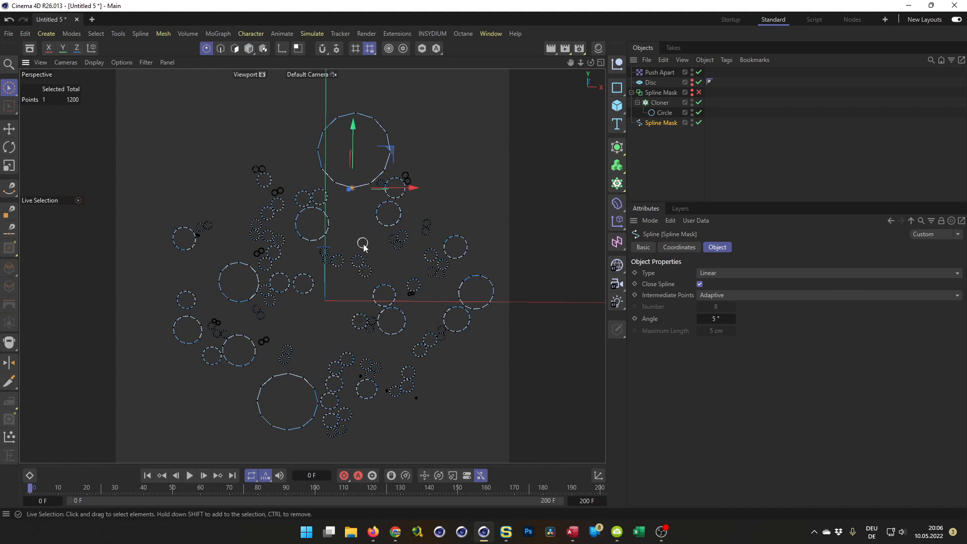
{"action": "key", "text": "ctrl+a"}
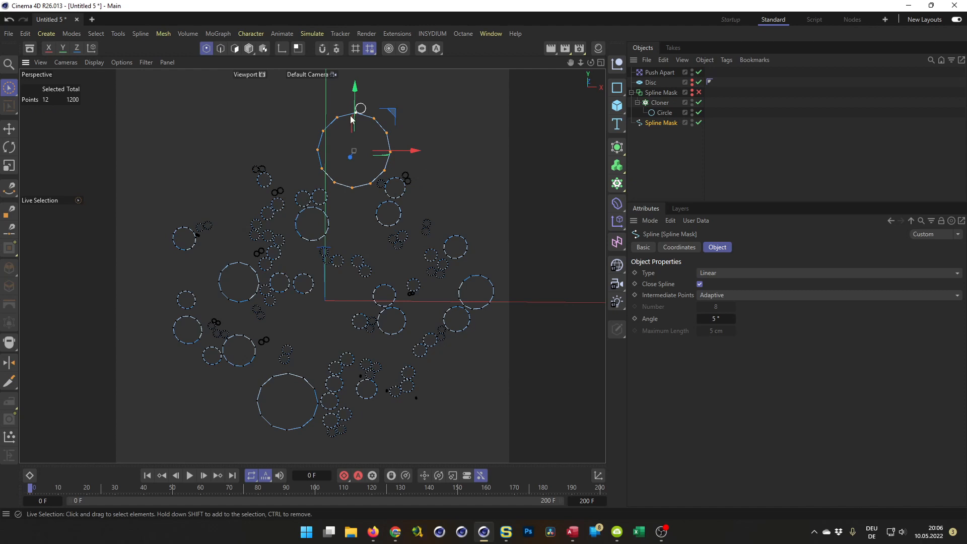
{"action": "left_click_drag", "start_coordinate": [393, 111], "coordinate": [358, 291]}
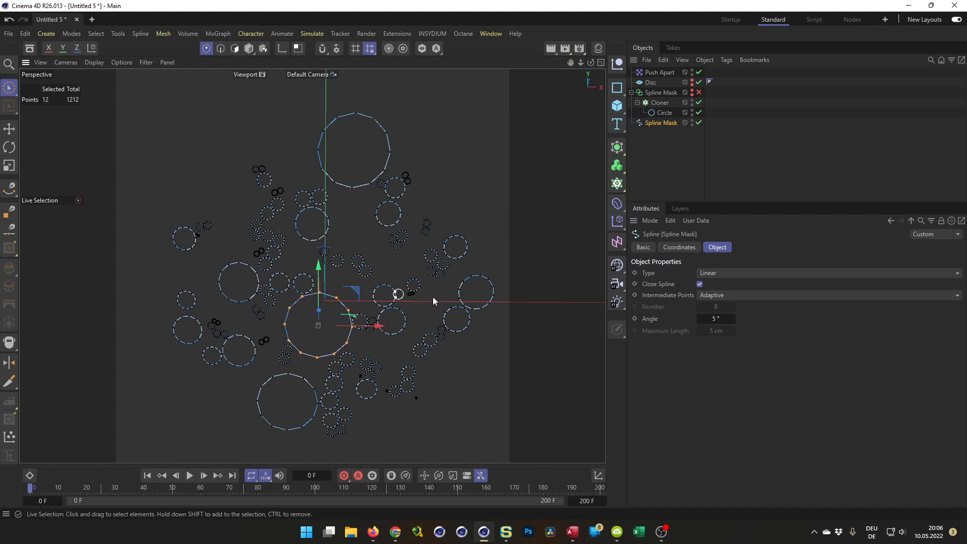
Duplicate the circle at the spline's far right edge into the gap just below the large upper circle
{"action": "left_click", "coordinate": [493, 280]}
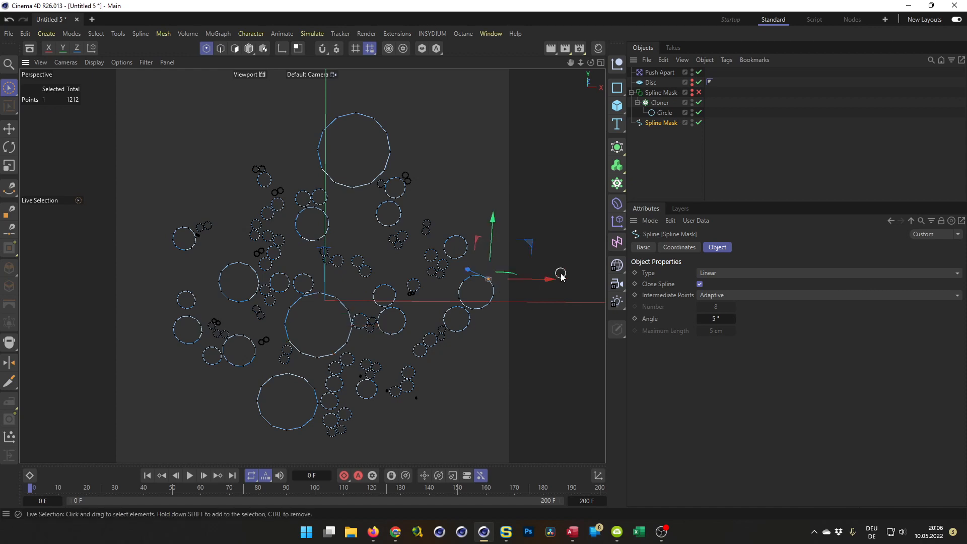
{"action": "key", "text": "u"}
{"action": "key", "text": "w"}
{"action": "left_click_drag", "start_coordinate": [515, 254], "coordinate": [390, 184], "text": "ctrl"}
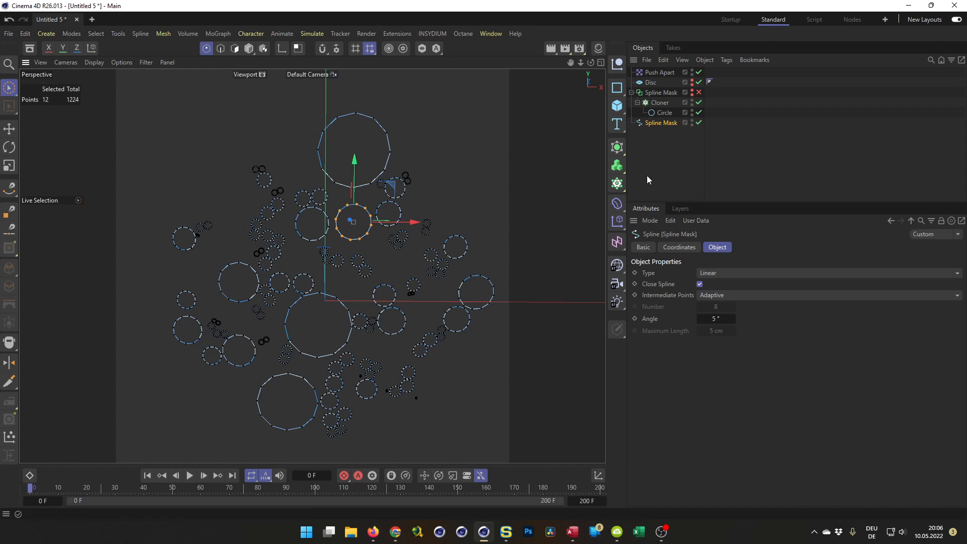
{"action": "left_click", "coordinate": [666, 156]}
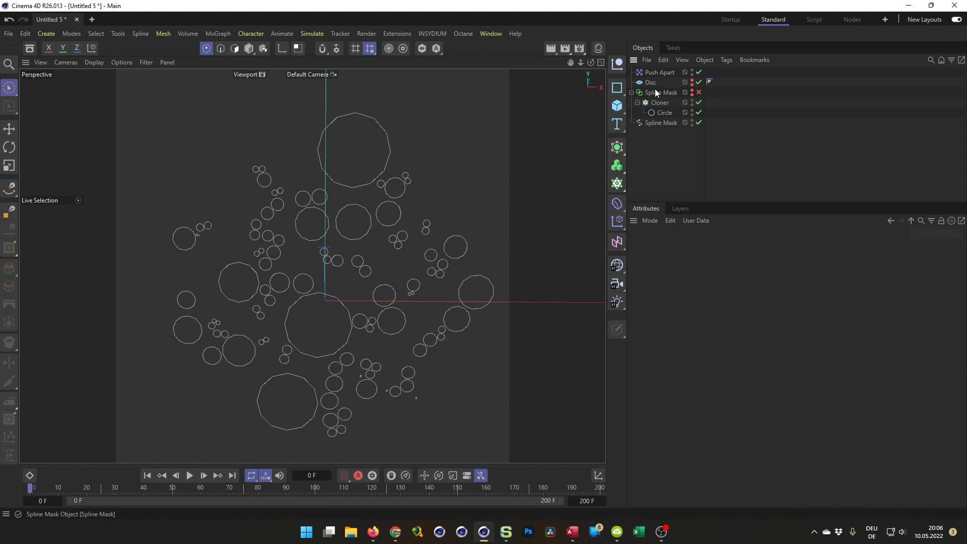
Take the Cloner out of the Spline Mask and delete the Push Apart effector, the converted spline and the cloned circle
{"action": "left_click", "coordinate": [657, 122]}
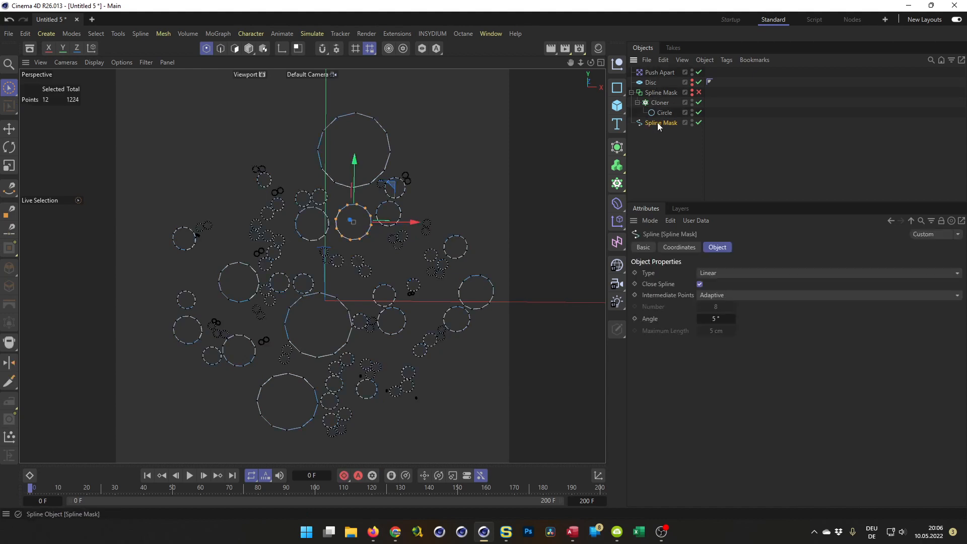
{"action": "left_click_drag", "start_coordinate": [660, 101], "coordinate": [670, 160]}
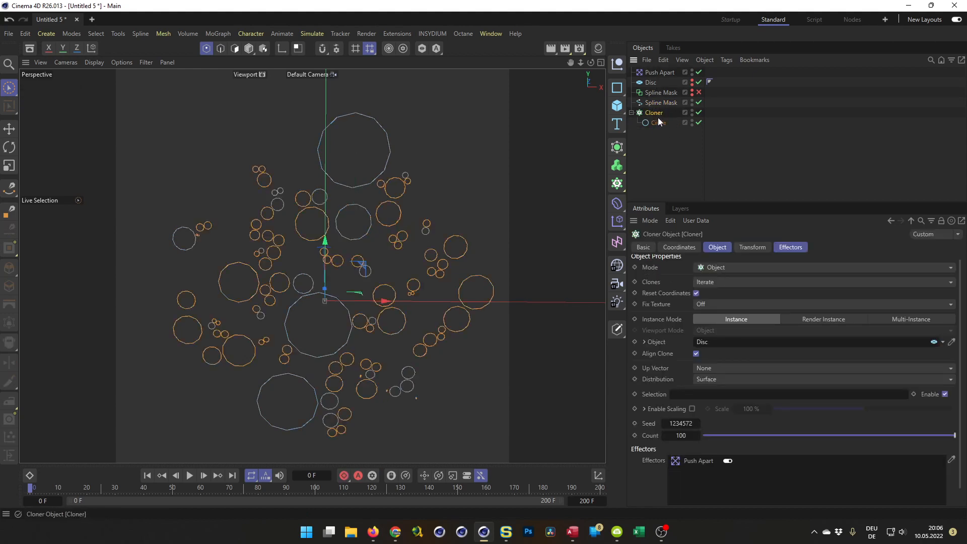
{"action": "left_click", "coordinate": [657, 122]}
{"action": "left_click", "coordinate": [654, 101], "text": "ctrl"}
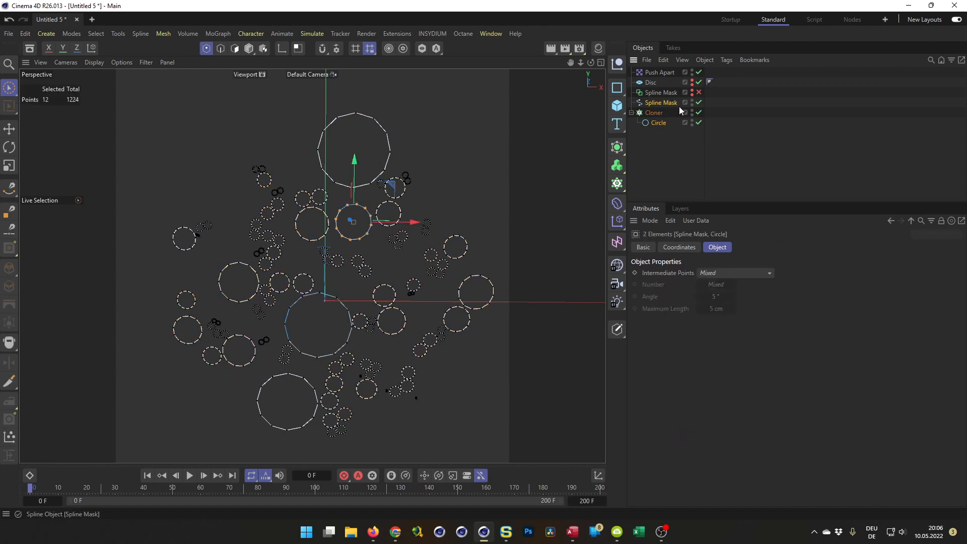
{"action": "left_click", "coordinate": [654, 71], "text": "ctrl"}
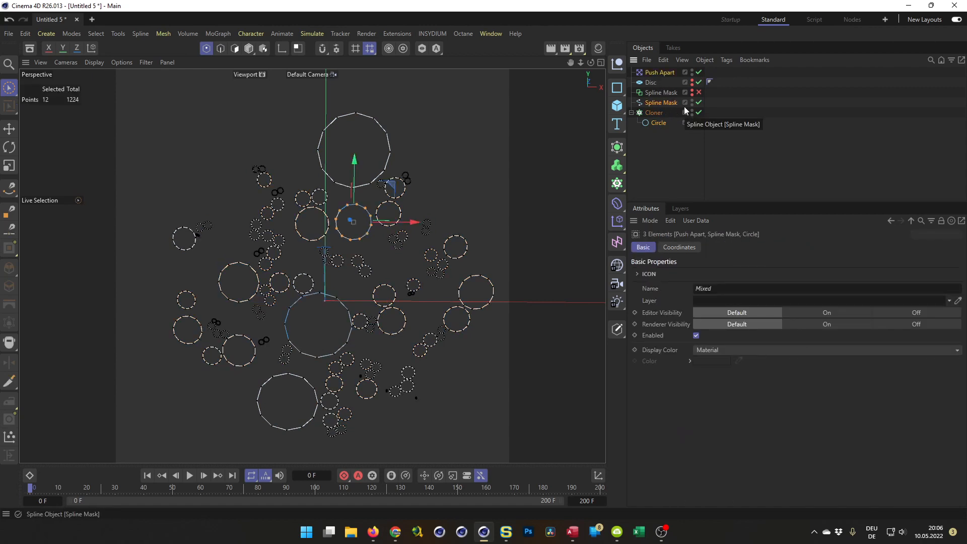
{"action": "key", "text": "Delete"}
Delete the disabled Spline Mask generator and make the disc visible again
{"action": "left_click", "coordinate": [660, 80]}
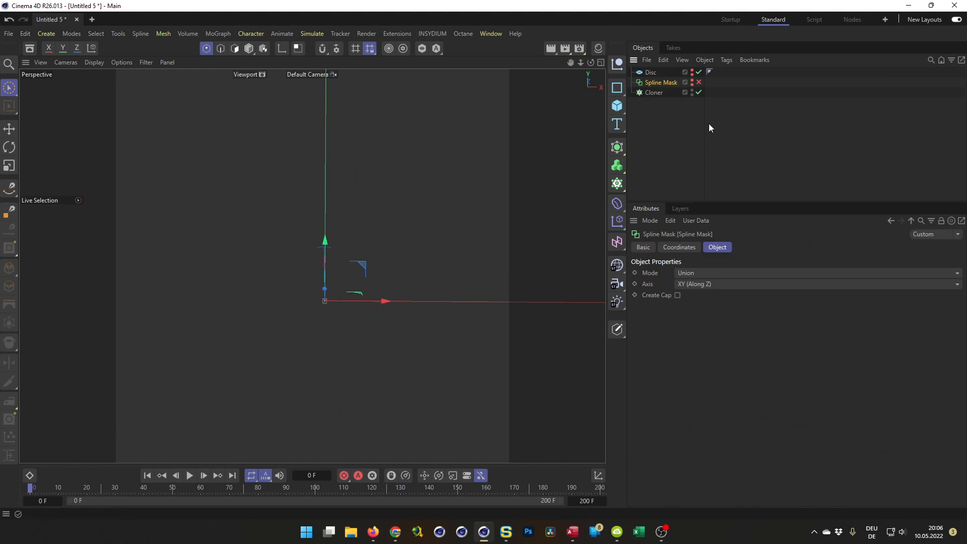
{"action": "key", "text": "Delete"}
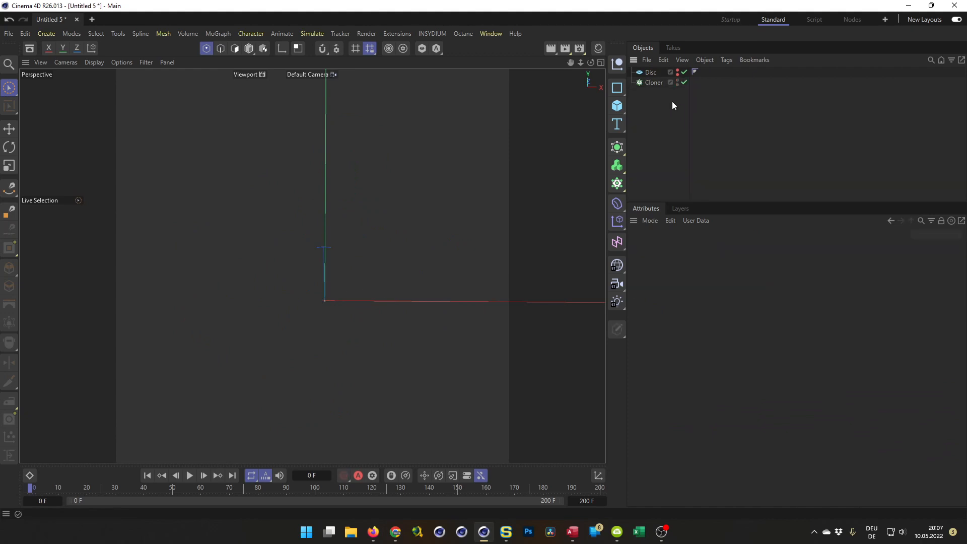
{"action": "left_click", "coordinate": [677, 70], "text": "alt"}
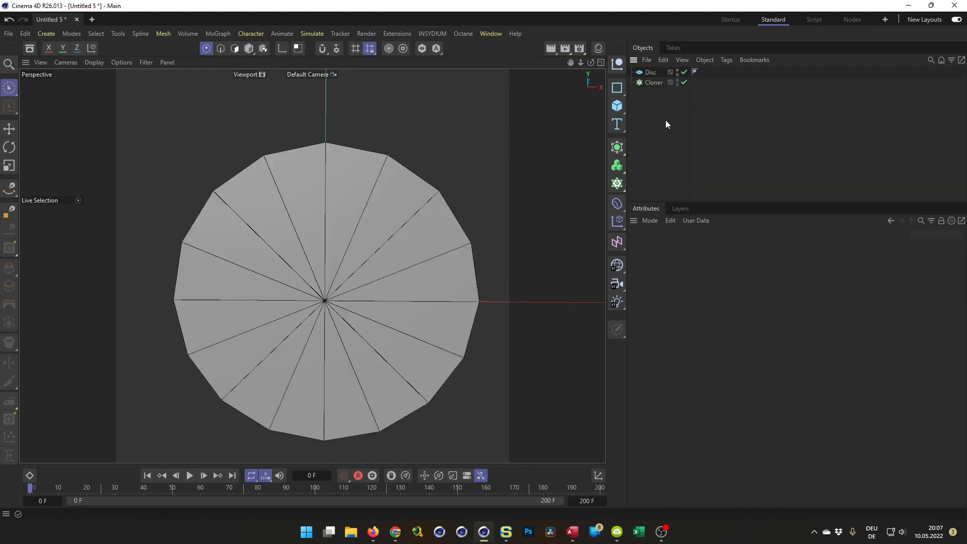
Add a sphere with a radius of 25 cm and make it the child of the Cloner
{"action": "scroll", "coordinate": [379, 262], "scroll_direction": "down", "scroll_amount": 3}
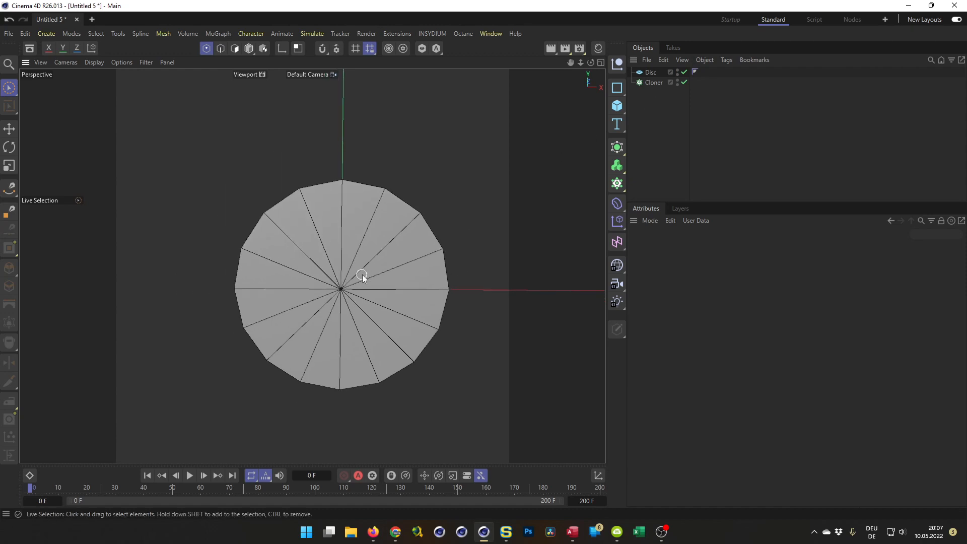
{"action": "middle_click_drag", "start_coordinate": [362, 274], "coordinate": [338, 241], "text": "alt"}
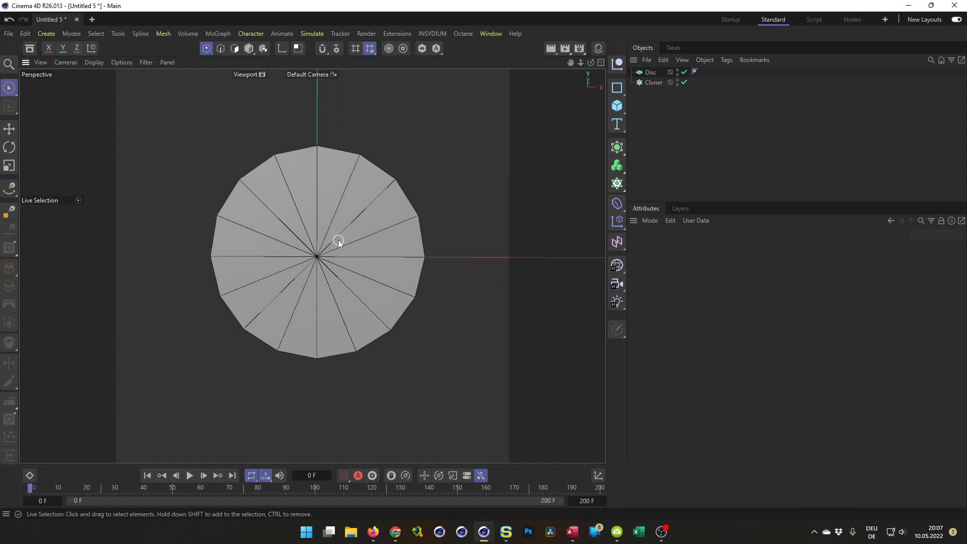
{"action": "left_click", "coordinate": [619, 108]}
{"action": "left_click", "coordinate": [724, 159]}
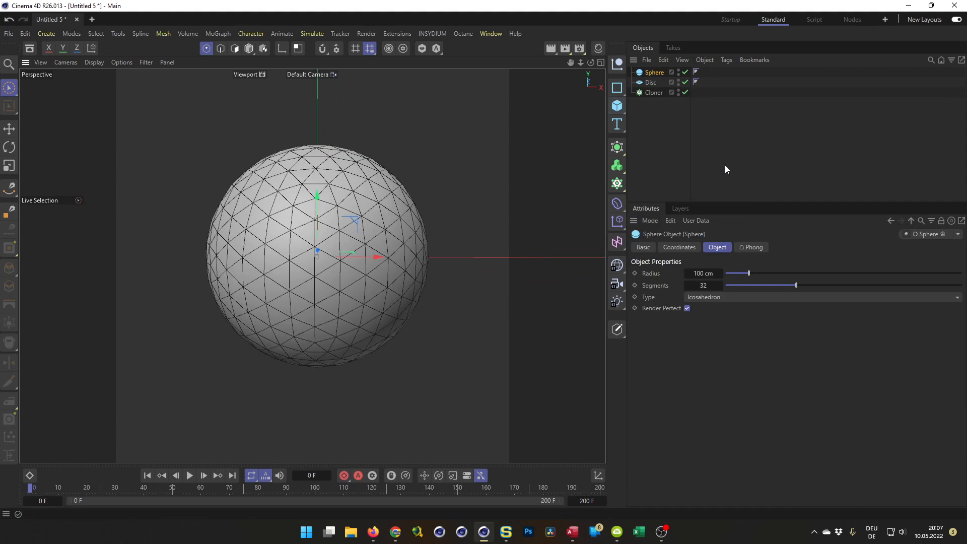
{"action": "left_click", "coordinate": [703, 274]}
{"action": "type", "text": "30"}
{"action": "key", "text": "Return"}
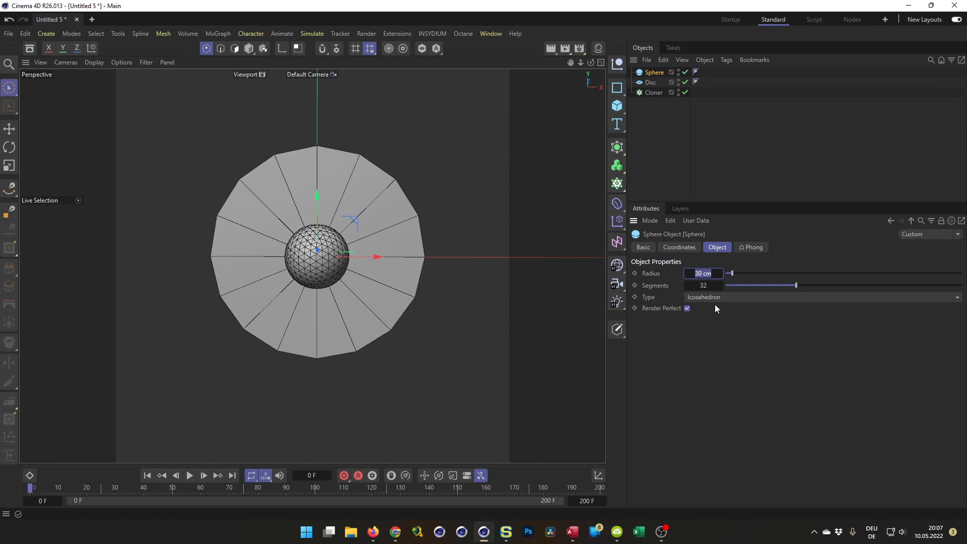
{"action": "type", "text": "25"}
{"action": "key", "text": "Return"}
{"action": "left_click_drag", "start_coordinate": [654, 73], "coordinate": [655, 93]}
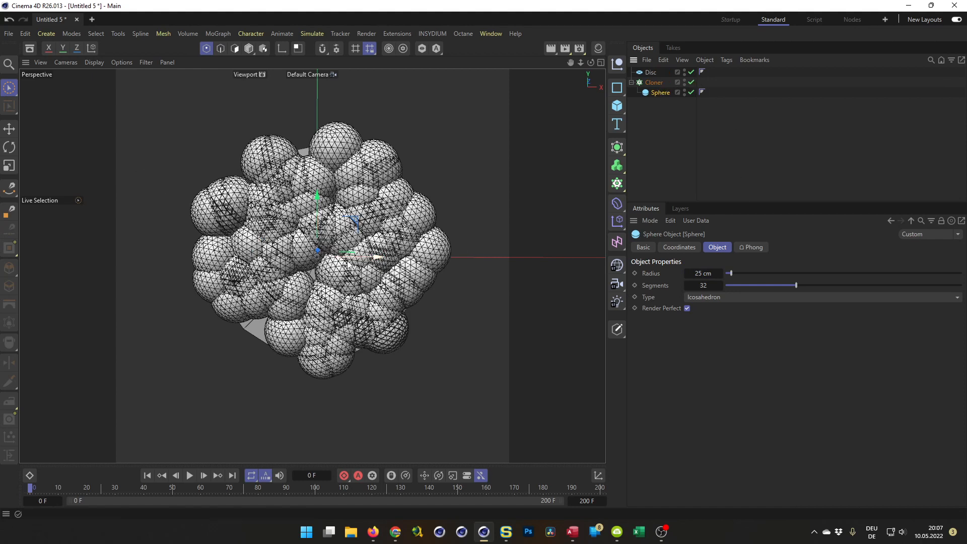
Add a Random effector to the Cloner and check the Cloner's effector list
{"action": "left_click", "coordinate": [620, 222]}
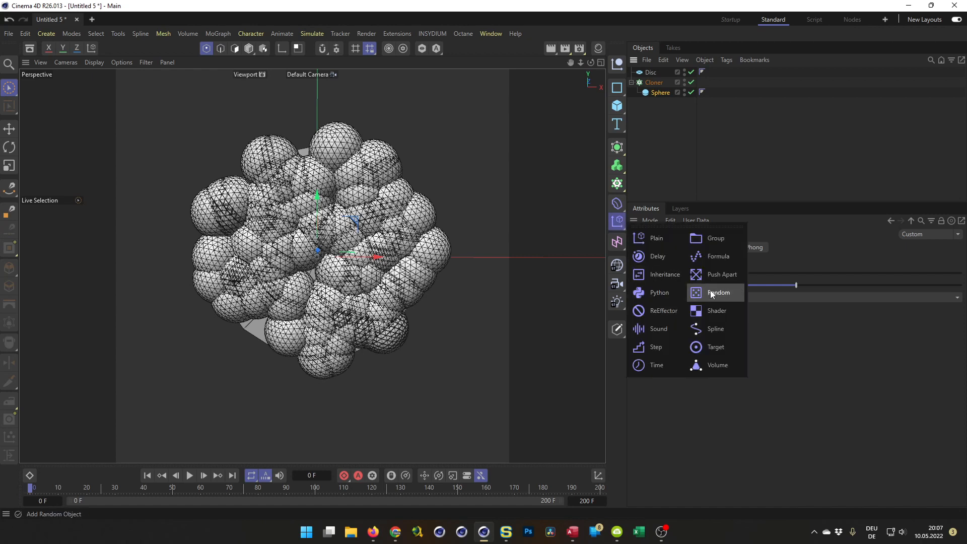
{"action": "left_click", "coordinate": [653, 82]}
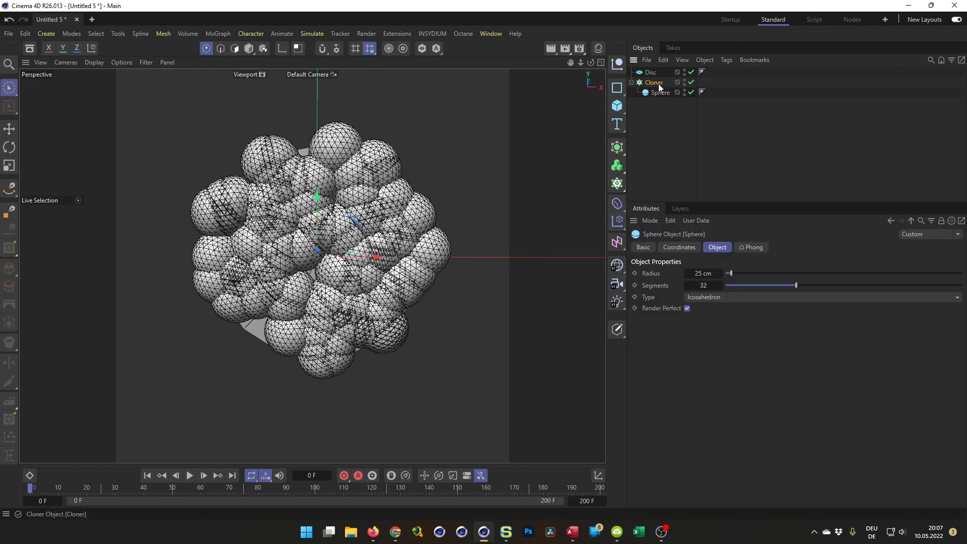
{"action": "left_click", "coordinate": [618, 223]}
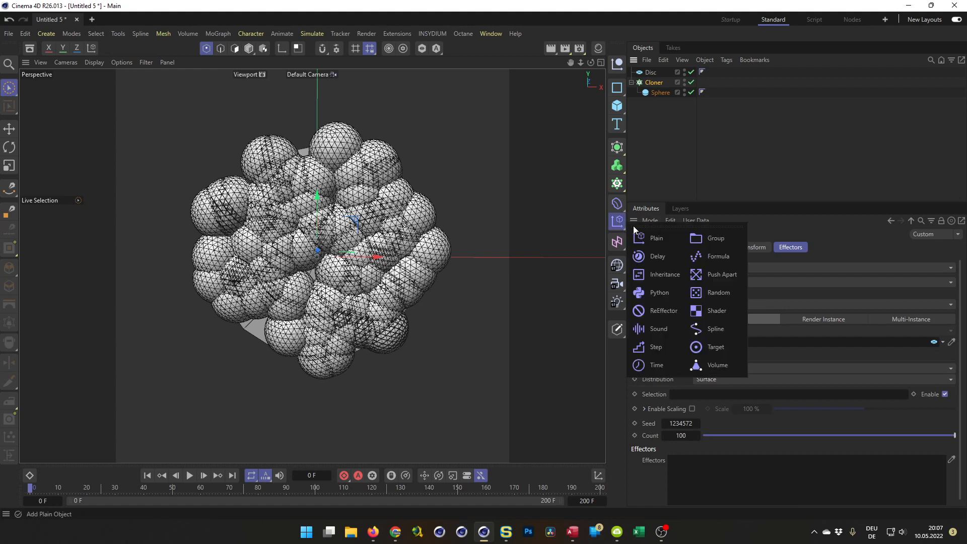
{"action": "left_click", "coordinate": [710, 292]}
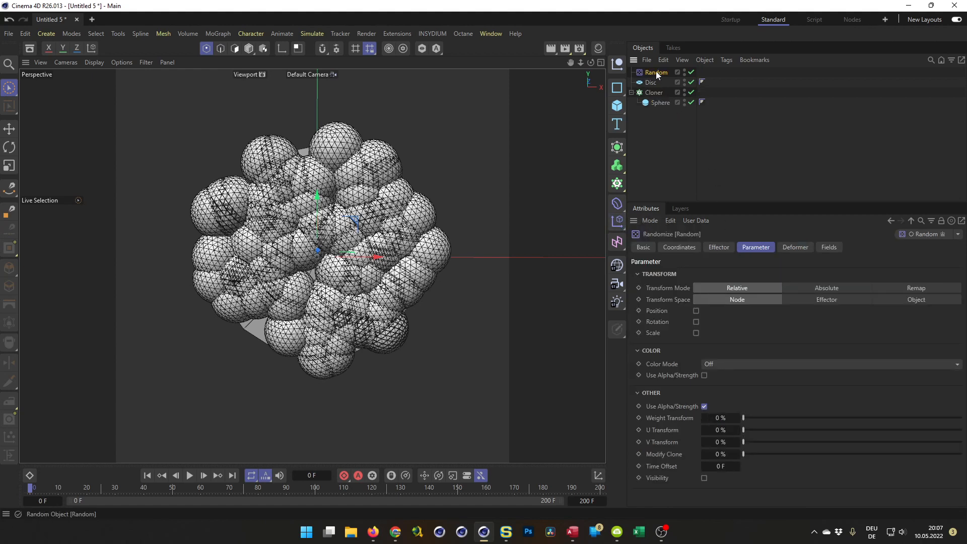
{"action": "left_click", "coordinate": [653, 93]}
{"action": "left_click", "coordinate": [790, 247]}
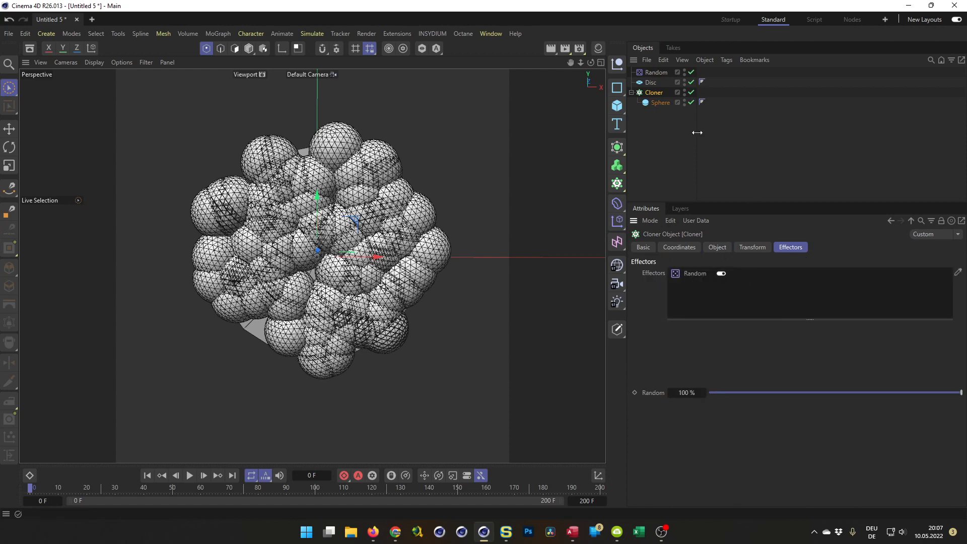
Make the Random effector vary only the clones' scale, with Uniform Scale and Absolute Scale enabled and a value of -0.9
{"action": "left_click", "coordinate": [652, 71]}
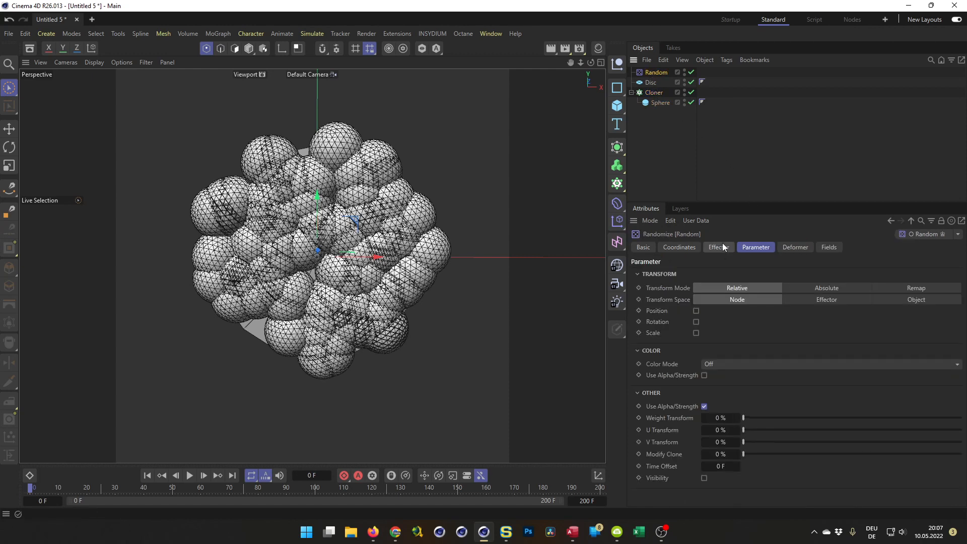
{"action": "left_click", "coordinate": [697, 332]}
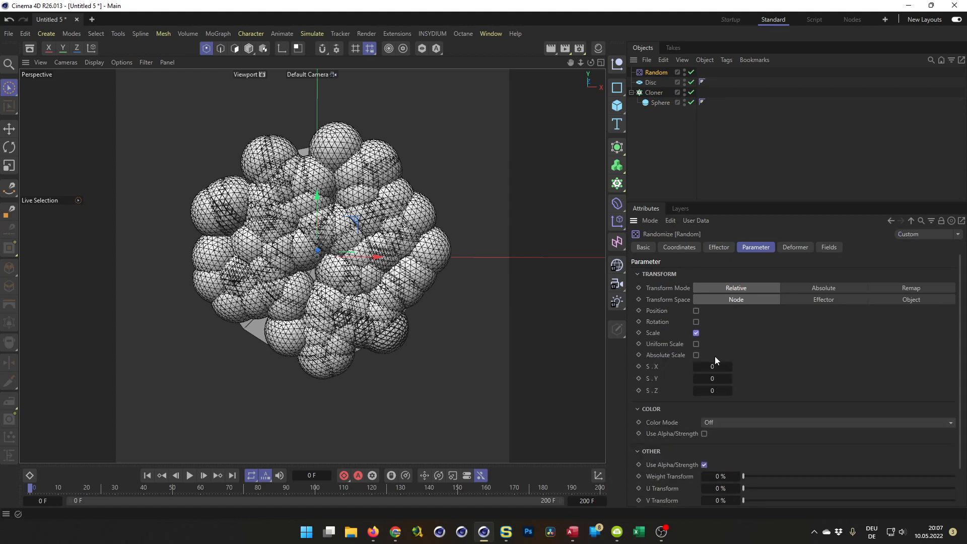
{"action": "left_click", "coordinate": [696, 344]}
{"action": "left_click", "coordinate": [717, 370]}
{"action": "type", "text": "-0.9"}
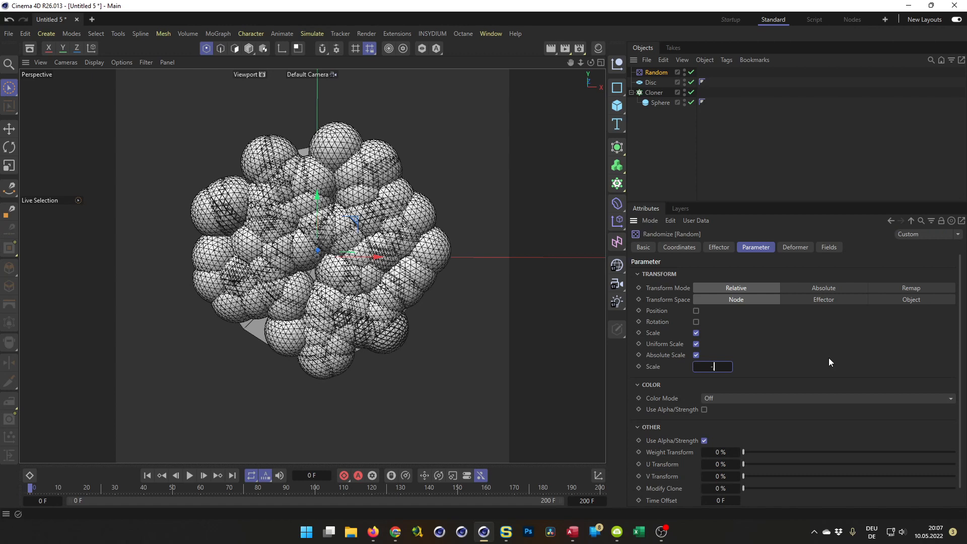
{"action": "key", "text": "Return"}
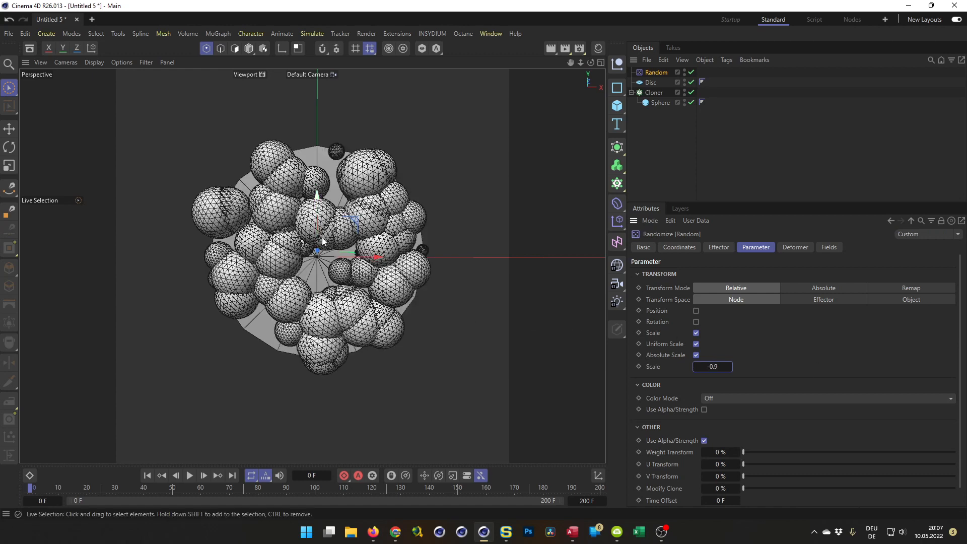
{"action": "scroll", "coordinate": [339, 235], "scroll_direction": "up", "scroll_amount": 2}
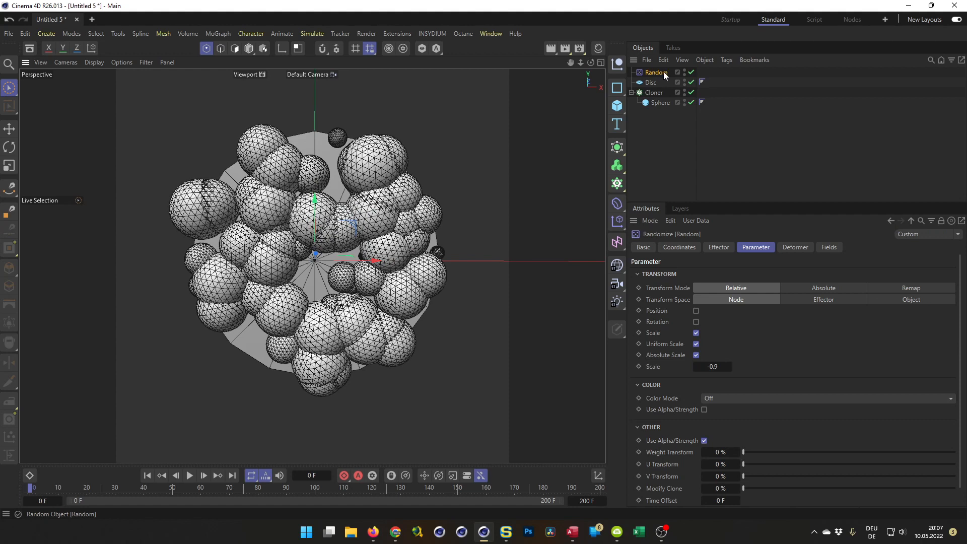
Set the Cloner's count to 200 and its seed to 1234573
{"action": "left_click", "coordinate": [654, 93]}
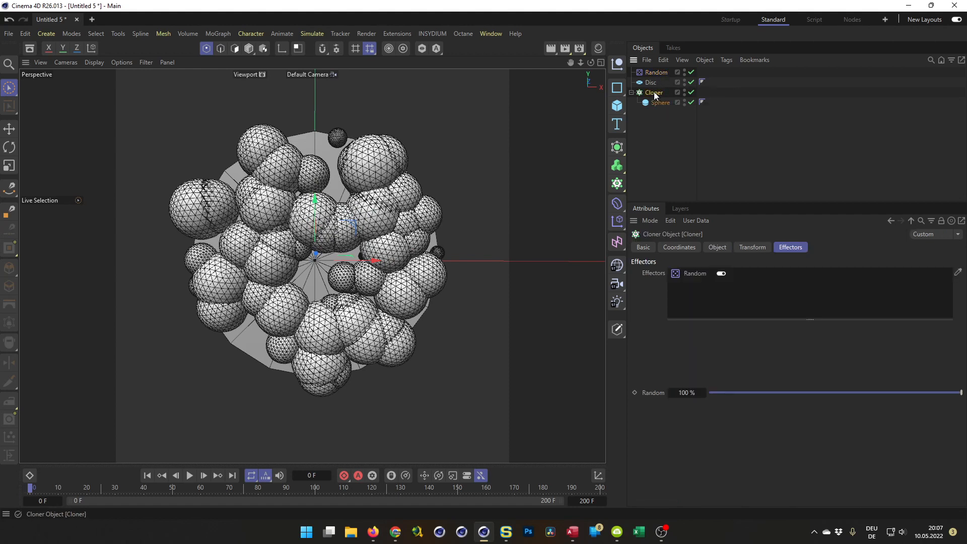
{"action": "left_click", "coordinate": [715, 247]}
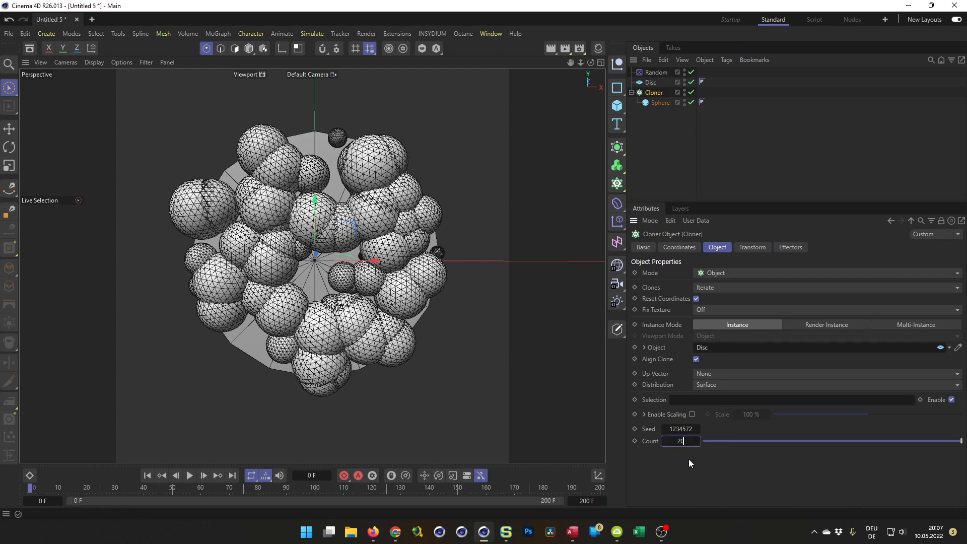
{"action": "type", "text": "0"}
{"action": "key", "text": "Return"}
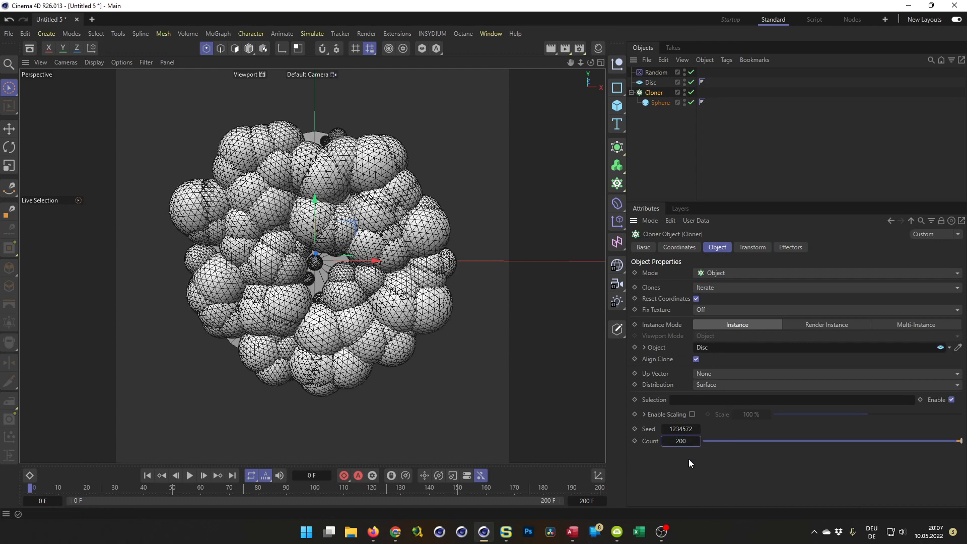
{"action": "left_click", "coordinate": [697, 427]}
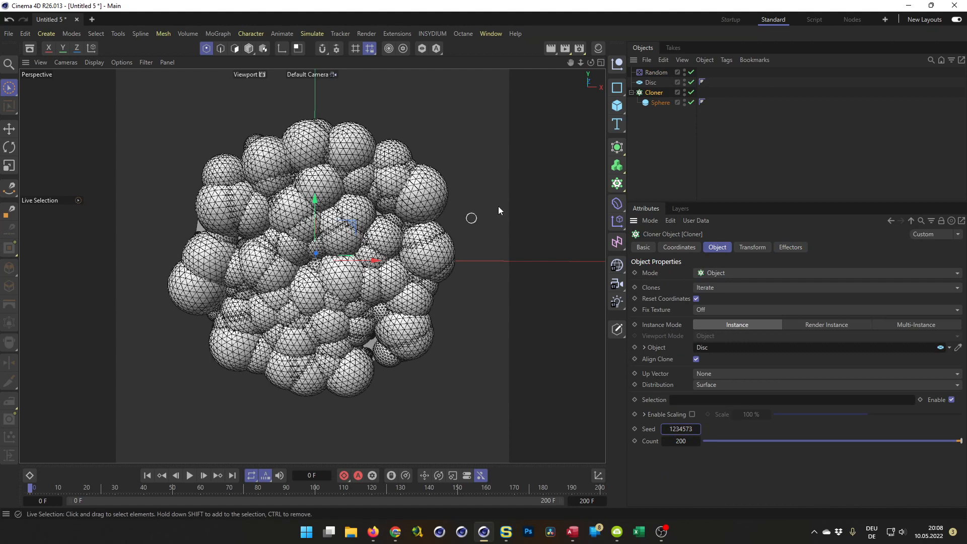
Apply a Bullet Rigid Body tag to the Cloner
{"action": "left_click", "coordinate": [652, 93]}
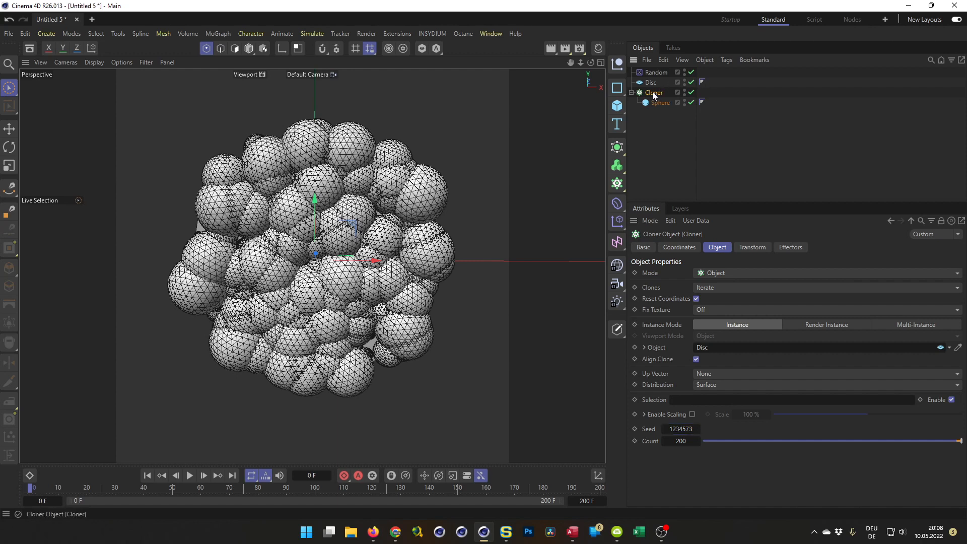
{"action": "right_click", "coordinate": [653, 93]}
{"action": "mouse_move", "coordinate": [762, 130]}
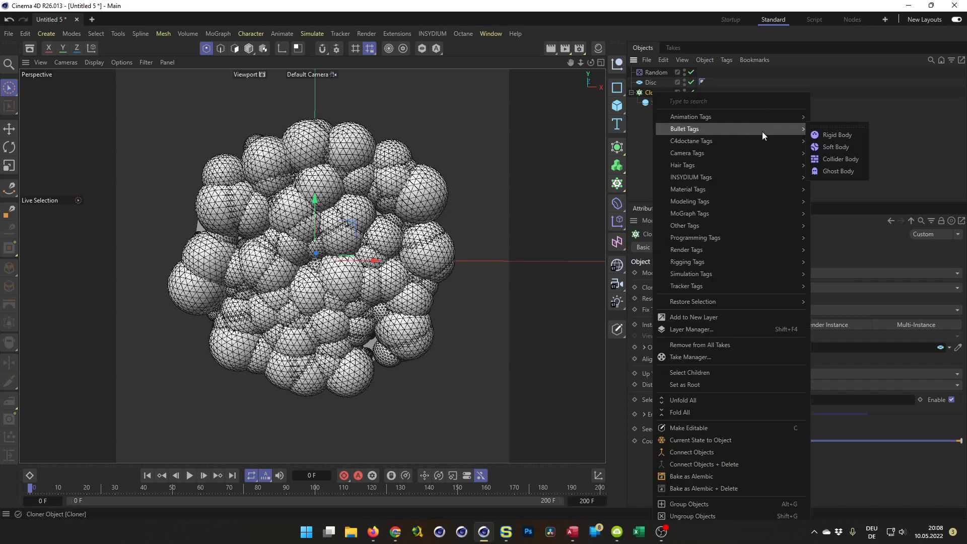
{"action": "left_click", "coordinate": [841, 137]}
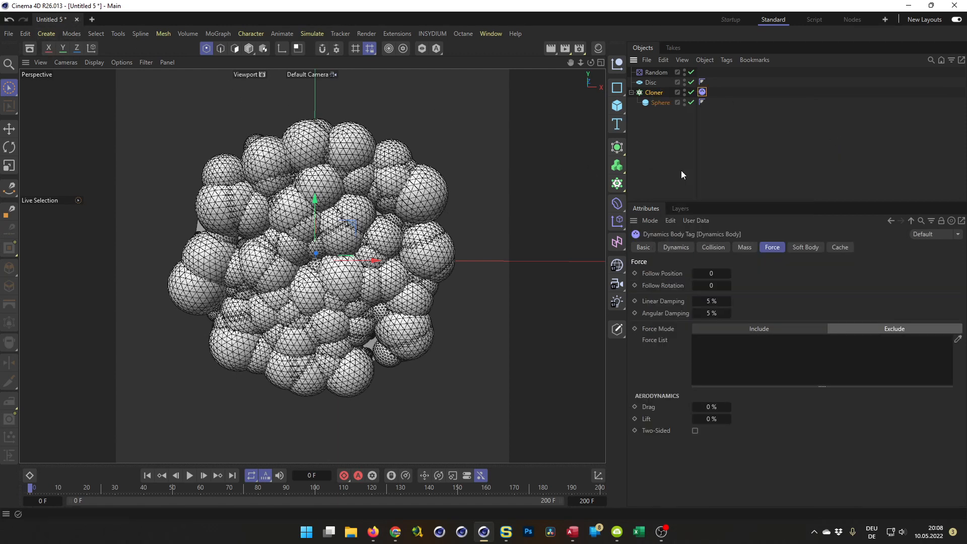
{"action": "right_click", "coordinate": [653, 93]}
{"action": "mouse_move", "coordinate": [742, 130]}
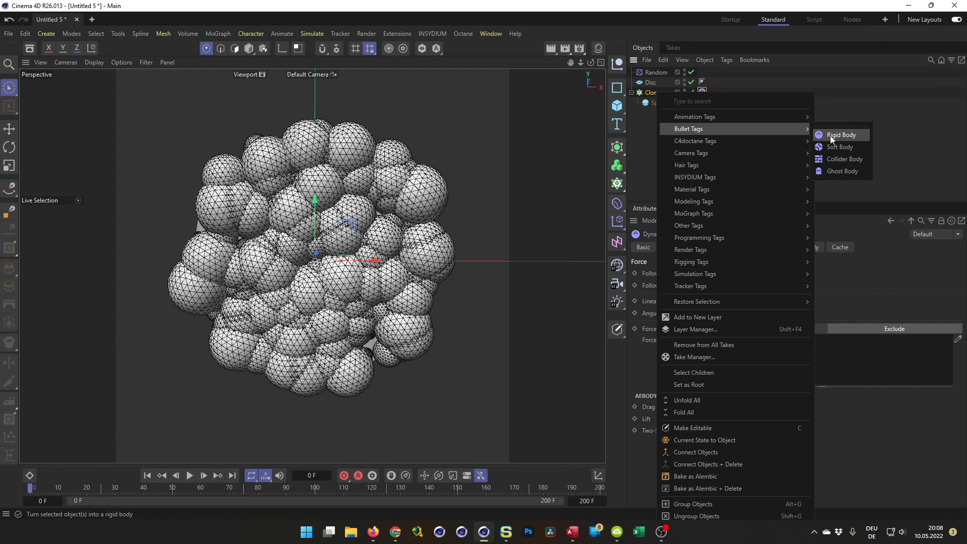
{"action": "mouse_move", "coordinate": [714, 273]}
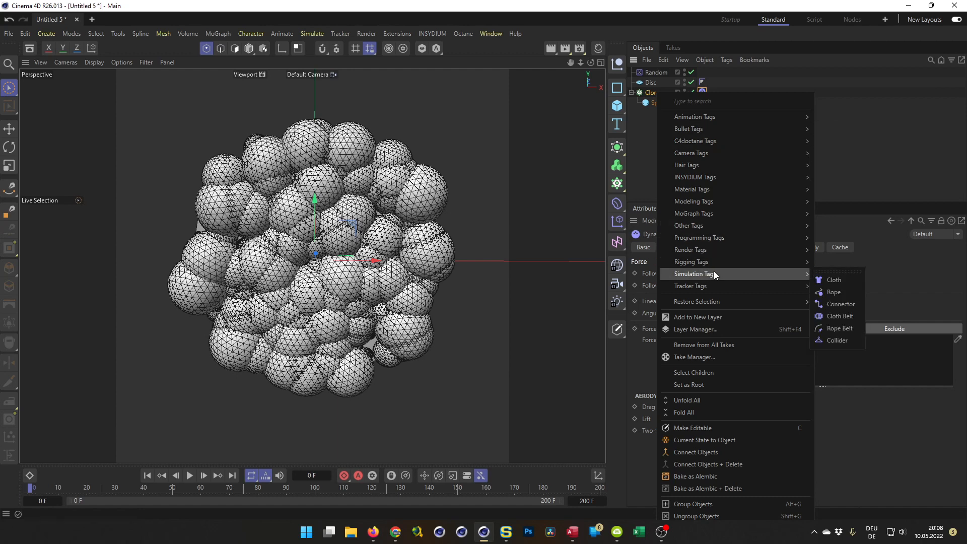
{"action": "left_click", "coordinate": [687, 9]}
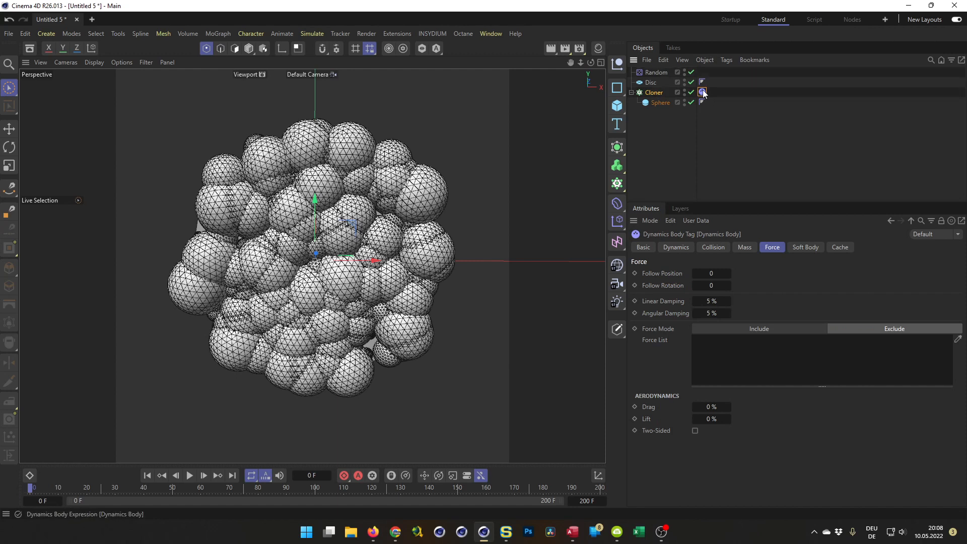
Set Follow Position and Follow Rotation to 5 in the Cloner's Dynamics Body tag
{"action": "left_click_drag", "start_coordinate": [707, 274], "coordinate": [768, 281]}
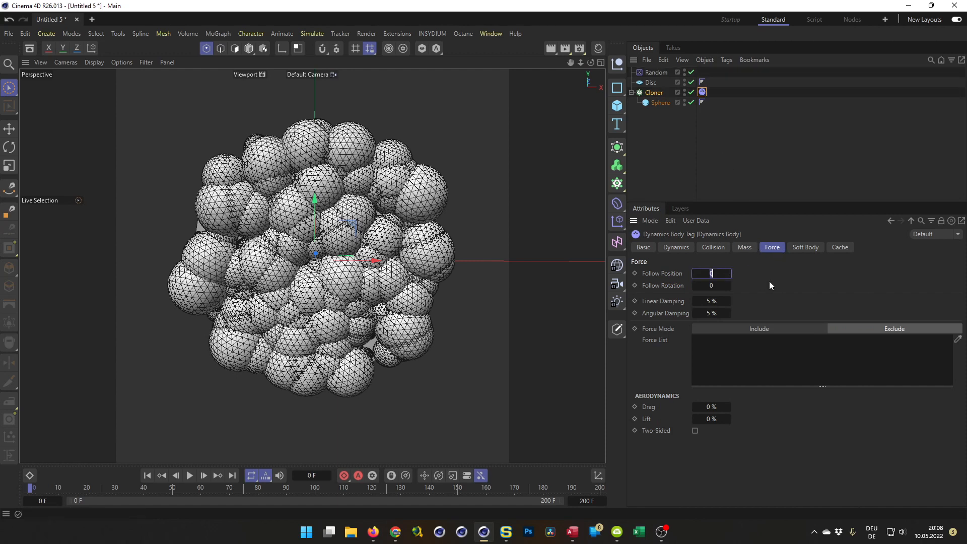
{"action": "type", "text": "5"}
{"action": "key", "text": "Tab"}
{"action": "type", "text": "5"}
In the project's Bullet settings, set gravity to 0 and steps per frame to 10
{"action": "key", "text": "ctrl+d"}
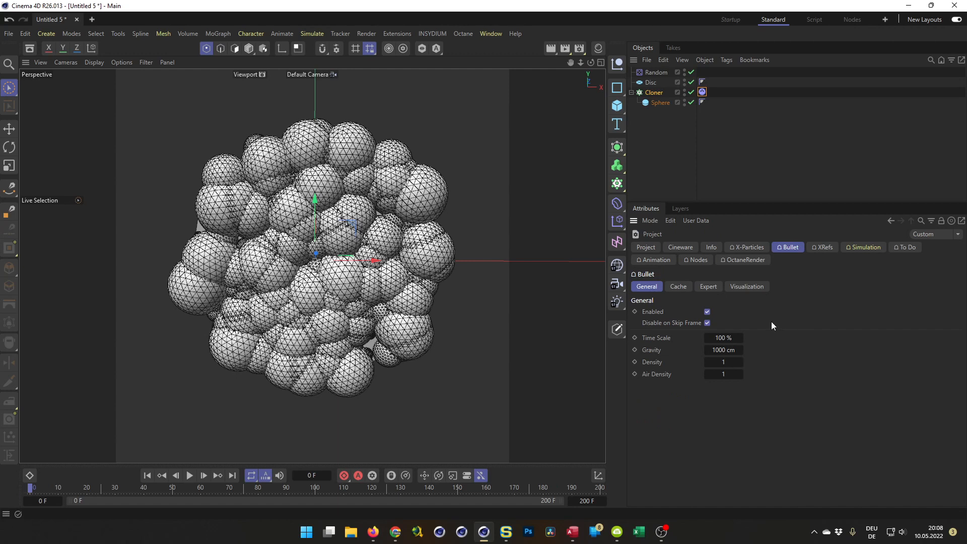
{"action": "left_click", "coordinate": [728, 353]}
{"action": "type", "text": "0"}
{"action": "key", "text": "Return"}
{"action": "left_click", "coordinate": [709, 287]}
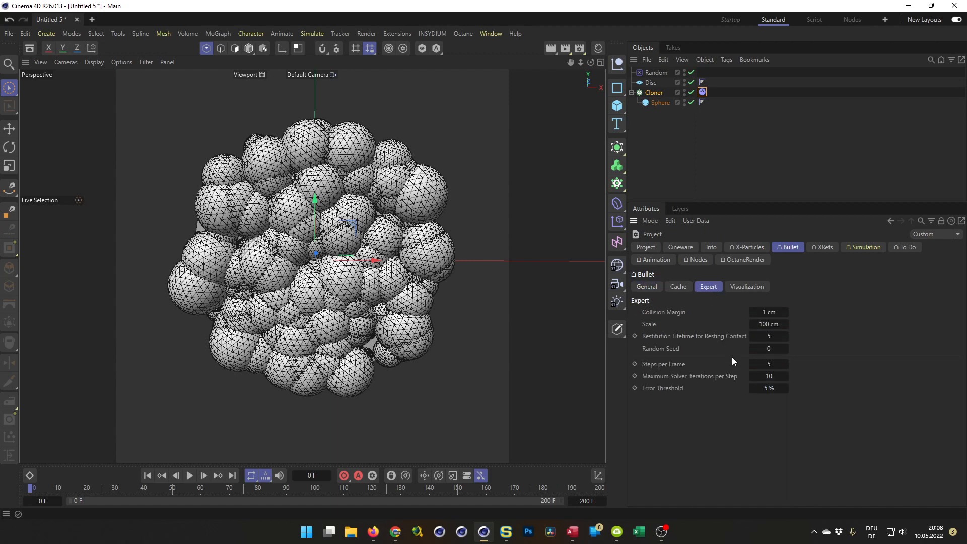
{"action": "left_click", "coordinate": [768, 364]}
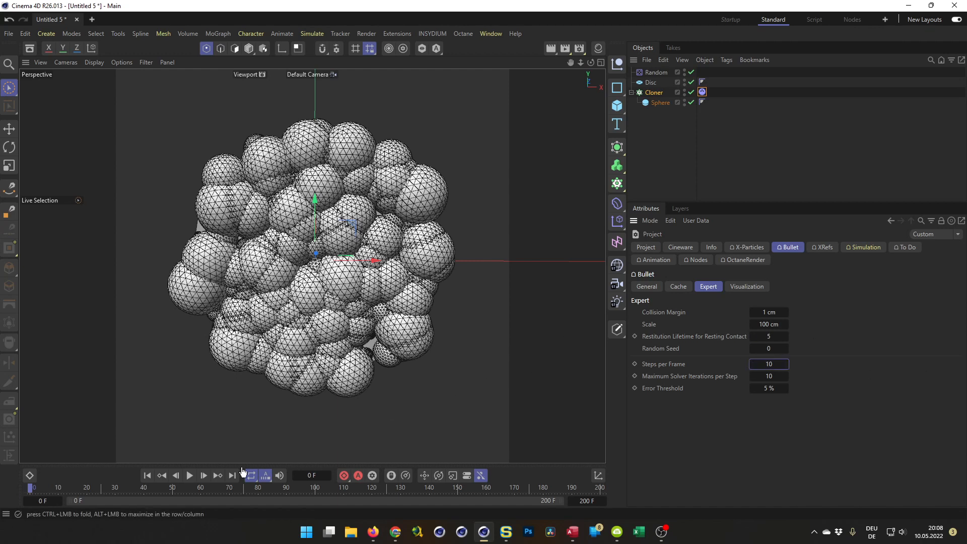
Set the playback mode to Simple and run the sphere simulation from the first frame to frame 200
{"action": "left_click", "coordinate": [193, 476]}
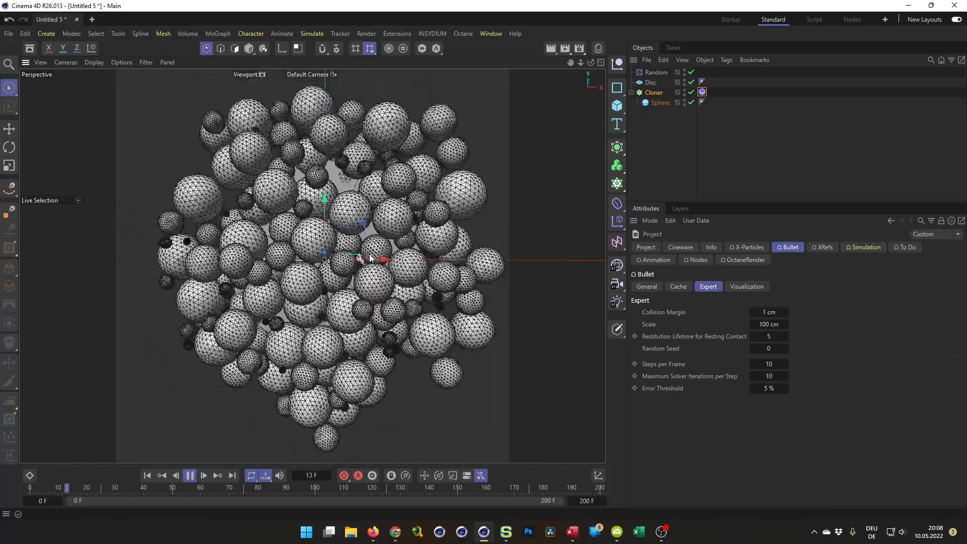
{"action": "left_click", "coordinate": [190, 475]}
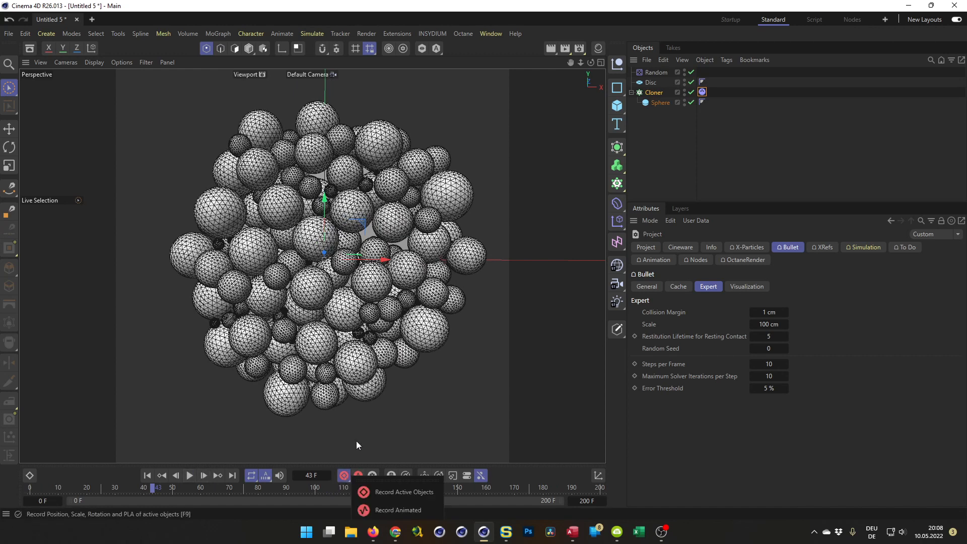
{"action": "mouse_move", "coordinate": [251, 476]}
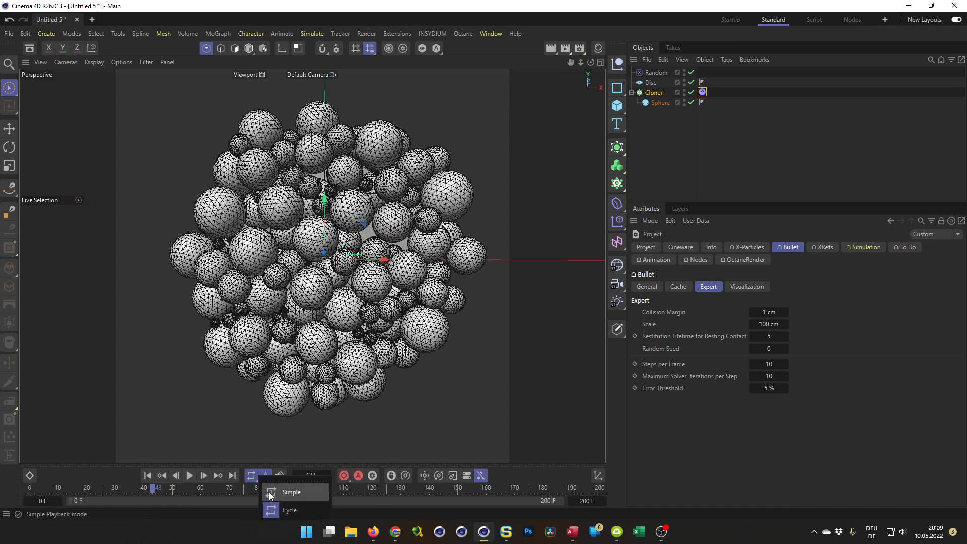
{"action": "left_click", "coordinate": [269, 491]}
{"action": "left_click", "coordinate": [186, 476]}
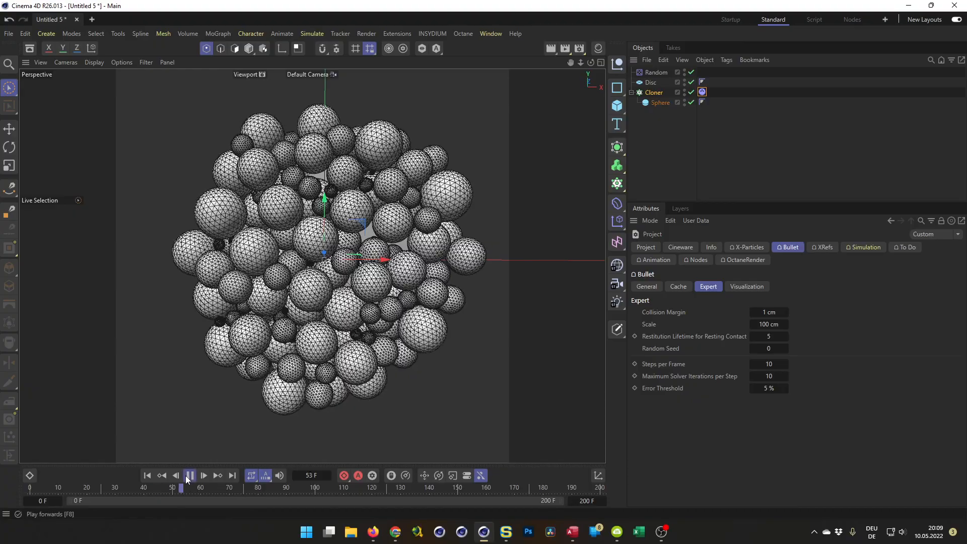
{"action": "left_click", "coordinate": [149, 475]}
{"action": "left_click", "coordinate": [188, 475]}
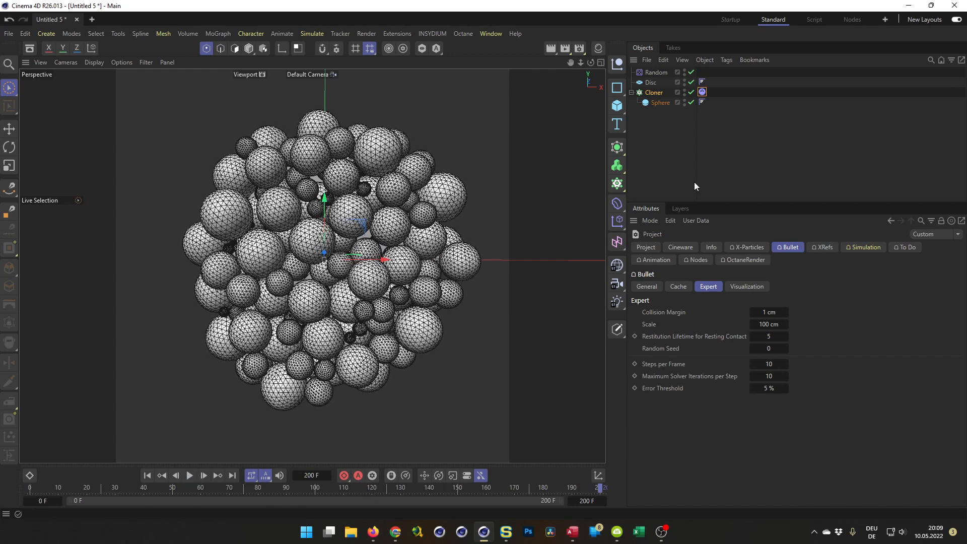
Set the Cloner's seed to 1234575 and rerun the sphere simulation from the first frame to frame 200
{"action": "left_click", "coordinate": [655, 93]}
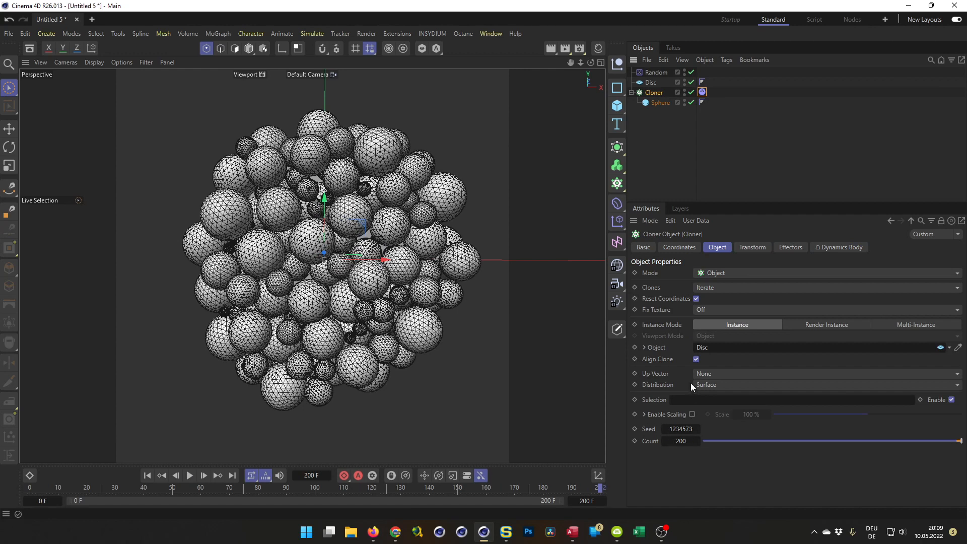
{"action": "left_click", "coordinate": [698, 427]}
{"action": "left_click", "coordinate": [698, 429]}
{"action": "left_click", "coordinate": [146, 476]}
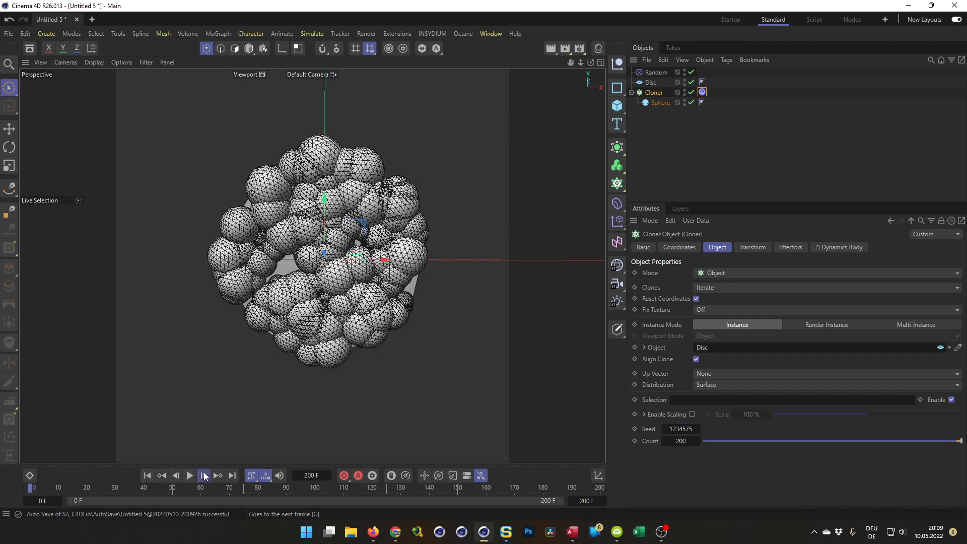
{"action": "left_click", "coordinate": [204, 475]}
{"action": "left_click", "coordinate": [204, 475]}
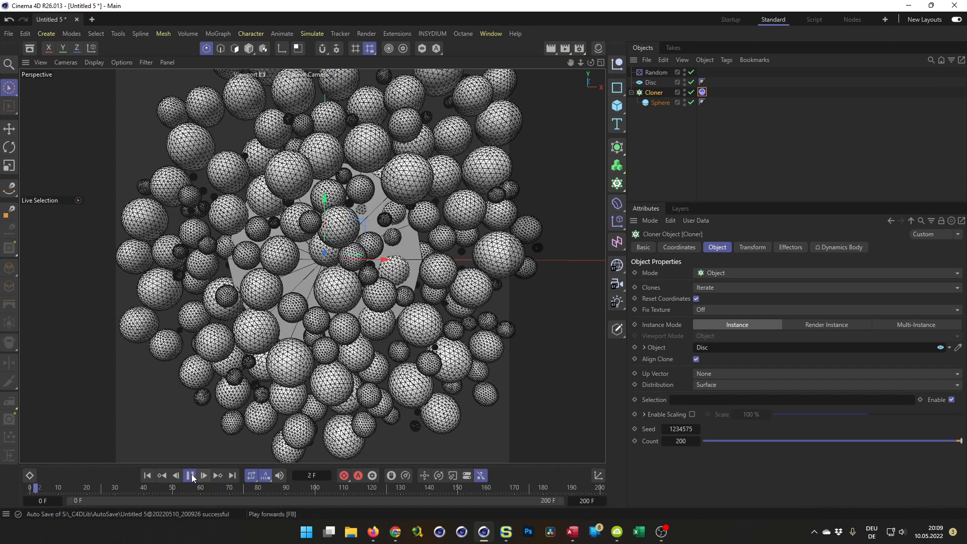
{"action": "left_click", "coordinate": [191, 473]}
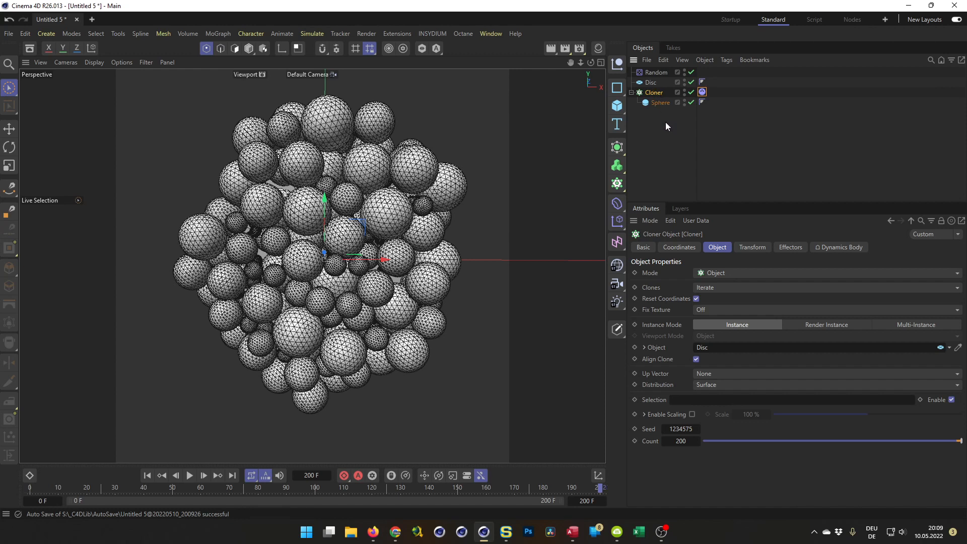
Nest the Cloner in a Connect object and convert the result with Current State to Object
{"action": "left_click", "coordinate": [620, 144]}
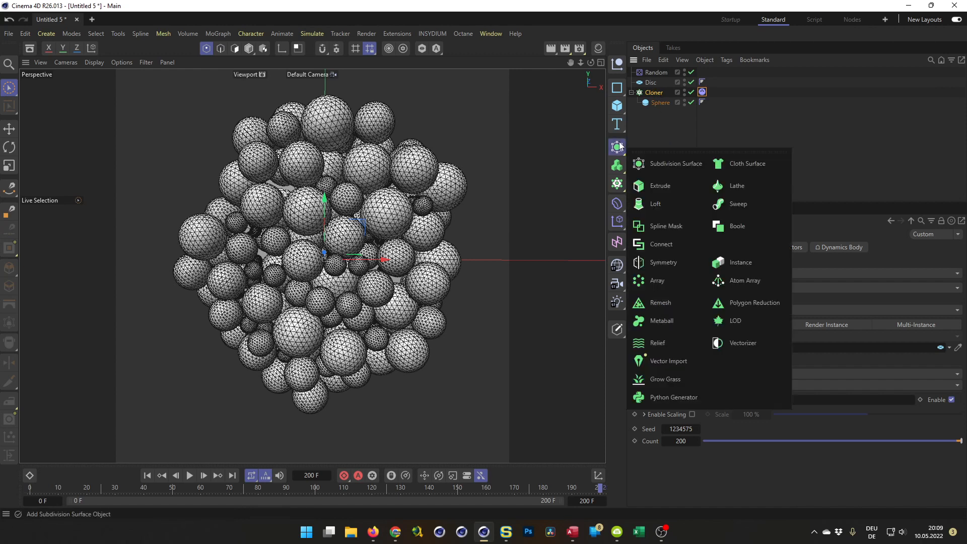
{"action": "left_click", "coordinate": [660, 244], "text": "alt"}
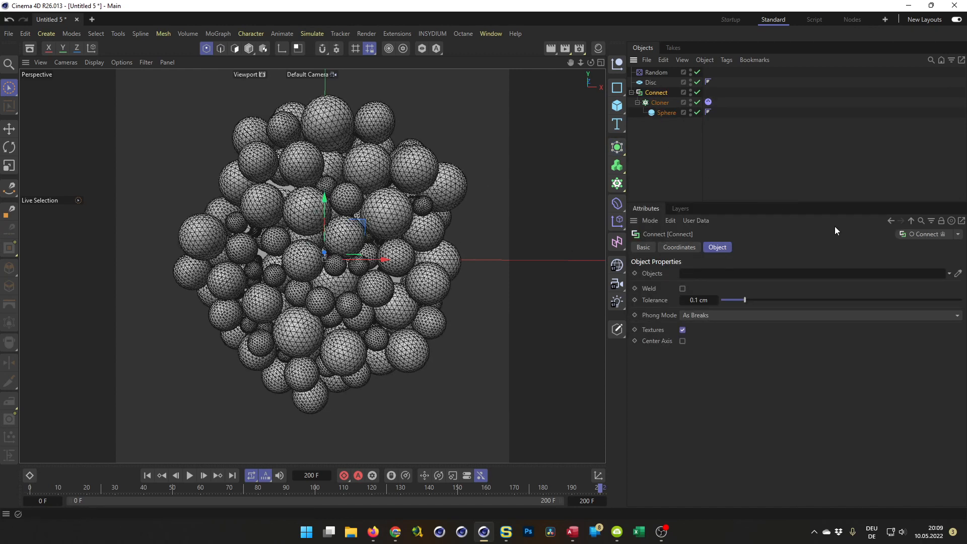
{"action": "left_click_drag", "start_coordinate": [840, 204], "coordinate": [814, 298]}
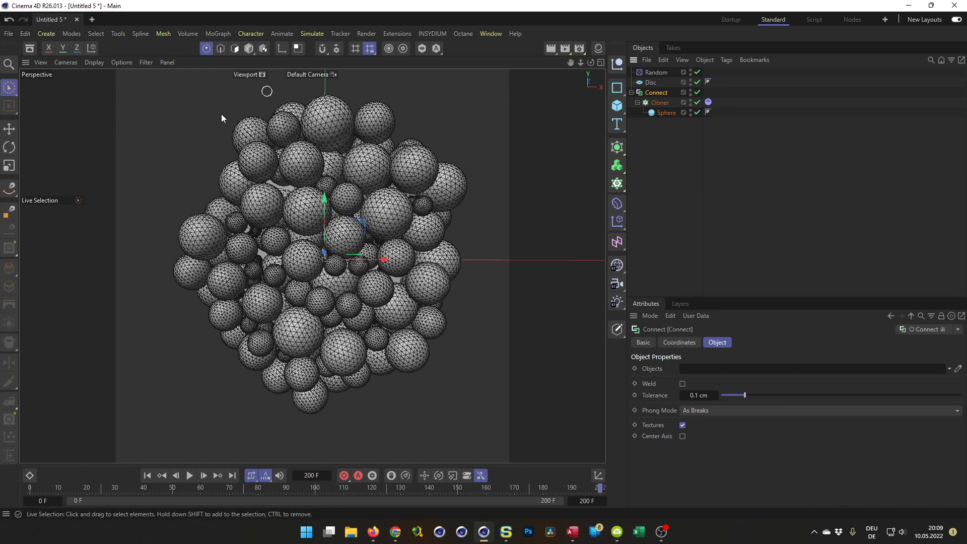
{"action": "right_click", "coordinate": [660, 96]}
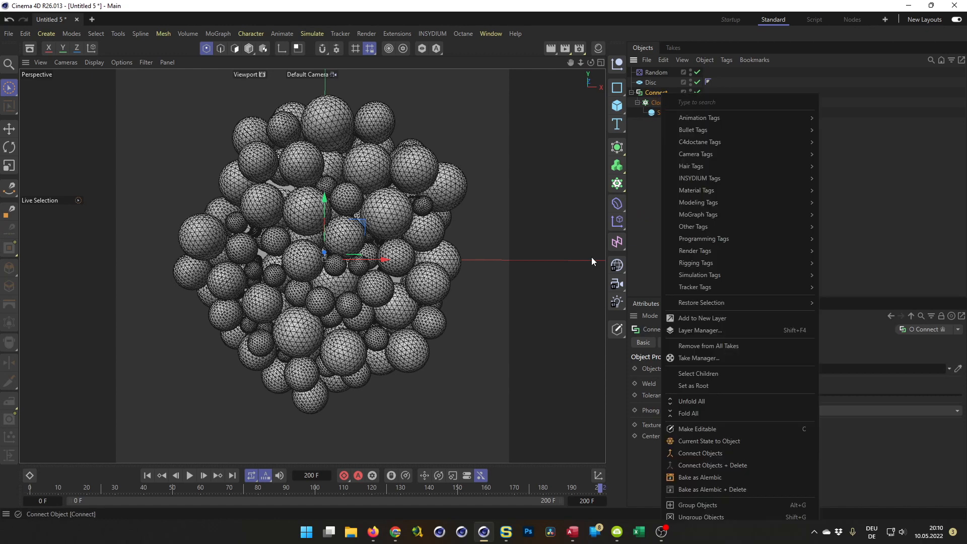
{"action": "left_click", "coordinate": [706, 441]}
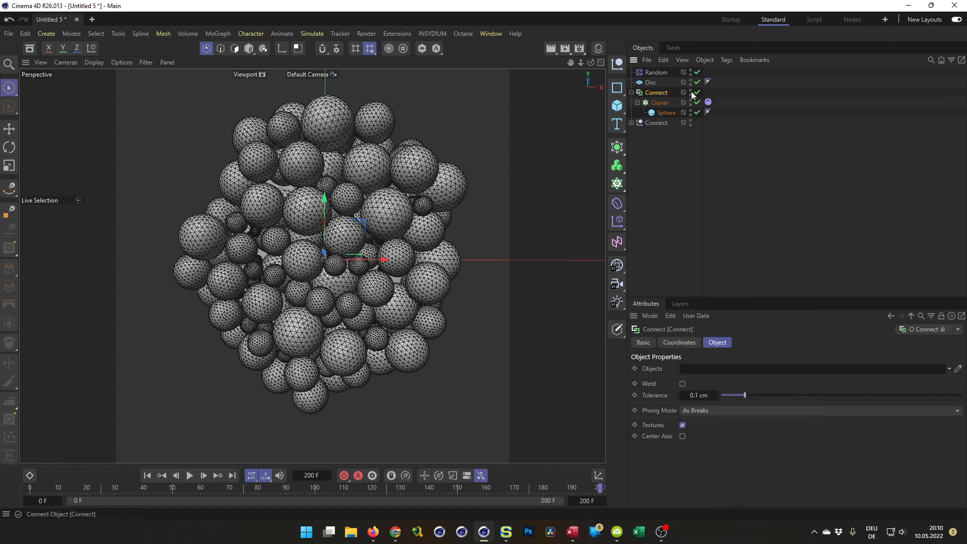
Disable the original Connect and Cloner, move the converted Cloner mesh out of its Connect null, and delete that null
{"action": "left_click", "coordinate": [631, 122]}
{"action": "left_click", "coordinate": [652, 133]}
{"action": "left_click", "coordinate": [654, 122]}
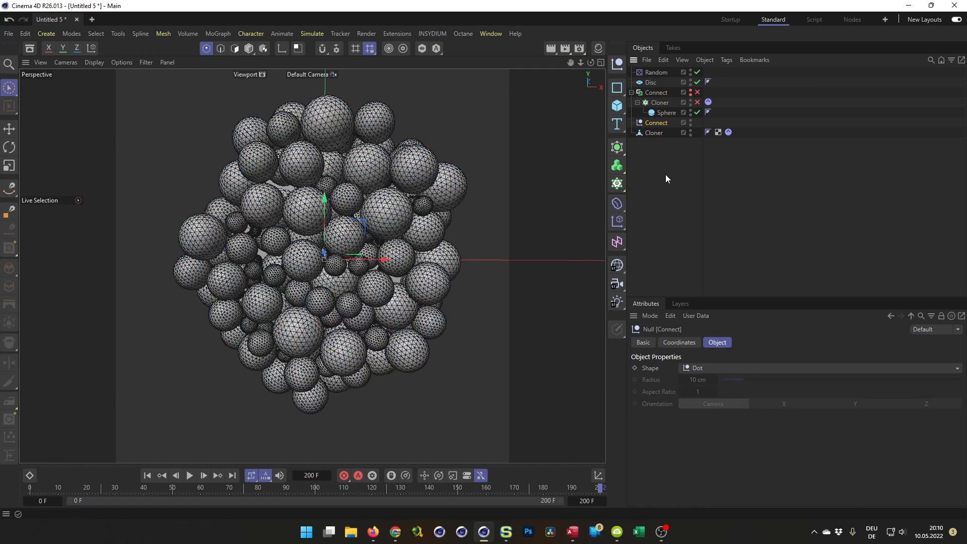
{"action": "key", "text": "Delete"}
{"action": "left_click", "coordinate": [652, 123]}
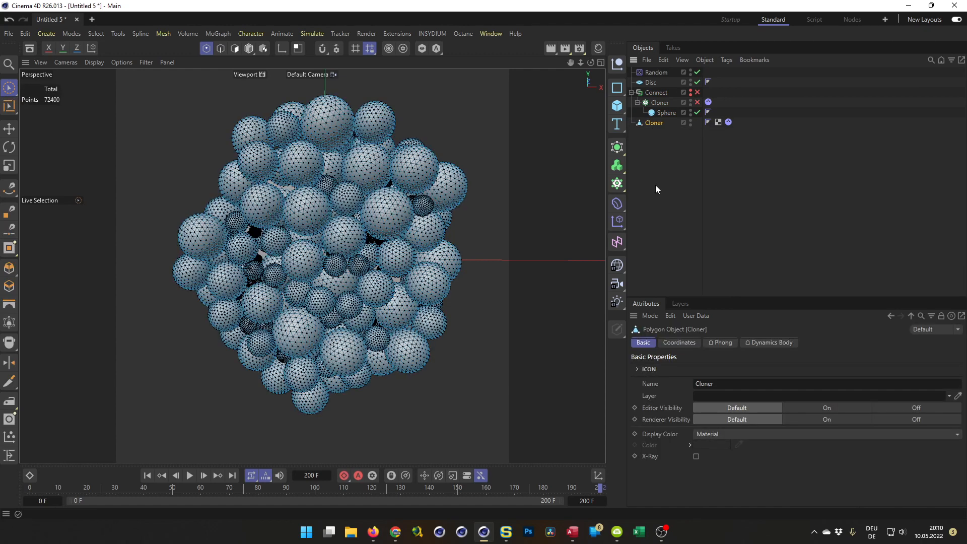
{"action": "key", "text": "Return"}
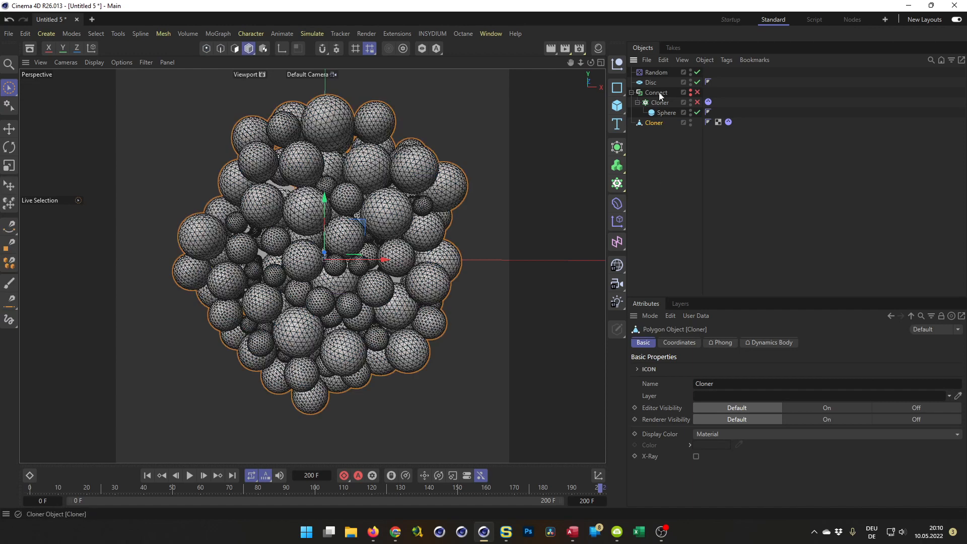
Place the Disc in a Boole object and add the converted Cloner mesh as the second child, using A subtract B
{"action": "left_click_drag", "start_coordinate": [651, 83], "coordinate": [649, 117]}
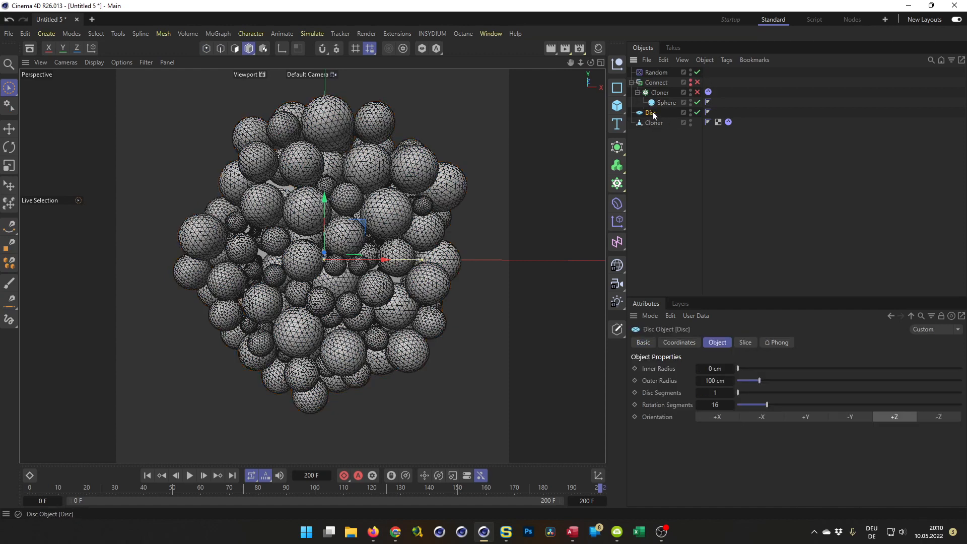
{"action": "left_click_drag", "start_coordinate": [617, 184], "coordinate": [745, 226]}
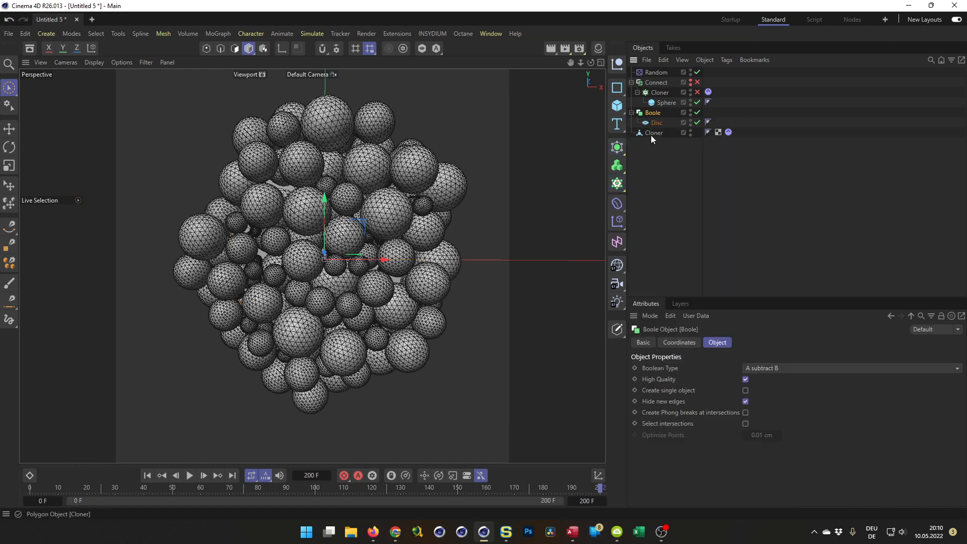
{"action": "left_click_drag", "start_coordinate": [651, 133], "coordinate": [660, 130]}
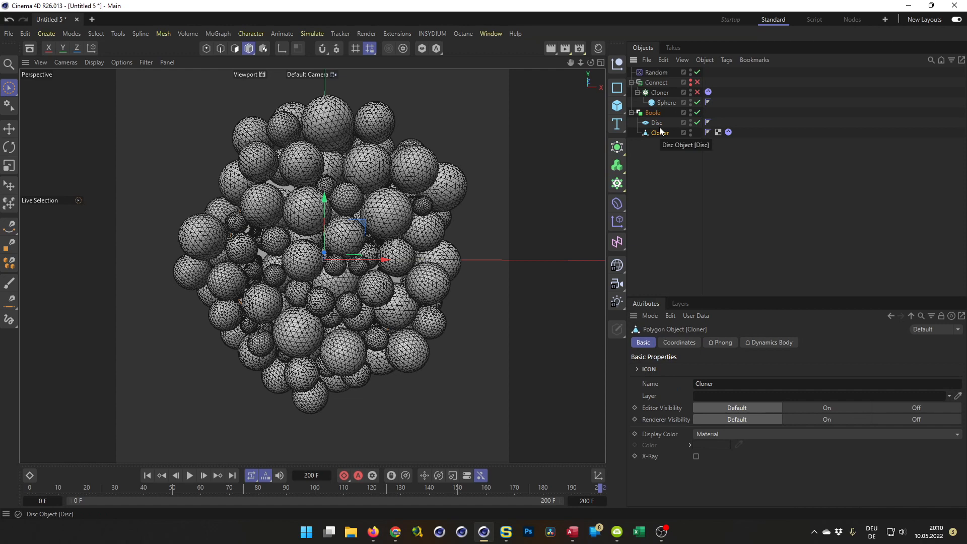
Examine the gaps between the circular cuts in the disc and review the collision settings of the original Cloner's Dynamics Body tag
{"action": "scroll", "coordinate": [353, 251], "scroll_direction": "up", "scroll_amount": 4}
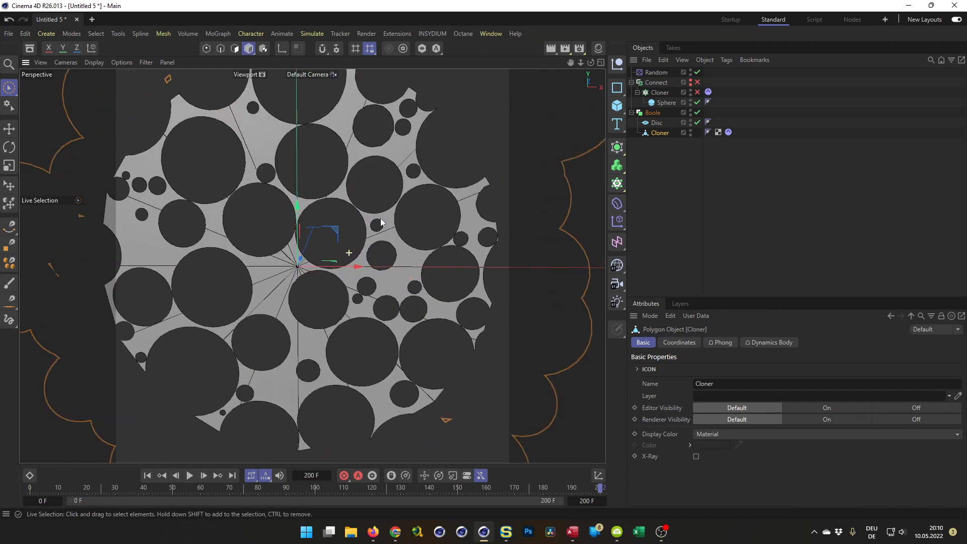
{"action": "scroll", "coordinate": [385, 237], "scroll_direction": "down", "scroll_amount": 3}
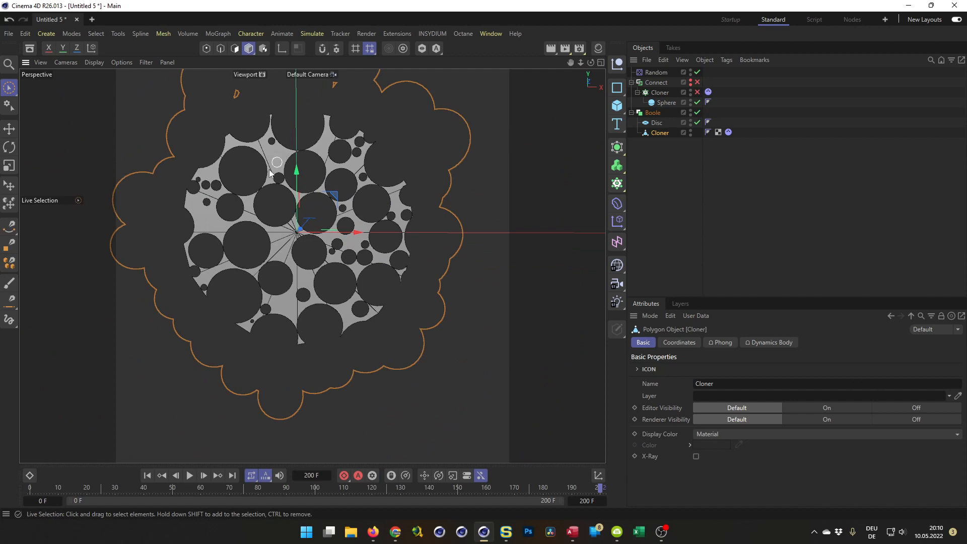
{"action": "scroll", "coordinate": [277, 167], "scroll_direction": "up", "scroll_amount": 3}
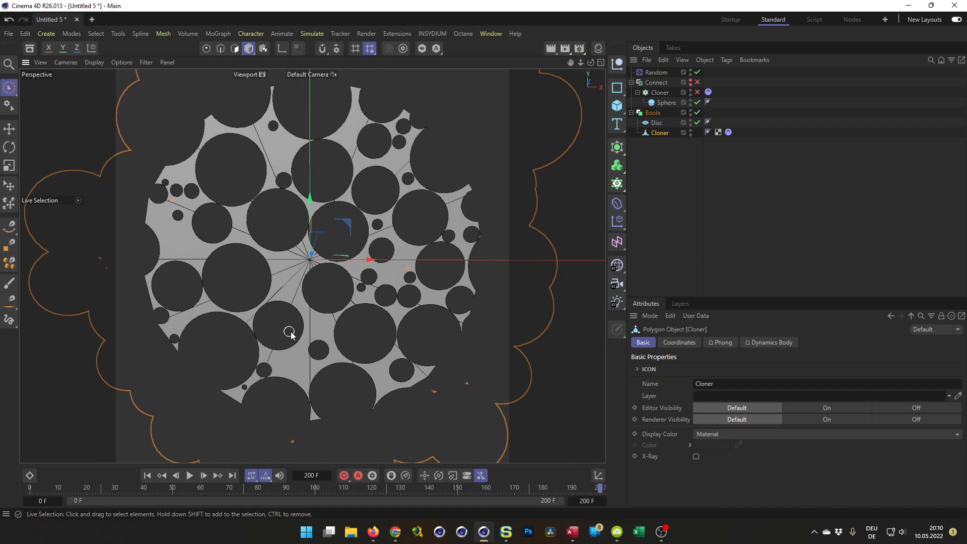
{"action": "scroll", "coordinate": [265, 377], "scroll_direction": "up", "scroll_amount": 5}
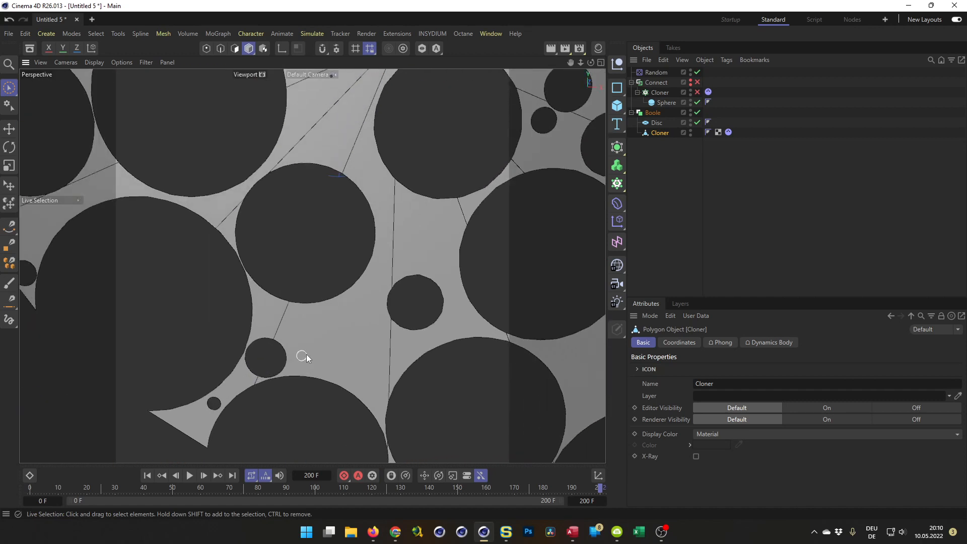
{"action": "scroll", "coordinate": [302, 356], "scroll_direction": "down", "scroll_amount": 5}
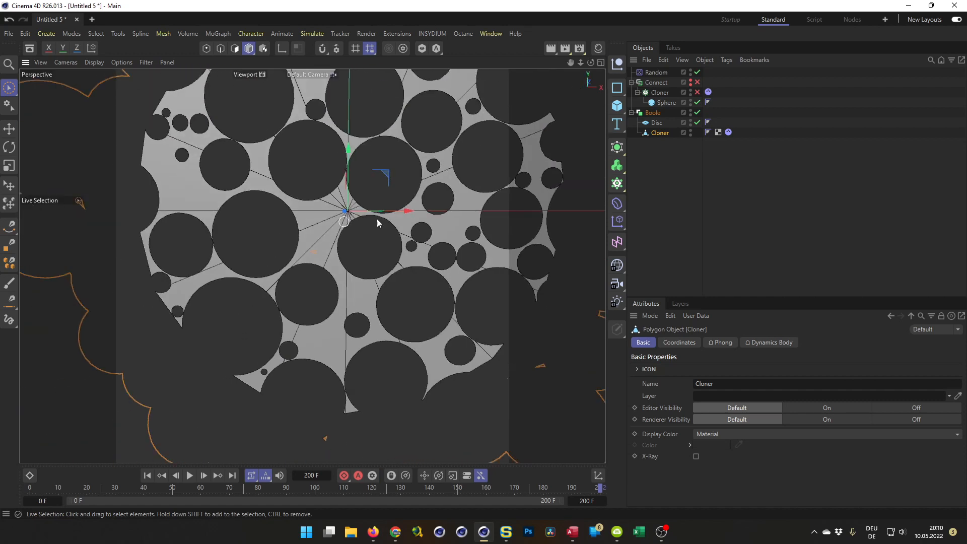
{"action": "scroll", "coordinate": [424, 231], "scroll_direction": "up", "scroll_amount": 4}
{"action": "scroll", "coordinate": [425, 232], "scroll_direction": "down", "scroll_amount": 3}
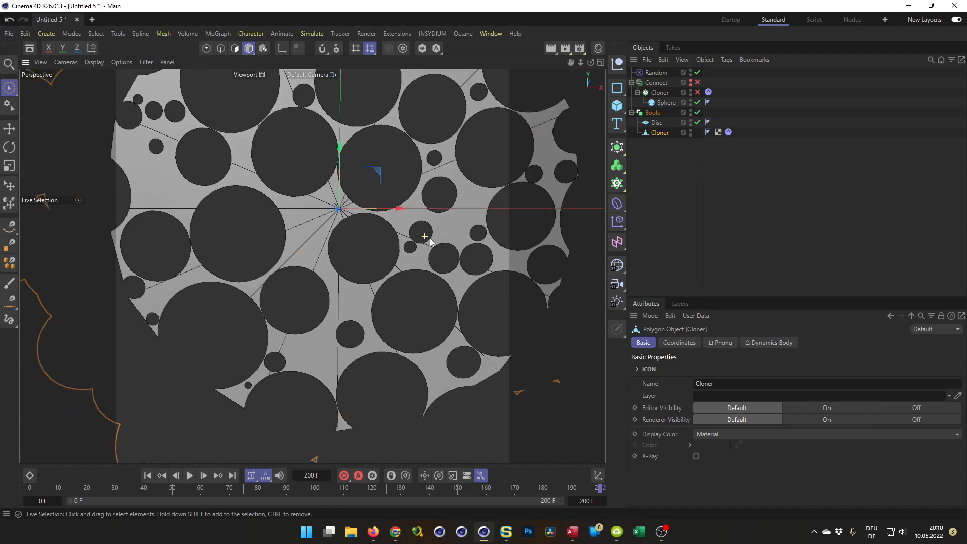
{"action": "scroll", "coordinate": [424, 234], "scroll_direction": "down", "scroll_amount": 3}
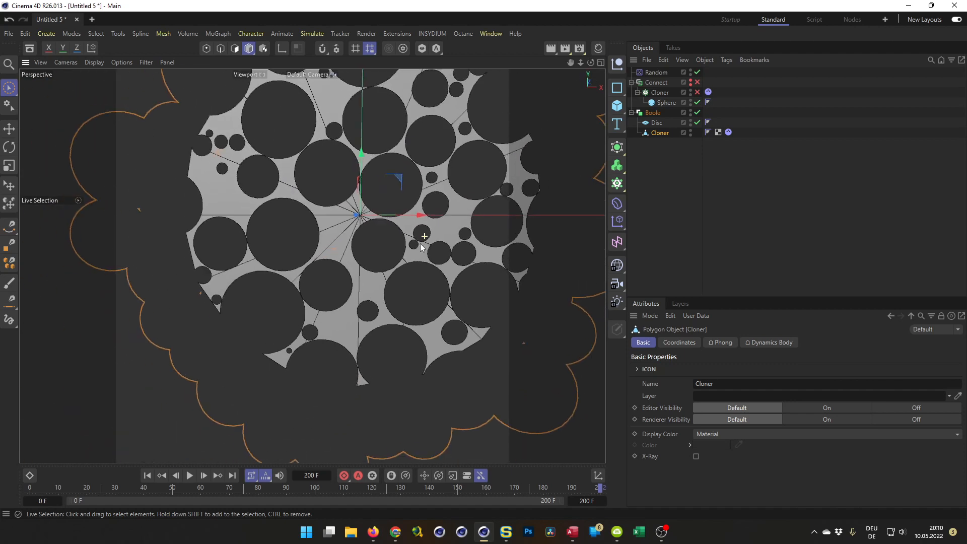
{"action": "scroll", "coordinate": [554, 157], "scroll_direction": "up", "scroll_amount": 6}
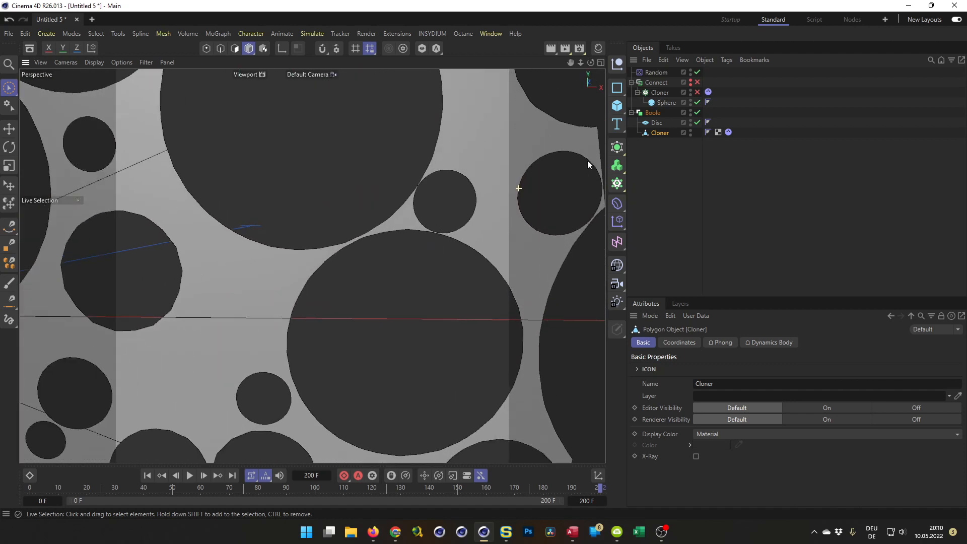
{"action": "scroll", "coordinate": [554, 168], "scroll_direction": "up", "scroll_amount": 2}
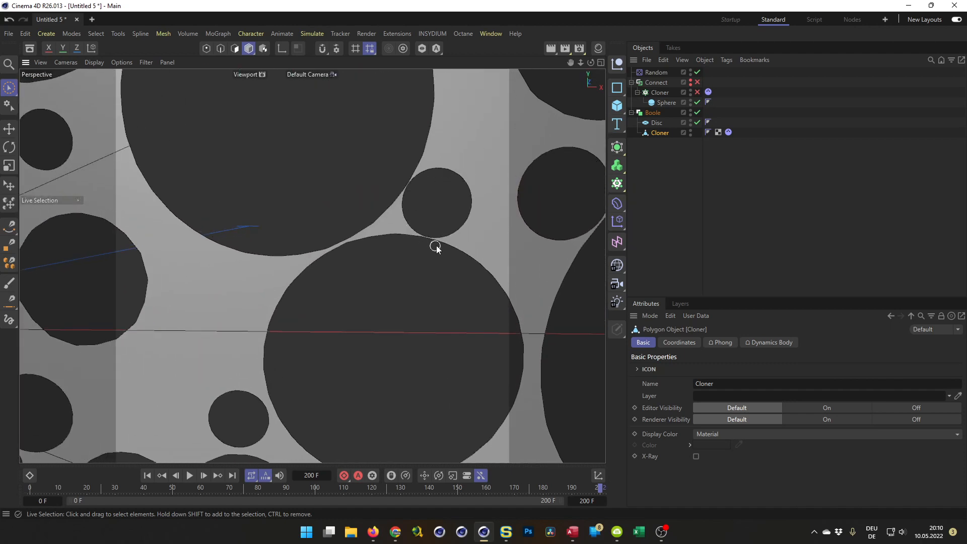
{"action": "scroll", "coordinate": [442, 241], "scroll_direction": "down", "scroll_amount": 10}
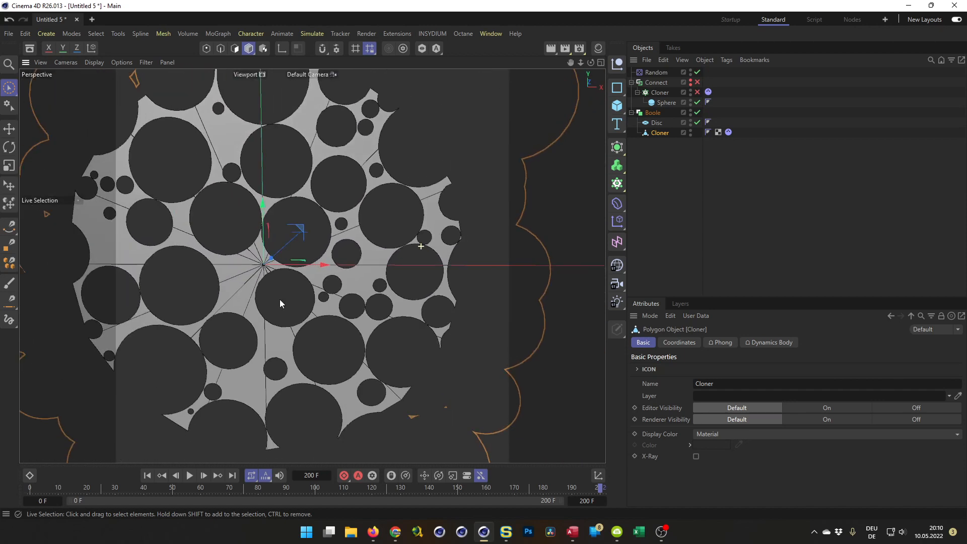
{"action": "scroll", "coordinate": [338, 298], "scroll_direction": "down", "scroll_amount": 3}
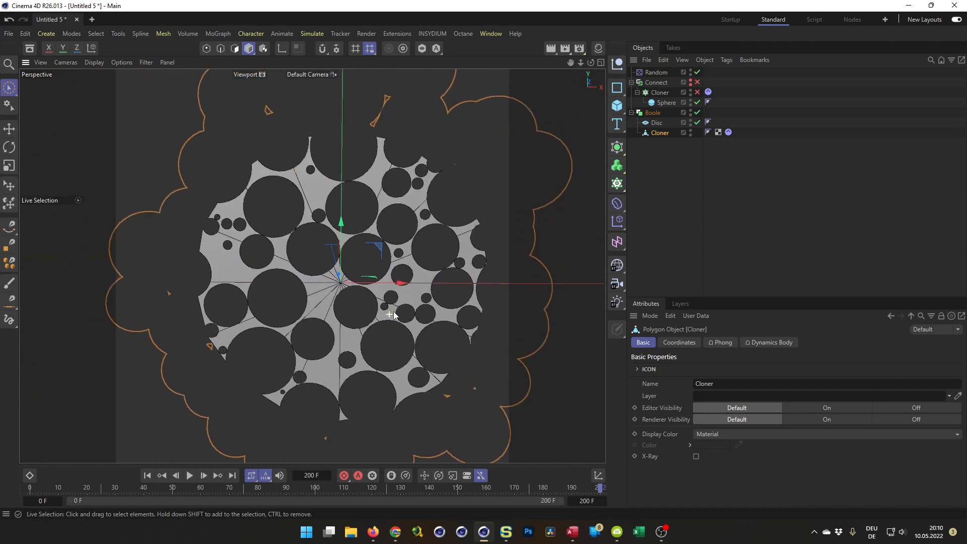
{"action": "left_click", "coordinate": [708, 92]}
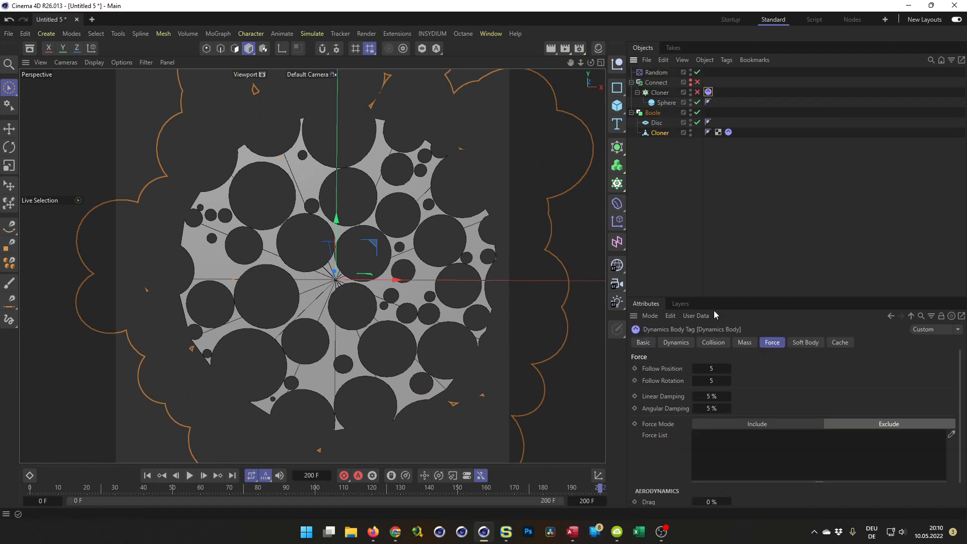
{"action": "left_click", "coordinate": [713, 343]}
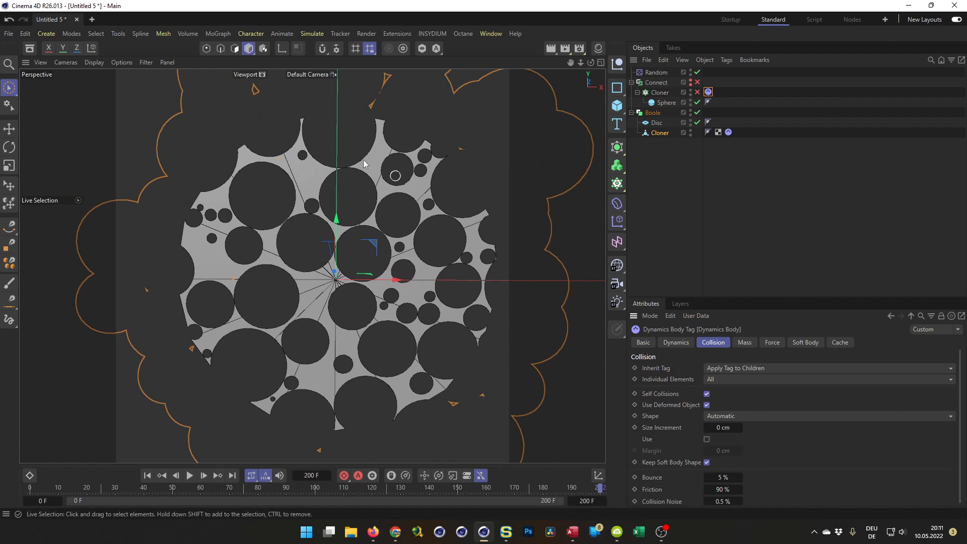
Copy the Cloner's Sphere to the top level, scale it to about half size, and move it into a gap near the disc's left edge
{"action": "left_click", "coordinate": [667, 102]}
{"action": "left_click_drag", "start_coordinate": [673, 102], "coordinate": [670, 195]}
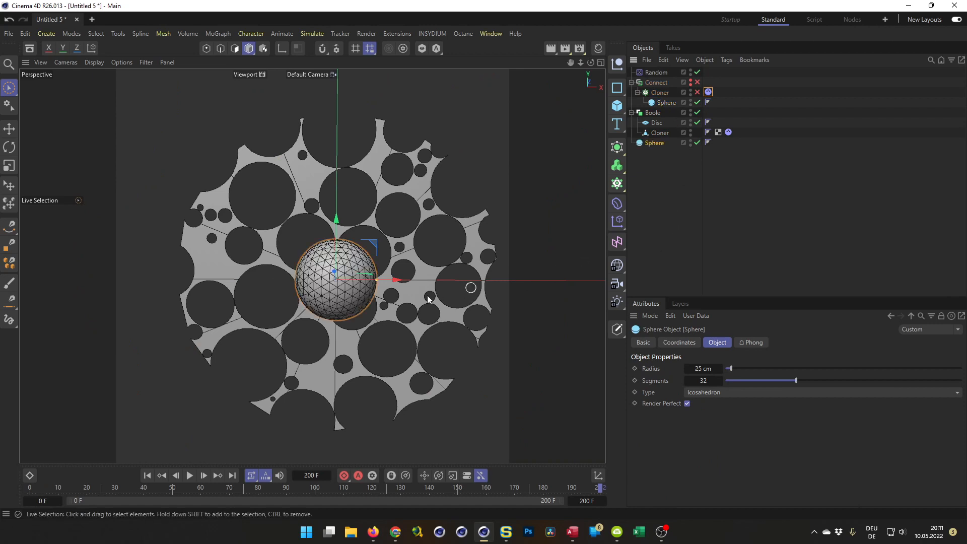
{"action": "key", "text": "t"}
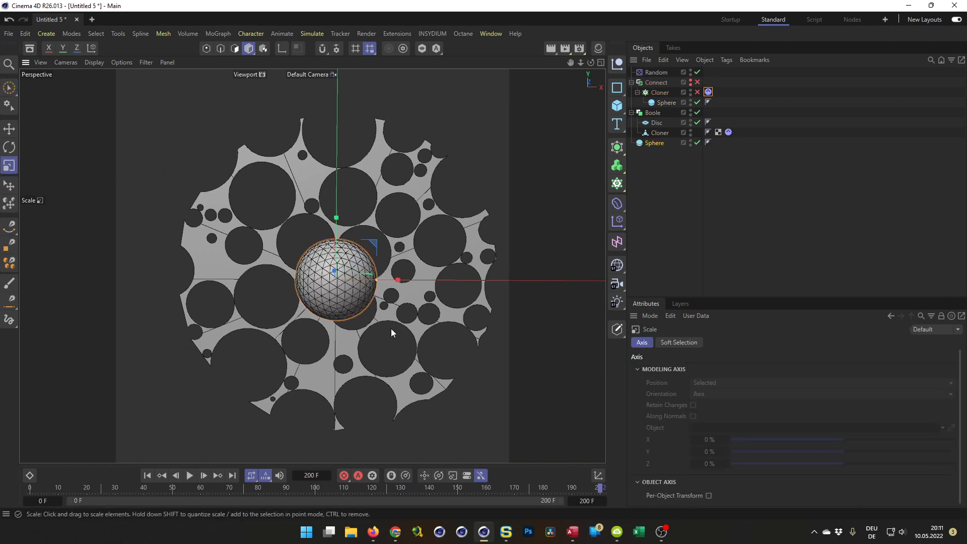
{"action": "left_click_drag", "start_coordinate": [485, 330], "coordinate": [279, 374]}
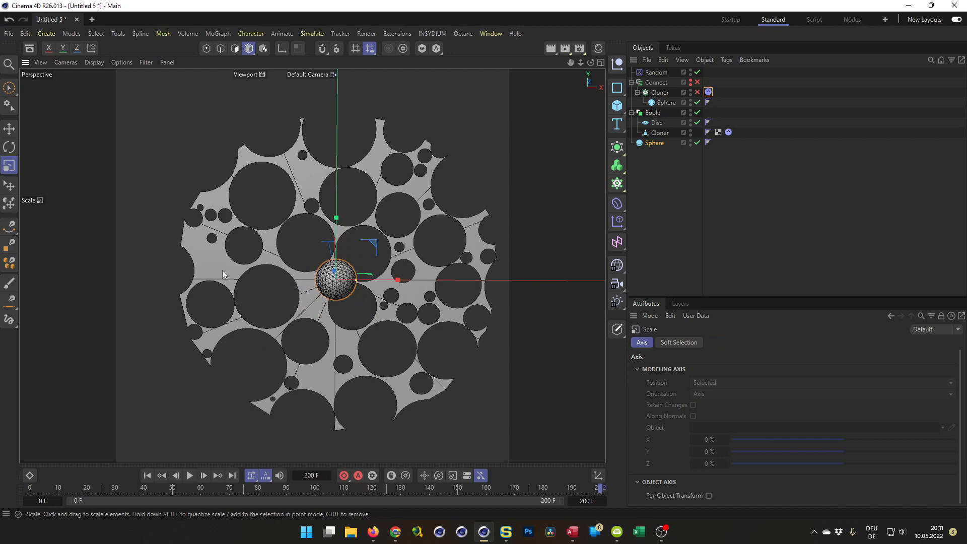
{"action": "left_click_drag", "start_coordinate": [375, 247], "coordinate": [251, 230]}
{"action": "key", "text": "e"}
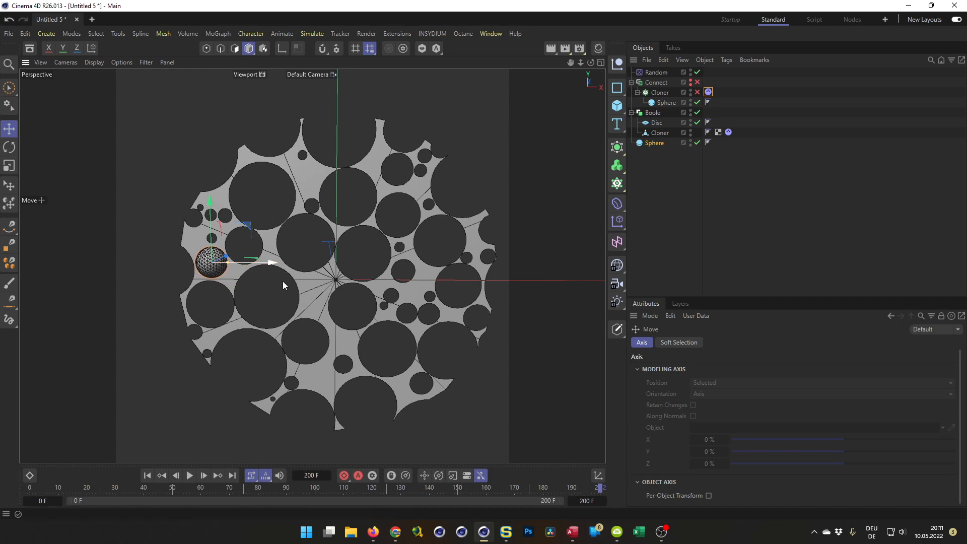
Duplicate the loose sphere into the gap just left of the disc's centre and scale the copy down slightly
{"action": "left_click_drag", "start_coordinate": [250, 229], "coordinate": [354, 258]}
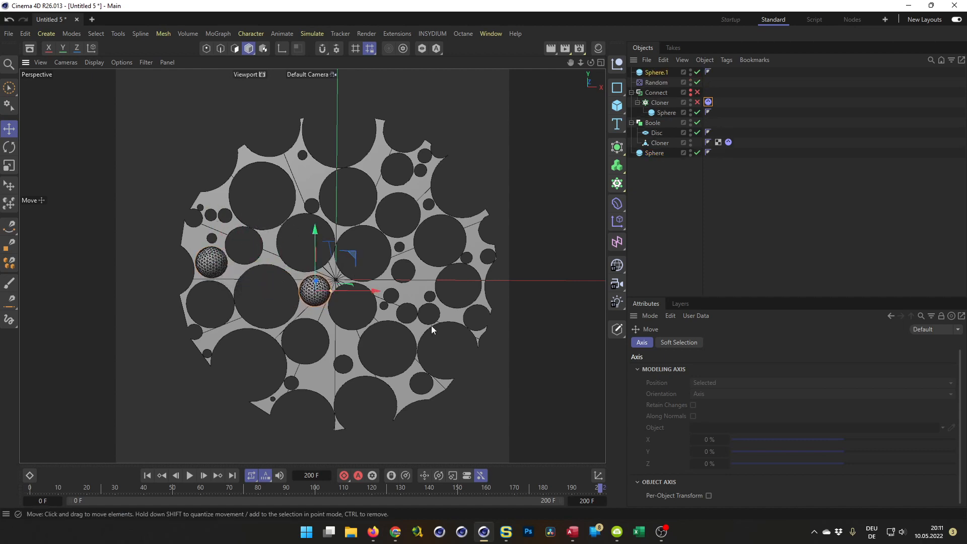
{"action": "key", "text": "t"}
{"action": "left_click_drag", "start_coordinate": [423, 358], "coordinate": [407, 361]}
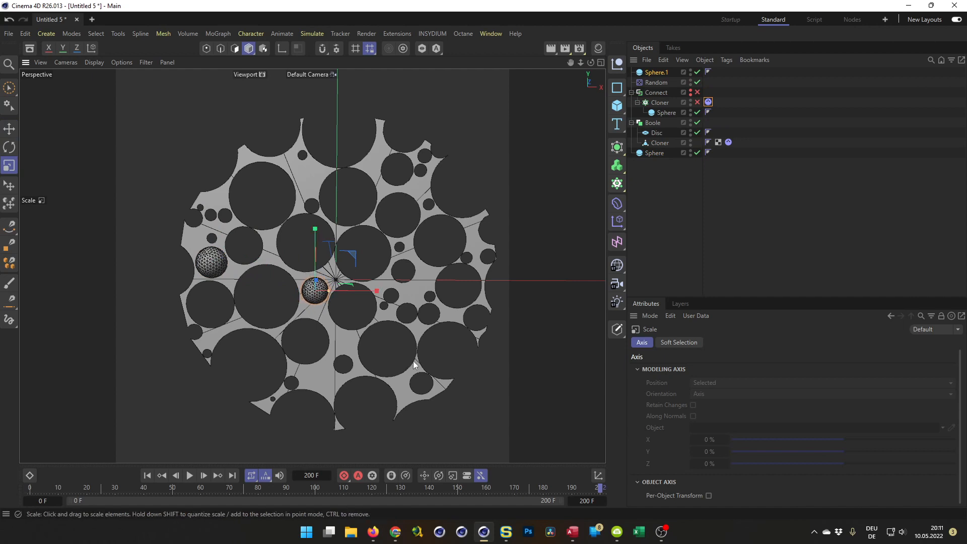
Duplicate the small central sphere into the gap left of centre in the disc's upper part and scale the copy down slightly
{"action": "mouse_move", "coordinate": [353, 251]}
{"action": "left_mouse_down"}
{"action": "mouse_move", "coordinate": [356, 225]}
{"action": "mouse_move", "coordinate": [349, 243]}
{"action": "left_mouse_up"}
{"action": "left_click_drag", "start_coordinate": [351, 252], "coordinate": [353, 254], "text": "ctrl"}
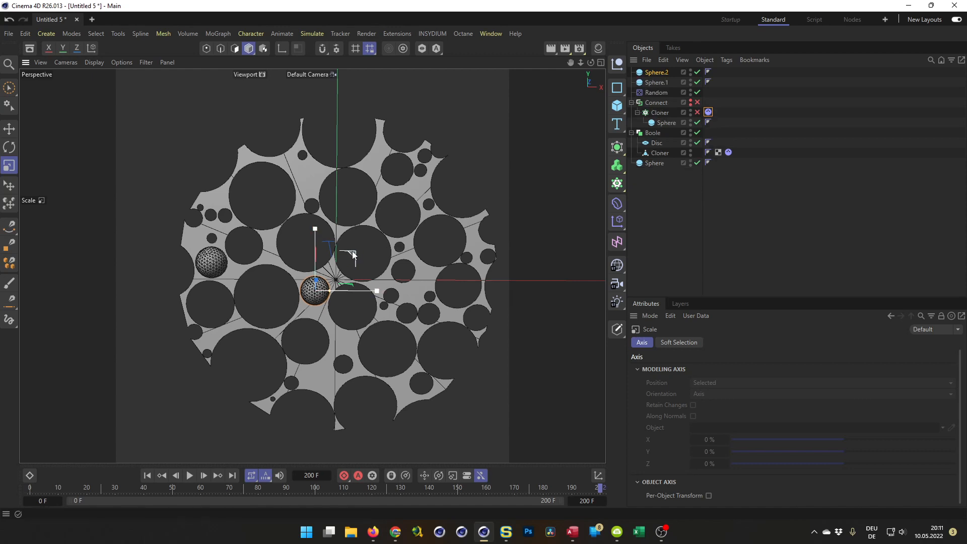
{"action": "key", "text": "e"}
{"action": "left_click_drag", "start_coordinate": [353, 254], "coordinate": [347, 147]}
{"action": "key", "text": "t"}
{"action": "left_click_drag", "start_coordinate": [379, 237], "coordinate": [332, 255]}
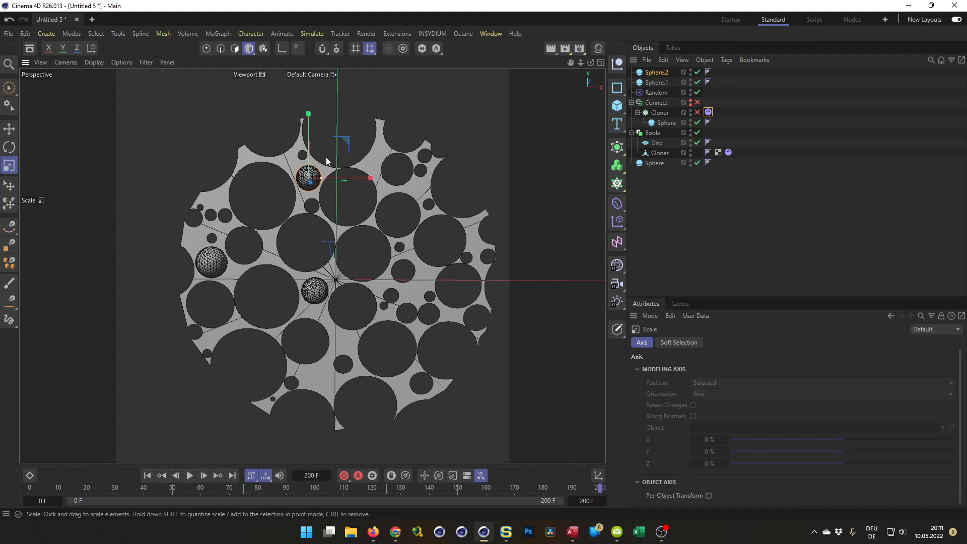
Duplicate the sphere into the gap near the disc's bottom and again into the gap right of centre, scaling the last copy down to fit
{"action": "key", "text": "e"}
{"action": "left_click_drag", "start_coordinate": [346, 137], "coordinate": [360, 343]}
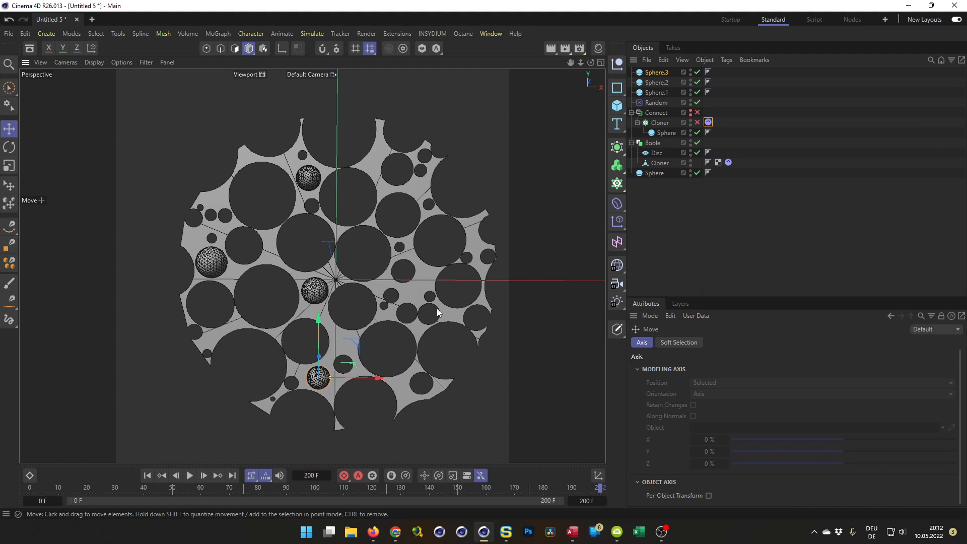
{"action": "left_click_drag", "start_coordinate": [357, 347], "coordinate": [455, 256], "text": "ctrl"}
{"action": "key", "text": "t"}
{"action": "left_click_drag", "start_coordinate": [447, 294], "coordinate": [382, 310]}
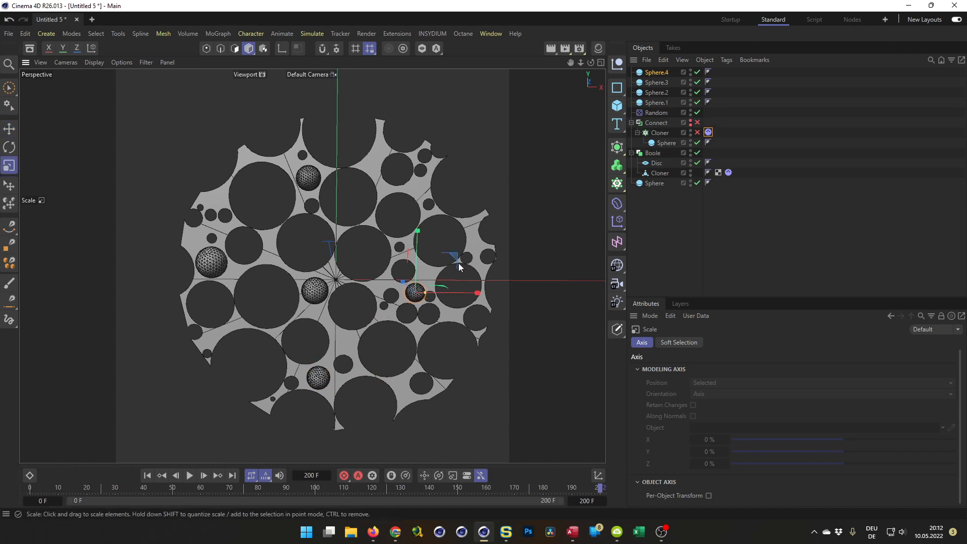
{"action": "key", "text": "e"}
{"action": "left_click_drag", "start_coordinate": [457, 258], "coordinate": [453, 259]}
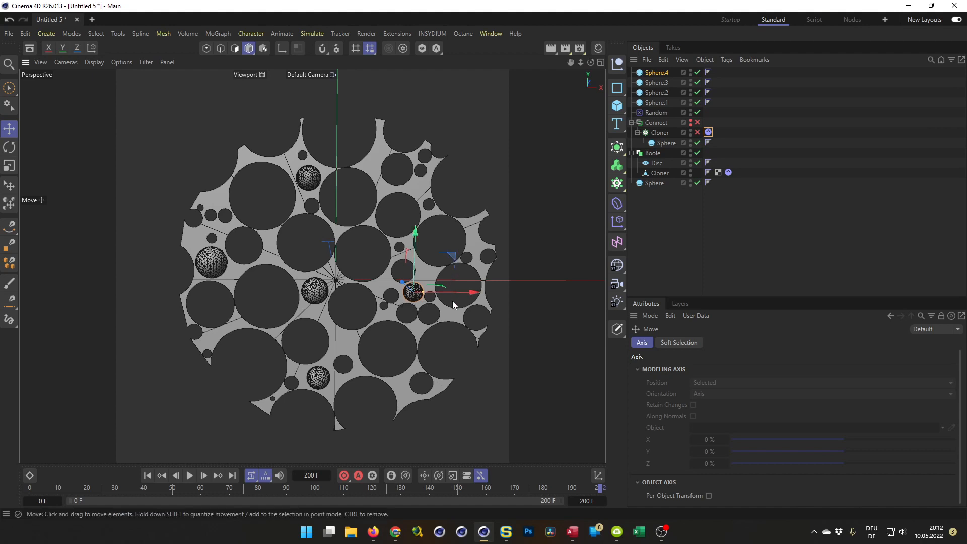
Group the converted Cloner mesh under a Null inside the Boole and move all five loose spheres into that Null
{"action": "left_click", "coordinate": [657, 104]}
{"action": "left_click", "coordinate": [658, 72], "text": "shift"}
{"action": "left_click_drag", "start_coordinate": [657, 73], "coordinate": [673, 198]}
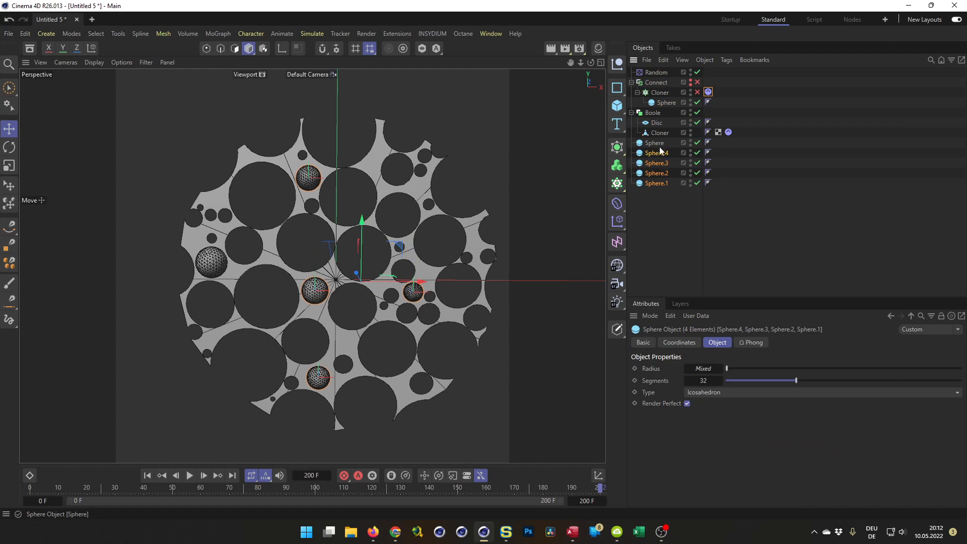
{"action": "left_click", "coordinate": [659, 133]}
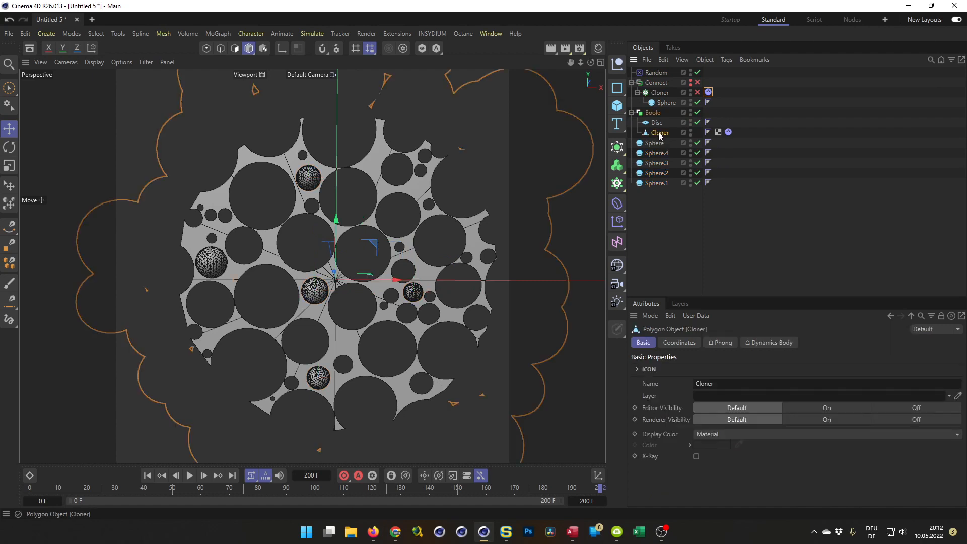
{"action": "key", "text": "alt+g"}
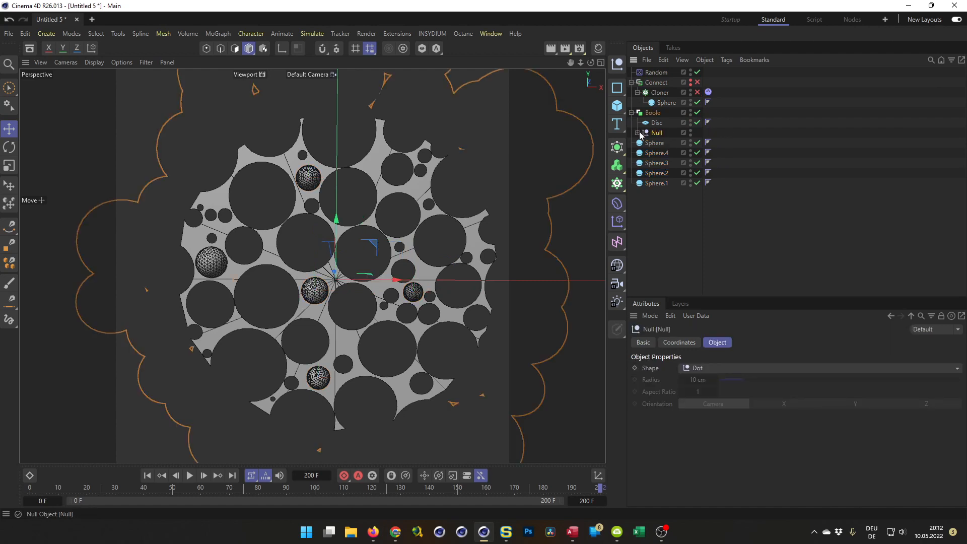
{"action": "left_click_drag", "start_coordinate": [645, 229], "coordinate": [663, 142]}
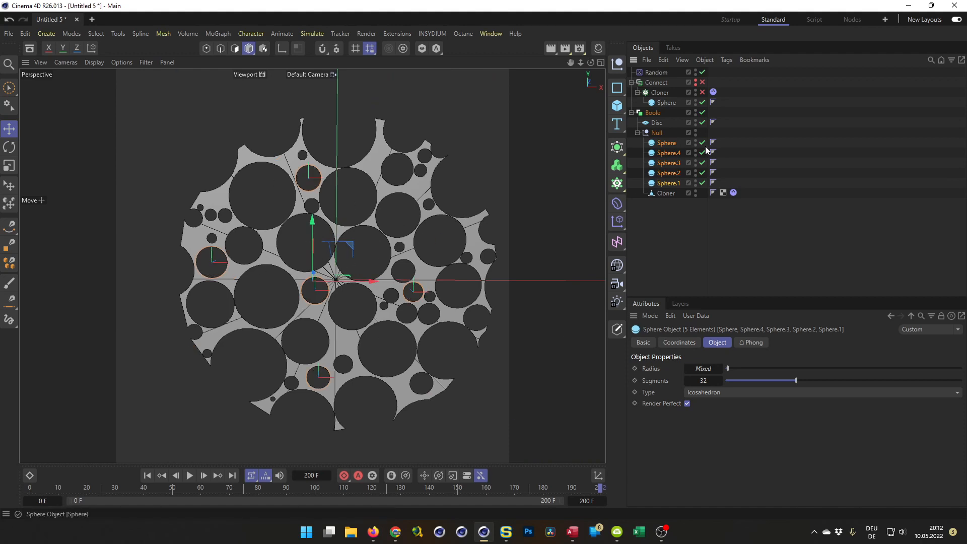
Enable Create single object and Select intersections on the Boole, and run Current State to Object on it
{"action": "left_click", "coordinate": [653, 114]}
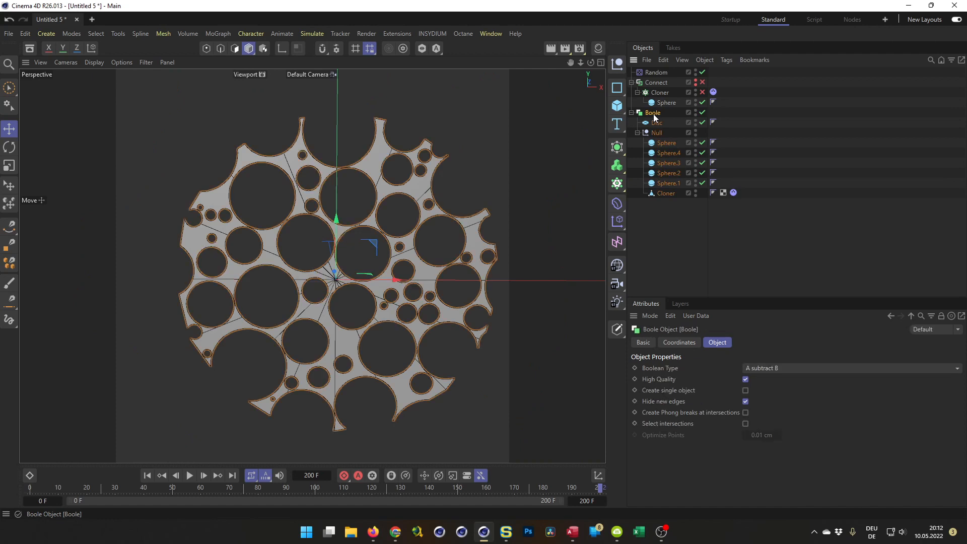
{"action": "left_click", "coordinate": [746, 390]}
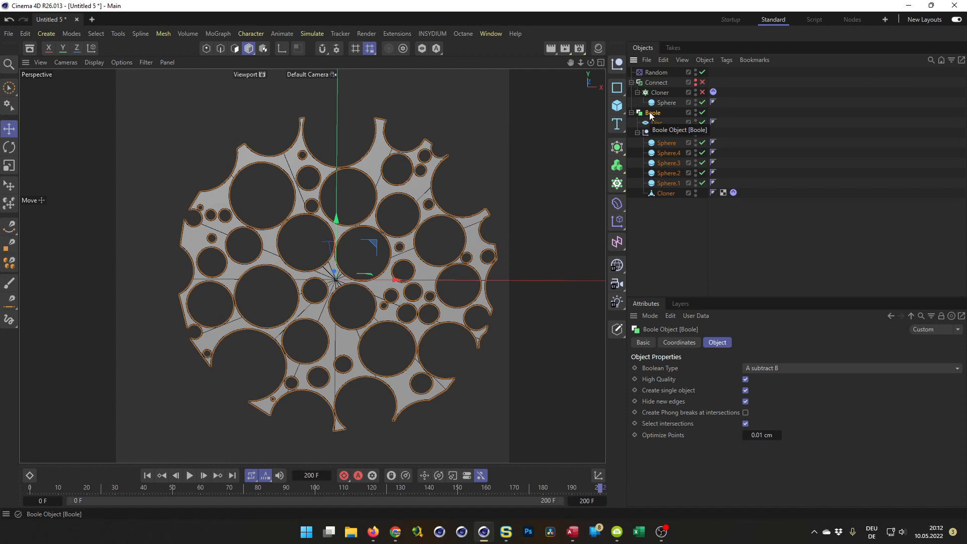
{"action": "right_click", "coordinate": [650, 114]}
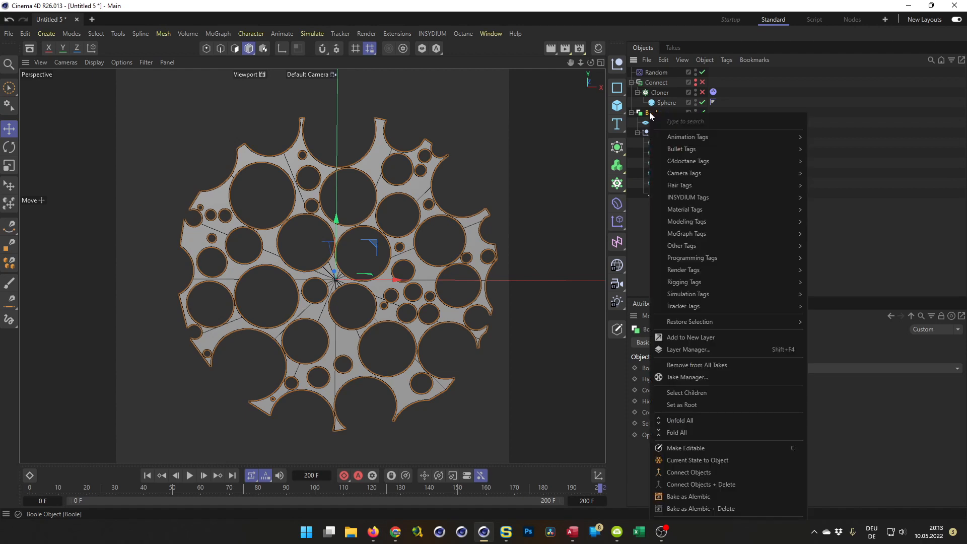
{"action": "left_click", "coordinate": [714, 460]}
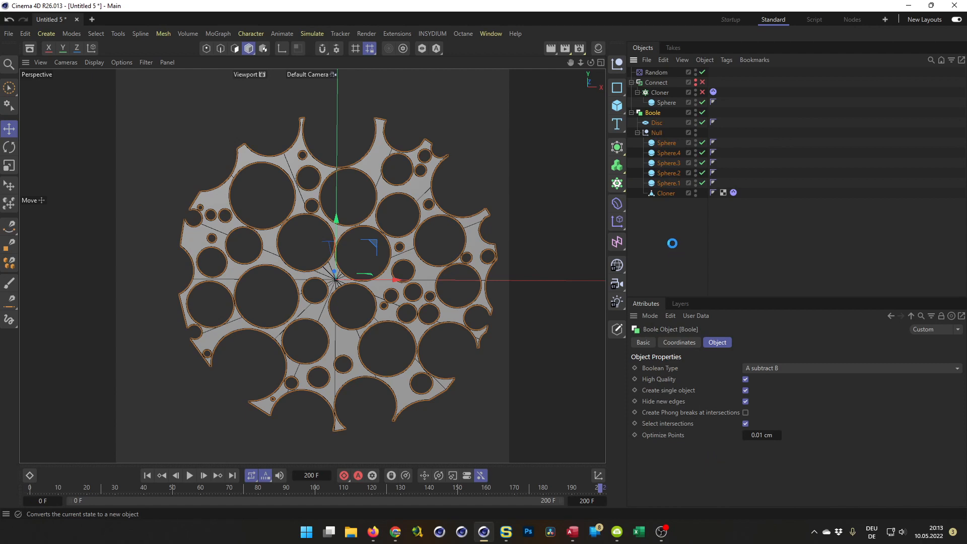
Disable the original Boole, hide it in the viewport and renderer, and collapse its hierarchy
{"action": "left_click", "coordinate": [701, 112]}
{"action": "left_click", "coordinate": [696, 114]}
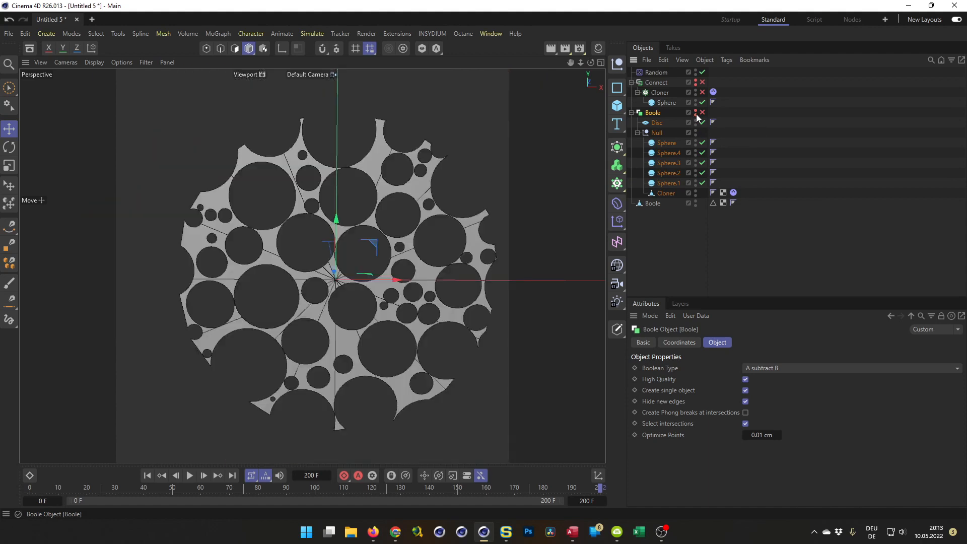
{"action": "left_click", "coordinate": [632, 112]}
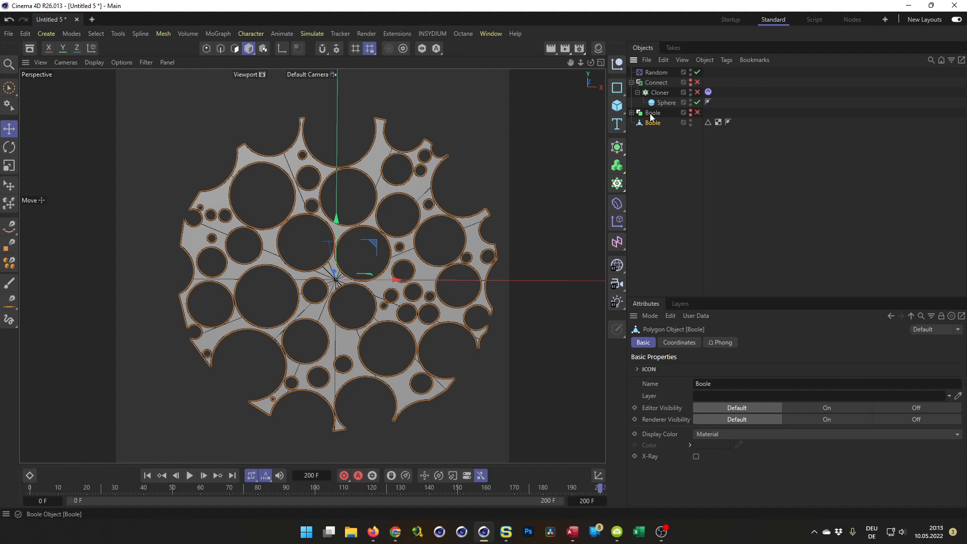
Restore the stored intersection edge selection on the converted Boole mesh and extract it with Edge to Spline
{"action": "double_click", "coordinate": [708, 123]}
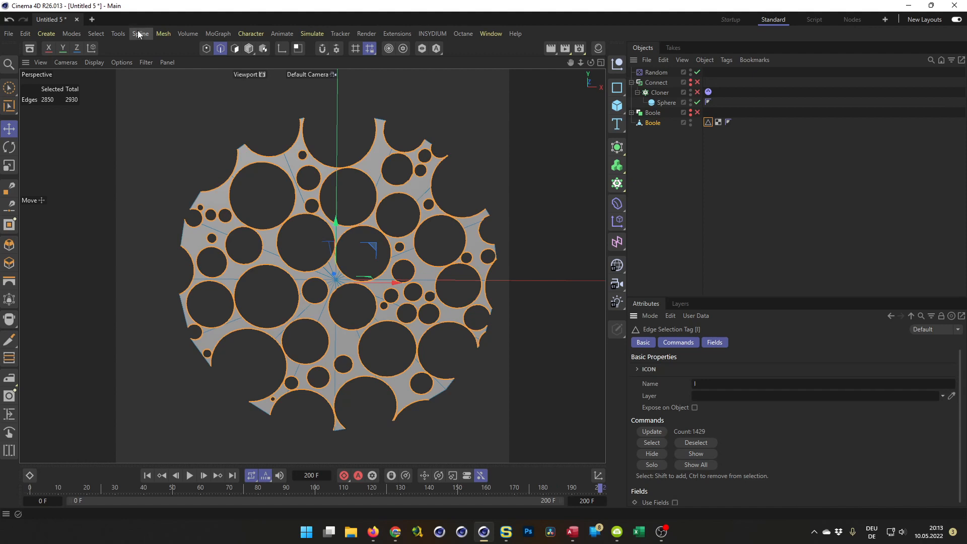
{"action": "left_click", "coordinate": [162, 33]}
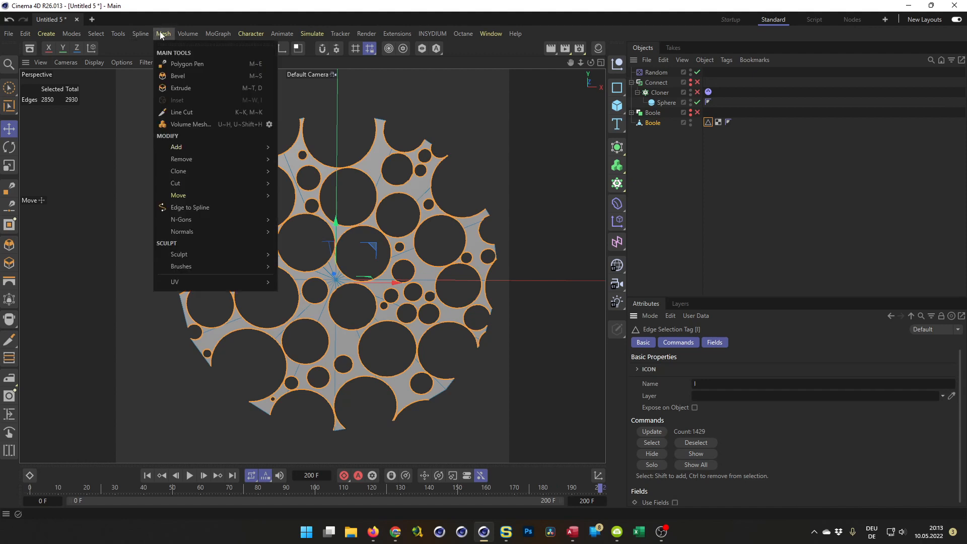
{"action": "left_click", "coordinate": [189, 207]}
Move the extracted spline out to the top level and delete the converted Boole mesh
{"action": "left_click", "coordinate": [631, 123]}
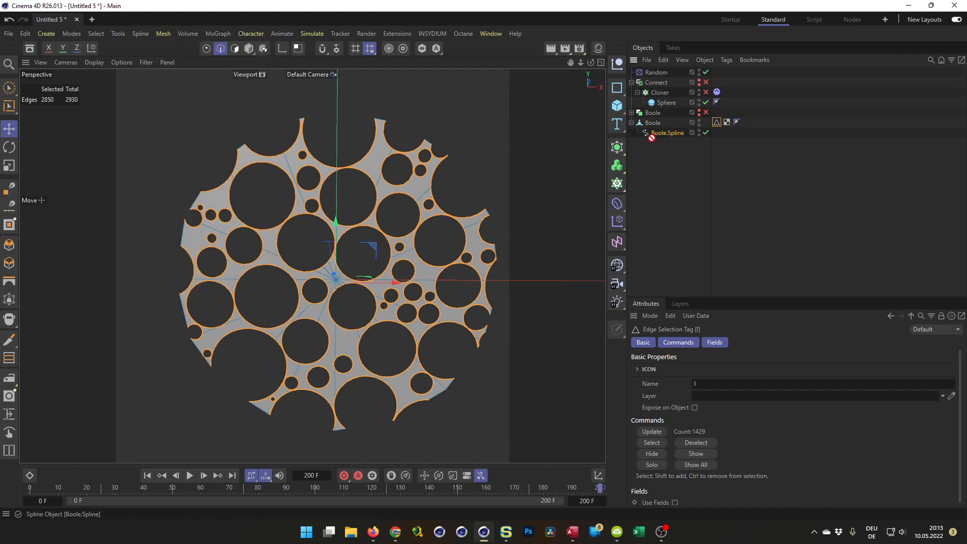
{"action": "left_click_drag", "start_coordinate": [651, 136], "coordinate": [645, 150]}
{"action": "left_click", "coordinate": [653, 123]}
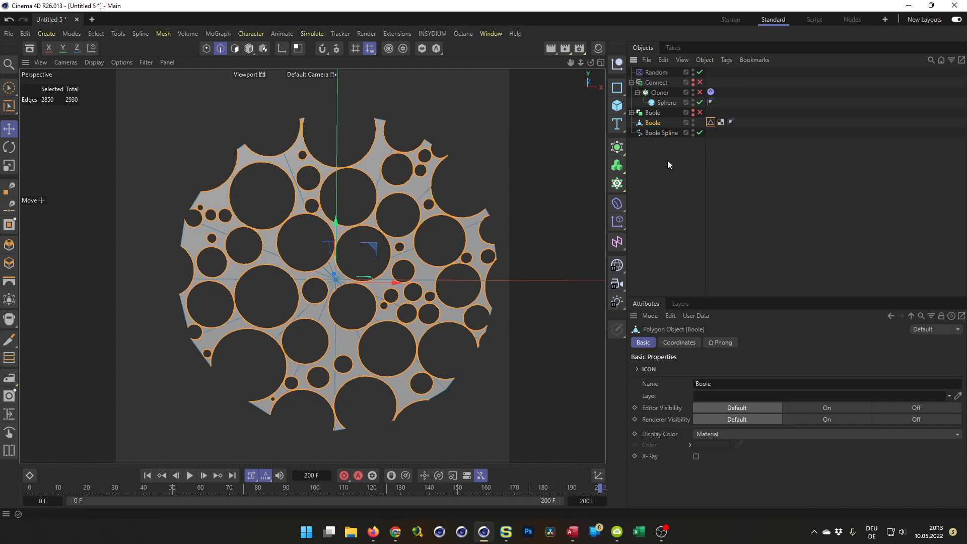
{"action": "key", "text": "Delete"}
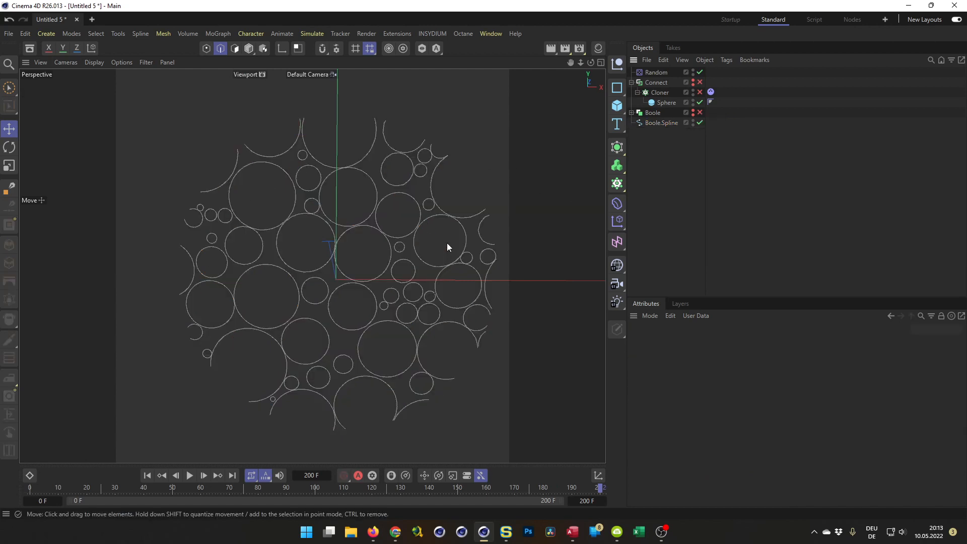
Keep the extracted spline's type Linear, set its intermediate points to Uniform with number 0, and enable Close Spline
{"action": "scroll", "coordinate": [406, 227], "scroll_direction": "down", "scroll_amount": 3}
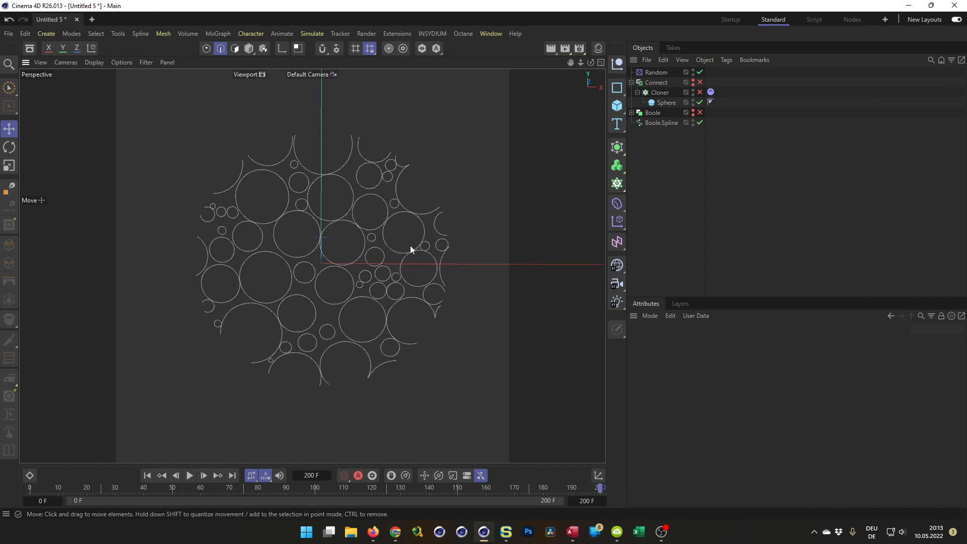
{"action": "left_click", "coordinate": [655, 113]}
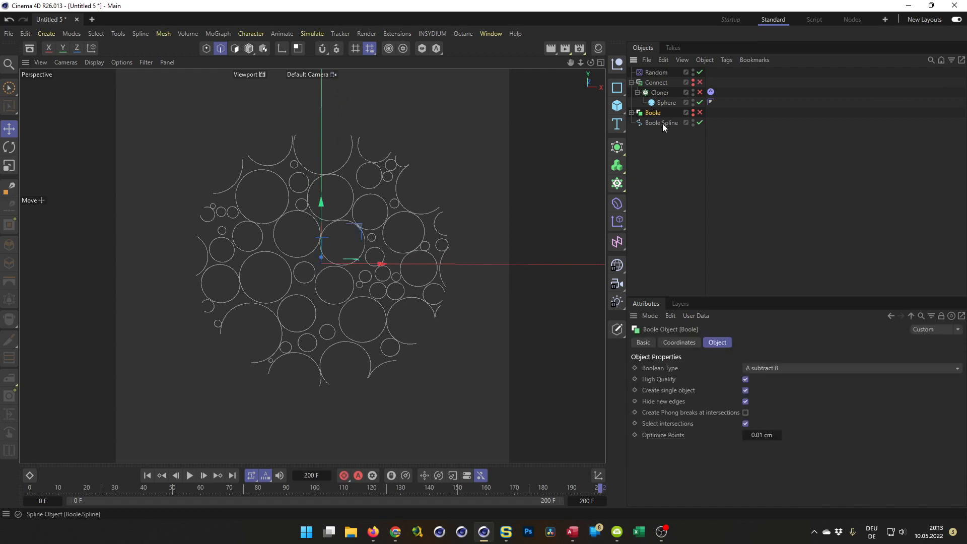
{"action": "left_click", "coordinate": [661, 121]}
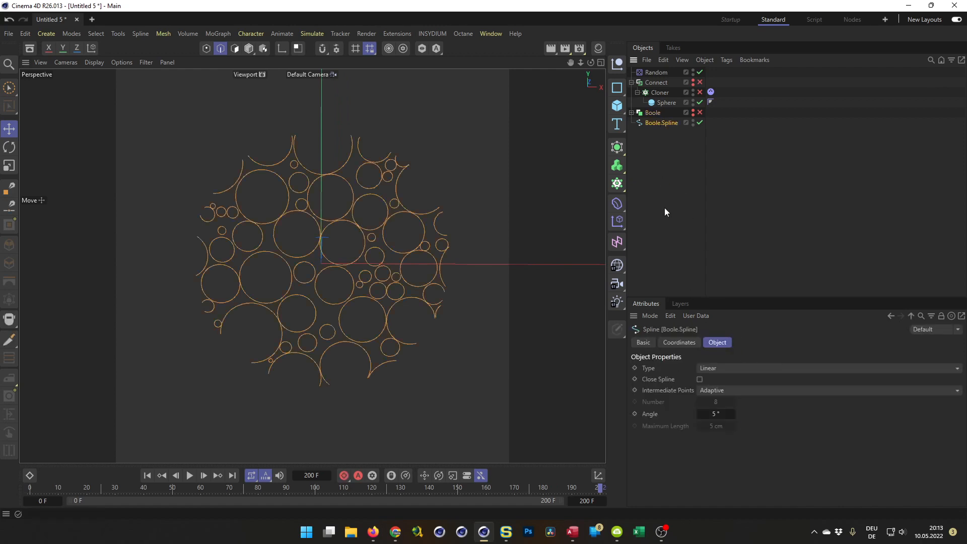
{"action": "left_click", "coordinate": [720, 371]}
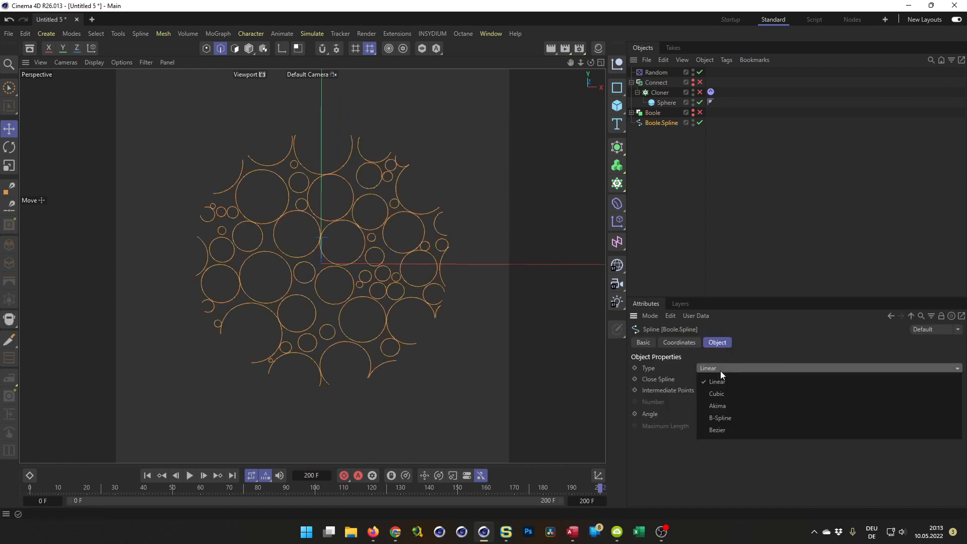
{"action": "left_click", "coordinate": [741, 382]}
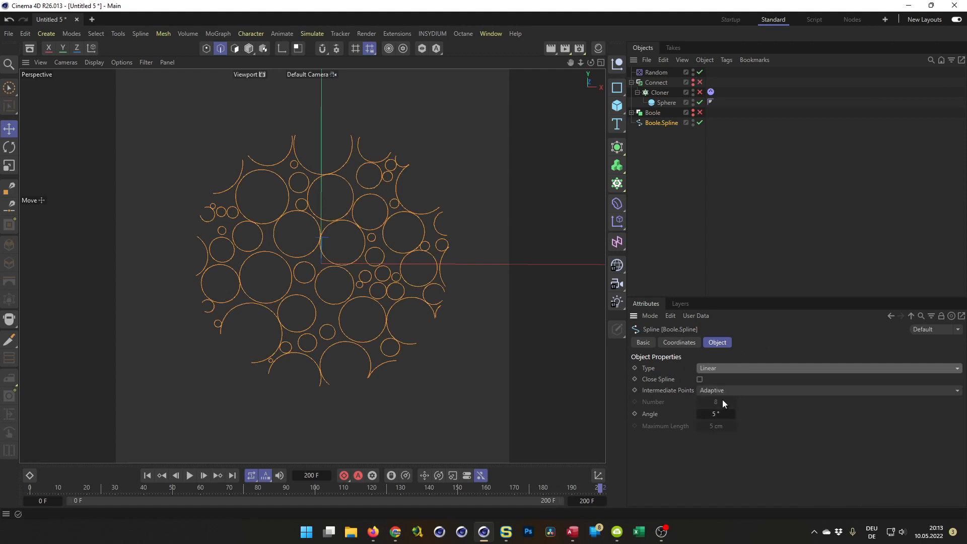
{"action": "left_click", "coordinate": [724, 391]}
{"action": "left_click", "coordinate": [736, 423]}
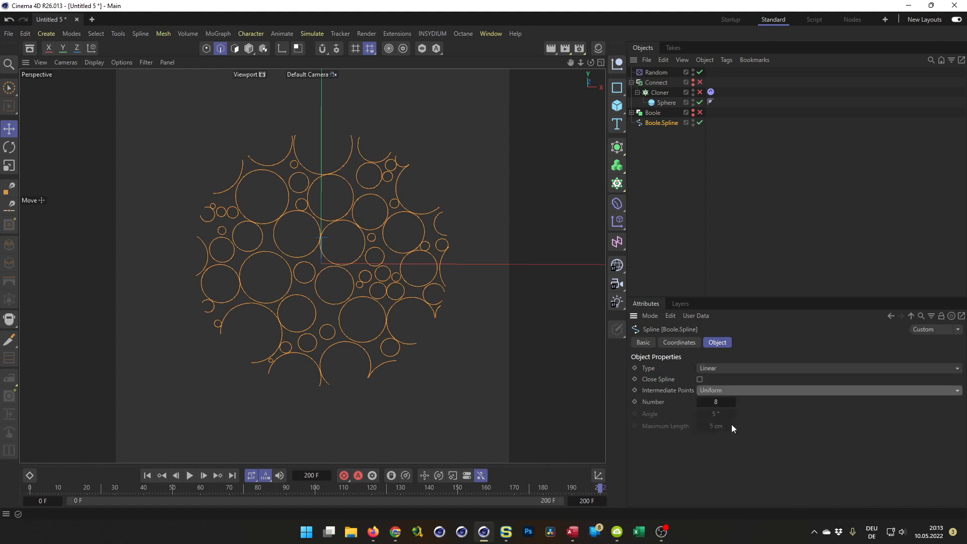
{"action": "left_click", "coordinate": [716, 402]}
{"action": "type", "text": "0"}
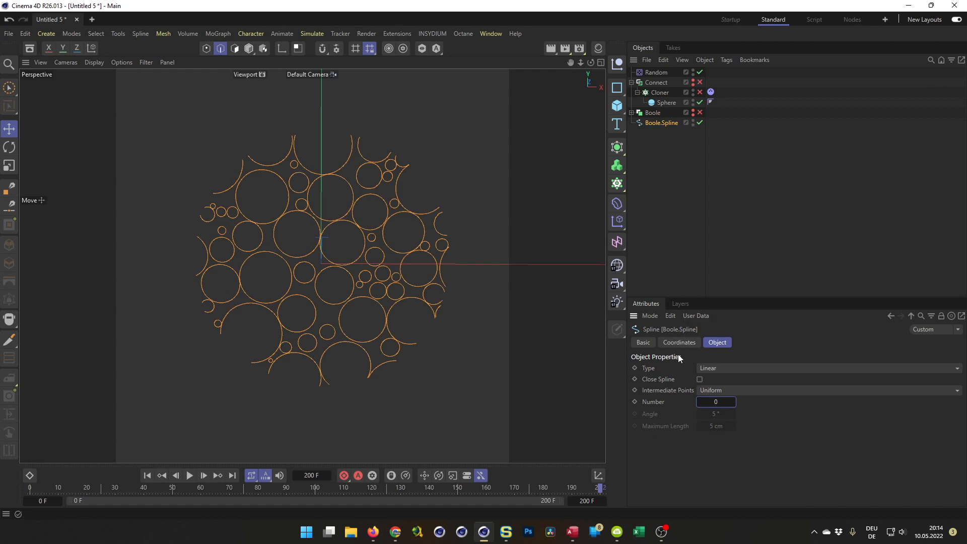
{"action": "left_click", "coordinate": [699, 379]}
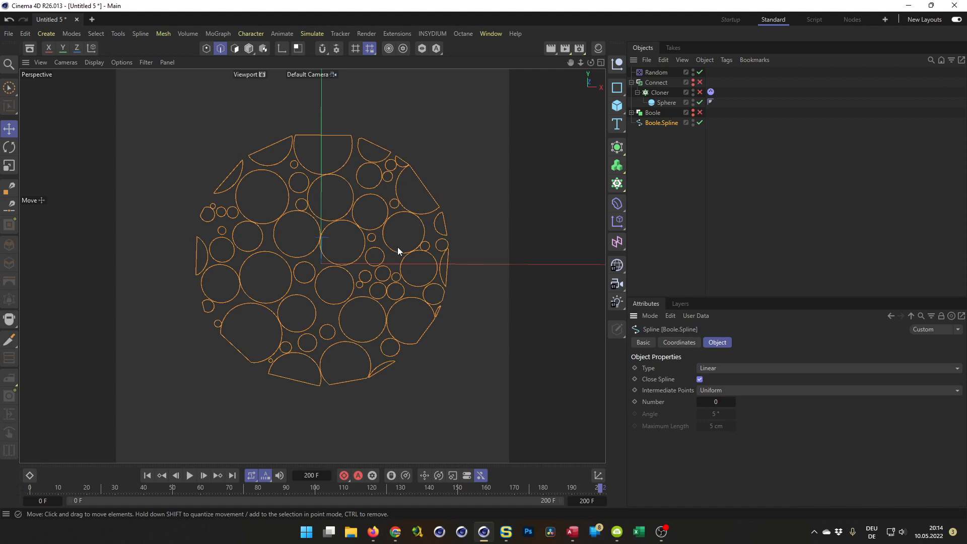
Save the project in the _Temp folder under the name twisted
{"action": "scroll", "coordinate": [376, 281], "scroll_direction": "down", "scroll_amount": 4}
{"action": "middle_click_drag", "start_coordinate": [342, 289], "coordinate": [303, 292], "text": "alt"}
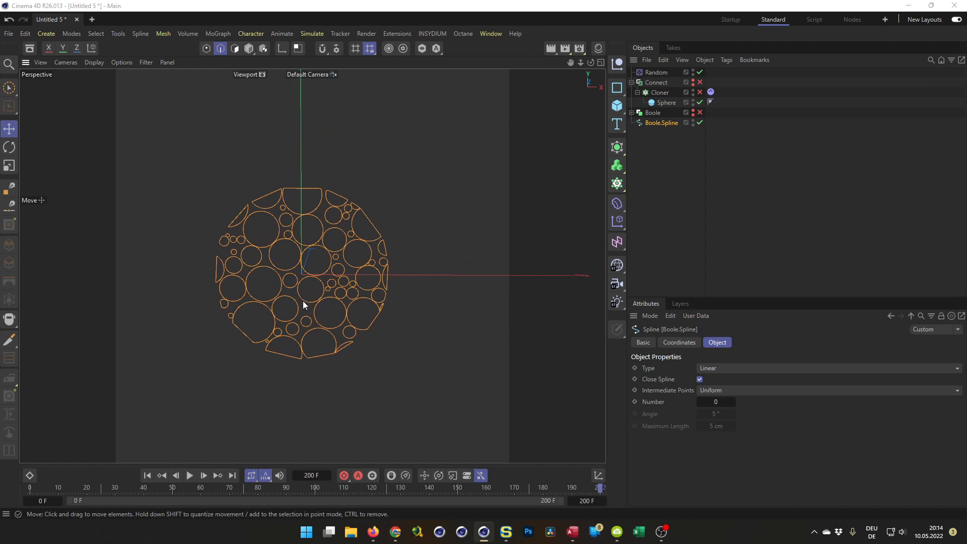
{"action": "key", "text": "ctrl+s"}
{"action": "type", "text": "twi"}
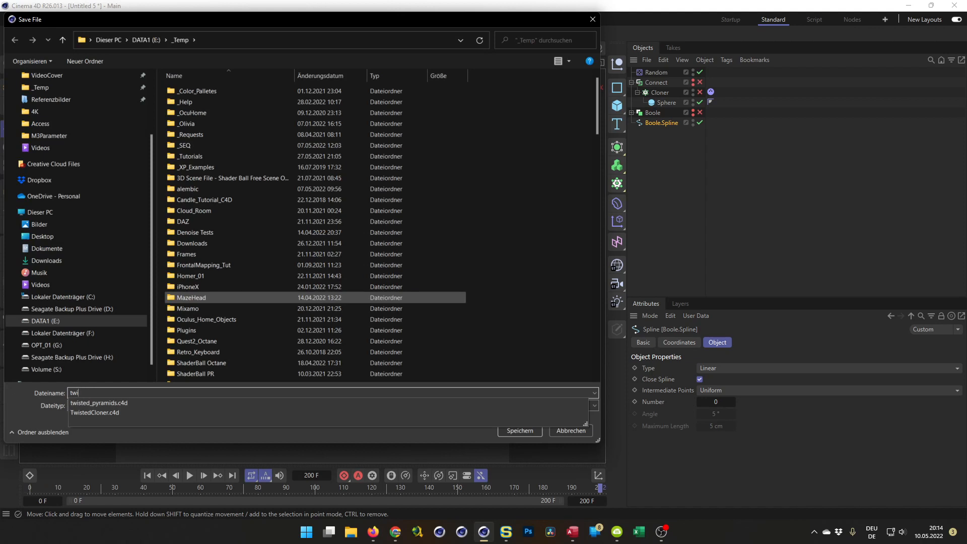
{"action": "type", "text": "sted"}
{"action": "key", "text": "Return"}
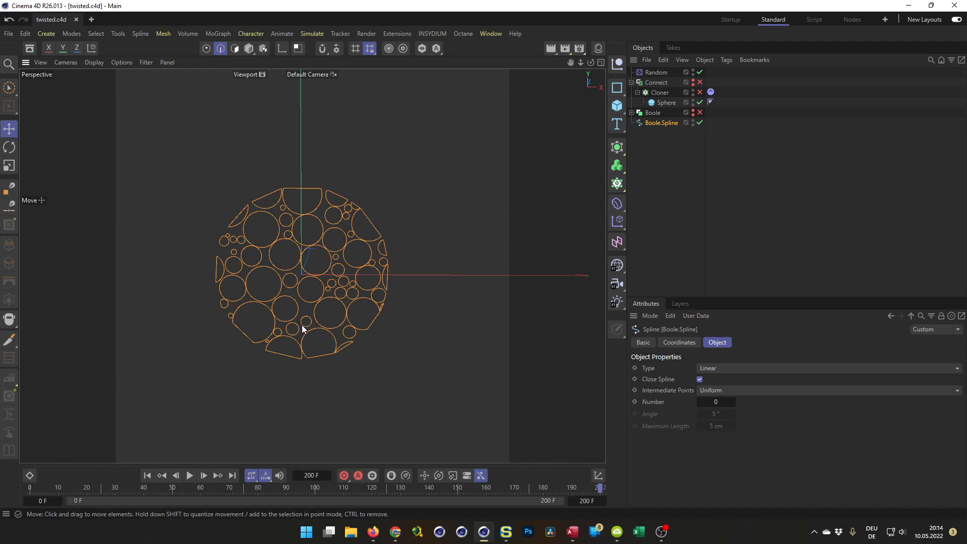
Examine the closed circle outlines of the extracted spline up close and as a whole
{"action": "scroll", "coordinate": [301, 327], "scroll_direction": "up", "scroll_amount": 2}
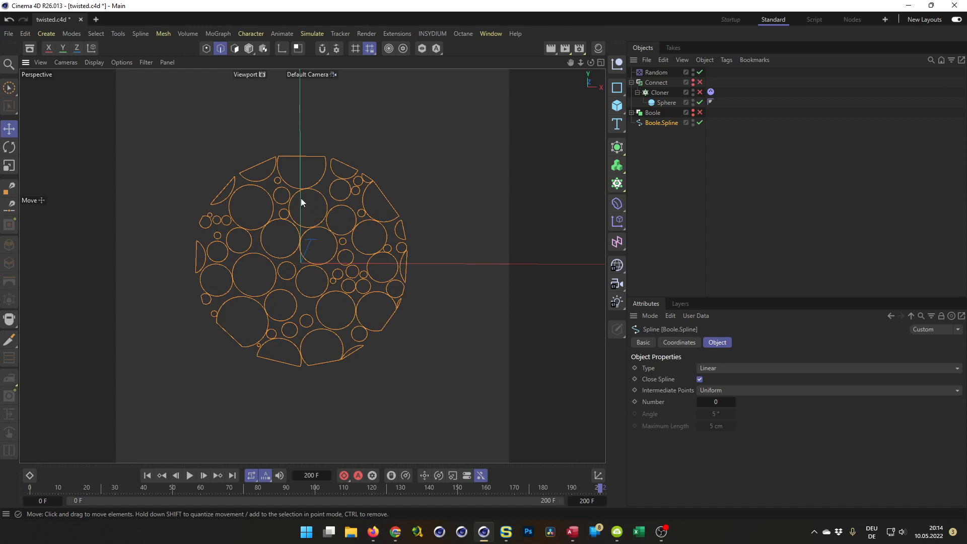
{"action": "scroll", "coordinate": [306, 243], "scroll_direction": "up", "scroll_amount": 1}
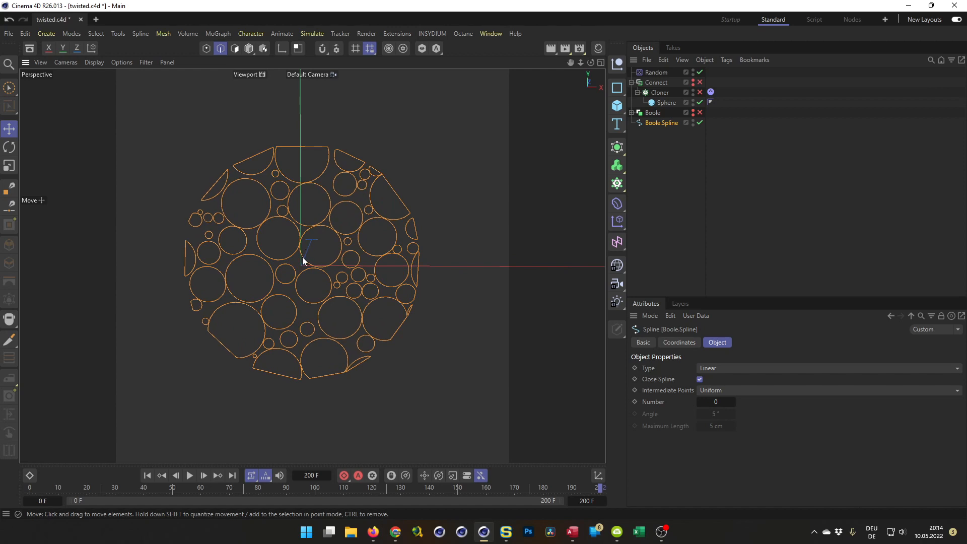
{"action": "scroll", "coordinate": [302, 256], "scroll_direction": "up", "scroll_amount": 1}
{"action": "scroll", "coordinate": [347, 360], "scroll_direction": "up", "scroll_amount": 2}
{"action": "scroll", "coordinate": [361, 359], "scroll_direction": "up", "scroll_amount": 3}
{"action": "scroll", "coordinate": [224, 371], "scroll_direction": "down", "scroll_amount": 5}
{"action": "scroll", "coordinate": [279, 297], "scroll_direction": "down", "scroll_amount": 2}
{"action": "scroll", "coordinate": [278, 293], "scroll_direction": "down", "scroll_amount": 3}
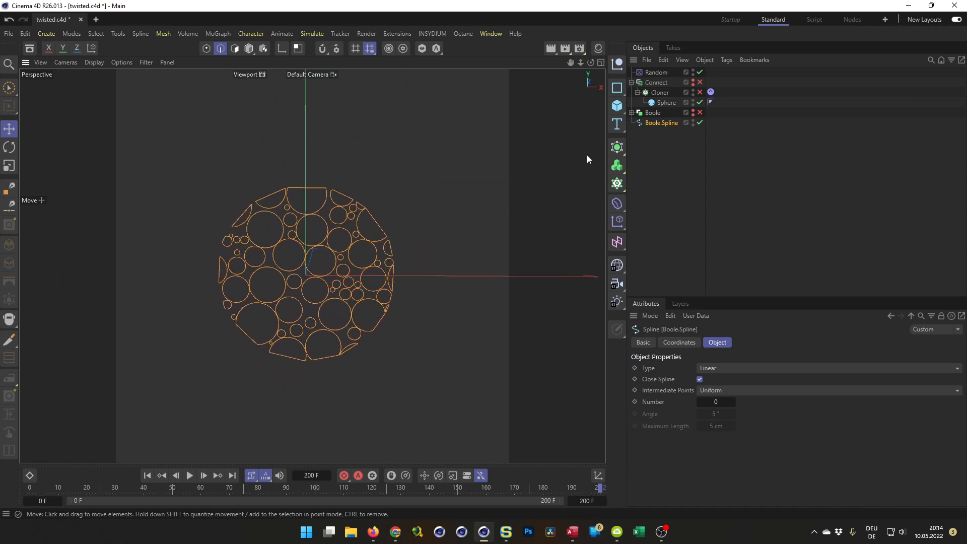
Add an Arc spline on the XZ plane with an end angle of 180°
{"action": "left_click", "coordinate": [617, 89]}
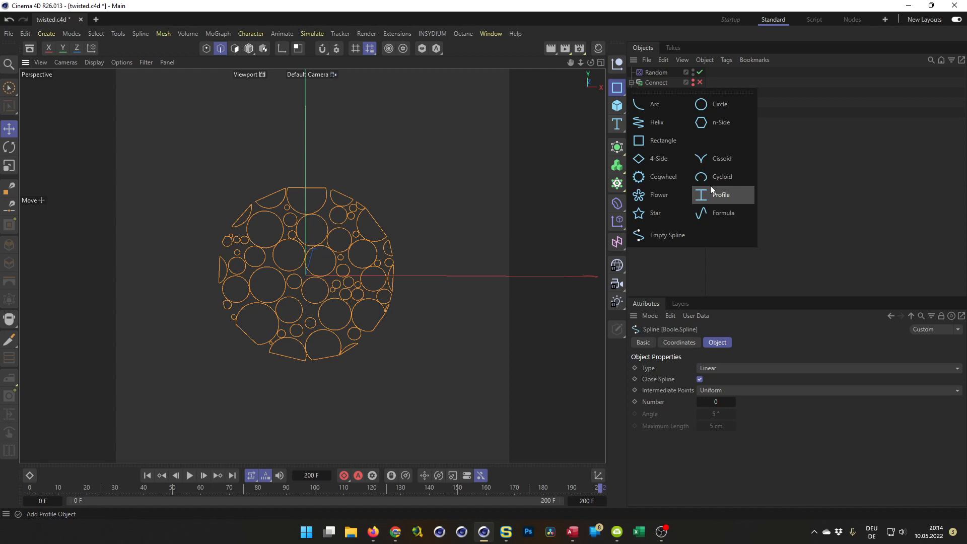
{"action": "left_click", "coordinate": [660, 104]}
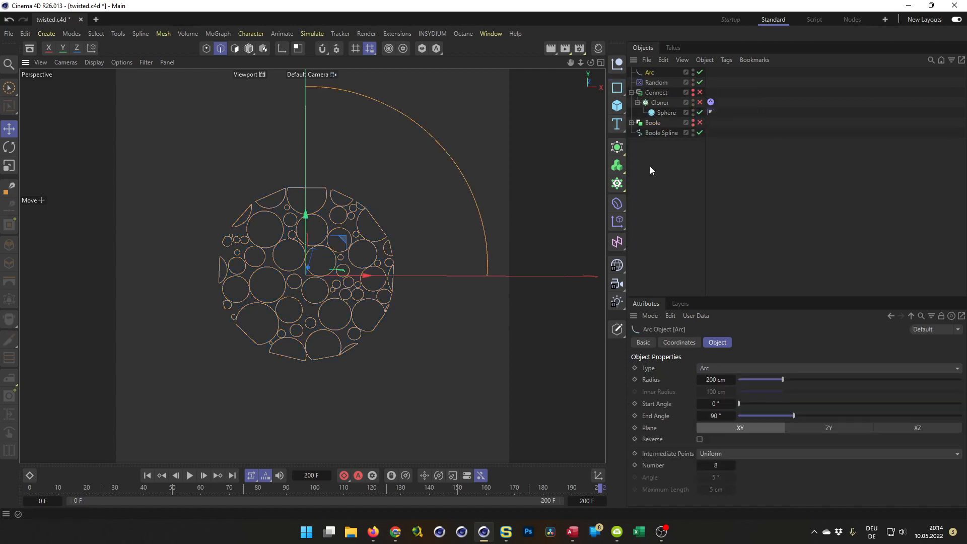
{"action": "left_click", "coordinate": [917, 427]}
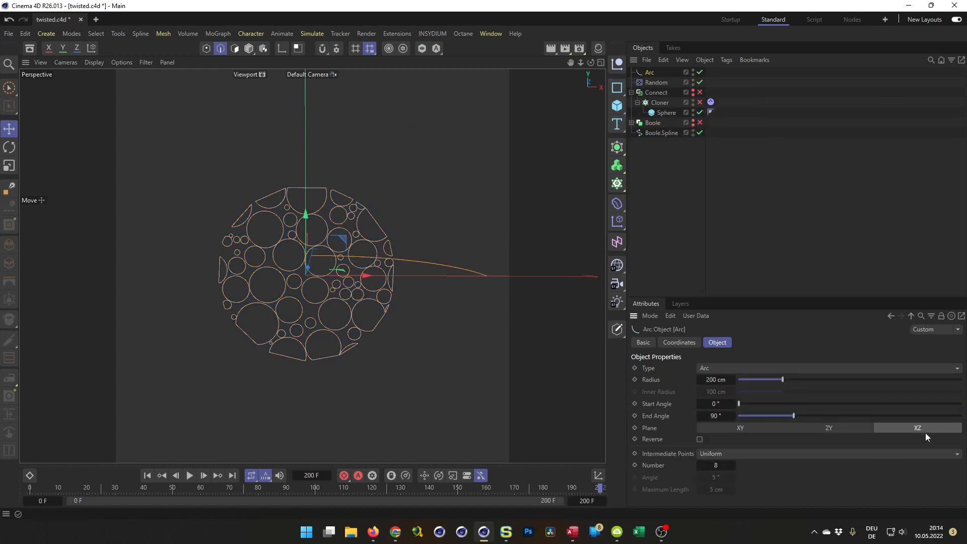
{"action": "left_click", "coordinate": [710, 416]}
{"action": "type", "text": "180"}
{"action": "key", "text": "Return"}
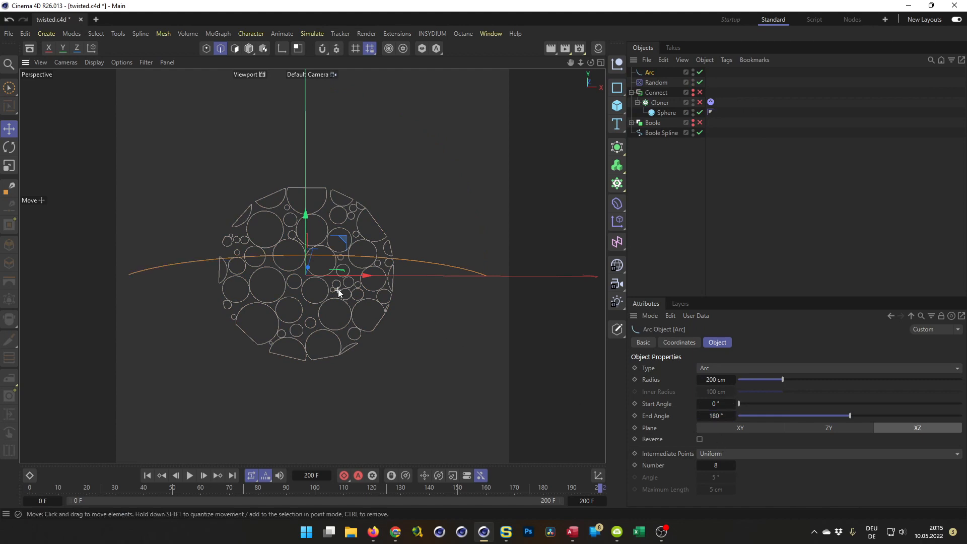
{"action": "scroll", "coordinate": [333, 262], "scroll_direction": "down", "scroll_amount": 3}
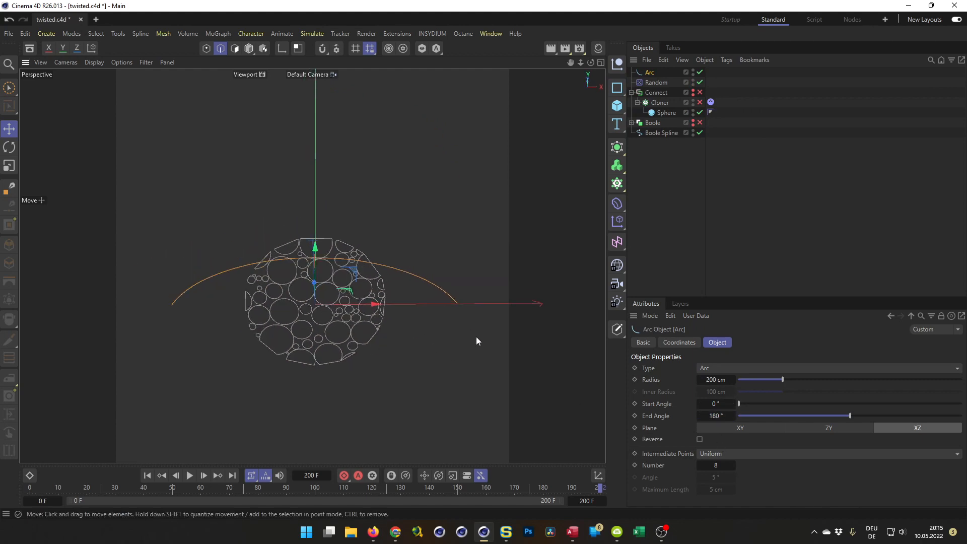
Put the circle-packed spline into a Sweep as the profile and place the arc below it as the path
{"action": "left_click_drag", "start_coordinate": [650, 72], "coordinate": [652, 132]}
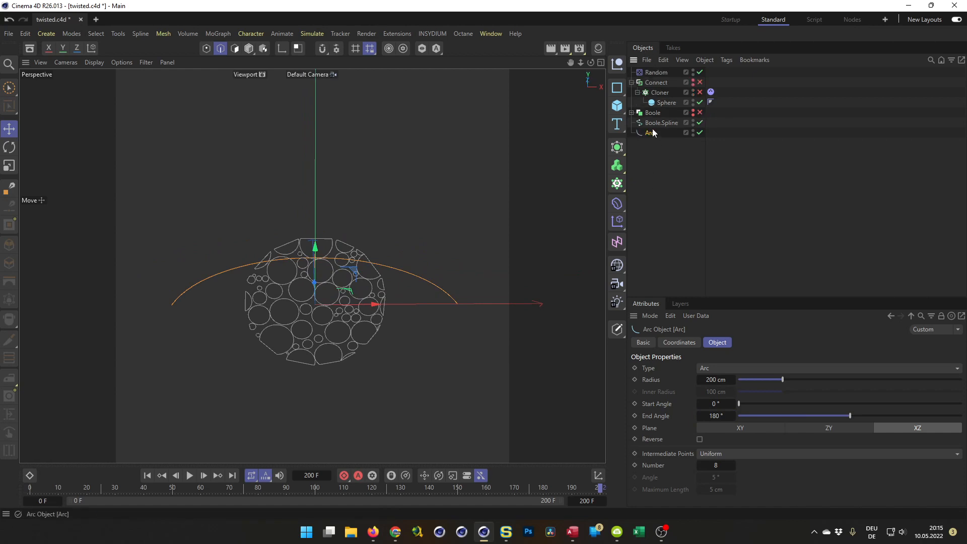
{"action": "left_click", "coordinate": [652, 123]}
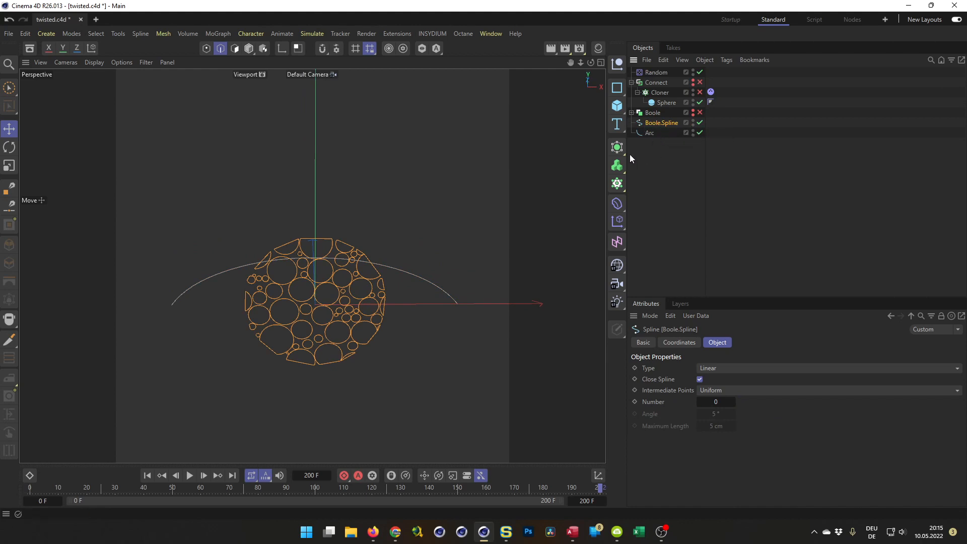
{"action": "left_click", "coordinate": [617, 147]}
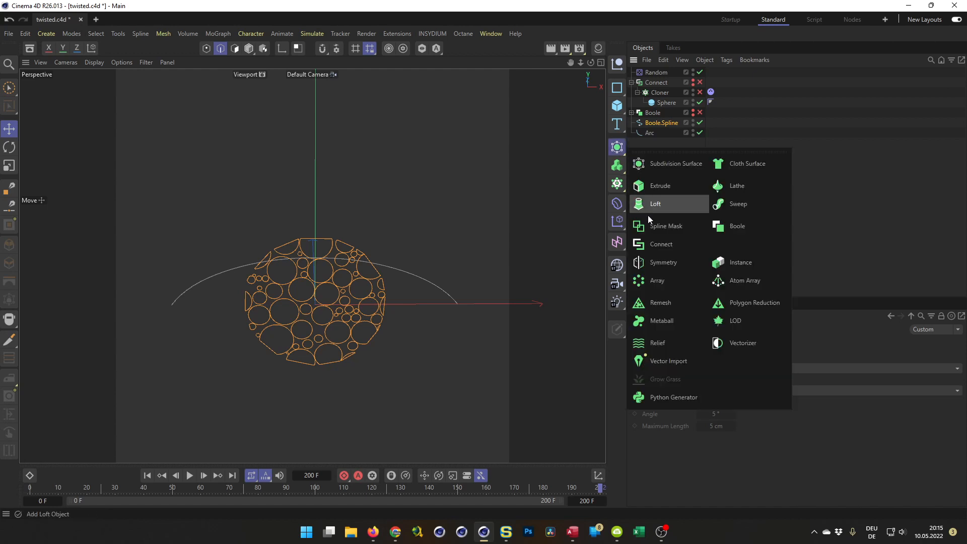
{"action": "left_click", "coordinate": [738, 209], "text": "alt"}
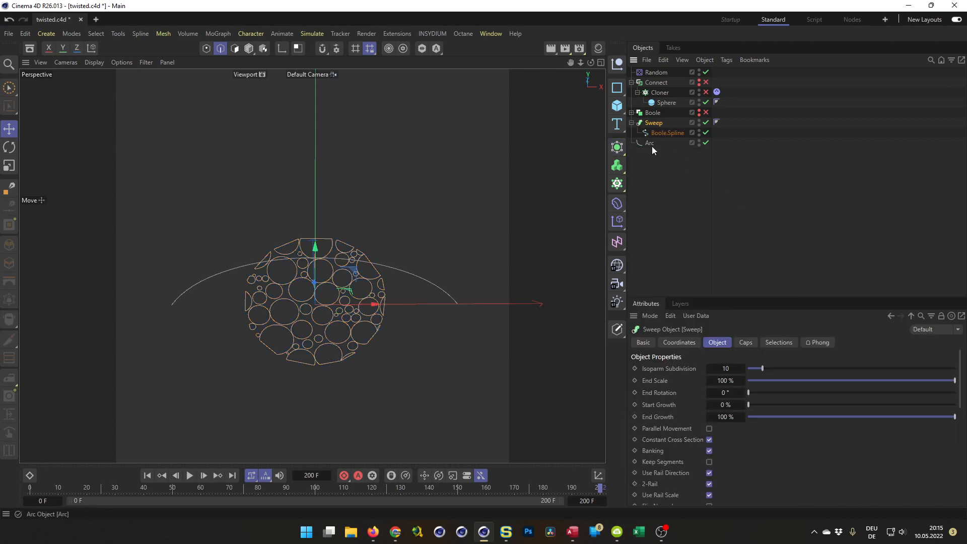
{"action": "left_click_drag", "start_coordinate": [649, 145], "coordinate": [660, 137]}
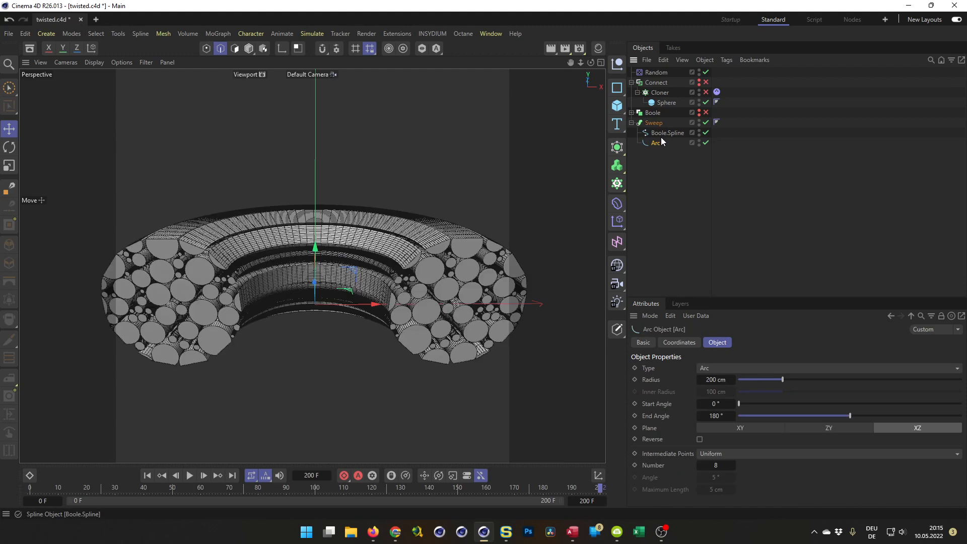
{"action": "left_click_drag", "start_coordinate": [235, 302], "coordinate": [322, 240], "text": "alt"}
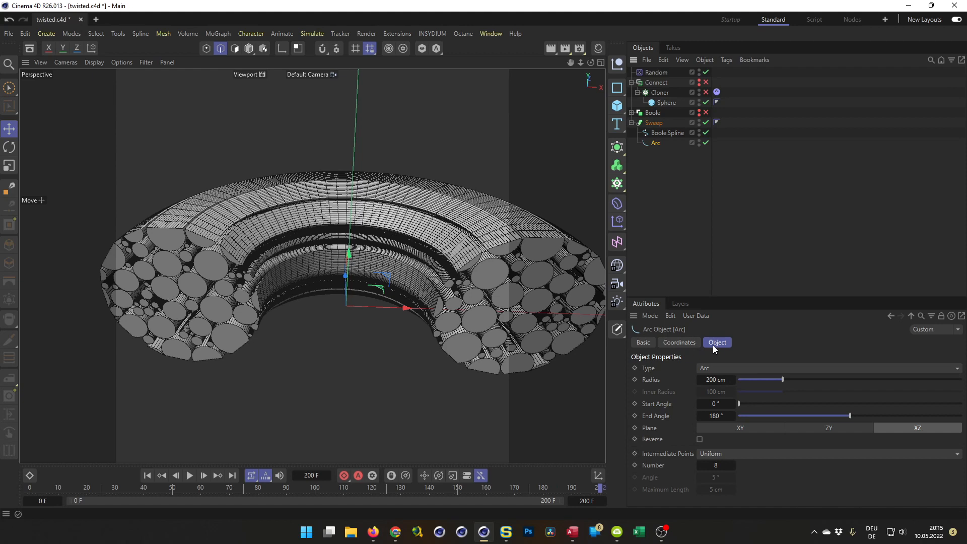
Set the number of the arc's intermediate points to 4
{"action": "left_click", "coordinate": [717, 465]}
{"action": "type", "text": "4"}
{"action": "key", "text": "Return"}
{"action": "left_click_drag", "start_coordinate": [365, 297], "coordinate": [386, 299], "text": "alt"}
{"action": "middle_click_drag", "start_coordinate": [385, 299], "coordinate": [355, 276], "text": "alt"}
{"action": "left_click_drag", "start_coordinate": [354, 277], "coordinate": [335, 268], "text": "alt"}
{"action": "scroll", "coordinate": [234, 229], "scroll_direction": "up", "scroll_amount": 6}
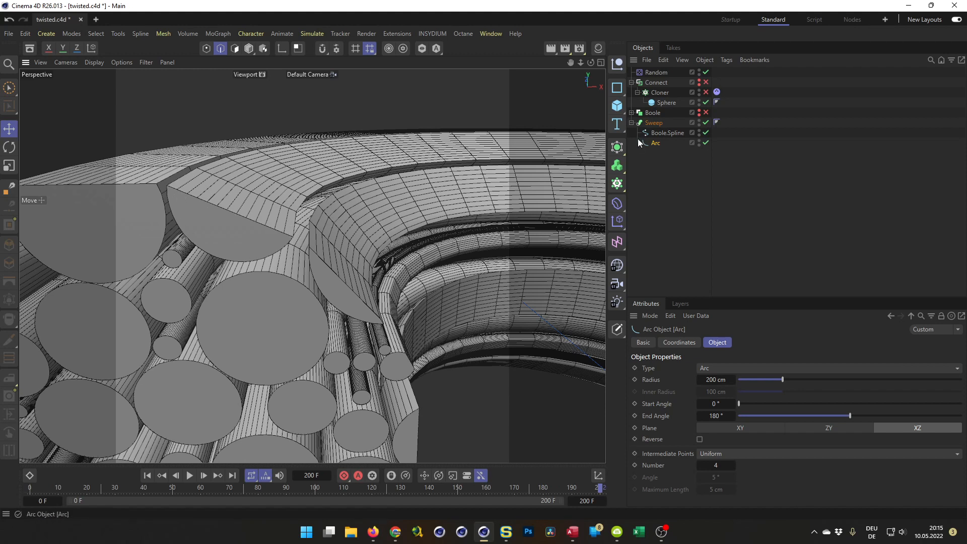
Give both caps of the Sweep a Solid bevel with a size of 1 cm and 1 segment
{"action": "left_click", "coordinate": [654, 124]}
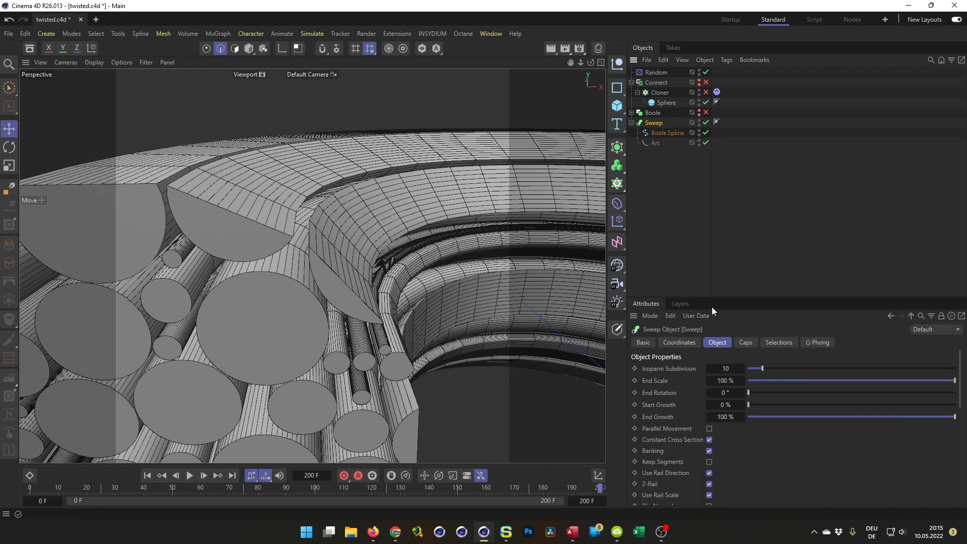
{"action": "left_click_drag", "start_coordinate": [719, 297], "coordinate": [720, 172]}
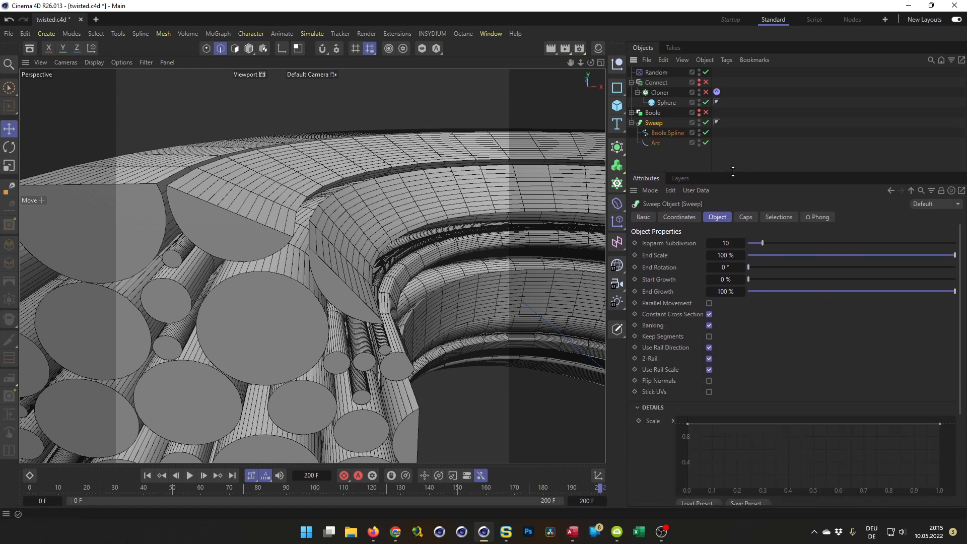
{"action": "left_click", "coordinate": [744, 218]}
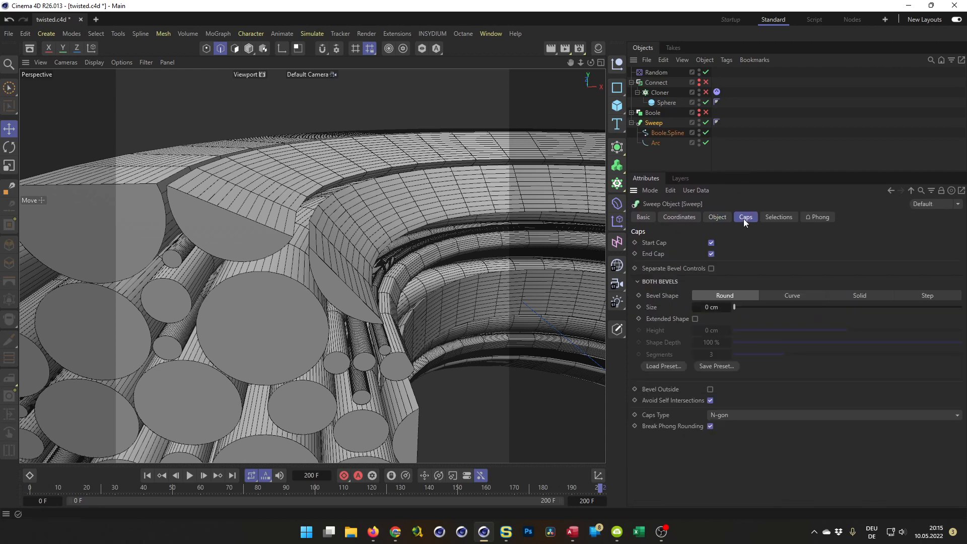
{"action": "left_click", "coordinate": [862, 295]}
{"action": "left_click", "coordinate": [711, 307]}
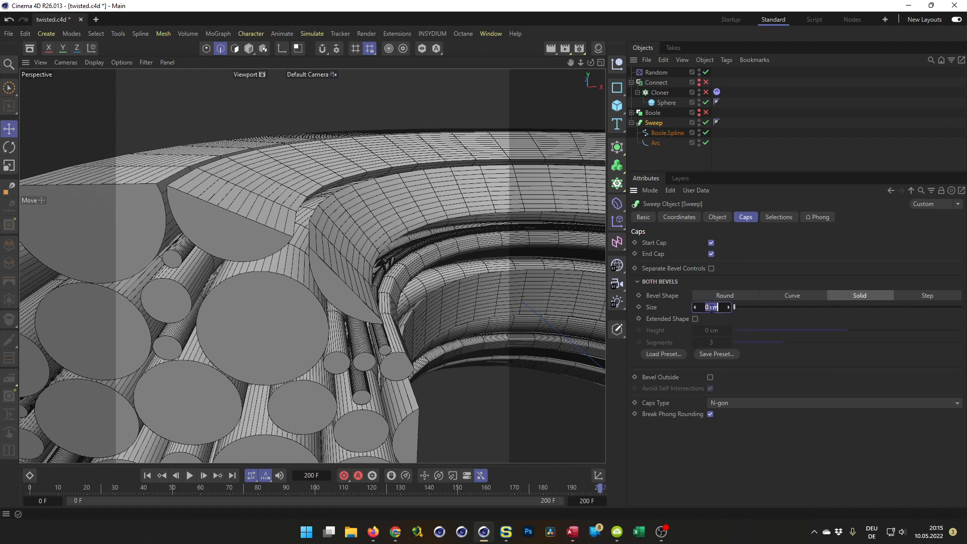
{"action": "type", "text": "1"}
{"action": "key", "text": "Return"}
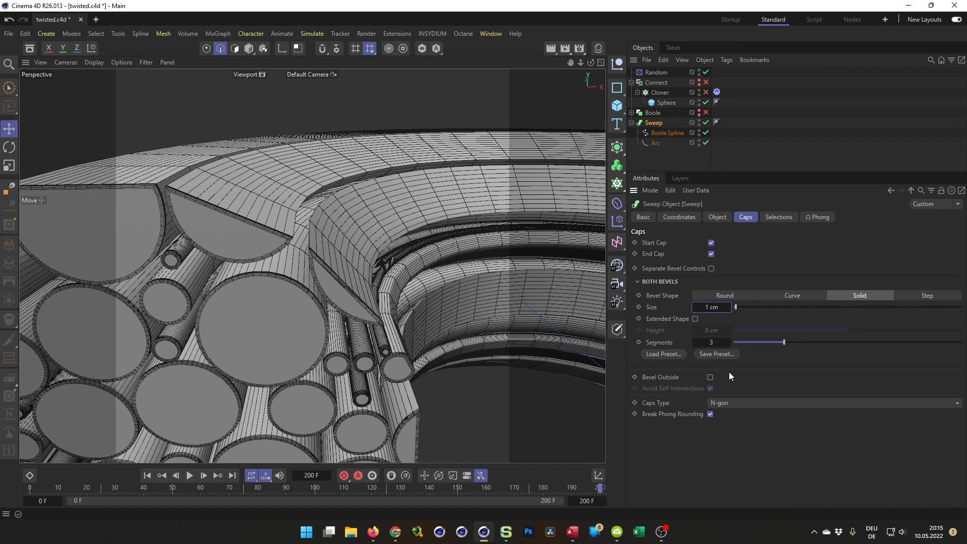
{"action": "left_click", "coordinate": [708, 342]}
{"action": "type", "text": "1"}
{"action": "key", "text": "Return"}
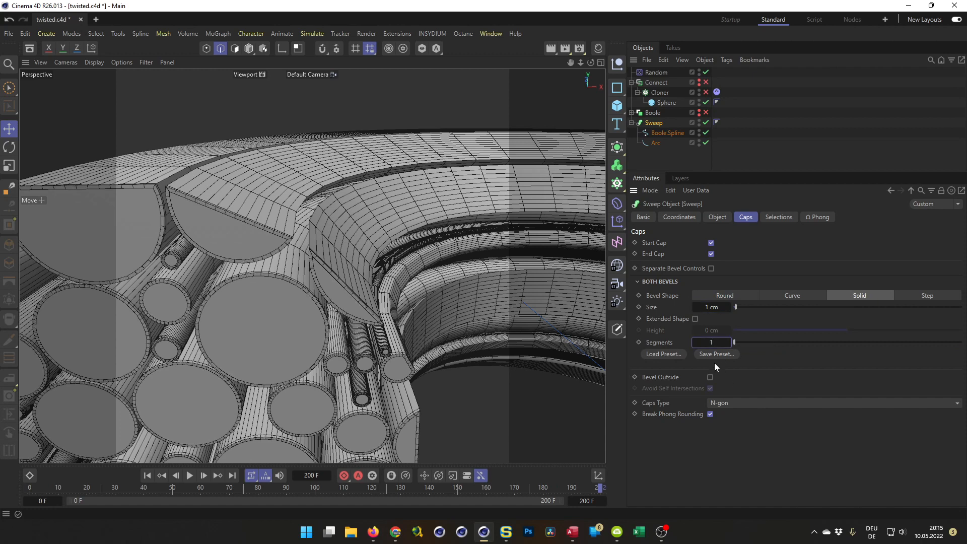
{"action": "scroll", "coordinate": [195, 203], "scroll_direction": "up", "scroll_amount": 4}
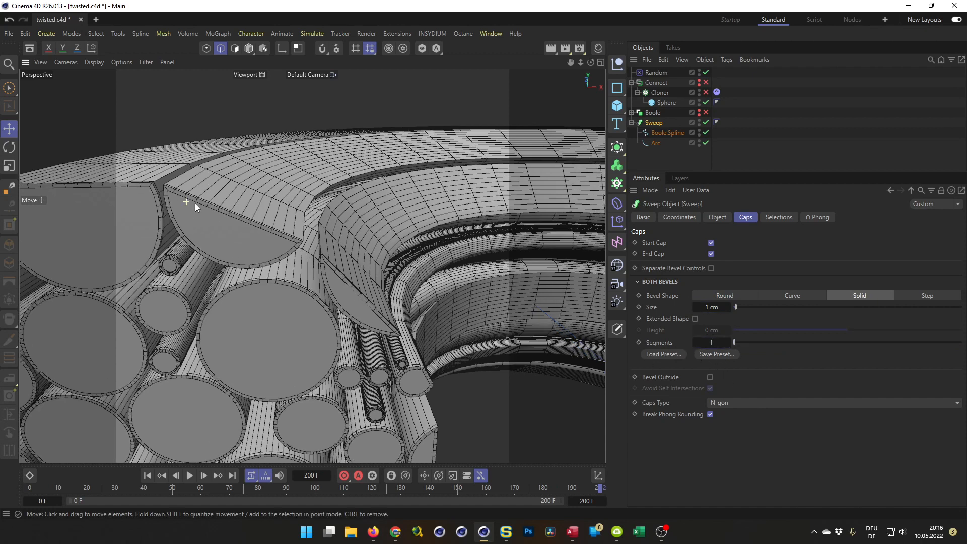
{"action": "left_click_drag", "start_coordinate": [248, 212], "coordinate": [235, 233], "text": "alt"}
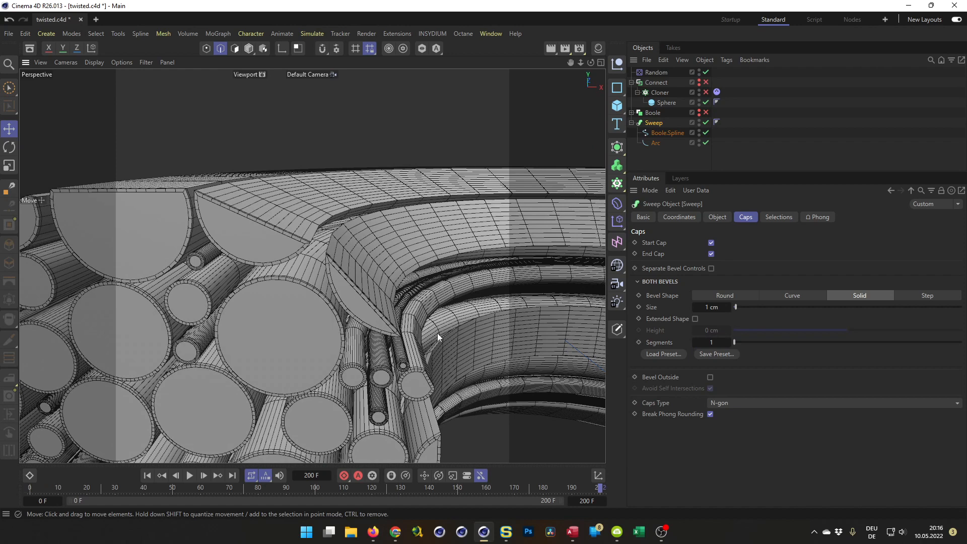
Switch the viewport to Gouraud shading without wireframe lines and view the whole half donut
{"action": "scroll", "coordinate": [250, 274], "scroll_direction": "down", "scroll_amount": 3}
{"action": "scroll", "coordinate": [225, 316], "scroll_direction": "down", "scroll_amount": 8}
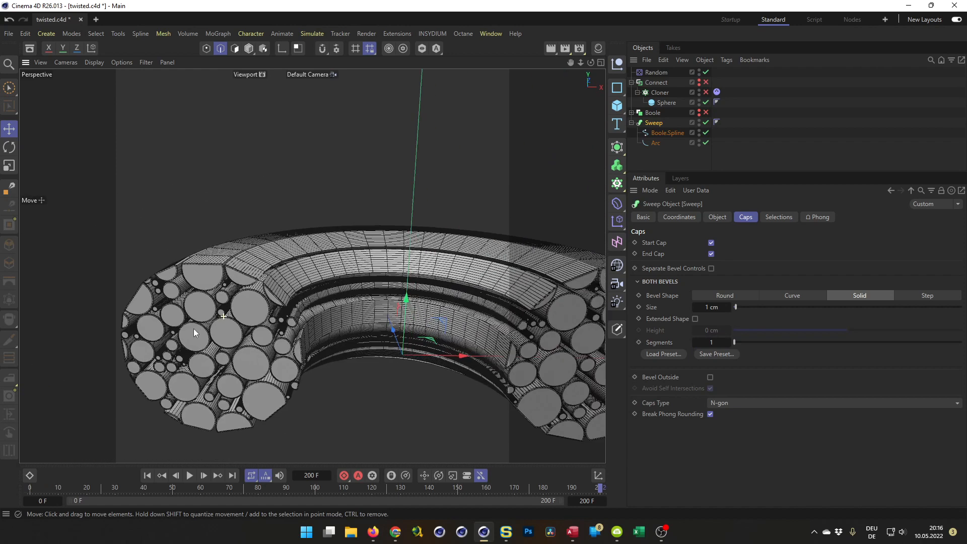
{"action": "scroll", "coordinate": [250, 306], "scroll_direction": "down", "scroll_amount": 3}
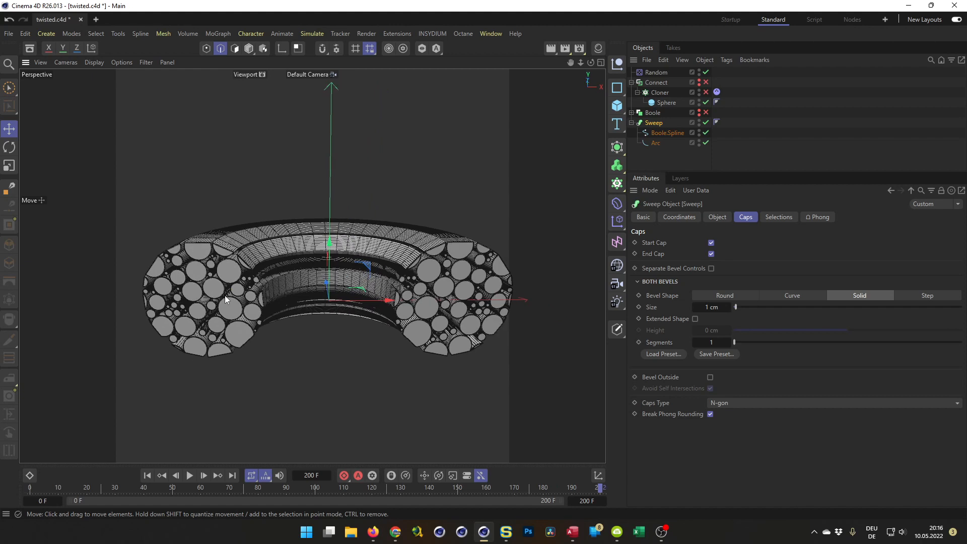
{"action": "key", "text": "n"}
{"action": "key", "text": "a"}
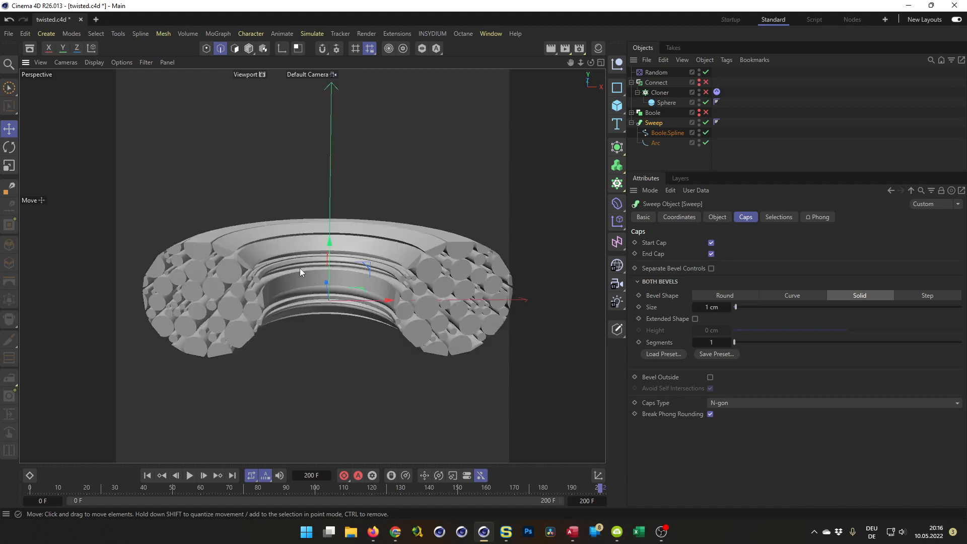
{"action": "middle_click_drag", "start_coordinate": [300, 268], "coordinate": [251, 259], "text": "alt"}
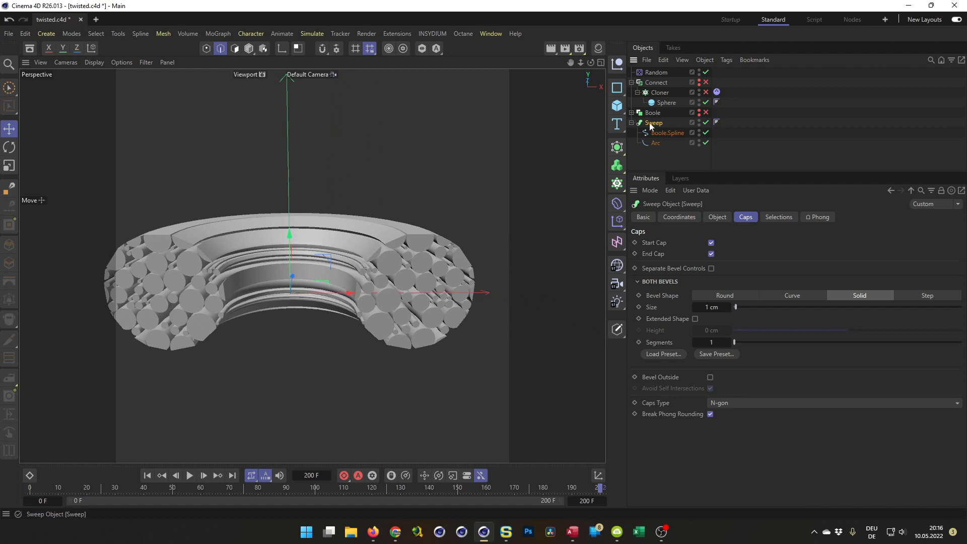
Wrap the Sweep in a Subdivision Surface with editor and renderer subdivision 2, and disable that generator
{"action": "left_click", "coordinate": [617, 151], "text": "alt"}
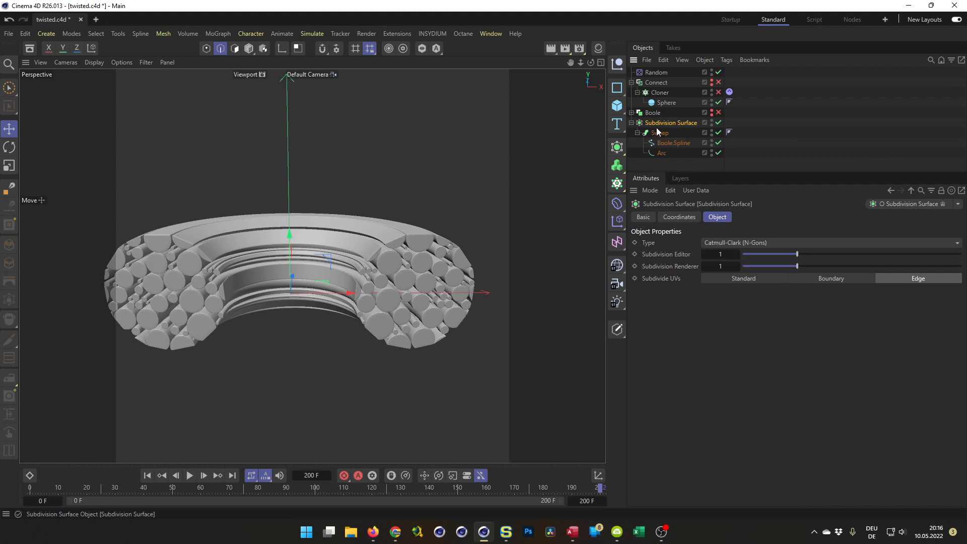
{"action": "left_click", "coordinate": [678, 253]}
{"action": "left_click", "coordinate": [681, 267], "text": "shift"}
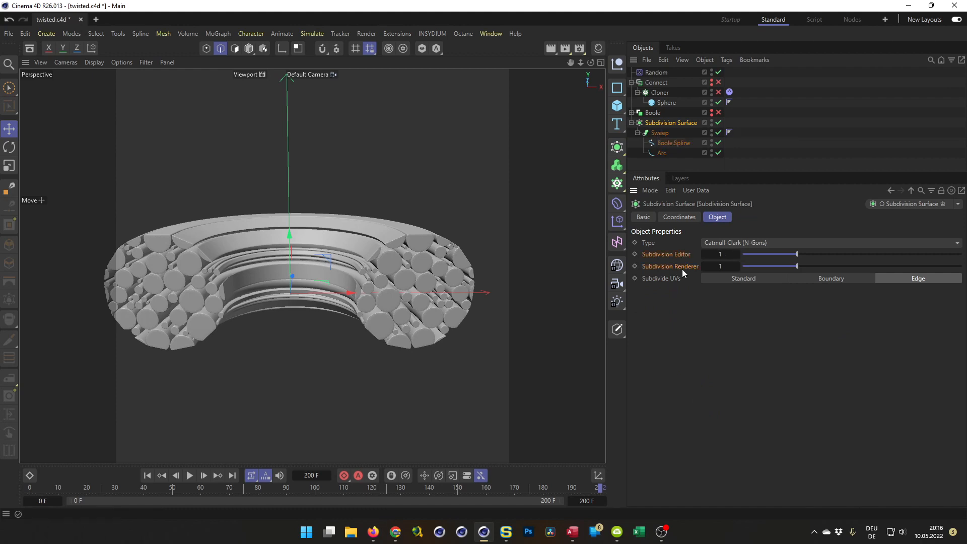
{"action": "left_click", "coordinate": [737, 253]}
{"action": "scroll", "coordinate": [222, 235], "scroll_direction": "up", "scroll_amount": 8}
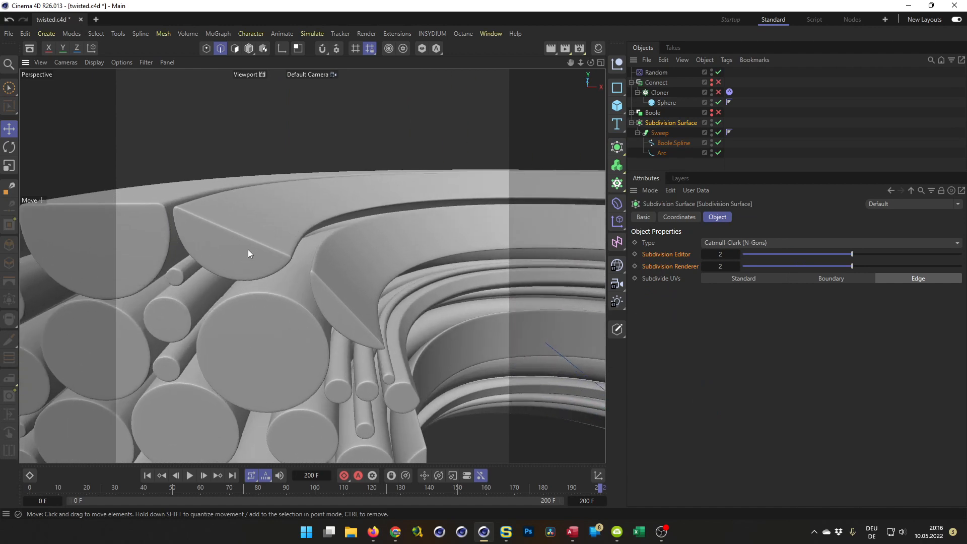
{"action": "scroll", "coordinate": [236, 227], "scroll_direction": "down", "scroll_amount": 10}
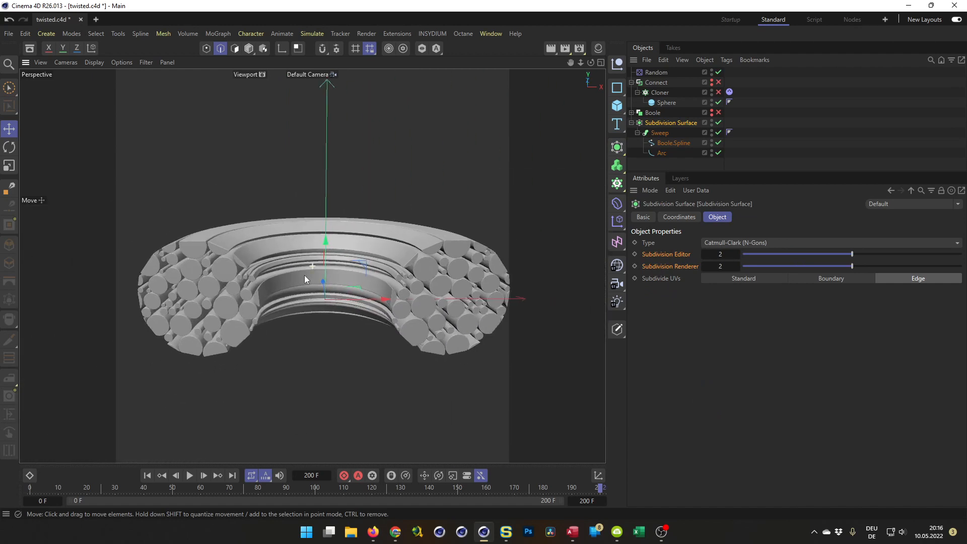
{"action": "scroll", "coordinate": [336, 284], "scroll_direction": "down", "scroll_amount": 2}
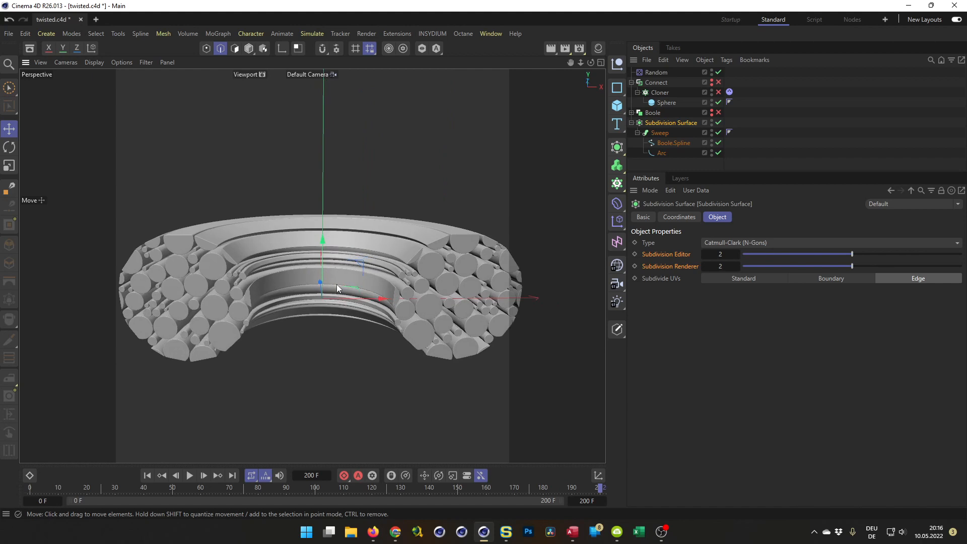
{"action": "scroll", "coordinate": [313, 287], "scroll_direction": "down", "scroll_amount": 2}
{"action": "left_click", "coordinate": [718, 123]}
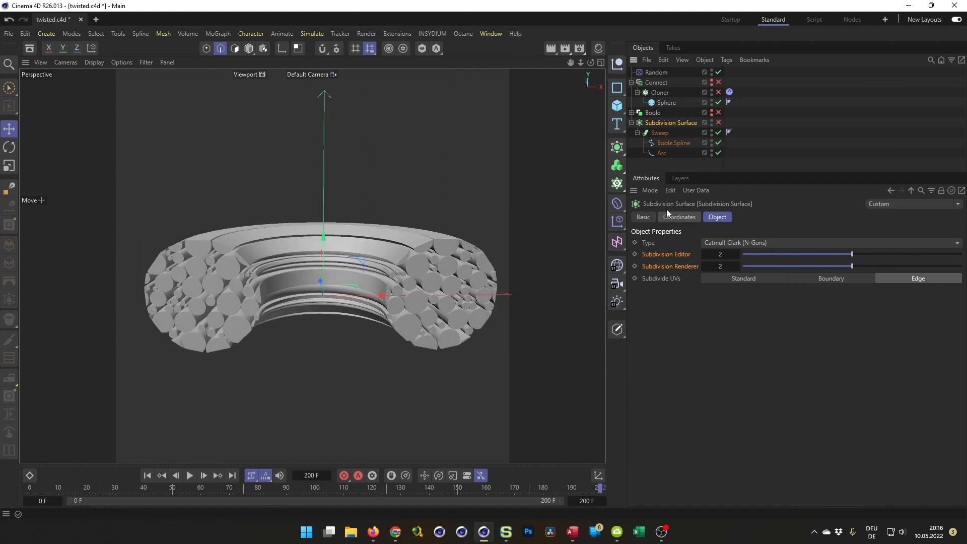
Twist the Sweep by lowering its Rotation curve's start point to 0 and raising the end point to the maximum
{"action": "left_click", "coordinate": [659, 133]}
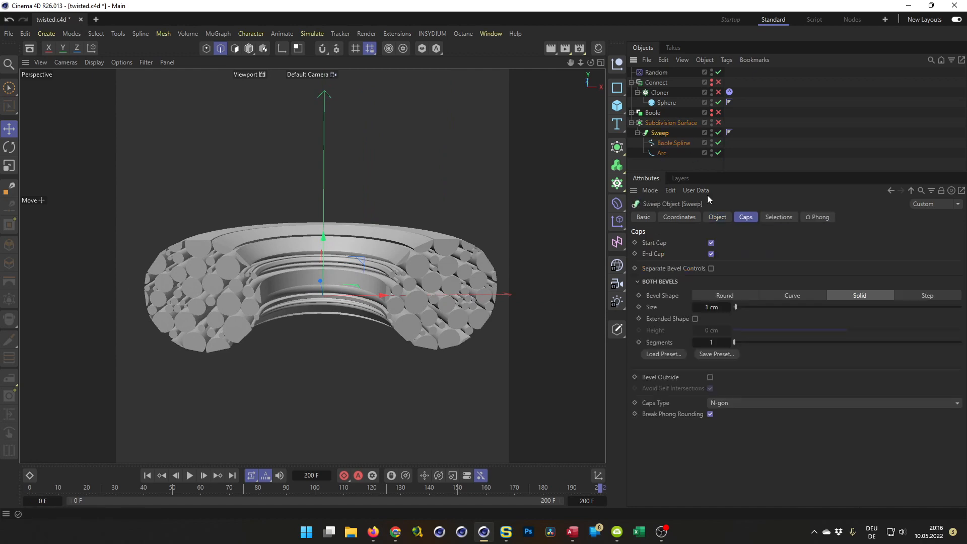
{"action": "left_click", "coordinate": [717, 217]}
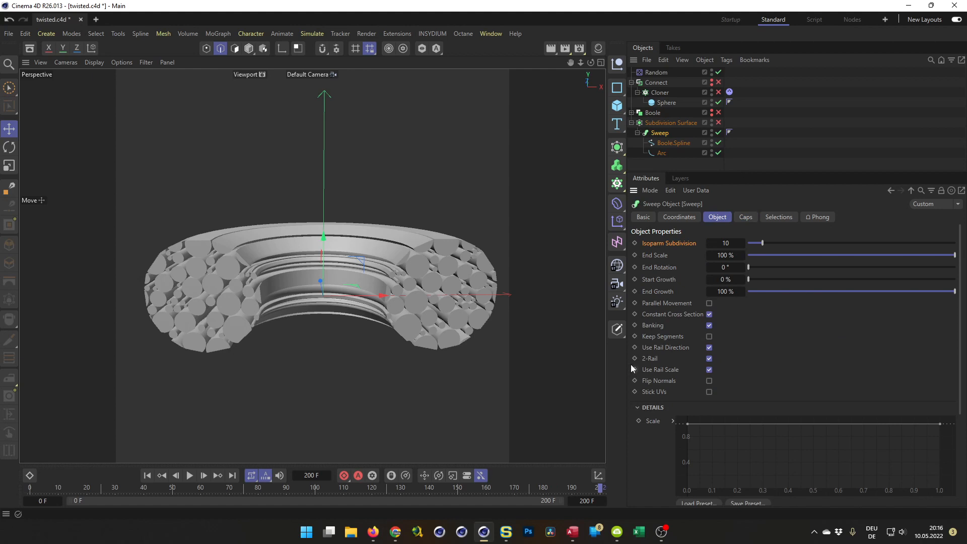
{"action": "scroll", "coordinate": [630, 364], "scroll_direction": "down", "scroll_amount": 5}
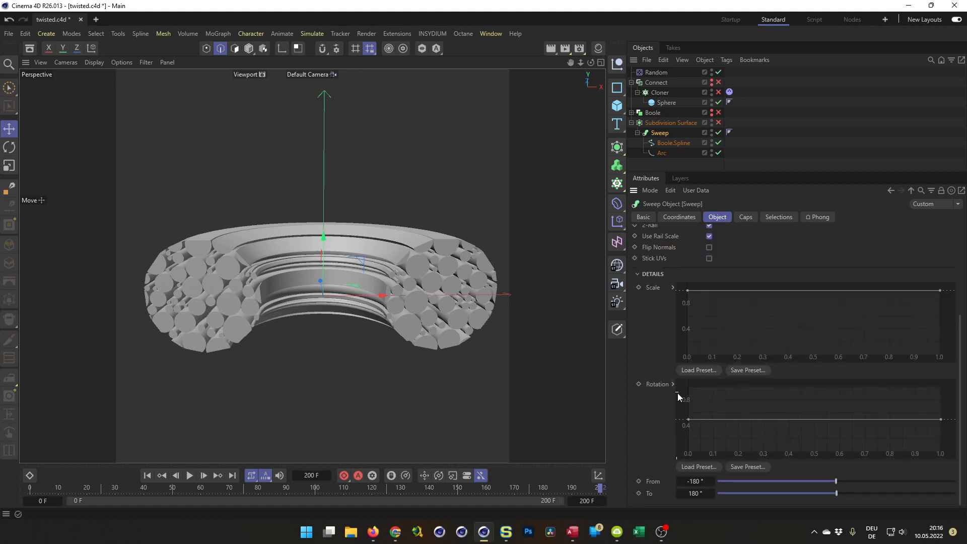
{"action": "left_click_drag", "start_coordinate": [688, 419], "coordinate": [685, 464]}
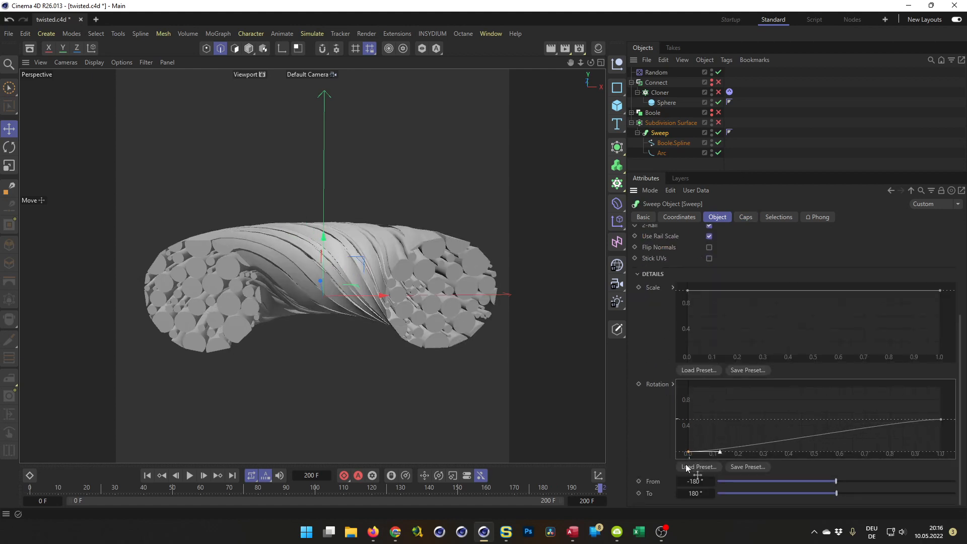
{"action": "left_click_drag", "start_coordinate": [940, 419], "coordinate": [955, 387]}
{"action": "left_click_drag", "start_coordinate": [240, 264], "coordinate": [256, 219], "text": "alt"}
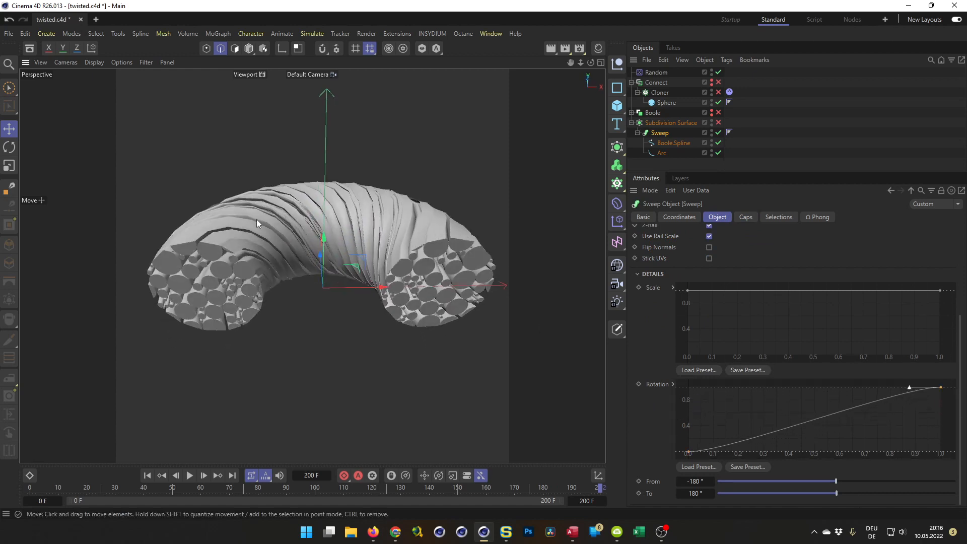
Enable the Subdivision Surface generator and turn on the SSAO effect in the viewport
{"action": "right_click_drag", "start_coordinate": [304, 214], "coordinate": [345, 198], "text": "alt"}
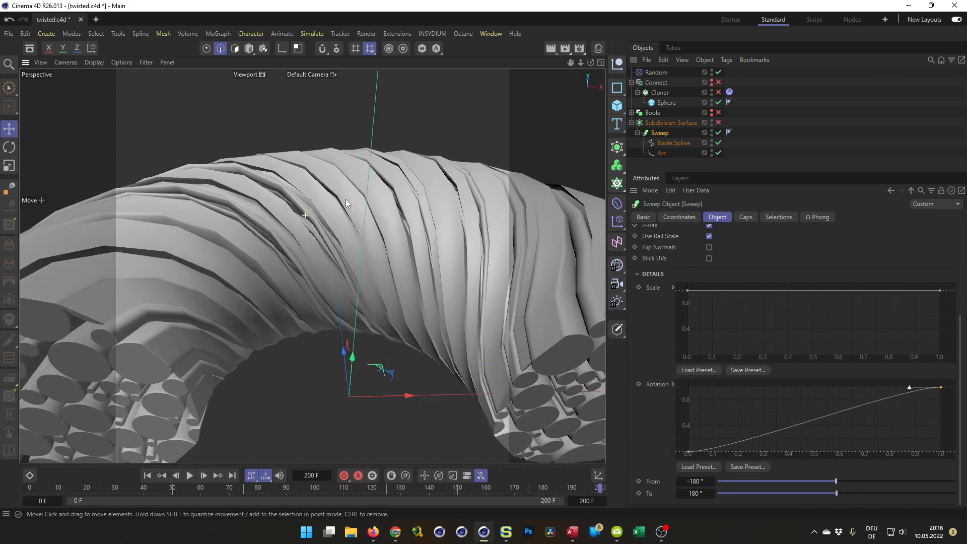
{"action": "left_click", "coordinate": [718, 123]}
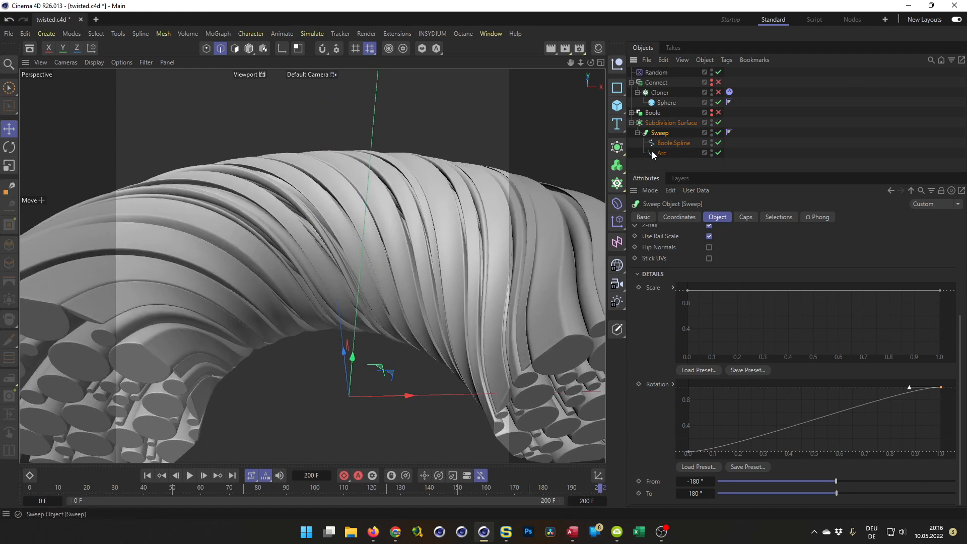
{"action": "left_click", "coordinate": [97, 59]}
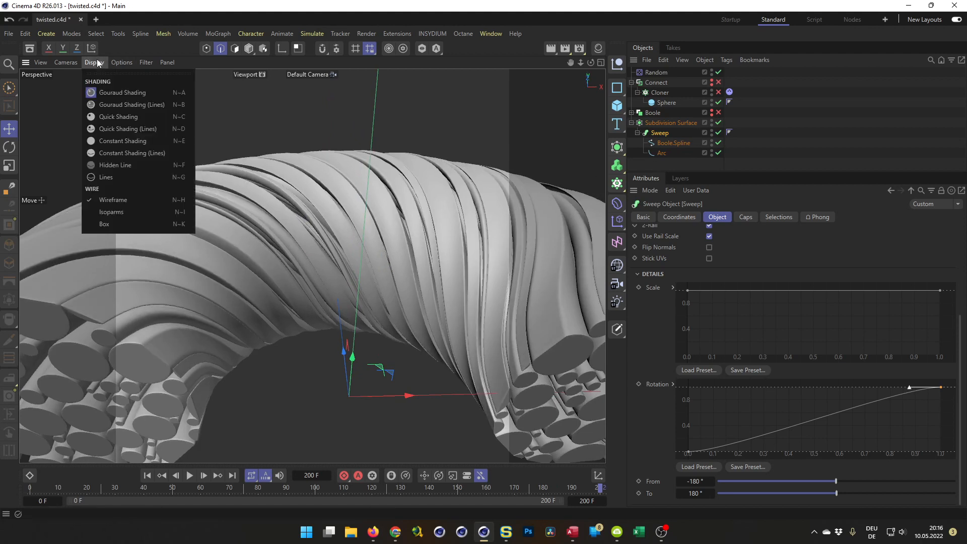
{"action": "mouse_move", "coordinate": [115, 63]}
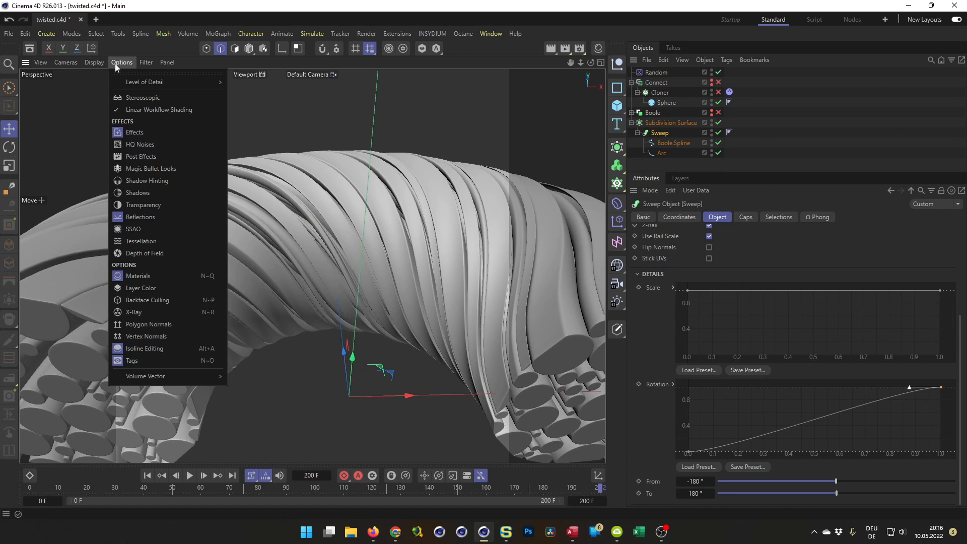
{"action": "left_click", "coordinate": [138, 227]}
{"action": "left_click_drag", "start_coordinate": [155, 234], "coordinate": [455, 332], "text": "alt"}
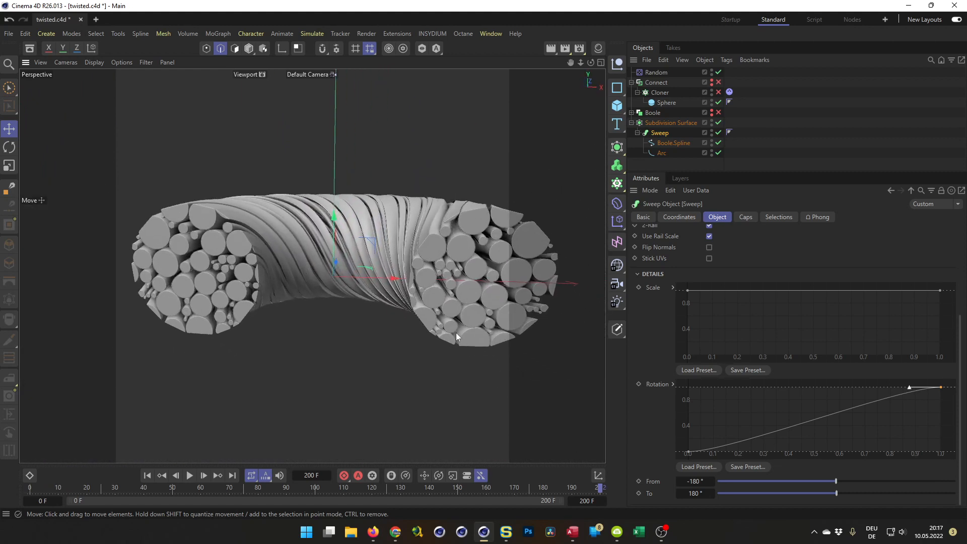
Preview the reversed twist by swapping the Rotation curve's start and end heights, and restore the curve rising from 0 to the maximum
{"action": "left_click", "coordinate": [688, 452]}
{"action": "left_click_drag", "start_coordinate": [684, 435], "coordinate": [663, 349]}
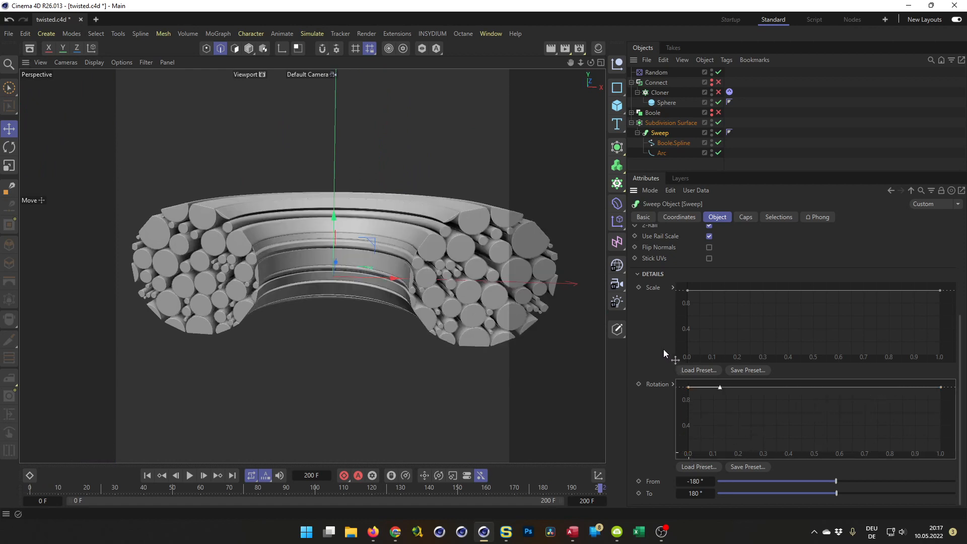
{"action": "left_click_drag", "start_coordinate": [942, 387], "coordinate": [956, 482]}
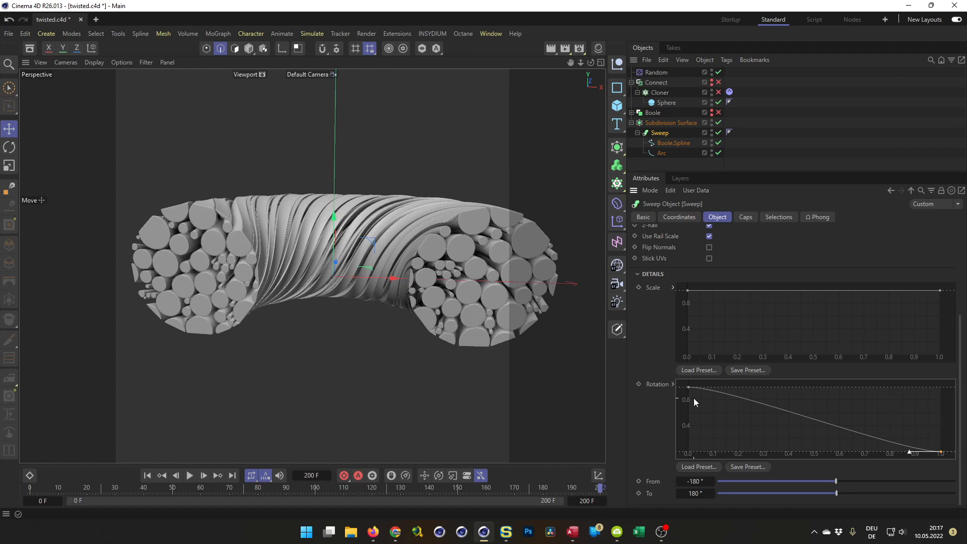
{"action": "left_click_drag", "start_coordinate": [688, 389], "coordinate": [672, 482]}
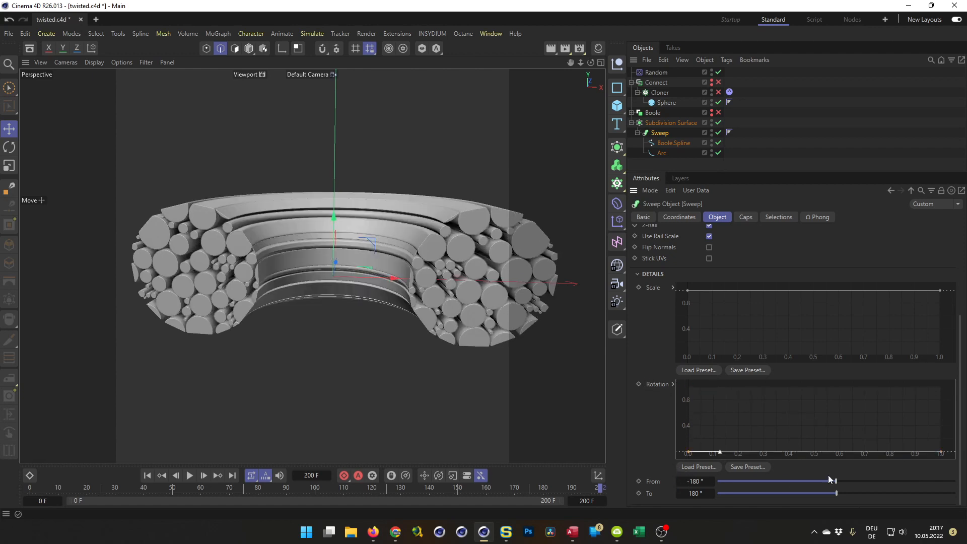
{"action": "left_click", "coordinate": [941, 451]}
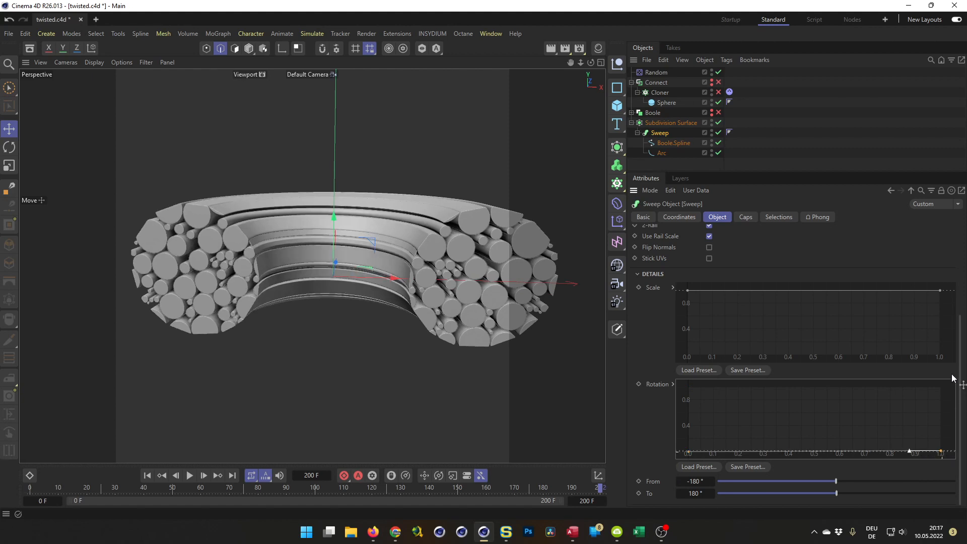
{"action": "left_click_drag", "start_coordinate": [950, 374], "coordinate": [953, 363]}
Examine the beveled end caps and twisted strands of the half donut up close
{"action": "left_click_drag", "start_coordinate": [341, 244], "coordinate": [288, 233], "text": "alt"}
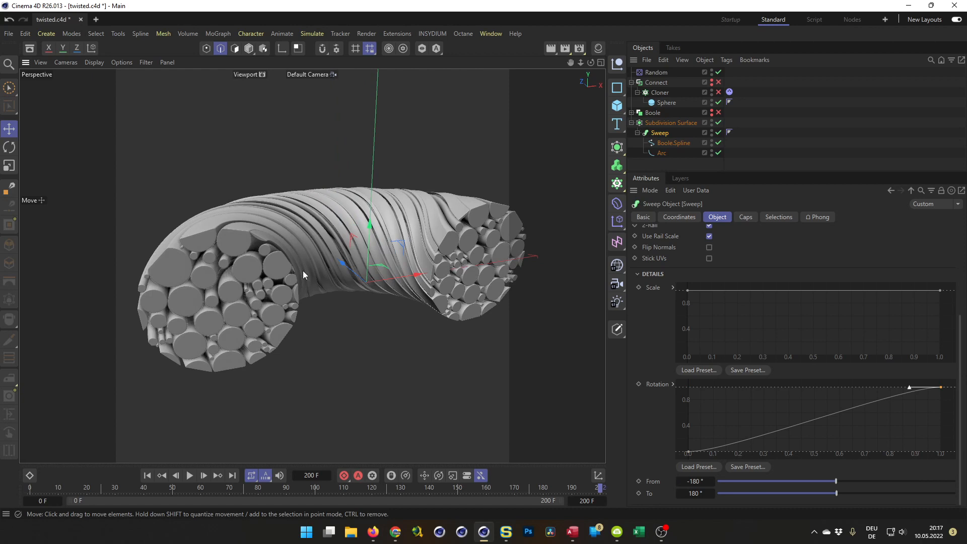
{"action": "right_click_drag", "start_coordinate": [210, 252], "coordinate": [274, 229], "text": "alt"}
{"action": "left_click_drag", "start_coordinate": [277, 236], "coordinate": [282, 284], "text": "alt"}
{"action": "scroll", "coordinate": [282, 284], "scroll_direction": "down", "scroll_amount": 4}
{"action": "scroll", "coordinate": [129, 234], "scroll_direction": "up", "scroll_amount": 5}
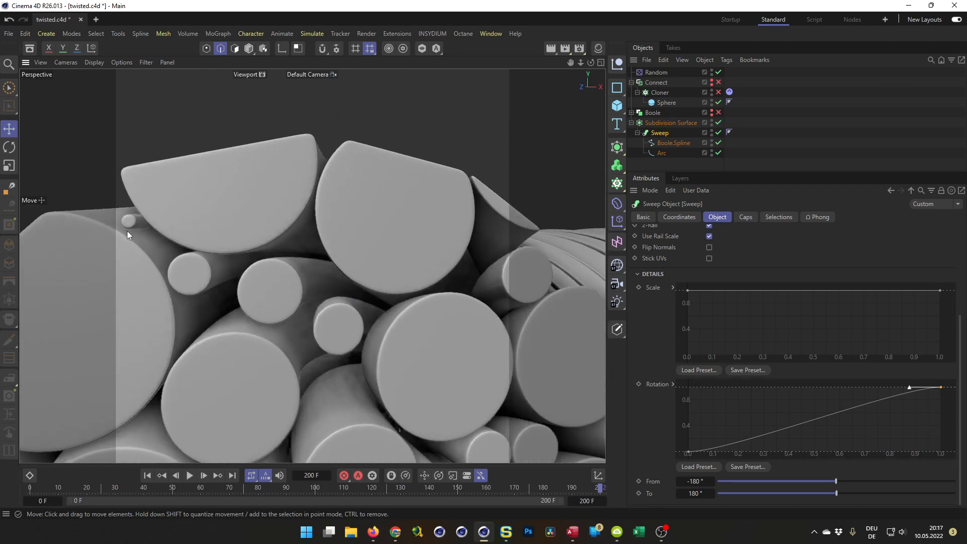
{"action": "scroll", "coordinate": [241, 289], "scroll_direction": "down", "scroll_amount": 6}
{"action": "middle_click_drag", "start_coordinate": [313, 370], "coordinate": [328, 246], "text": "alt"}
{"action": "scroll", "coordinate": [262, 301], "scroll_direction": "up", "scroll_amount": 3}
{"action": "left_click_drag", "start_coordinate": [215, 294], "coordinate": [196, 314], "text": "alt"}
{"action": "mouse_move", "coordinate": [235, 343]}
{"action": "left_mouse_down", "text": "alt"}
{"action": "mouse_move", "coordinate": [395, 309]}
{"action": "mouse_move", "coordinate": [406, 279]}
{"action": "mouse_move", "coordinate": [345, 282]}
{"action": "mouse_move", "coordinate": [268, 203]}
{"action": "mouse_move", "coordinate": [175, 165]}
{"action": "mouse_move", "coordinate": [261, 184]}
{"action": "left_mouse_up", "text": "alt"}
{"action": "scroll", "coordinate": [229, 153], "scroll_direction": "up", "scroll_amount": 7}
{"action": "scroll", "coordinate": [261, 186], "scroll_direction": "down", "scroll_amount": 8}
{"action": "left_click_drag", "start_coordinate": [273, 222], "coordinate": [412, 289], "text": "alt"}
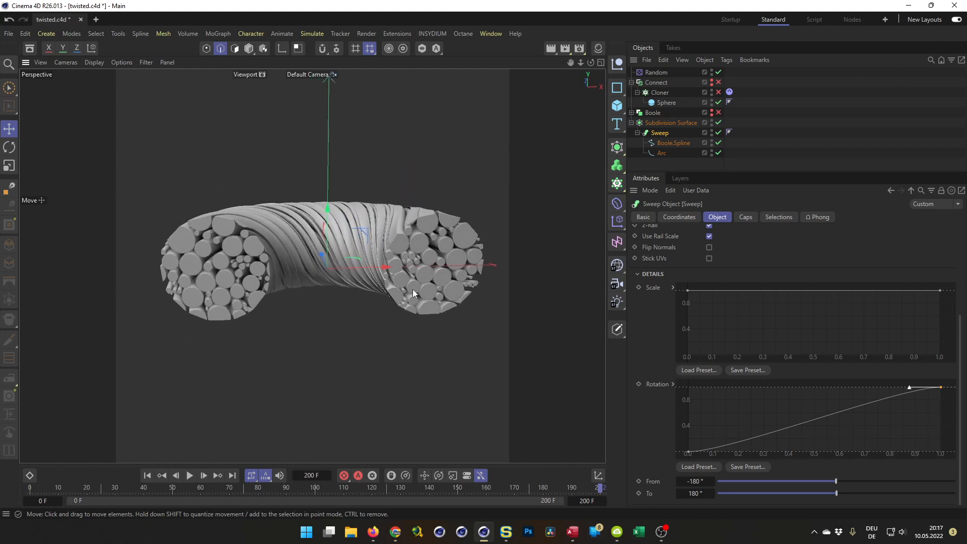
Disable the Subdivision Surface and keyframe the Sweep's Rotation curve at frame 200
{"action": "left_click", "coordinate": [718, 122]}
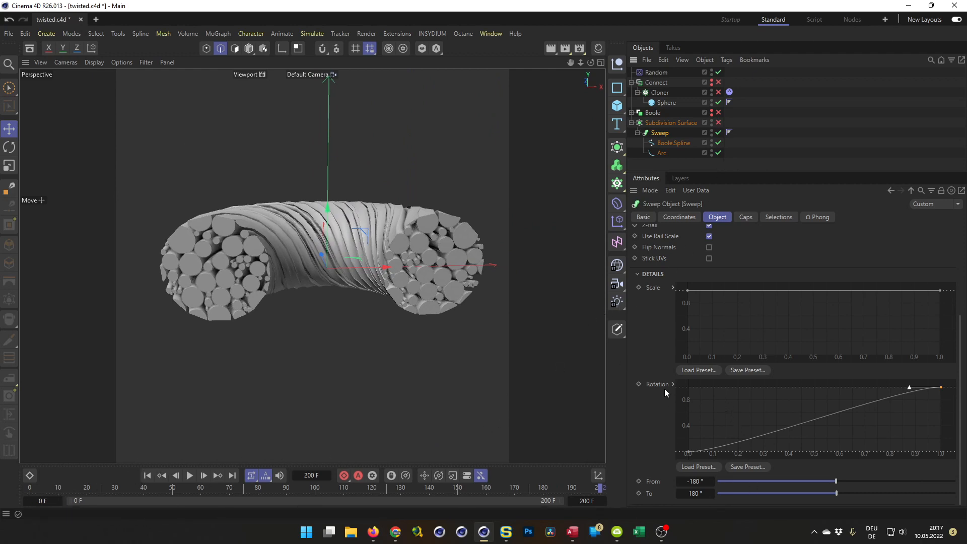
{"action": "left_click", "coordinate": [638, 385]}
At frame 100, reverse the Rotation curve with its start at maximum and end at 0, keyframe it, and save the scene
{"action": "left_click", "coordinate": [306, 475]}
{"action": "type", "text": "100"}
{"action": "key", "text": "Return"}
{"action": "left_click_drag", "start_coordinate": [690, 448], "coordinate": [676, 367]}
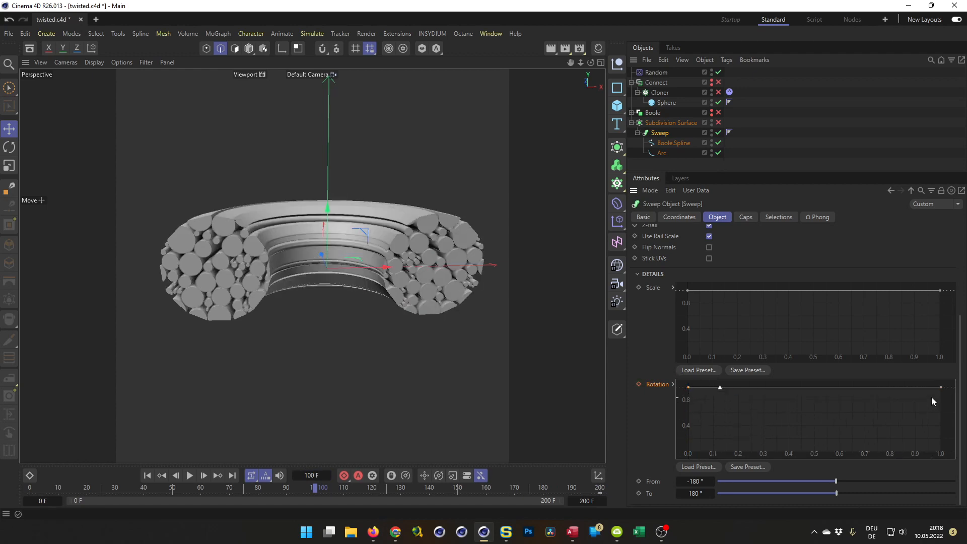
{"action": "left_click_drag", "start_coordinate": [941, 393], "coordinate": [960, 467]}
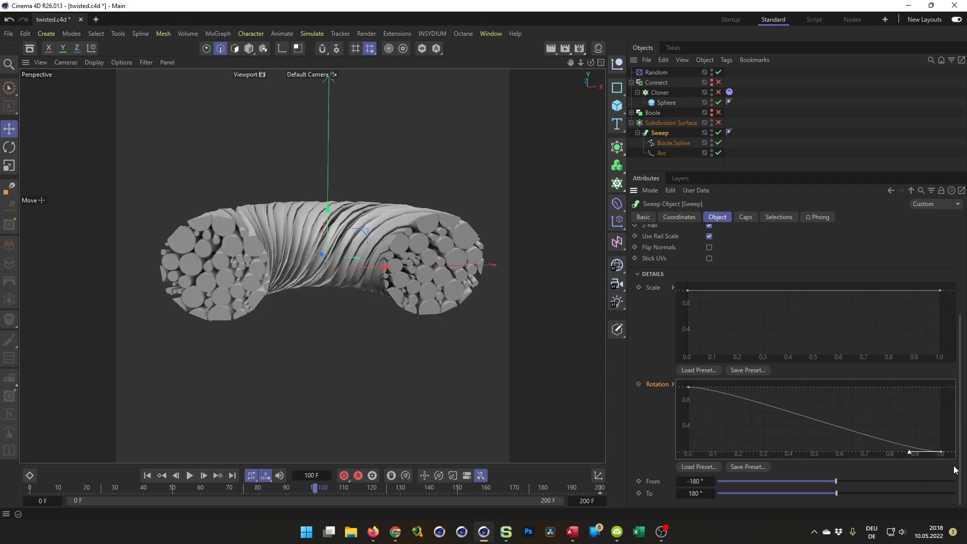
{"action": "left_click", "coordinate": [638, 383]}
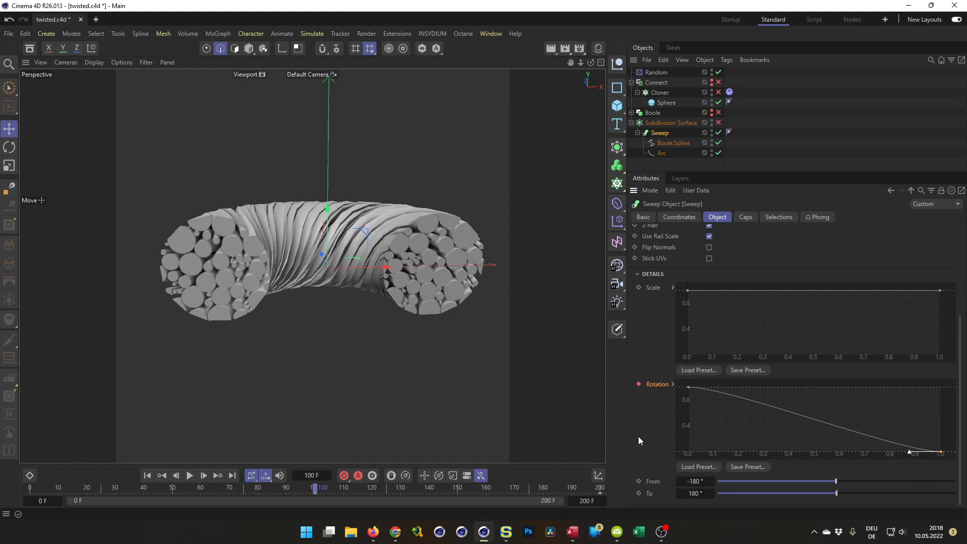
{"action": "key", "text": "ctrl+s"}
Open the timeline and shift both sets of Sweep keyframes earlier so they sit at frames 0 and 100
{"action": "left_click", "coordinate": [28, 476]}
{"action": "scroll", "coordinate": [251, 357], "scroll_direction": "down", "scroll_amount": 5}
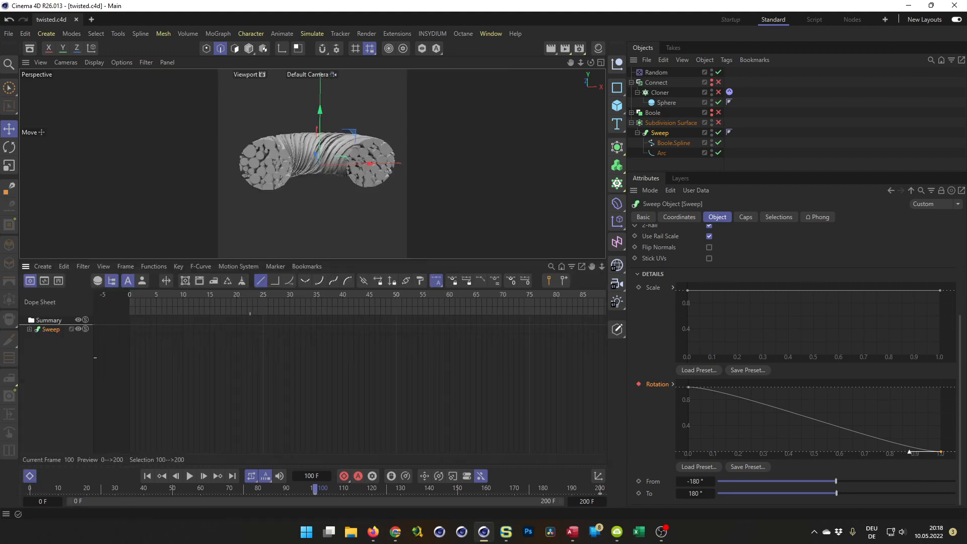
{"action": "middle_click_drag", "start_coordinate": [482, 361], "coordinate": [156, 361], "text": "alt"}
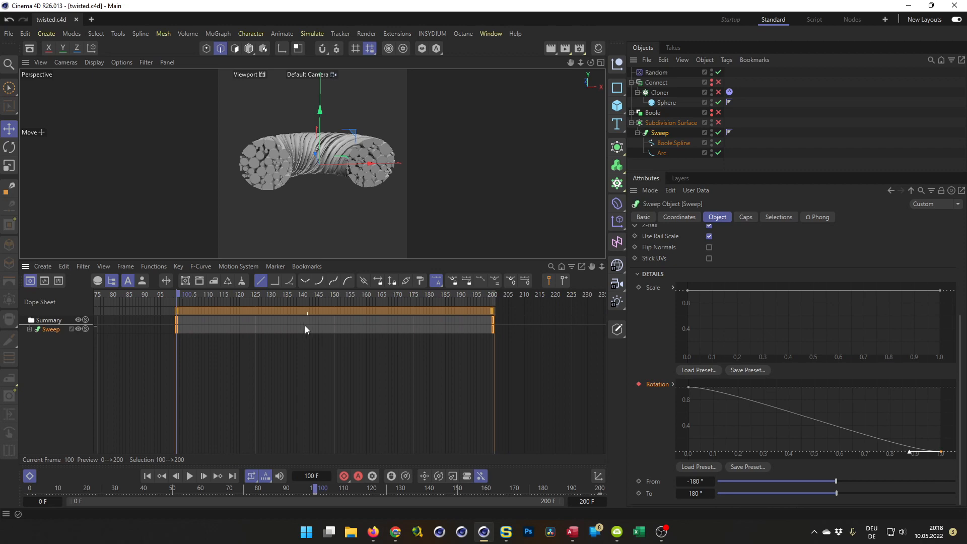
{"action": "middle_click_drag", "start_coordinate": [317, 337], "coordinate": [427, 337], "text": "alt"}
{"action": "right_click_drag", "start_coordinate": [305, 337], "coordinate": [238, 336], "text": "alt"}
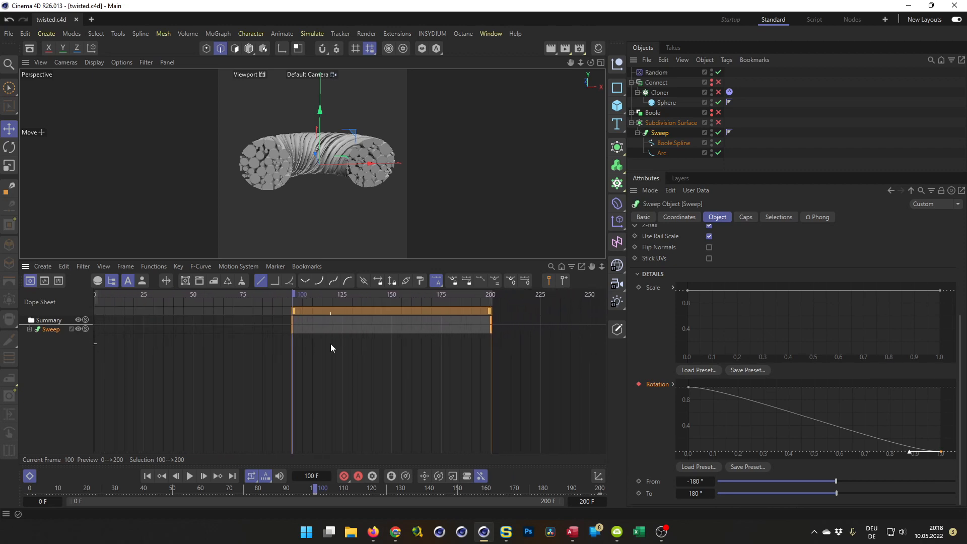
{"action": "middle_click_drag", "start_coordinate": [242, 331], "coordinate": [367, 331], "text": "alt"}
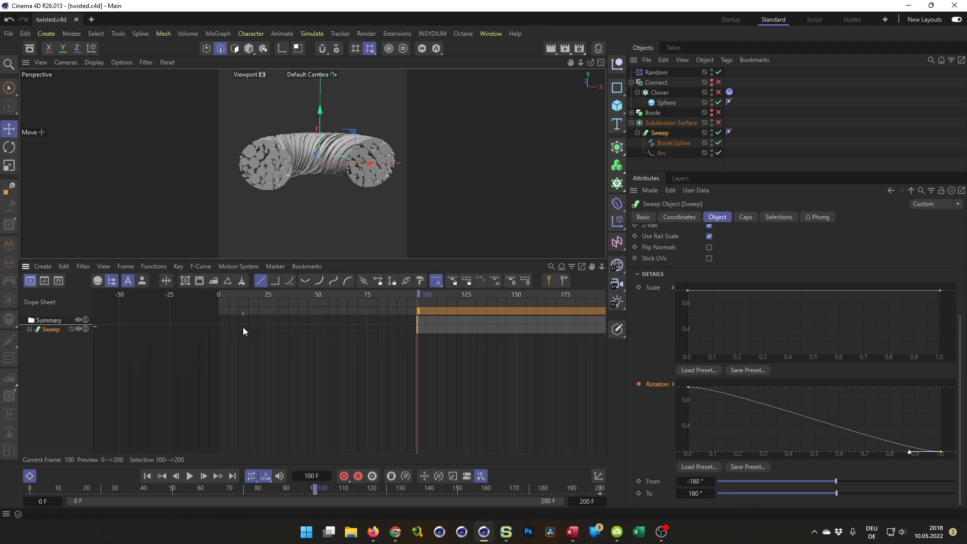
{"action": "left_click_drag", "start_coordinate": [447, 310], "coordinate": [250, 307]}
{"action": "scroll", "coordinate": [232, 313], "scroll_direction": "up", "scroll_amount": 3}
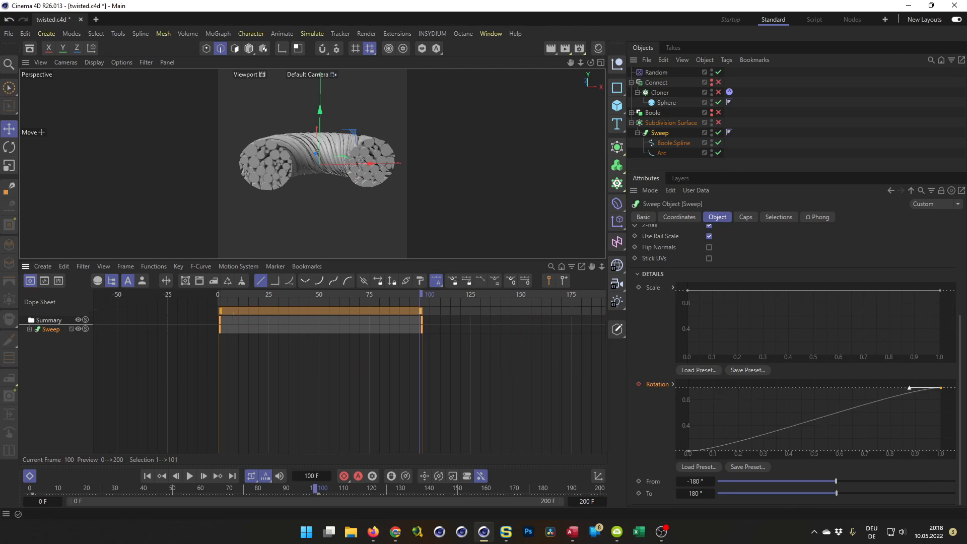
{"action": "scroll", "coordinate": [232, 314], "scroll_direction": "up", "scroll_amount": 1}
{"action": "left_click_drag", "start_coordinate": [243, 374], "coordinate": [205, 323]}
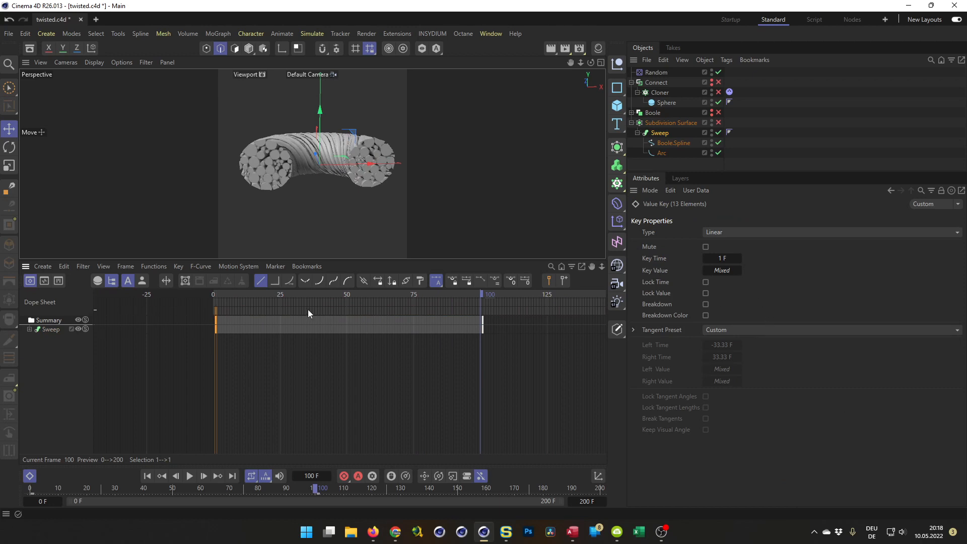
{"action": "left_click", "coordinate": [233, 366]}
{"action": "left_click_drag", "start_coordinate": [537, 388], "coordinate": [236, 310]}
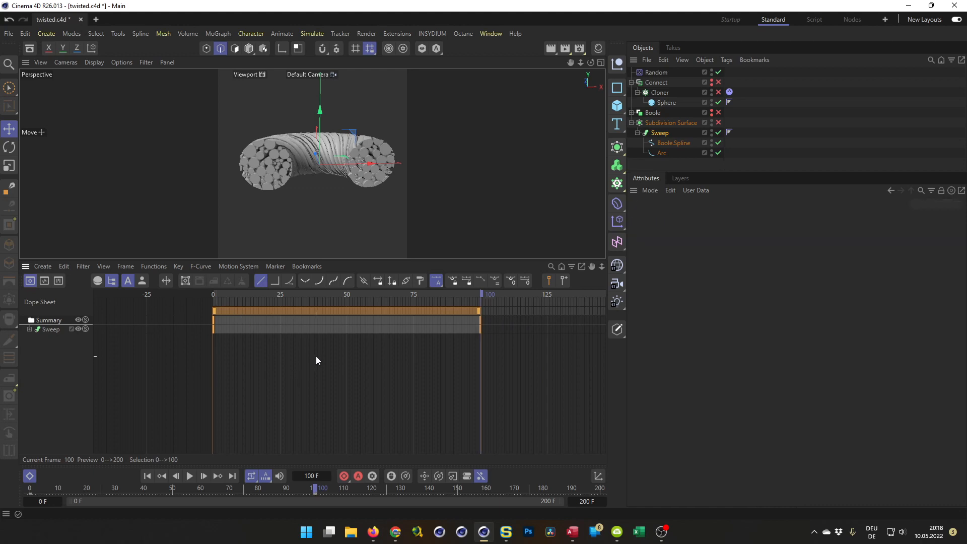
Check the Sweep's individual Rotation tracks in the timeline and play back the twist animation
{"action": "middle_click_drag", "start_coordinate": [285, 344], "coordinate": [228, 345], "text": "alt"}
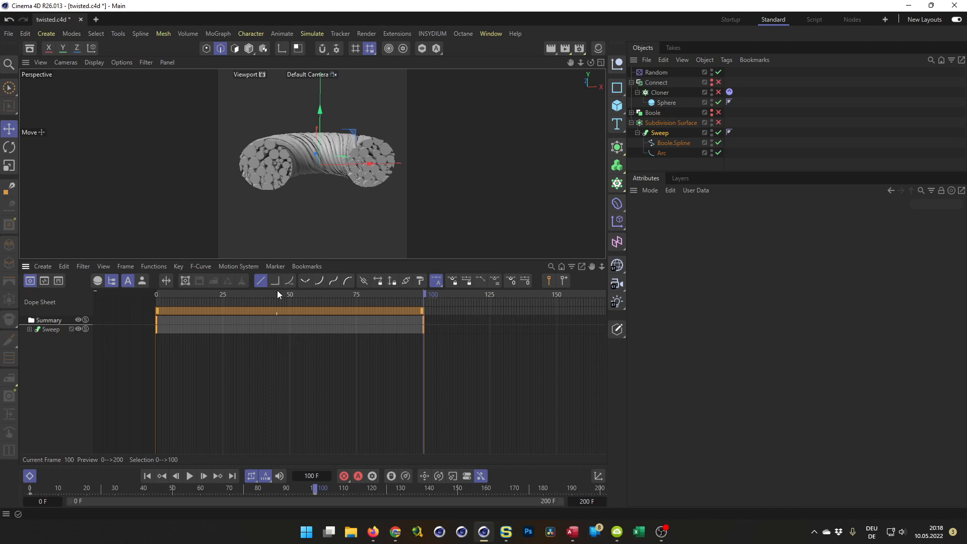
{"action": "left_click", "coordinate": [30, 329]}
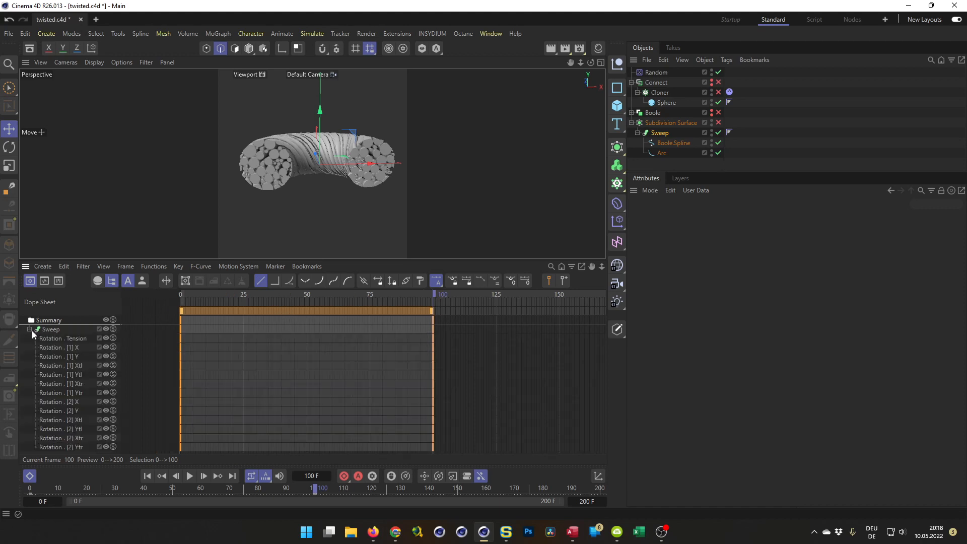
{"action": "left_click", "coordinate": [37, 346]}
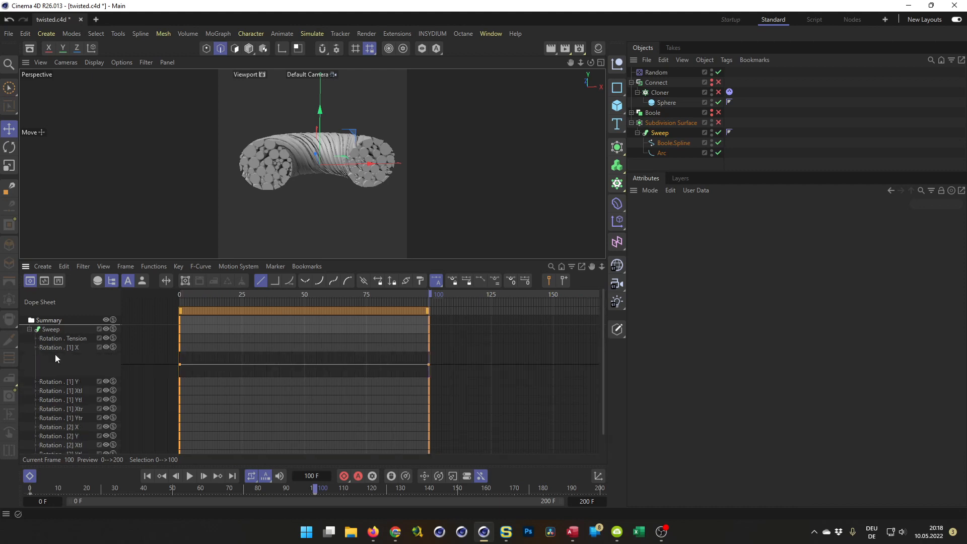
{"action": "left_click", "coordinate": [29, 329]}
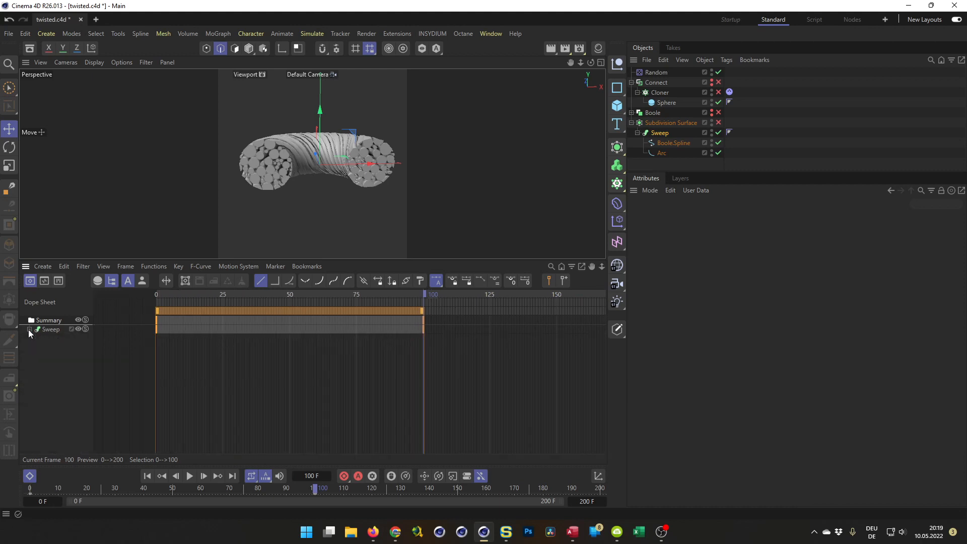
{"action": "left_click", "coordinate": [189, 475]}
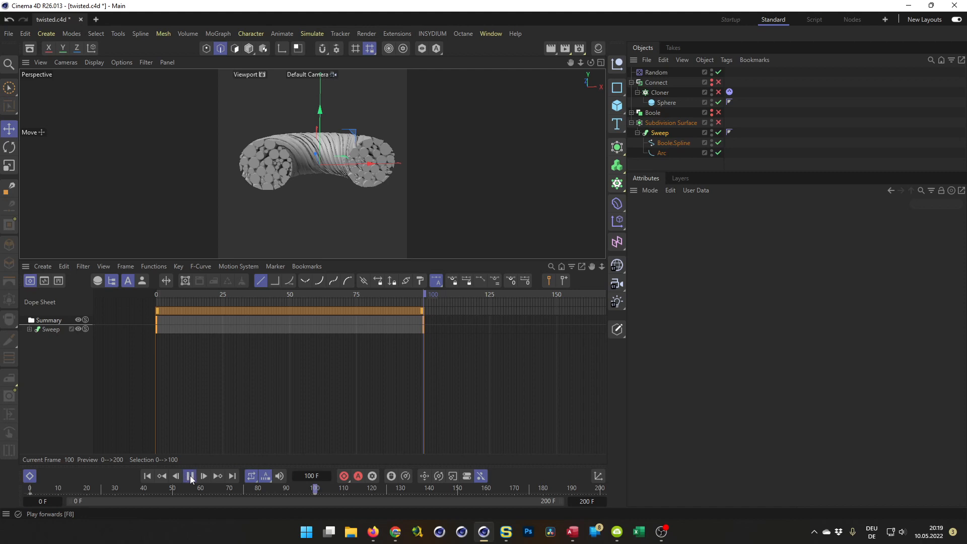
{"action": "left_click", "coordinate": [190, 476]}
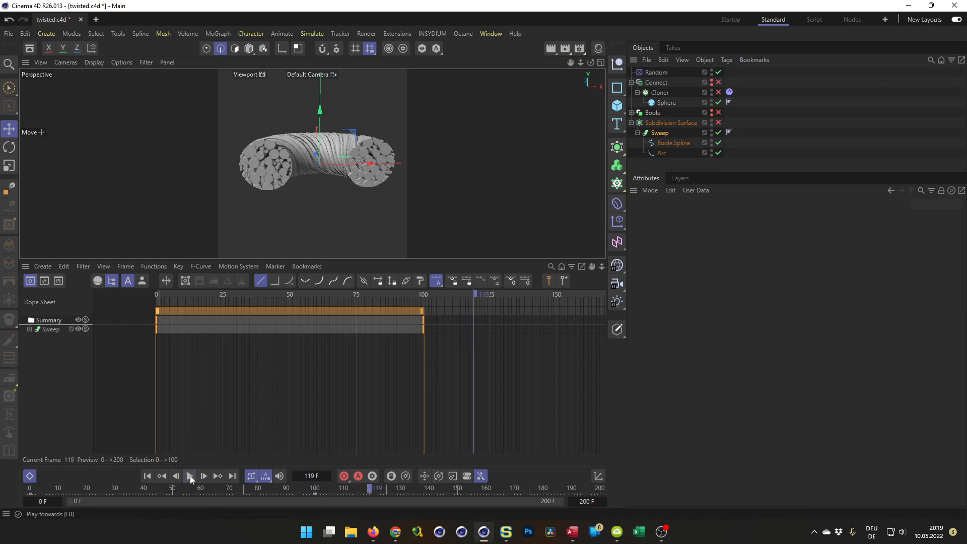
{"action": "left_click", "coordinate": [227, 477]}
{"action": "left_click", "coordinate": [190, 477]}
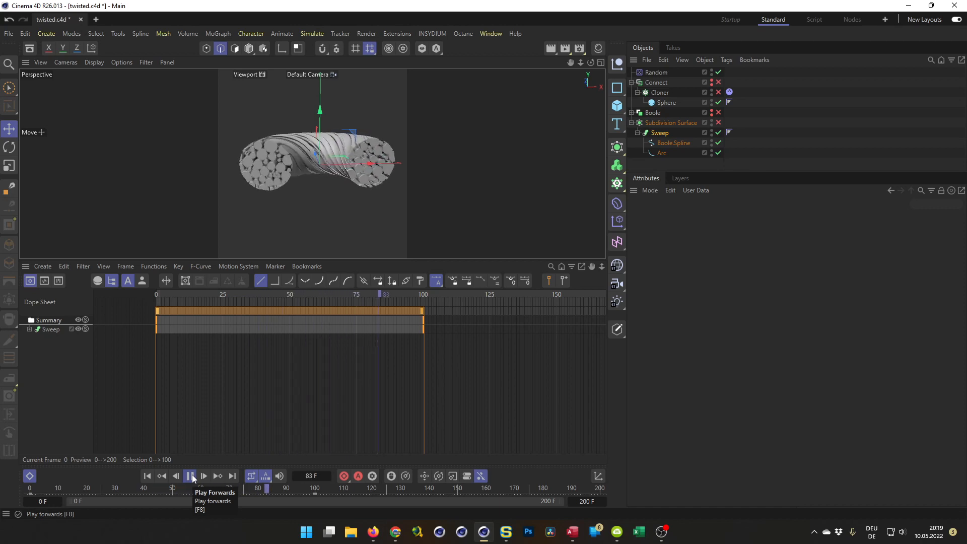
{"action": "left_click", "coordinate": [190, 476]}
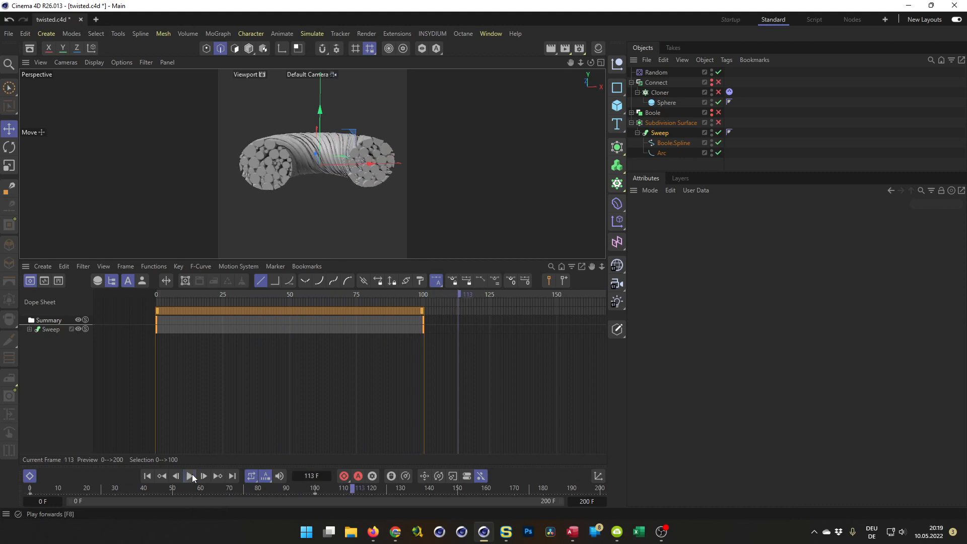
Give all Sweep keyframes eased Spline interpolation and set the Rotation tracks' After behavior to Oscillate
{"action": "left_click_drag", "start_coordinate": [476, 373], "coordinate": [95, 315]}
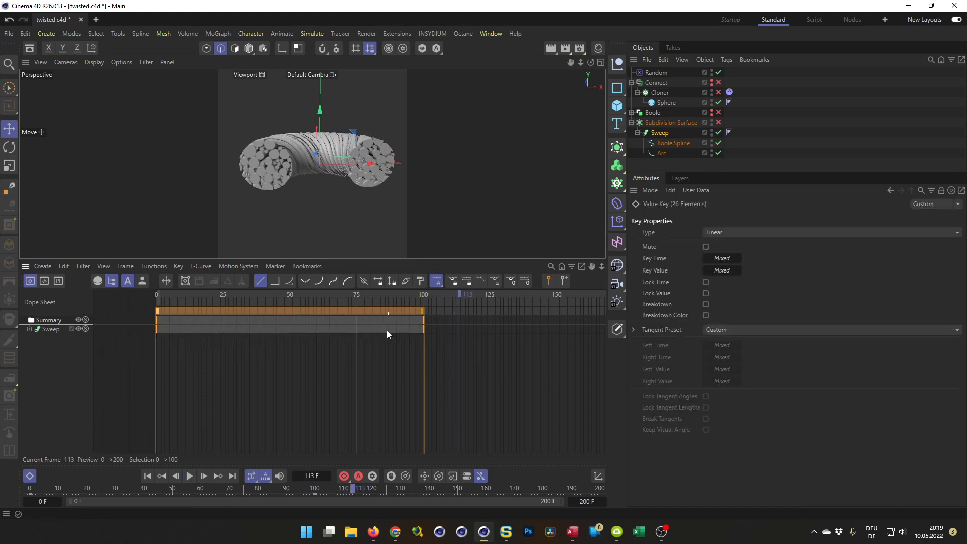
{"action": "left_click", "coordinate": [331, 281]}
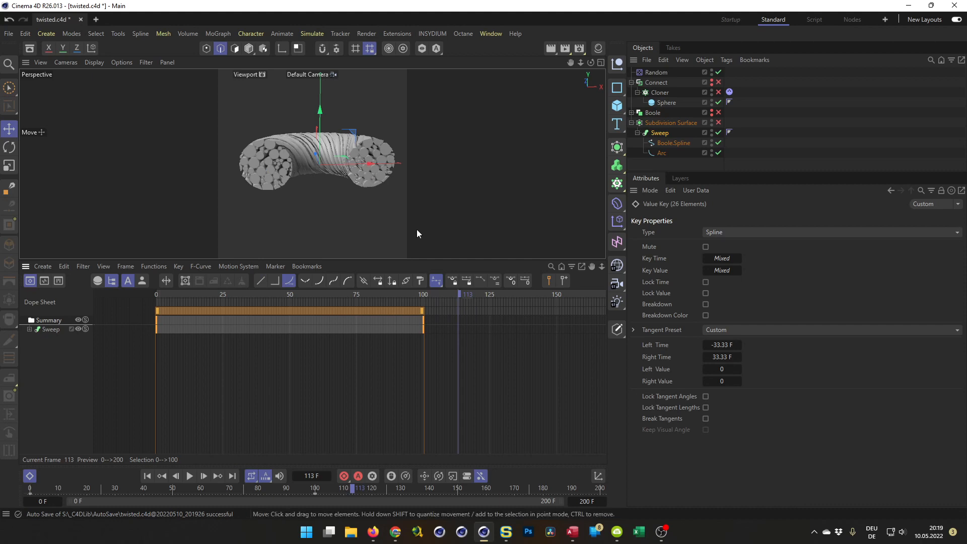
{"action": "left_click", "coordinate": [49, 330]}
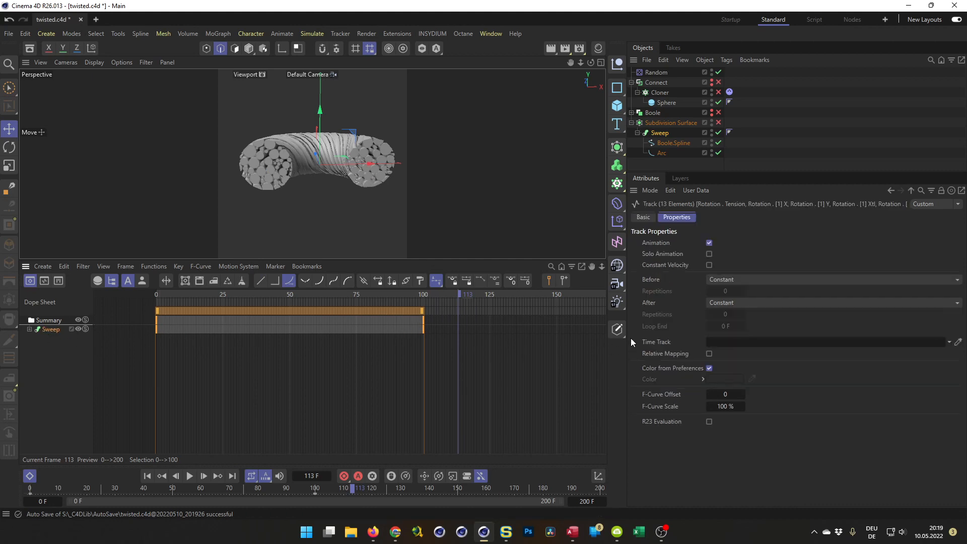
{"action": "left_click", "coordinate": [729, 302]}
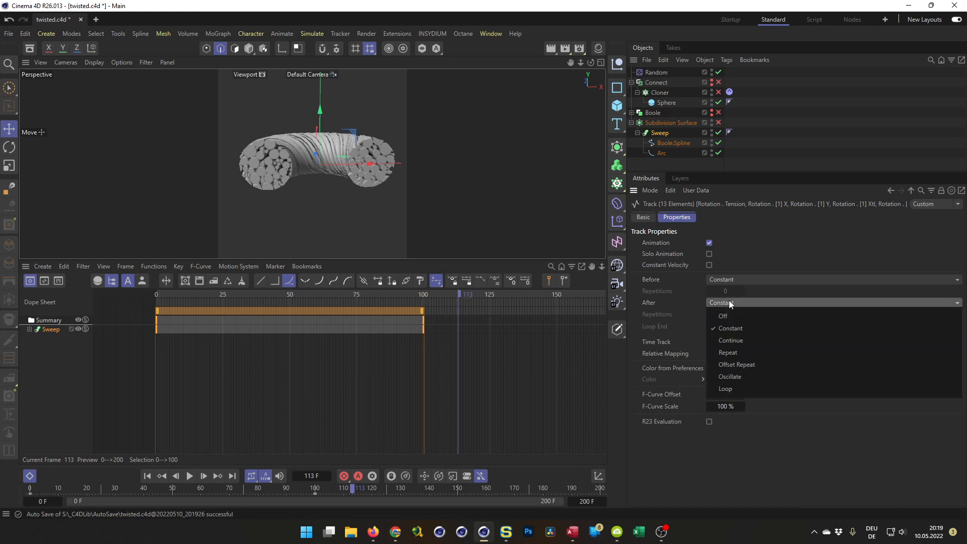
{"action": "left_click", "coordinate": [755, 376]}
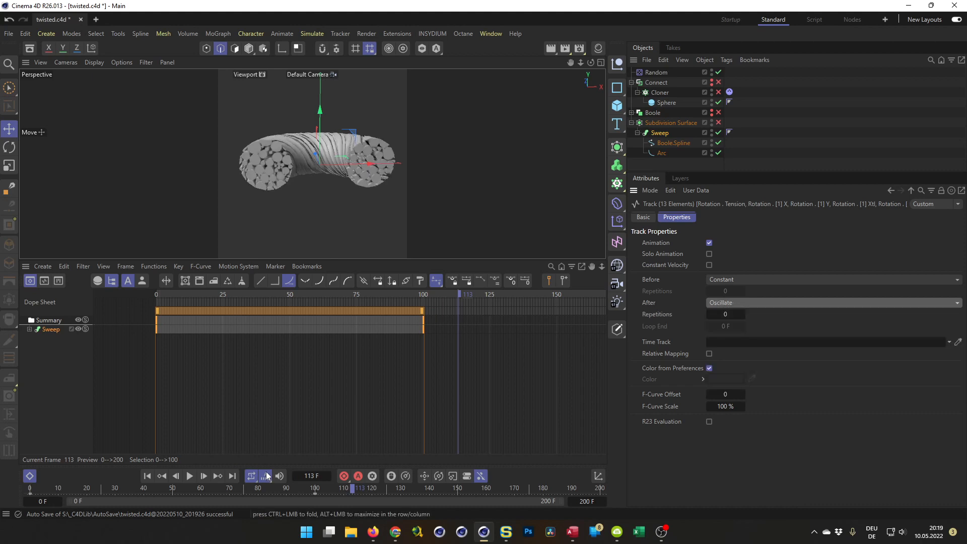
Play back the oscillating twist, including a run from frame 0
{"action": "left_click", "coordinate": [190, 476]}
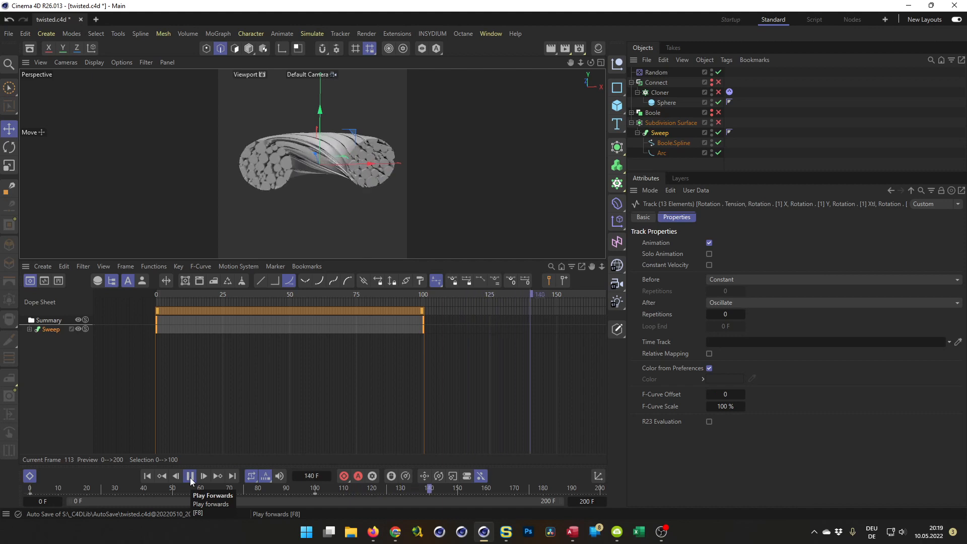
{"action": "left_click", "coordinate": [190, 475]}
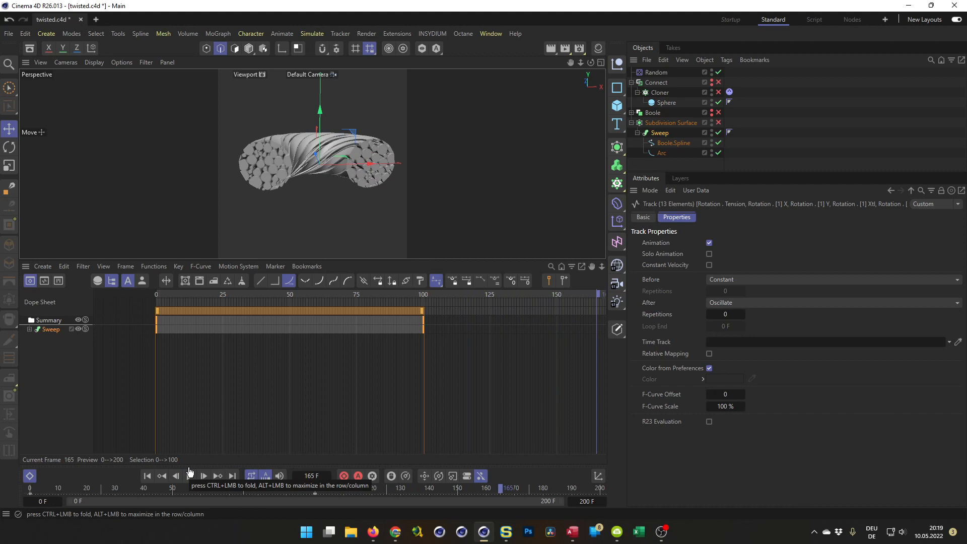
{"action": "key", "text": "shift+f"}
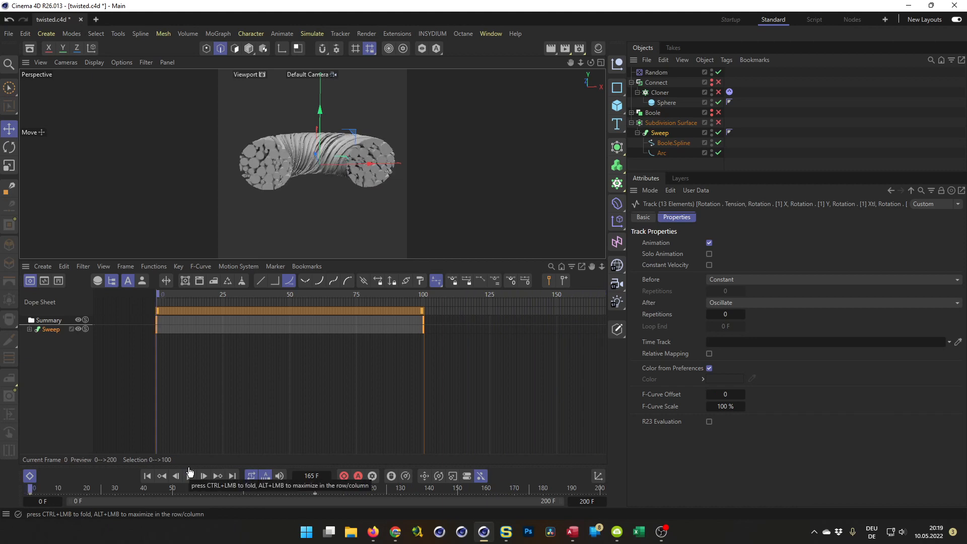
{"action": "left_click", "coordinate": [191, 476]}
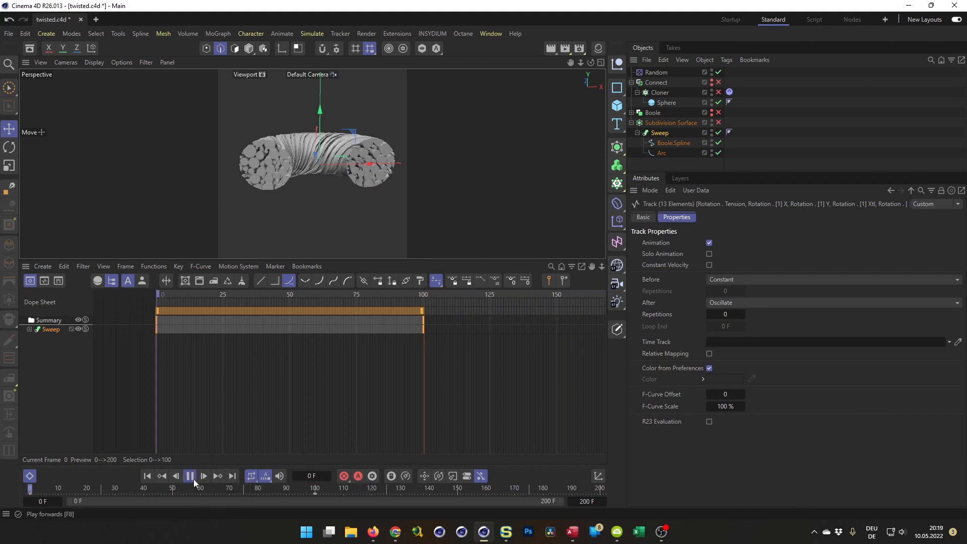
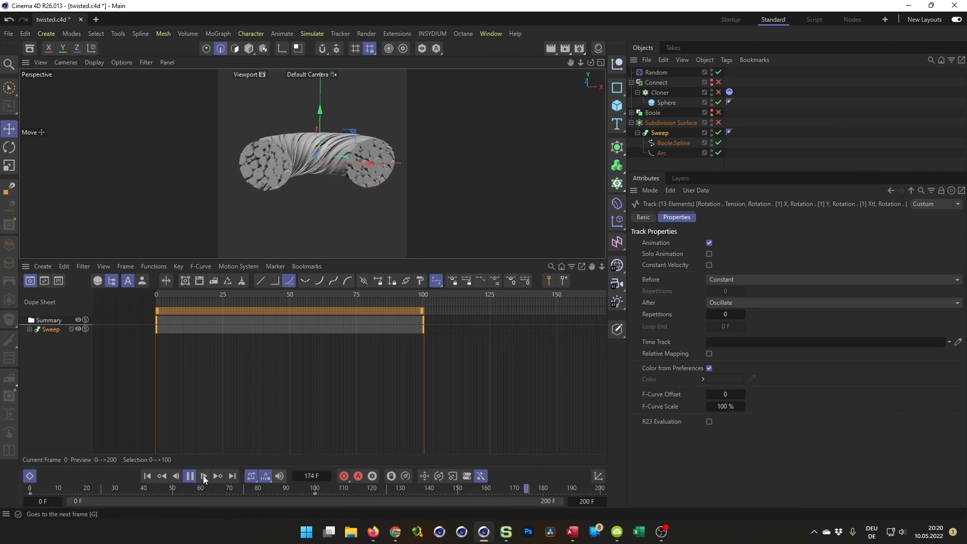
Stop the playback, return to the start of the animation and hide the Dope Sheet to enlarge the viewport
{"action": "left_click", "coordinate": [176, 477]}
{"action": "left_click", "coordinate": [147, 476]}
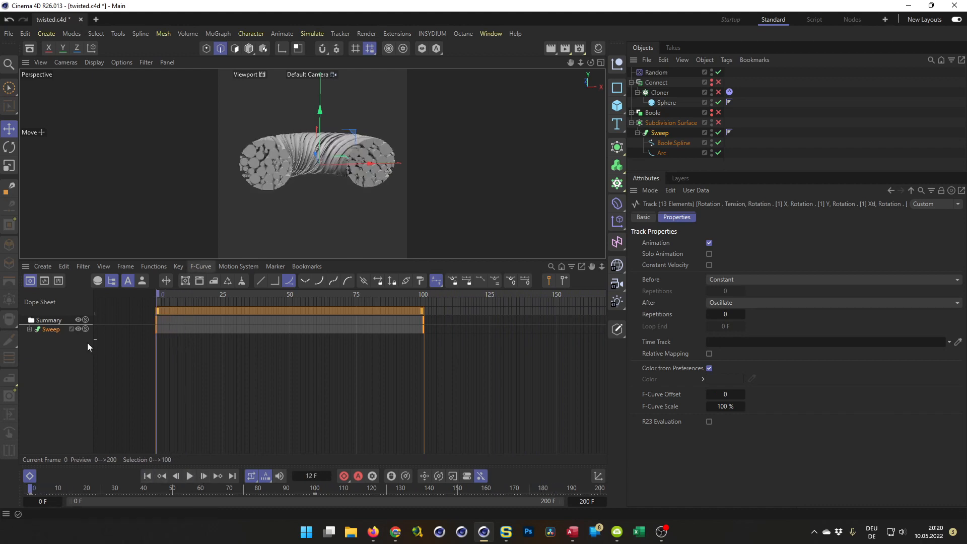
{"action": "left_click", "coordinate": [29, 476]}
{"action": "mouse_move", "coordinate": [345, 260]}
{"action": "left_mouse_down", "text": "alt"}
{"action": "mouse_move", "coordinate": [319, 241]}
{"action": "mouse_move", "coordinate": [334, 229]}
{"action": "mouse_move", "coordinate": [329, 258]}
{"action": "left_mouse_up", "text": "alt"}
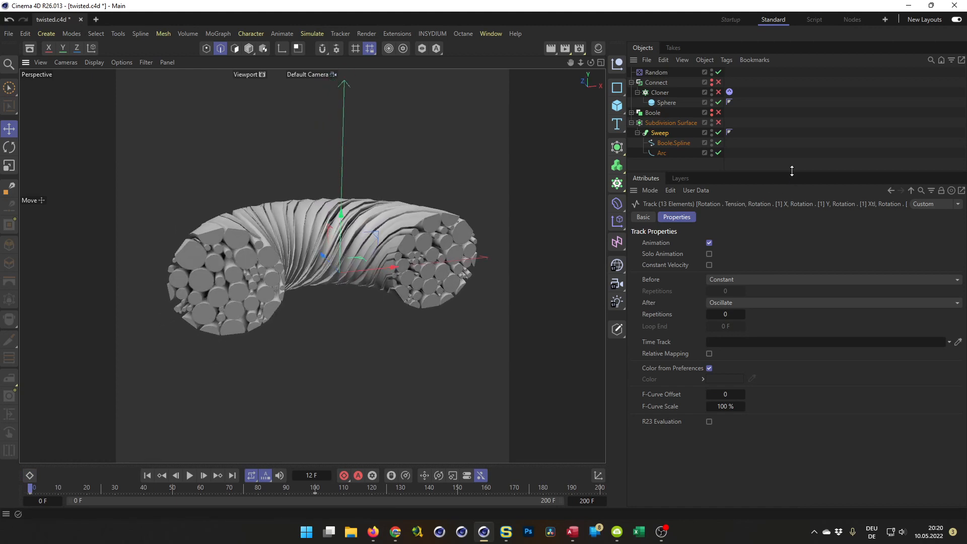
{"action": "left_click_drag", "start_coordinate": [803, 172], "coordinate": [796, 351]}
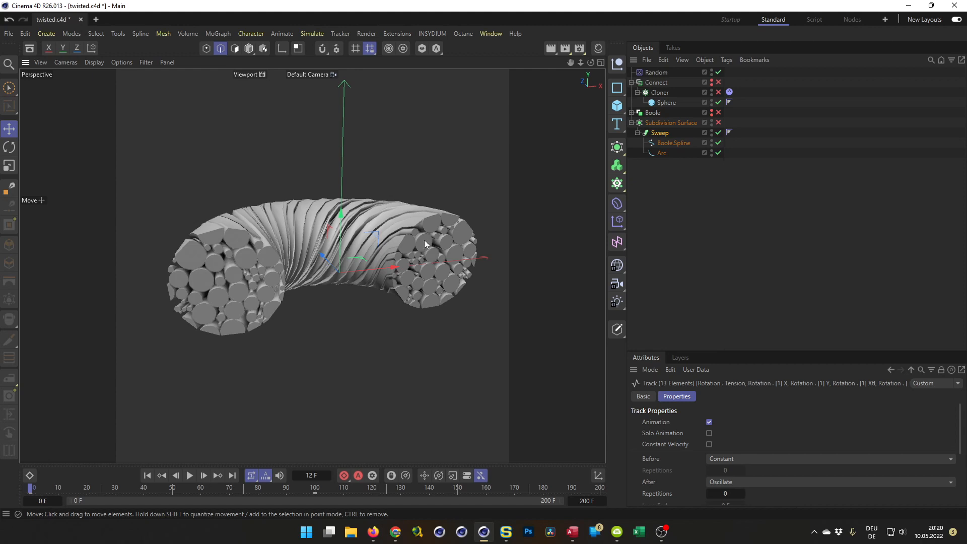
{"action": "scroll", "coordinate": [237, 242], "scroll_direction": "up", "scroll_amount": 3}
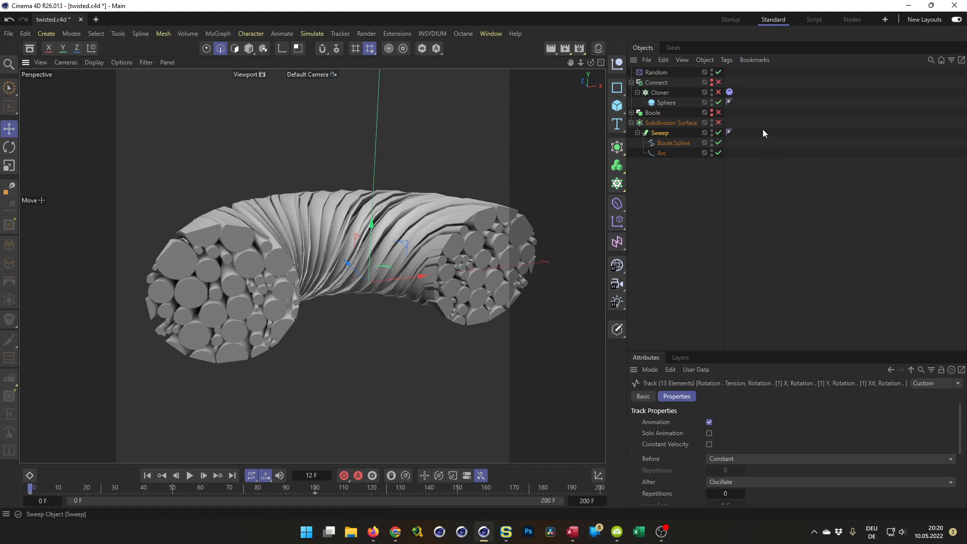
Wrap the Sweep in a Fracture object set to the Explode Segments & Connect mode
{"action": "left_click", "coordinate": [663, 125]}
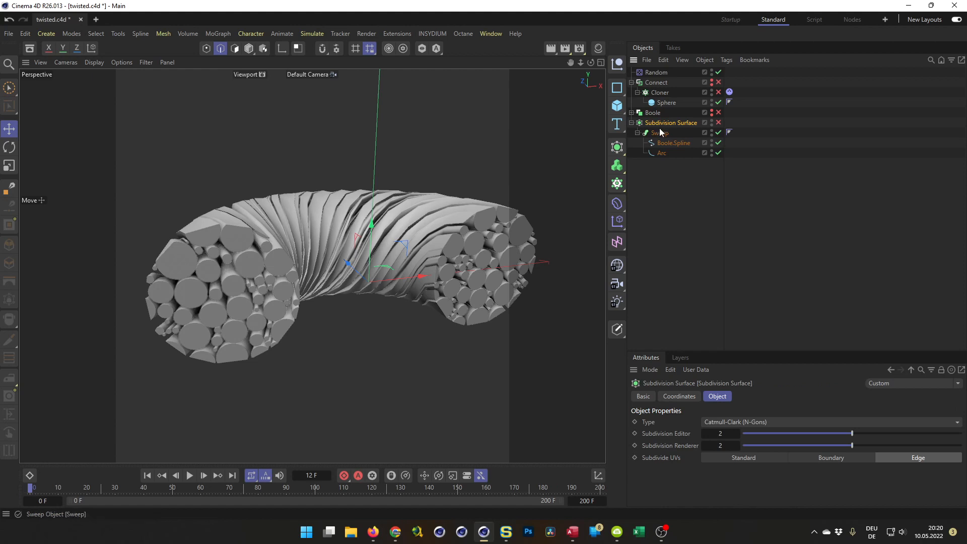
{"action": "left_click", "coordinate": [660, 132]}
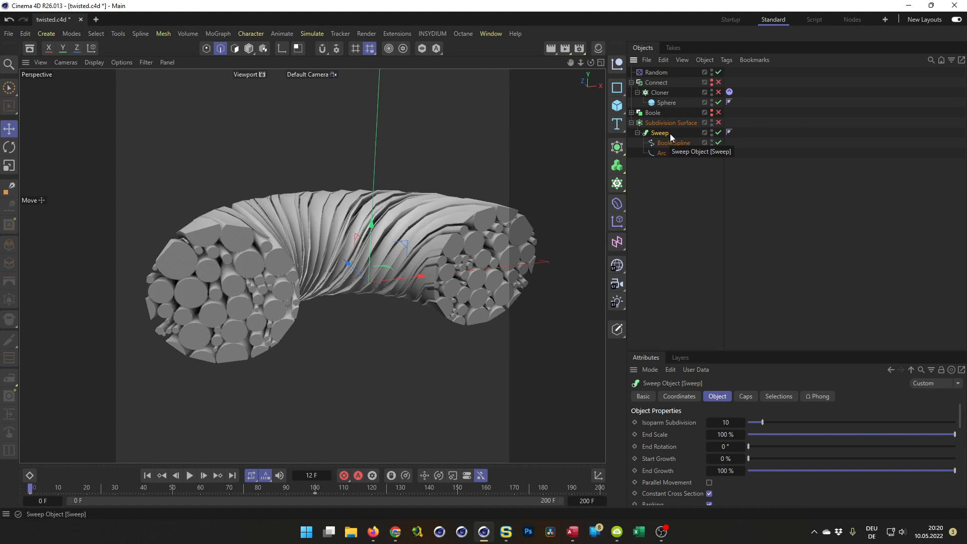
{"action": "left_click", "coordinate": [617, 182]}
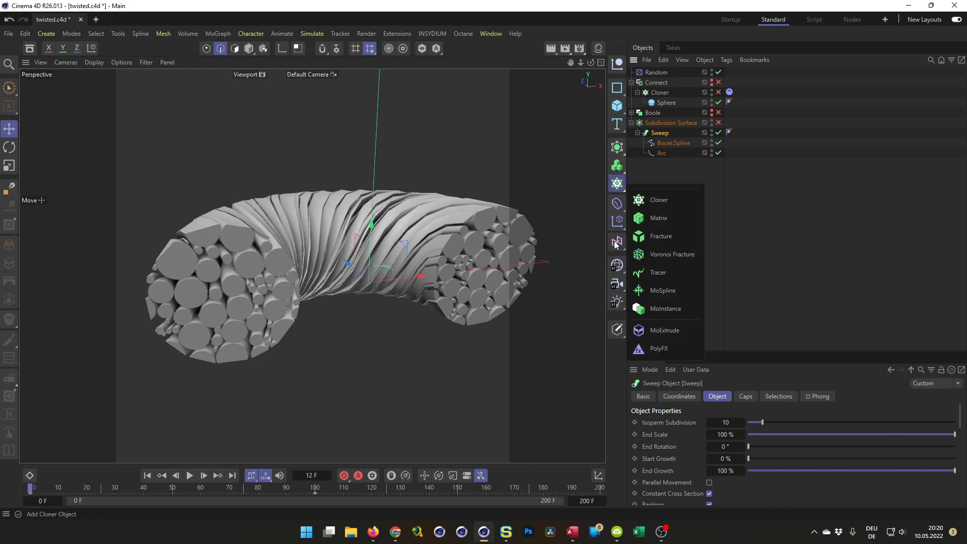
{"action": "left_click", "coordinate": [668, 238], "text": "alt"}
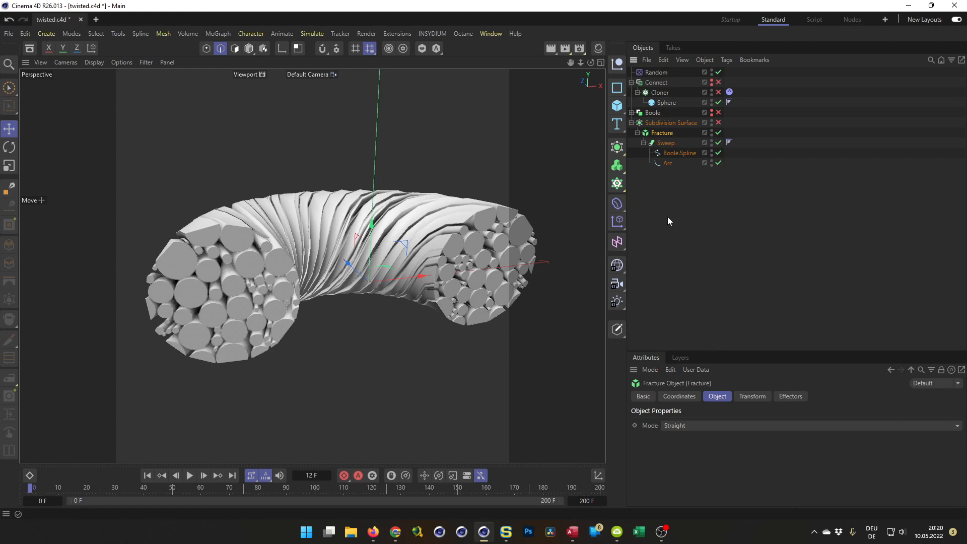
{"action": "left_click_drag", "start_coordinate": [706, 351], "coordinate": [706, 167]}
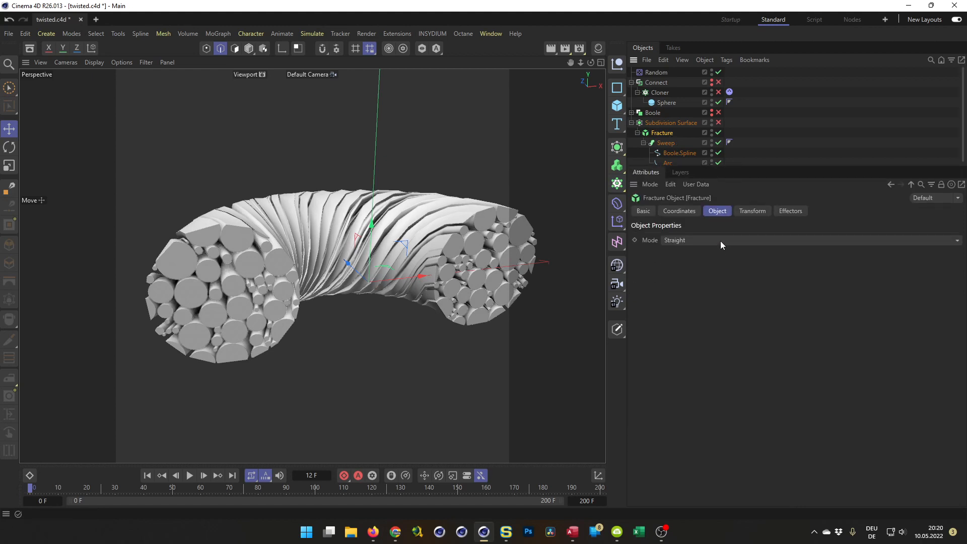
{"action": "left_click", "coordinate": [714, 242]}
{"action": "left_click", "coordinate": [725, 286]}
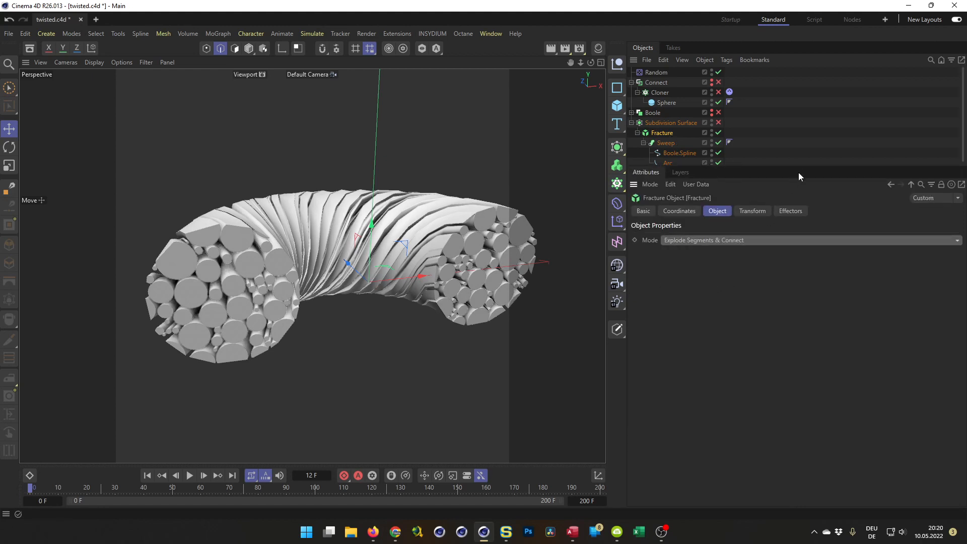
{"action": "left_click_drag", "start_coordinate": [803, 166], "coordinate": [788, 265]}
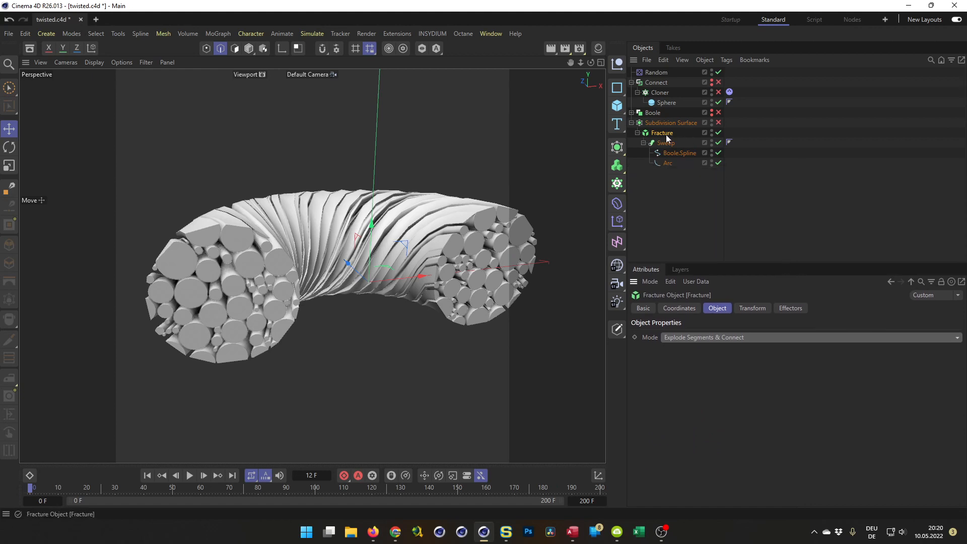
Add a Random effector to the Fracture, place it above the Subdivision Surface and rename it Random.Color
{"action": "left_click", "coordinate": [620, 224]}
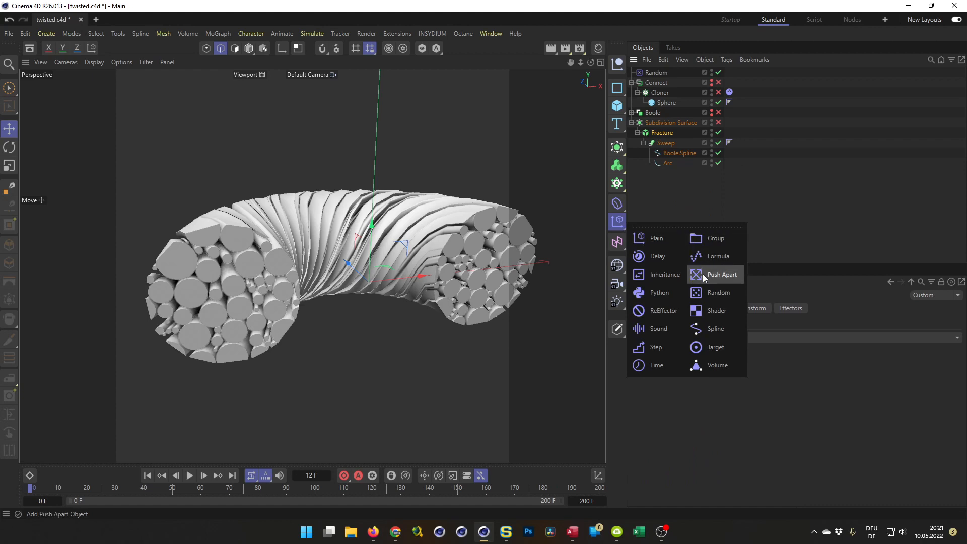
{"action": "left_click", "coordinate": [725, 293]}
{"action": "left_click_drag", "start_coordinate": [663, 74], "coordinate": [661, 131]}
{"action": "double_click", "coordinate": [659, 123]}
{"action": "type", "text": "Random.Color"}
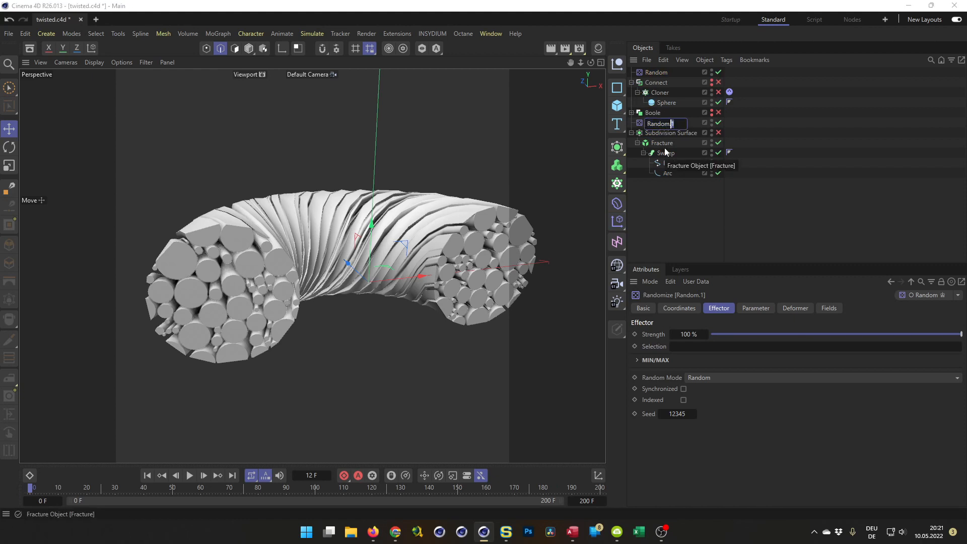
{"action": "key", "text": "Return"}
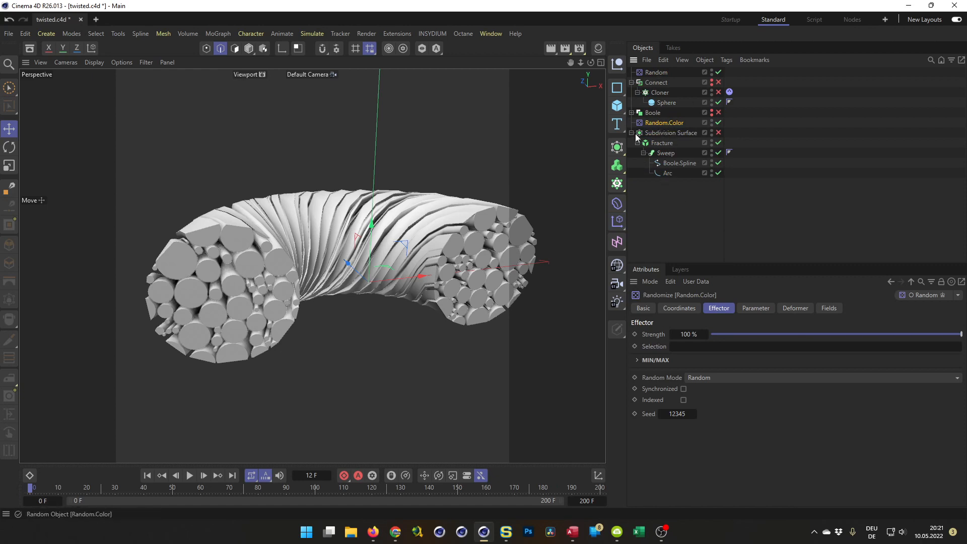
Set the Color Mode of the Random.Color effector to Effector Color and inspect the twisted strands
{"action": "left_click", "coordinate": [750, 308]}
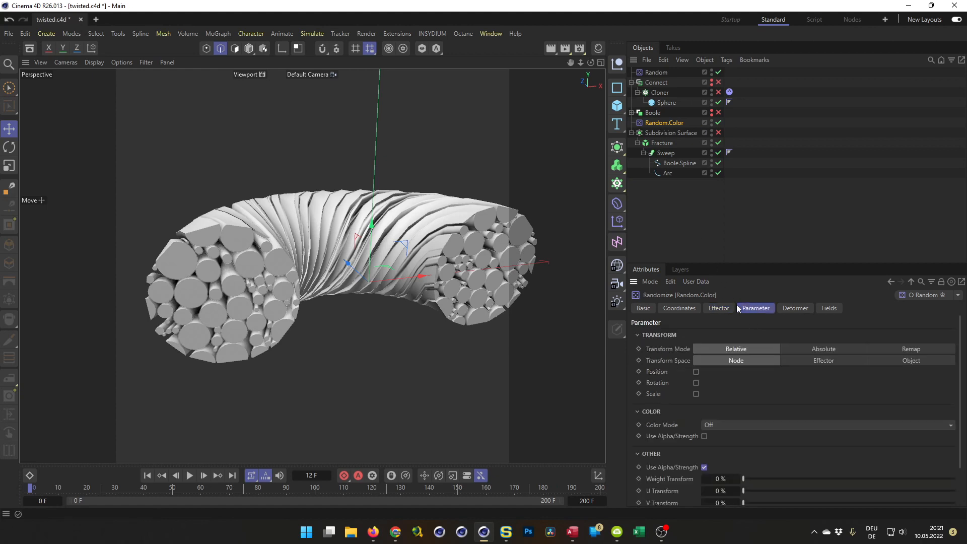
{"action": "left_click", "coordinate": [730, 424]}
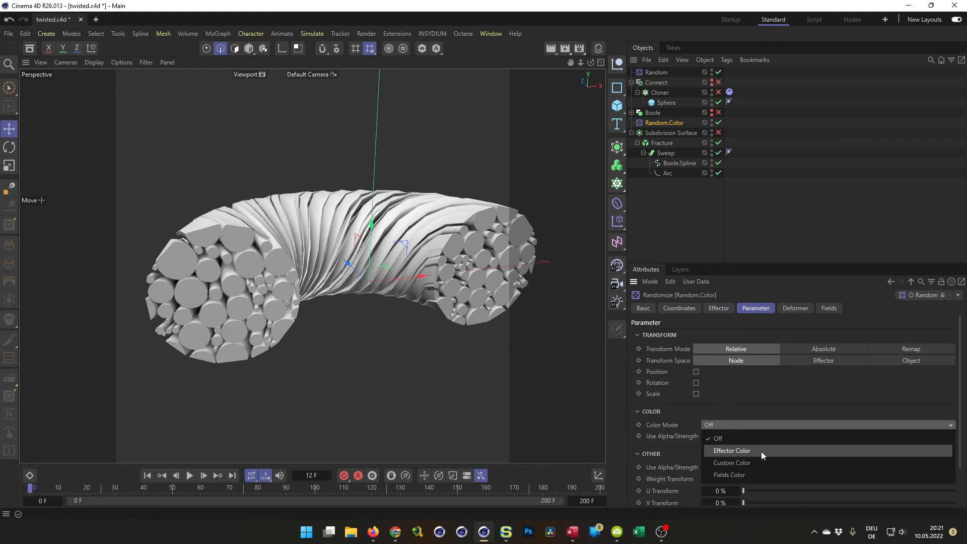
{"action": "left_click", "coordinate": [760, 451]}
{"action": "left_click_drag", "start_coordinate": [470, 318], "coordinate": [475, 268], "text": "alt"}
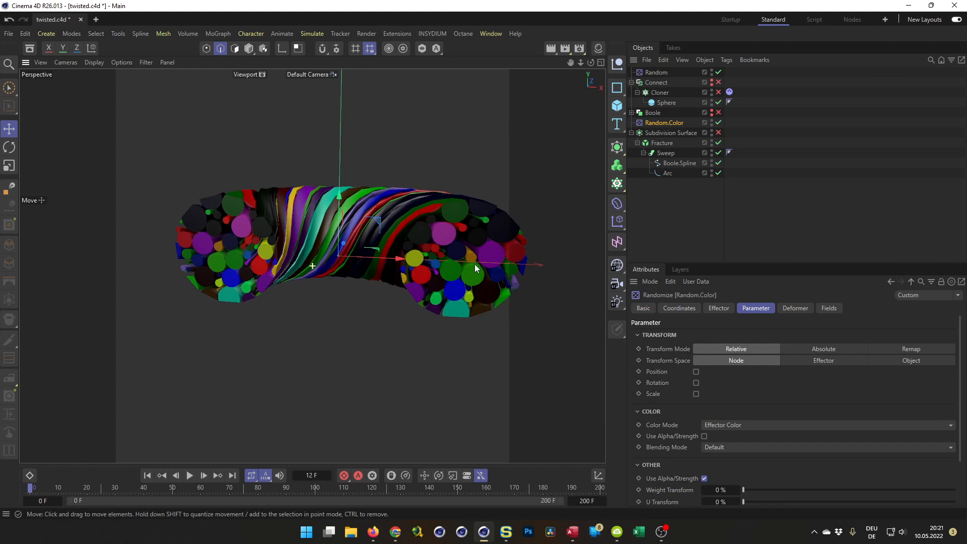
{"action": "scroll", "coordinate": [437, 240], "scroll_direction": "up", "scroll_amount": 5}
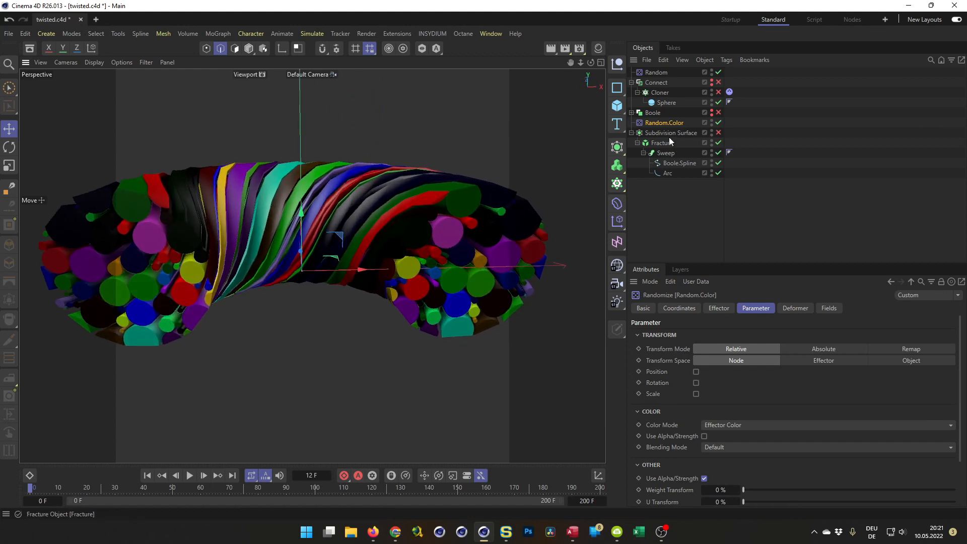
Enable the Subdivision Surface to check its effect on the coloured strands, and disable it again
{"action": "left_click", "coordinate": [717, 133]}
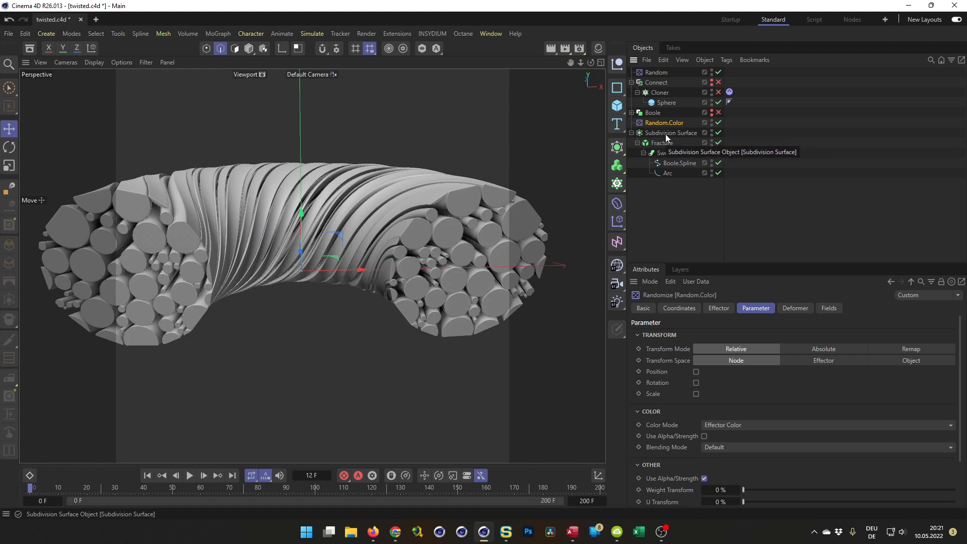
{"action": "left_click_drag", "start_coordinate": [289, 218], "coordinate": [302, 236], "text": "alt"}
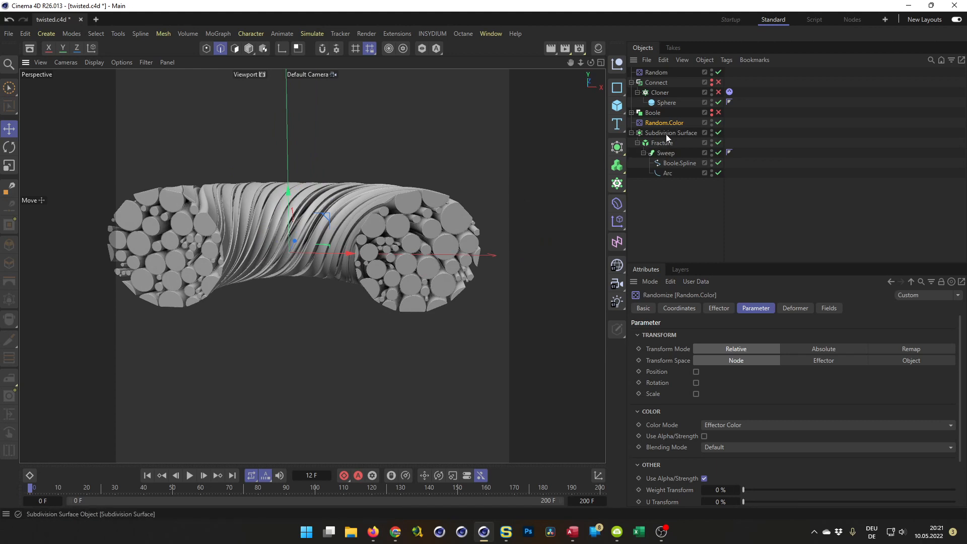
{"action": "left_click", "coordinate": [718, 133]}
Rearrange the hierarchy so the Fracture holds the Subdivision Surface with the Sweep inside it, preview the smoothing and save the scene
{"action": "left_click_drag", "start_coordinate": [669, 155], "coordinate": [673, 135]}
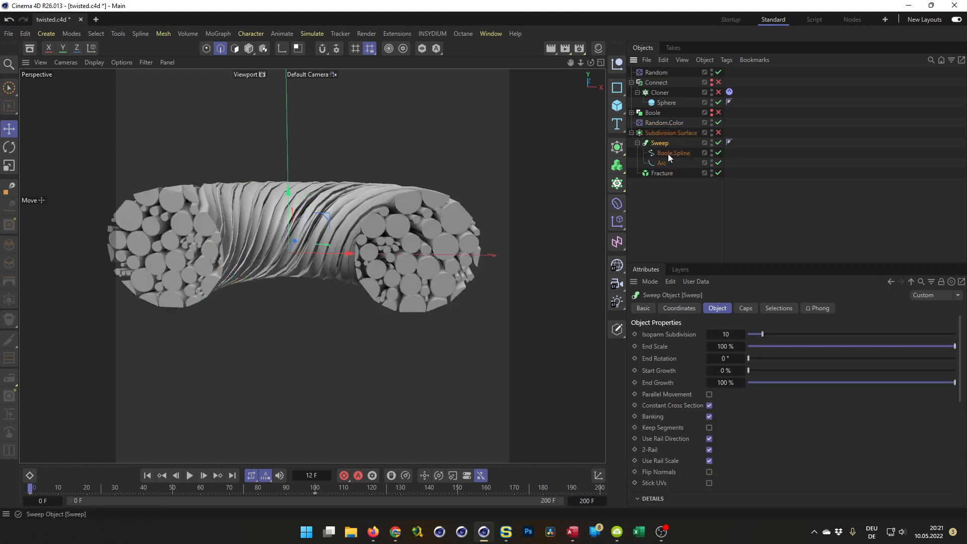
{"action": "left_click_drag", "start_coordinate": [659, 175], "coordinate": [658, 135]}
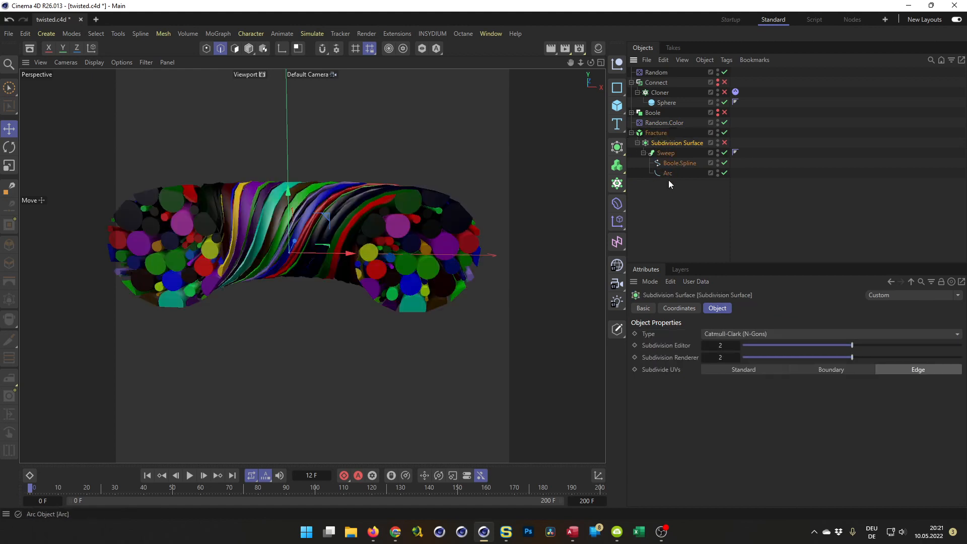
{"action": "left_click", "coordinate": [724, 143]}
{"action": "scroll", "coordinate": [302, 190], "scroll_direction": "up", "scroll_amount": 4}
{"action": "left_click_drag", "start_coordinate": [304, 192], "coordinate": [303, 242], "text": "alt"}
{"action": "scroll", "coordinate": [304, 196], "scroll_direction": "down", "scroll_amount": 5}
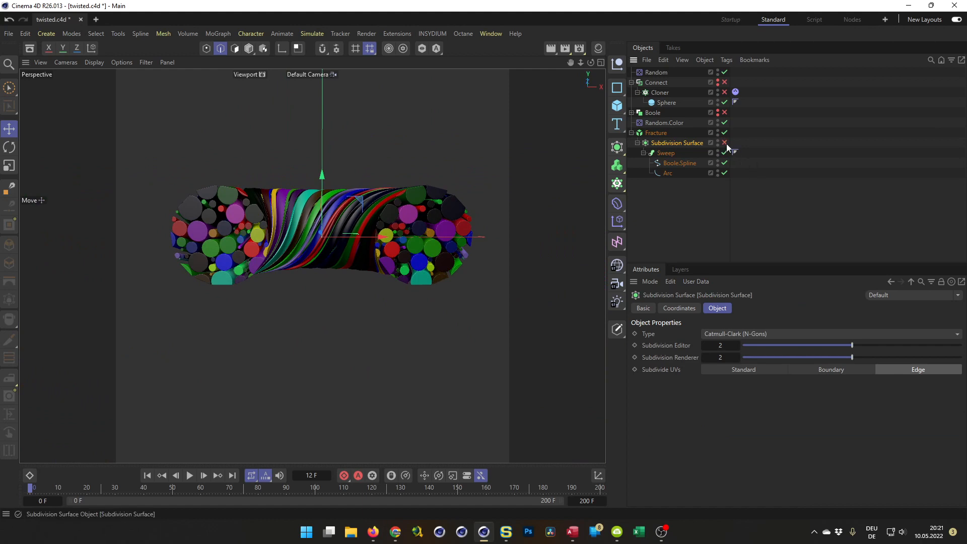
{"action": "key", "text": "ctrl+s"}
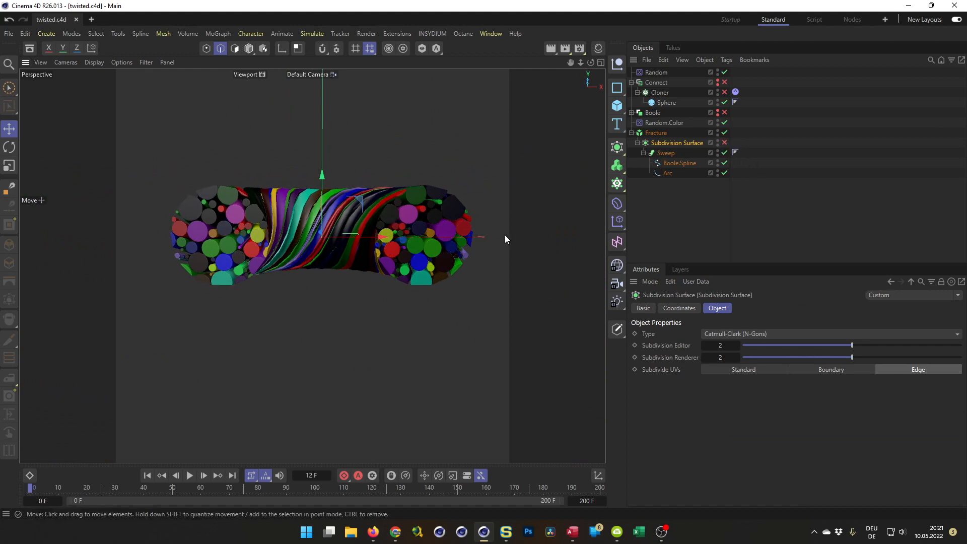
{"action": "left_click_drag", "start_coordinate": [333, 225], "coordinate": [299, 216], "text": "alt"}
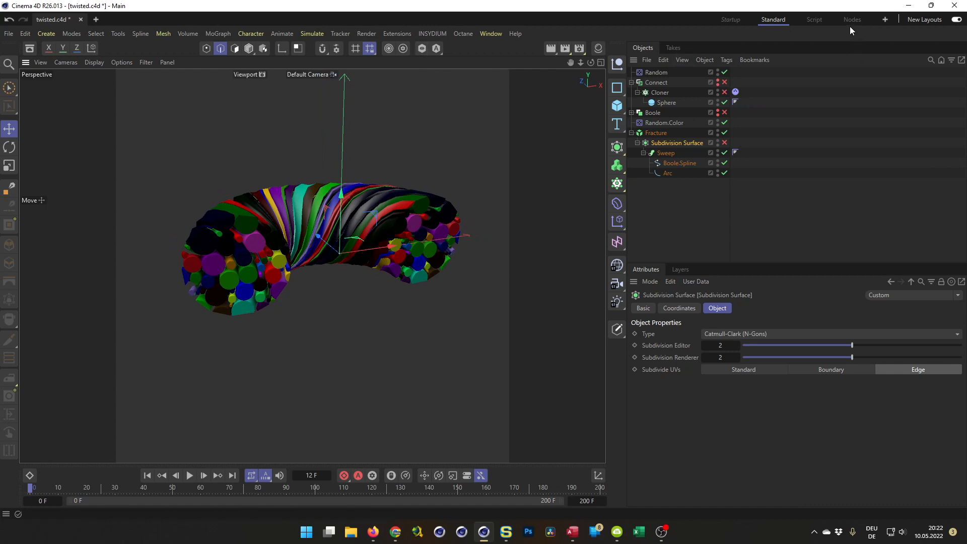
{"action": "left_click", "coordinate": [730, 21]}
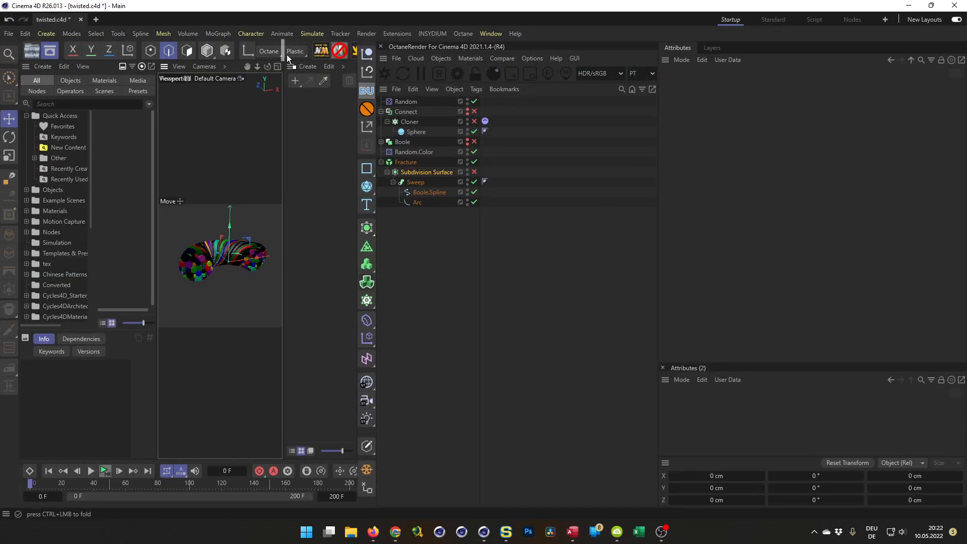
{"action": "left_click_drag", "start_coordinate": [287, 55], "coordinate": [288, 56]}
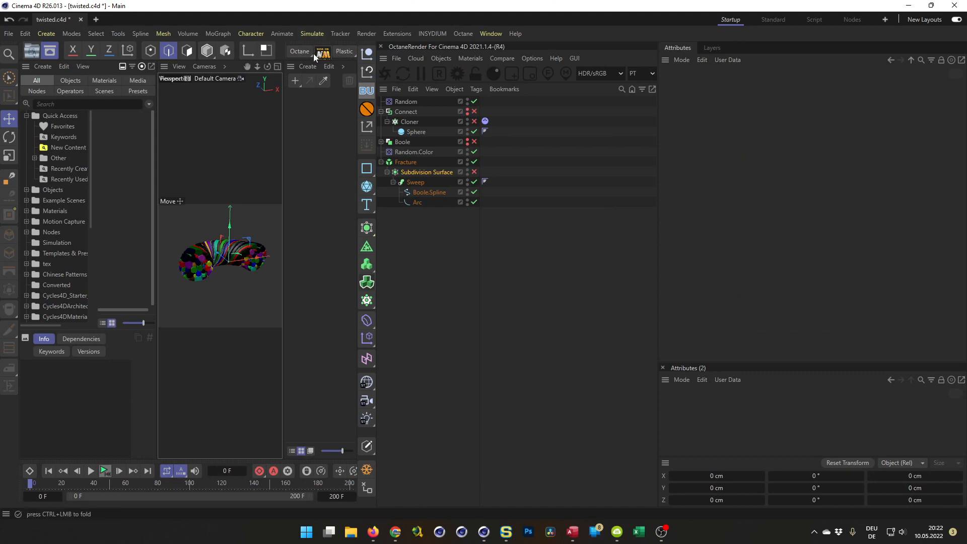
{"action": "left_click_drag", "start_coordinate": [283, 53], "coordinate": [192, 64]}
{"action": "left_click_drag", "start_coordinate": [361, 68], "coordinate": [508, 83]}
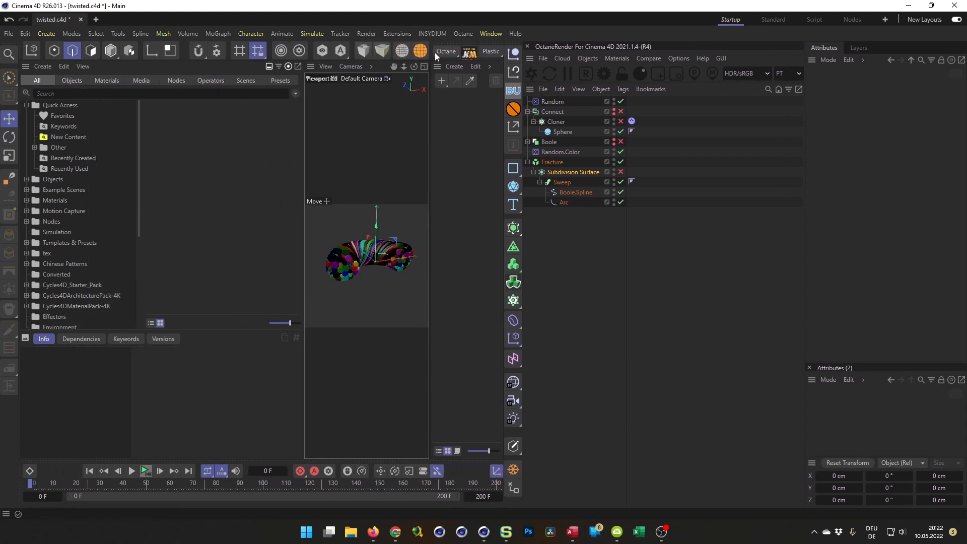
{"action": "key", "text": "ctrl+z"}
Add the Octane Rig Pro to the scene from the Startup layout and return to the Standard layout
{"action": "left_click", "coordinate": [733, 22]}
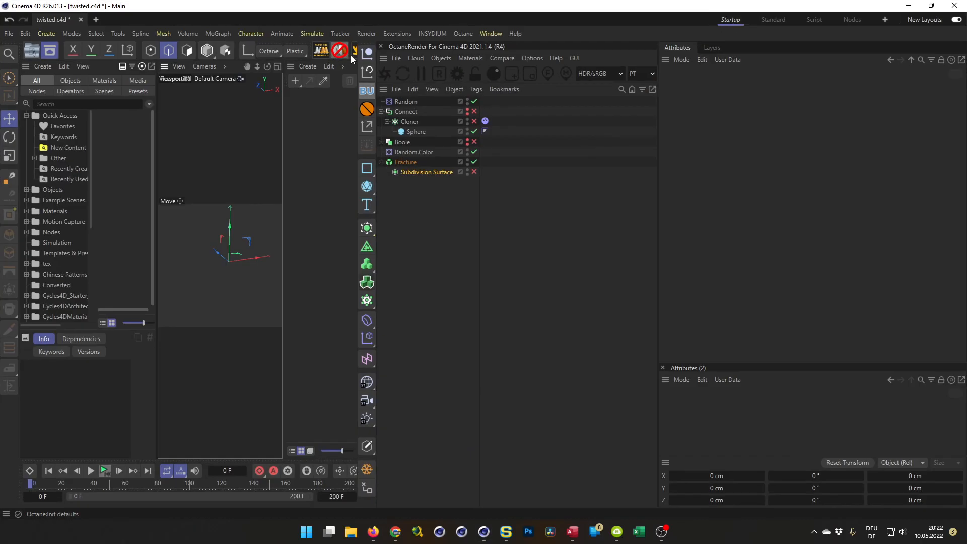
{"action": "left_click_drag", "start_coordinate": [349, 55], "coordinate": [313, 54]}
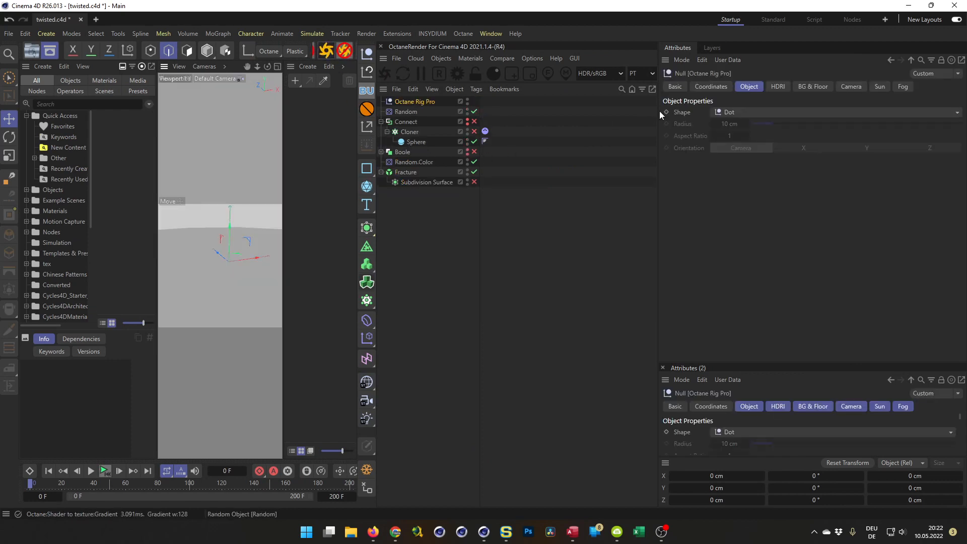
{"action": "left_click", "coordinate": [790, 23]}
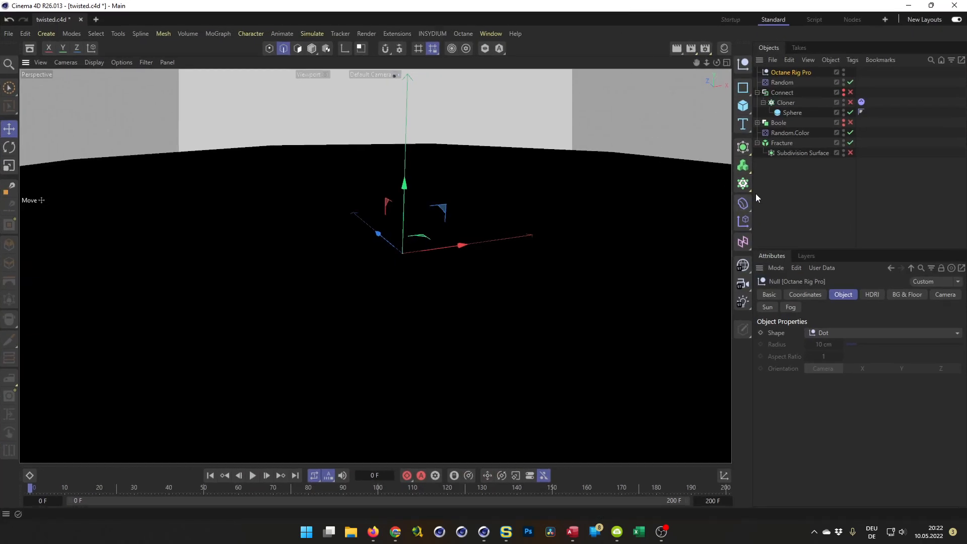
Widen the object hierarchy area and hide the Octane Rig Pro in the viewport
{"action": "left_click_drag", "start_coordinate": [728, 200], "coordinate": [443, 202]}
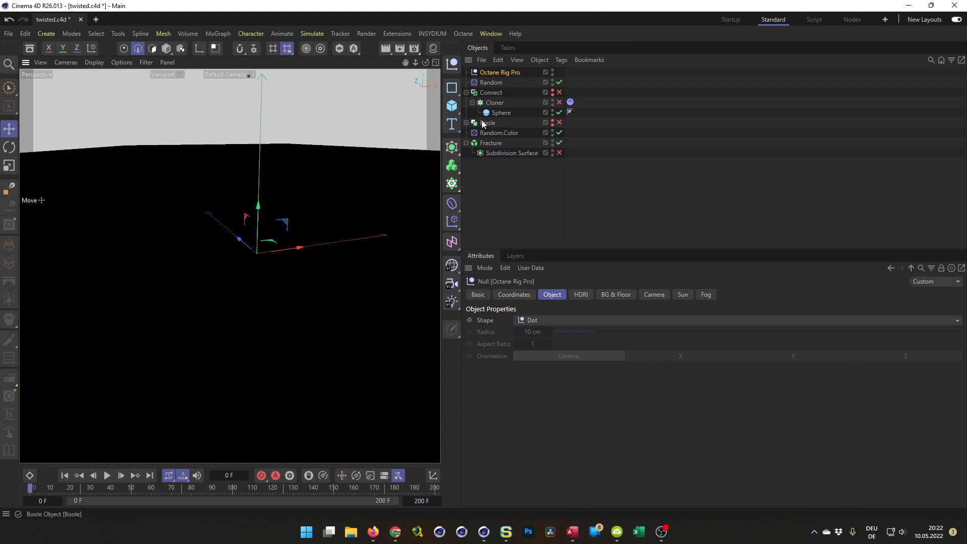
{"action": "mouse_move", "coordinate": [240, 233]}
{"action": "left_mouse_down", "text": "alt"}
{"action": "mouse_move", "coordinate": [233, 277]}
{"action": "mouse_move", "coordinate": [228, 238]}
{"action": "left_mouse_up", "text": "alt"}
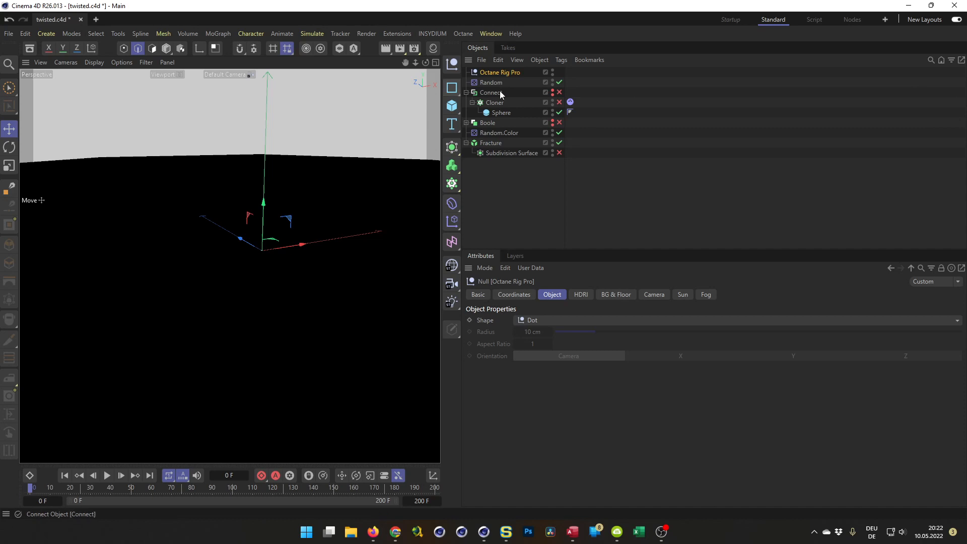
{"action": "left_click", "coordinate": [552, 71]}
{"action": "mouse_move", "coordinate": [229, 265]}
{"action": "left_mouse_down", "text": "alt"}
{"action": "mouse_move", "coordinate": [207, 263]}
{"action": "mouse_move", "coordinate": [253, 246]}
{"action": "mouse_move", "coordinate": [263, 261]}
{"action": "mouse_move", "coordinate": [287, 260]}
{"action": "mouse_move", "coordinate": [97, 276]}
{"action": "mouse_move", "coordinate": [345, 214]}
{"action": "mouse_move", "coordinate": [328, 224]}
{"action": "left_mouse_up", "text": "alt"}
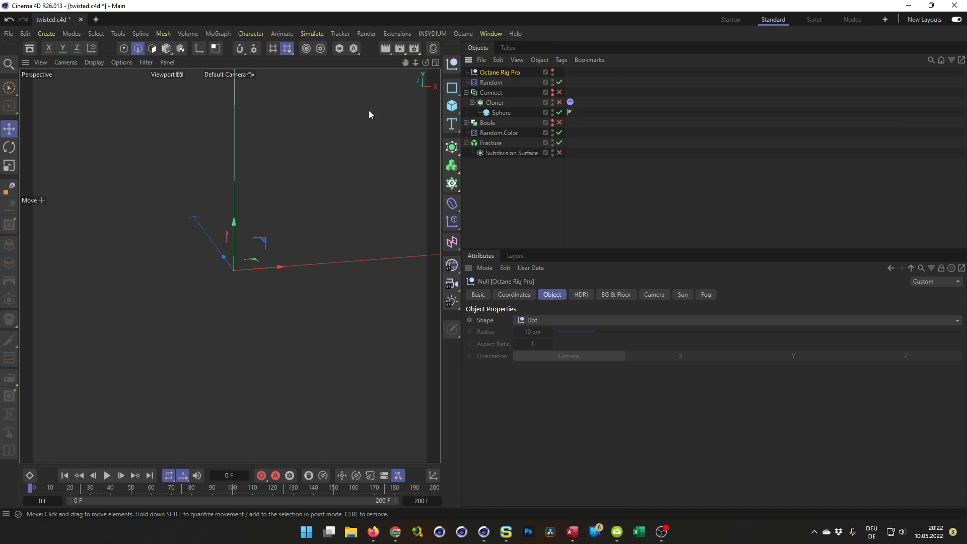
Reload the Standard layout and undo back past the Octane Rig Pro insertion to recover the Sweep inside the Subdivision Surface
{"action": "left_click", "coordinate": [736, 20]}
{"action": "left_click", "coordinate": [772, 20]}
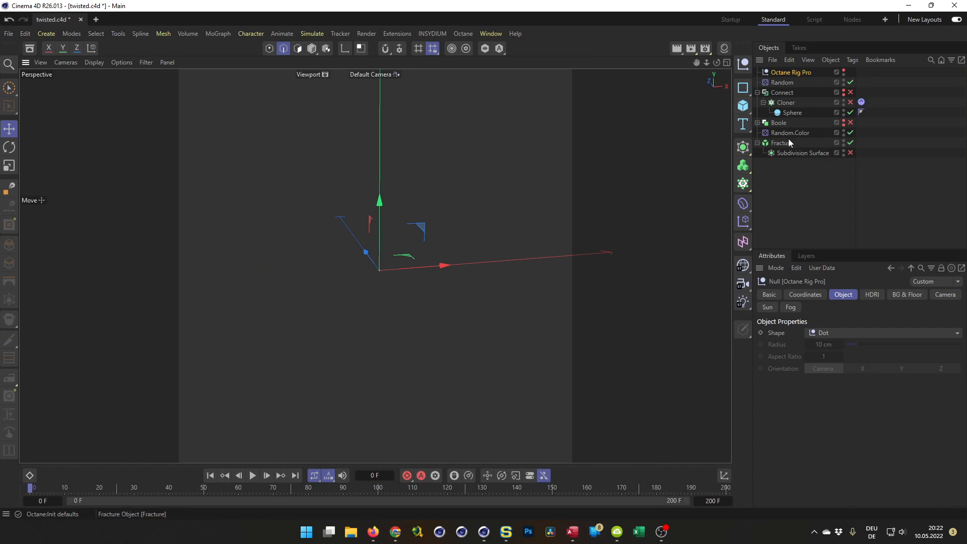
{"action": "left_click", "coordinate": [801, 153]}
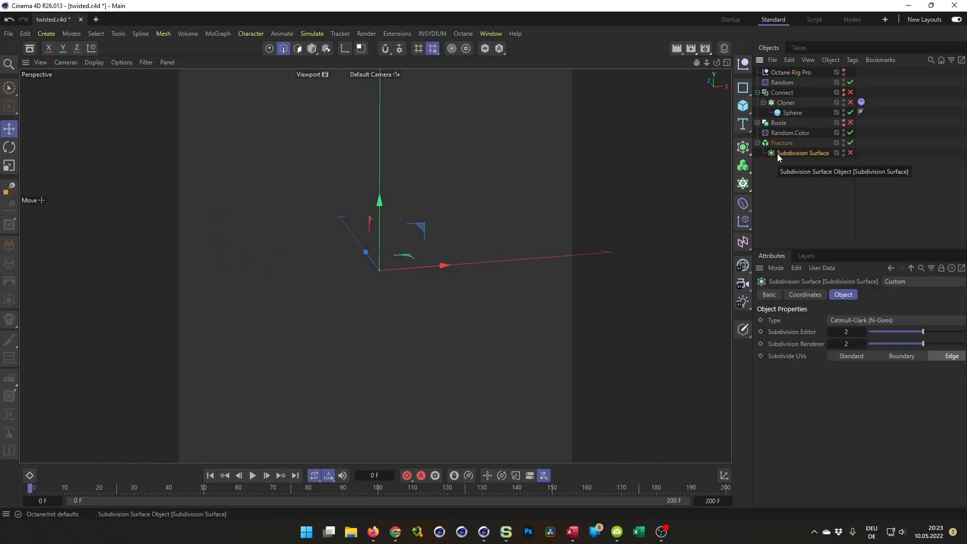
{"action": "key", "text": "ctrl+z"}
{"action": "key", "text": "ctrl+z"}
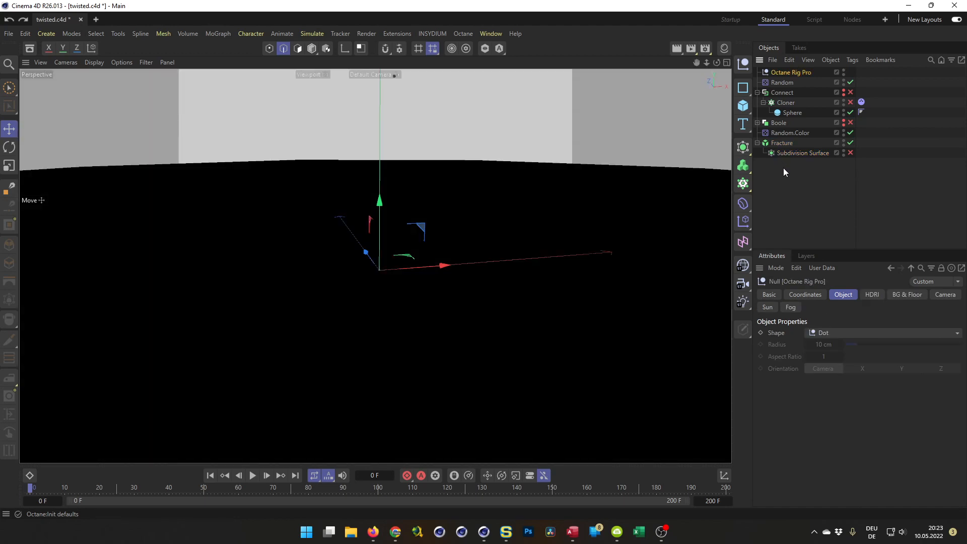
{"action": "key", "text": "ctrl+z"}
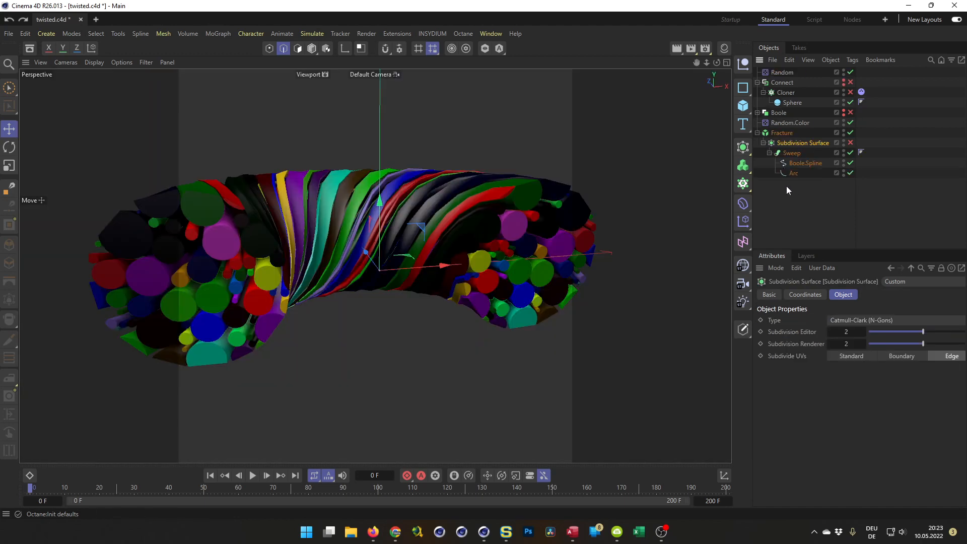
Add the Octane Rig Pro to the scene from the Nikomedias Octane For Layout folder of the Asset Browser, and close the browser
{"action": "scroll", "coordinate": [428, 245], "scroll_direction": "down", "scroll_amount": 4}
{"action": "middle_click_drag", "start_coordinate": [410, 245], "coordinate": [356, 260], "text": "alt"}
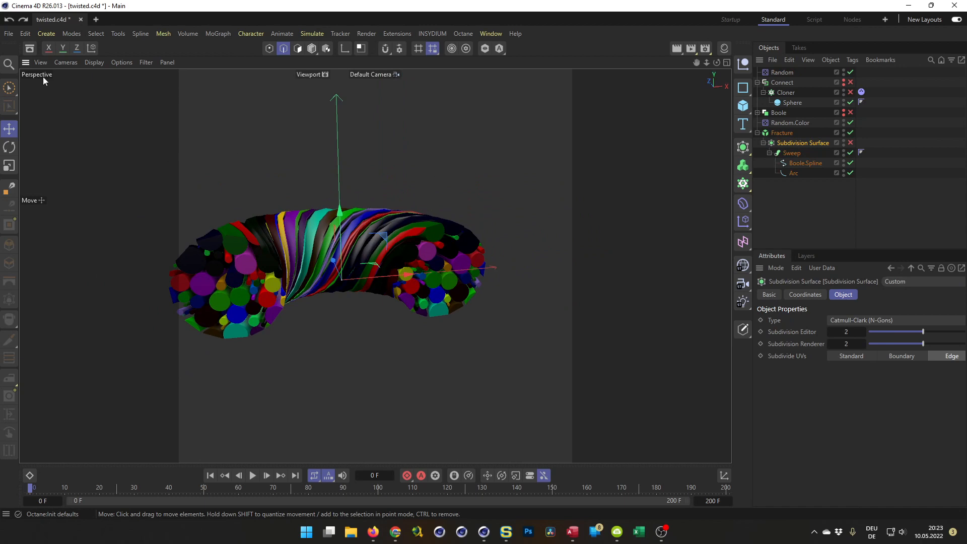
{"action": "left_click", "coordinate": [30, 48]}
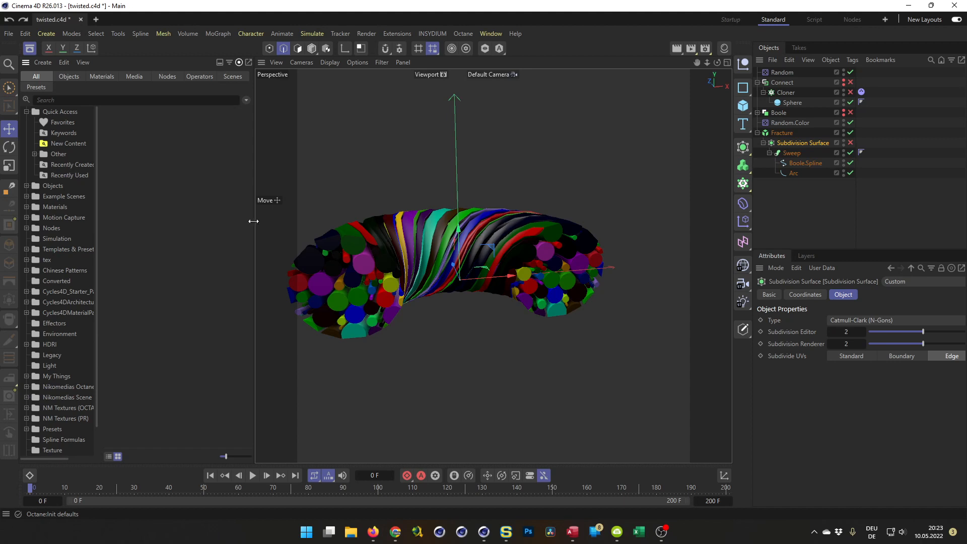
{"action": "left_click_drag", "start_coordinate": [253, 221], "coordinate": [278, 221]}
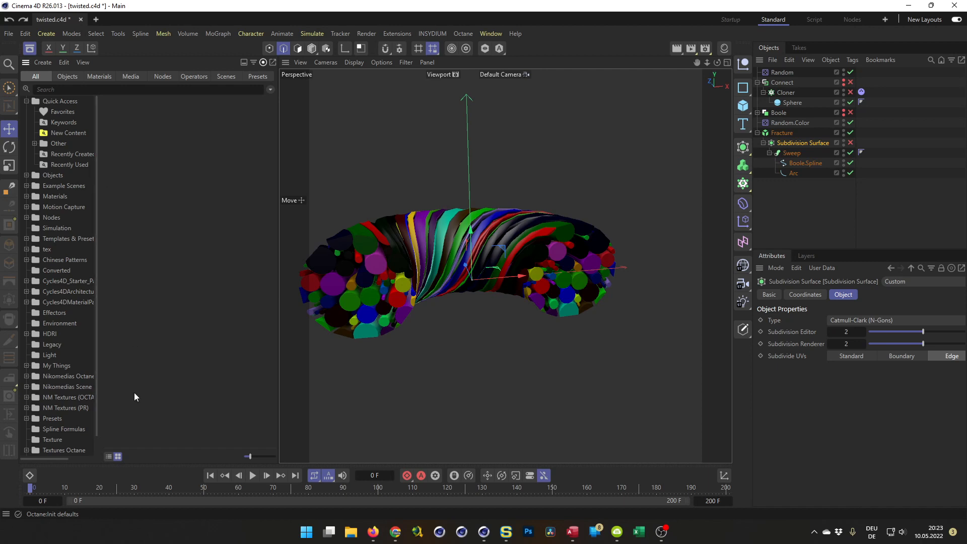
{"action": "mouse_move", "coordinate": [62, 458]}
{"action": "left_mouse_down"}
{"action": "mouse_move", "coordinate": [92, 462]}
{"action": "mouse_move", "coordinate": [61, 460]}
{"action": "left_mouse_up"}
{"action": "double_click", "coordinate": [54, 376]}
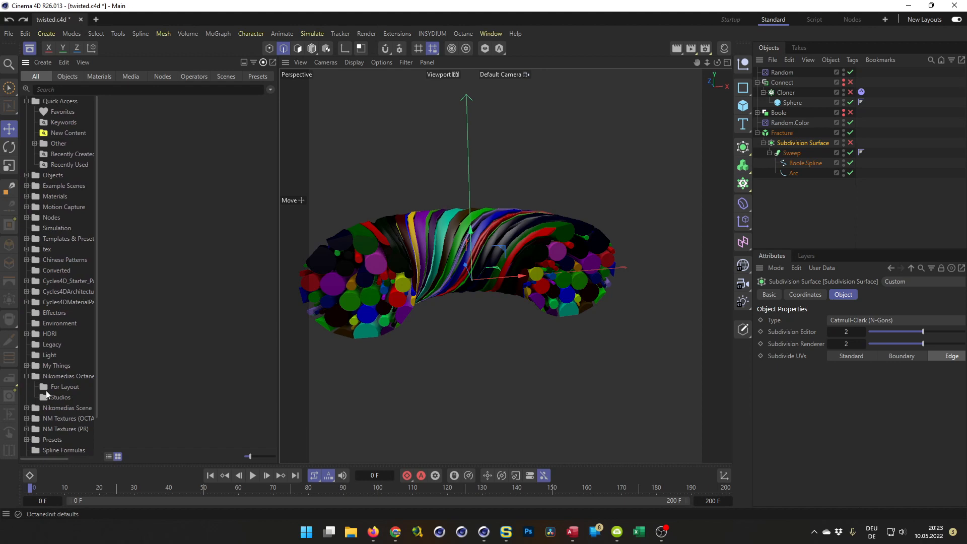
{"action": "left_click", "coordinate": [58, 386]}
{"action": "left_click_drag", "start_coordinate": [135, 134], "coordinate": [292, 231]}
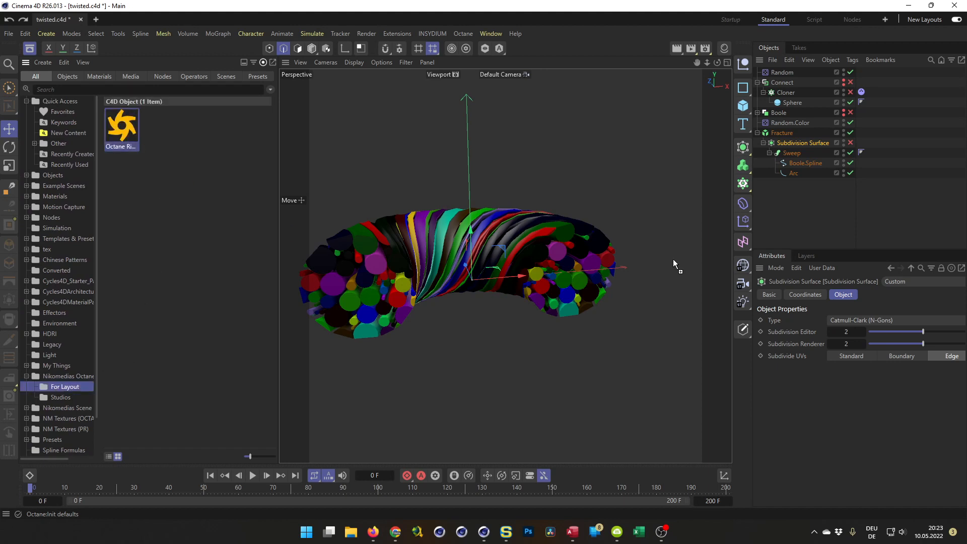
{"action": "left_click_drag", "start_coordinate": [673, 259], "coordinate": [672, 259]}
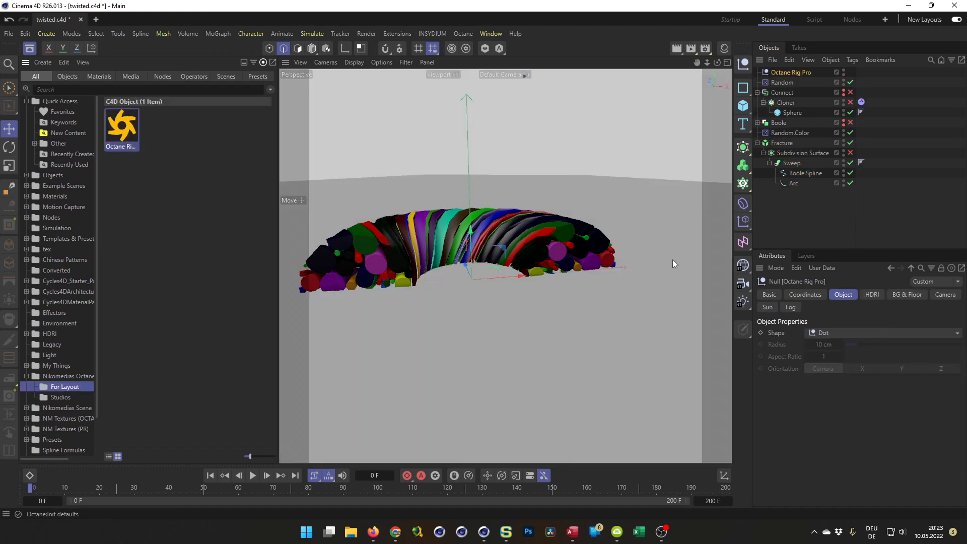
{"action": "left_click", "coordinate": [26, 102]}
{"action": "left_click", "coordinate": [30, 48]}
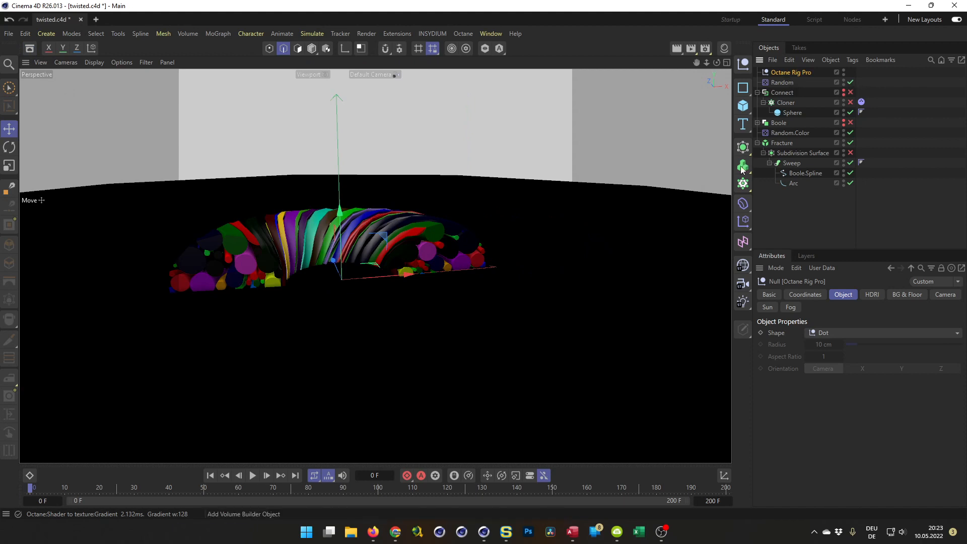
Lower the Octane Rig Pro's floor to -106 cm in its background and floor settings
{"action": "left_click", "coordinate": [892, 294]}
{"action": "scroll", "coordinate": [810, 416], "scroll_direction": "down", "scroll_amount": 1}
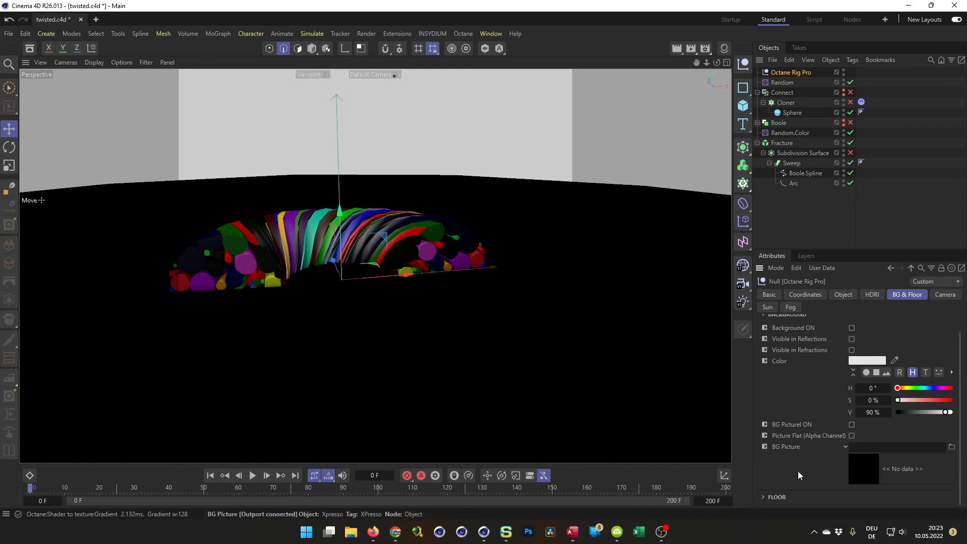
{"action": "left_click", "coordinate": [764, 495]}
{"action": "scroll", "coordinate": [781, 464], "scroll_direction": "down", "scroll_amount": 3}
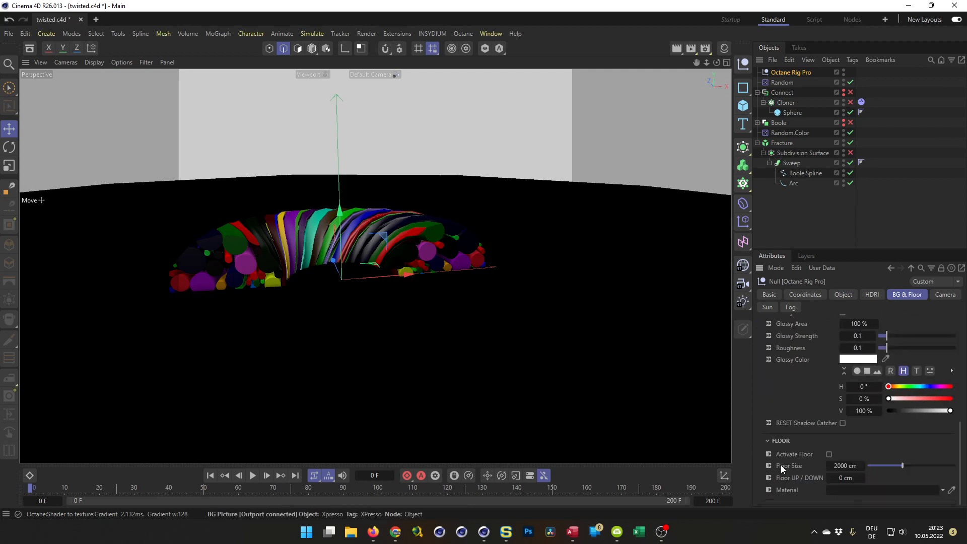
{"action": "scroll", "coordinate": [821, 344], "scroll_direction": "up", "scroll_amount": 3}
{"action": "scroll", "coordinate": [822, 348], "scroll_direction": "down", "scroll_amount": 2}
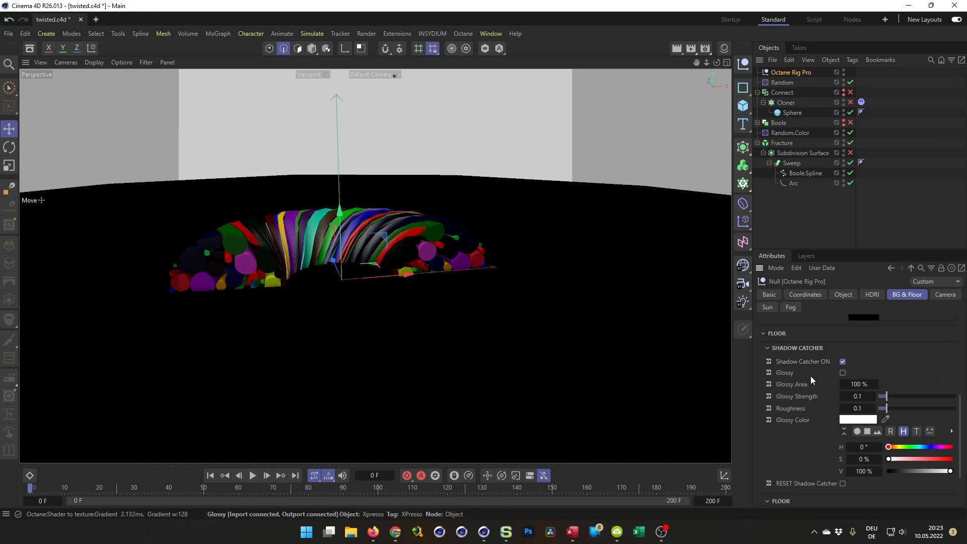
{"action": "scroll", "coordinate": [810, 376], "scroll_direction": "down", "scroll_amount": 2}
{"action": "left_click_drag", "start_coordinate": [844, 480], "coordinate": [817, 481]}
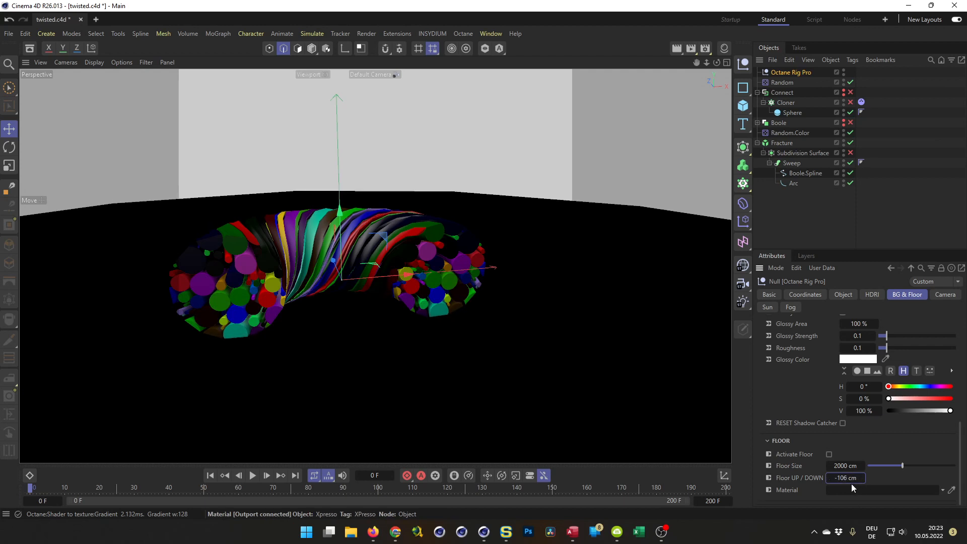
Frame the twisted sweep, open a smaller Octane Live Viewer window and start a live render of the scene
{"action": "right_click_drag", "start_coordinate": [390, 296], "coordinate": [527, 328], "text": "alt"}
{"action": "left_click_drag", "start_coordinate": [527, 327], "coordinate": [521, 327], "text": "alt"}
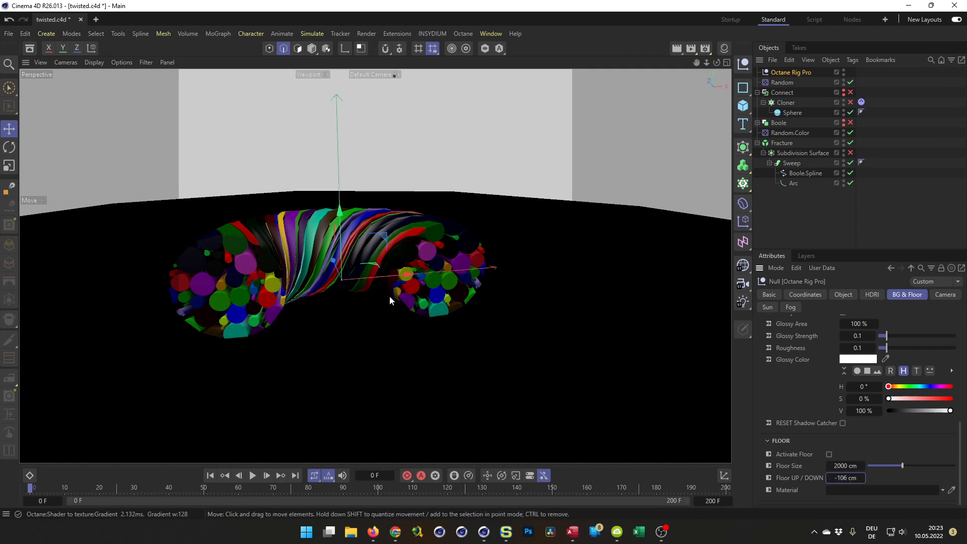
{"action": "right_click_drag", "start_coordinate": [522, 327], "coordinate": [465, 328], "text": "alt"}
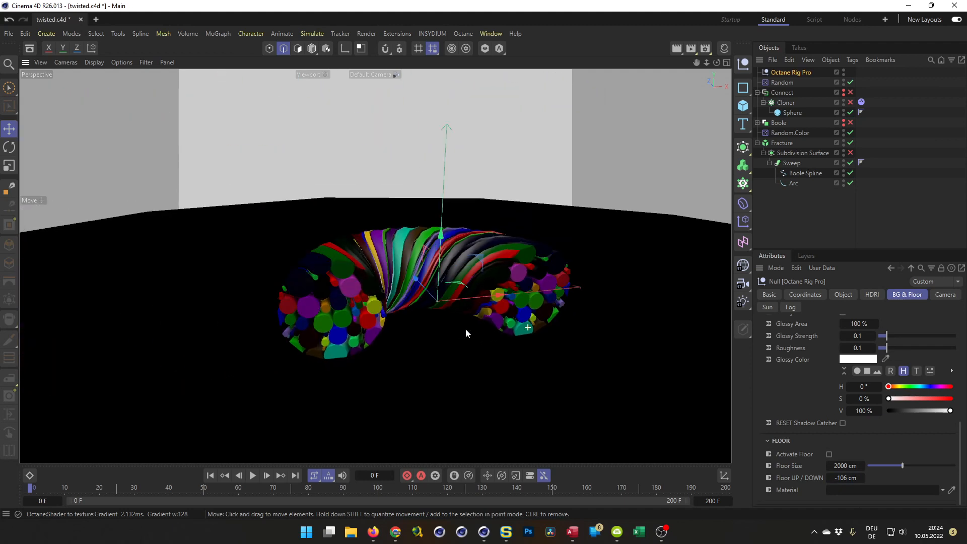
{"action": "middle_click_drag", "start_coordinate": [521, 321], "coordinate": [491, 329], "text": "alt"}
{"action": "right_click_drag", "start_coordinate": [492, 316], "coordinate": [489, 306], "text": "alt"}
{"action": "middle_click_drag", "start_coordinate": [490, 307], "coordinate": [478, 255], "text": "alt"}
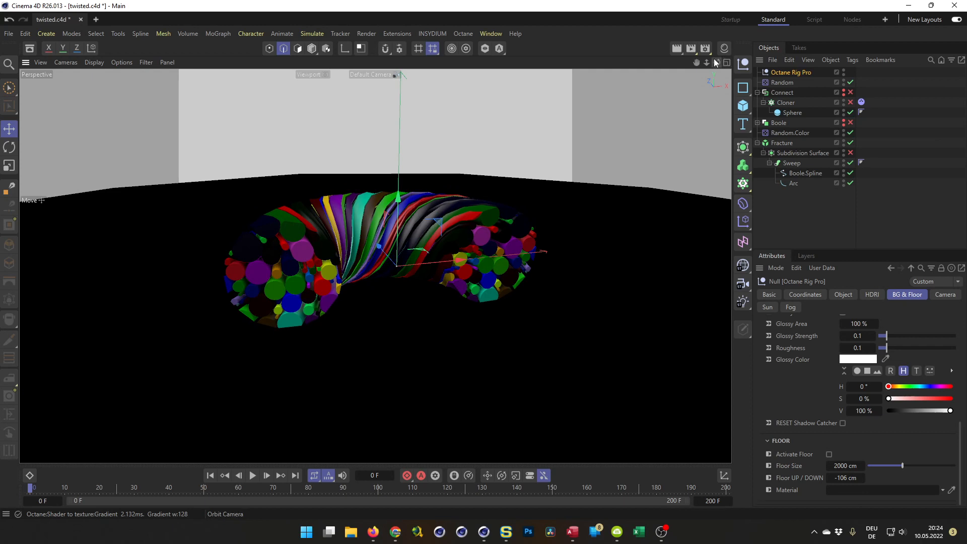
{"action": "left_click", "coordinate": [455, 33]}
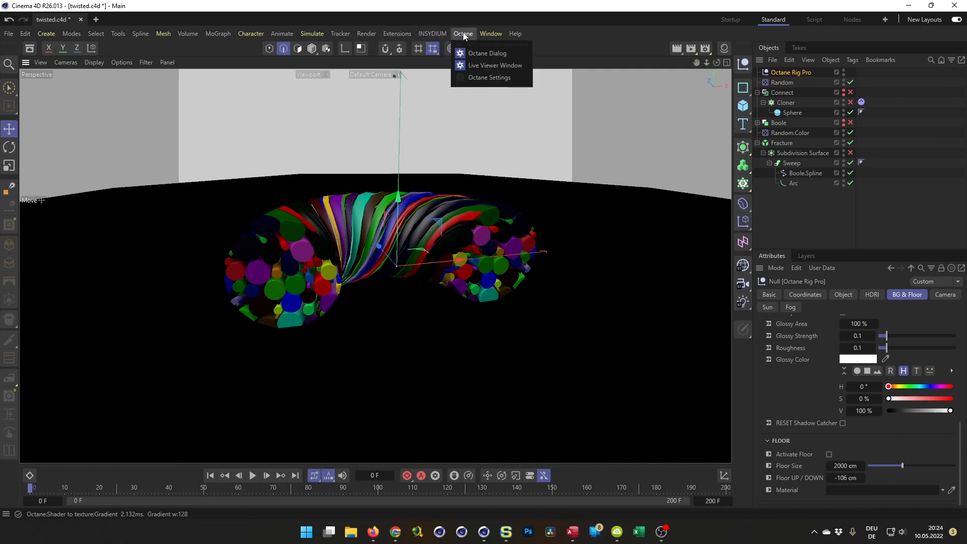
{"action": "left_click", "coordinate": [479, 65]}
{"action": "left_click_drag", "start_coordinate": [497, 214], "coordinate": [631, 66]}
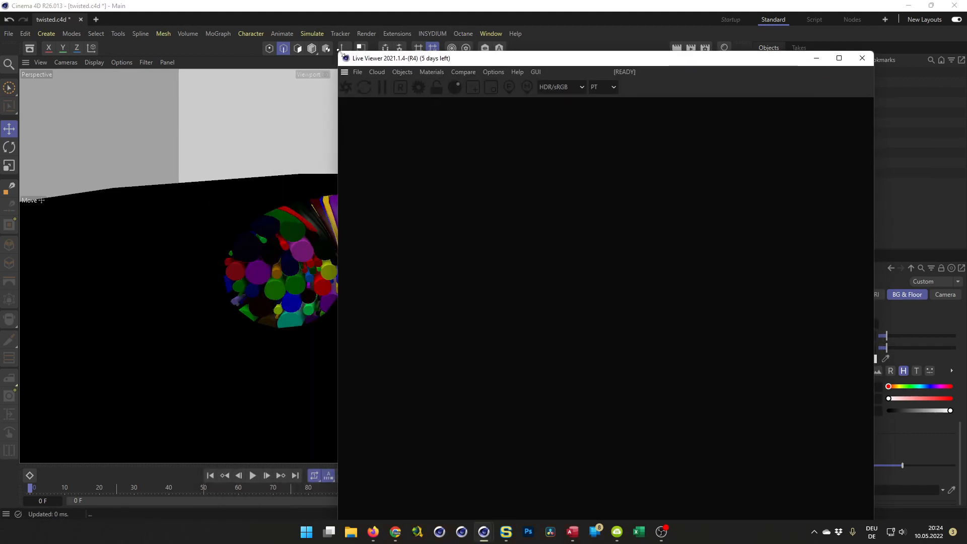
{"action": "left_click_drag", "start_coordinate": [338, 52], "coordinate": [524, 207]}
{"action": "left_click_drag", "start_coordinate": [582, 220], "coordinate": [549, 148]}
{"action": "left_click", "coordinate": [499, 171]}
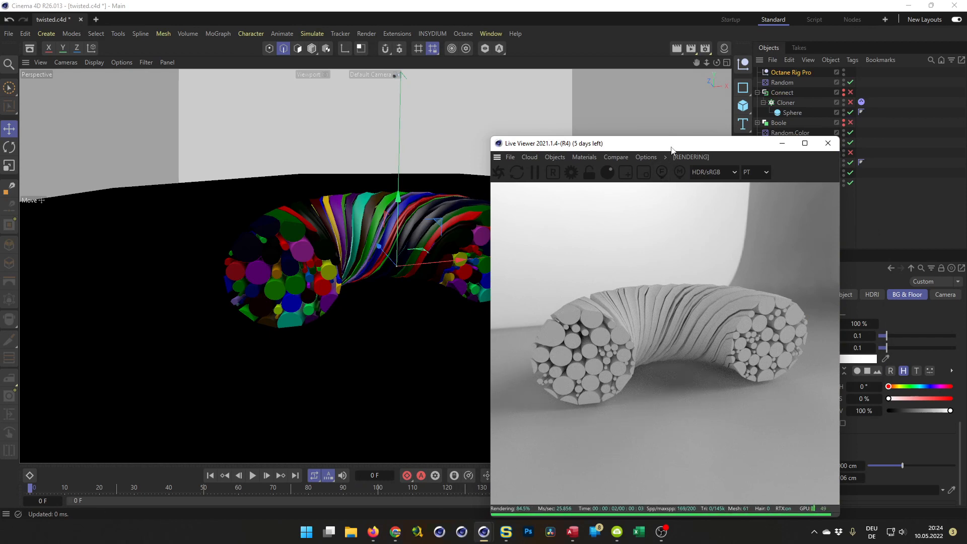
Set the rig's floor height to -100 cm while checking the strand ends close up in the live render
{"action": "left_click_drag", "start_coordinate": [670, 145], "coordinate": [423, 95]}
{"action": "scroll", "coordinate": [572, 311], "scroll_direction": "up", "scroll_amount": 2}
{"action": "scroll", "coordinate": [572, 310], "scroll_direction": "up", "scroll_amount": 3}
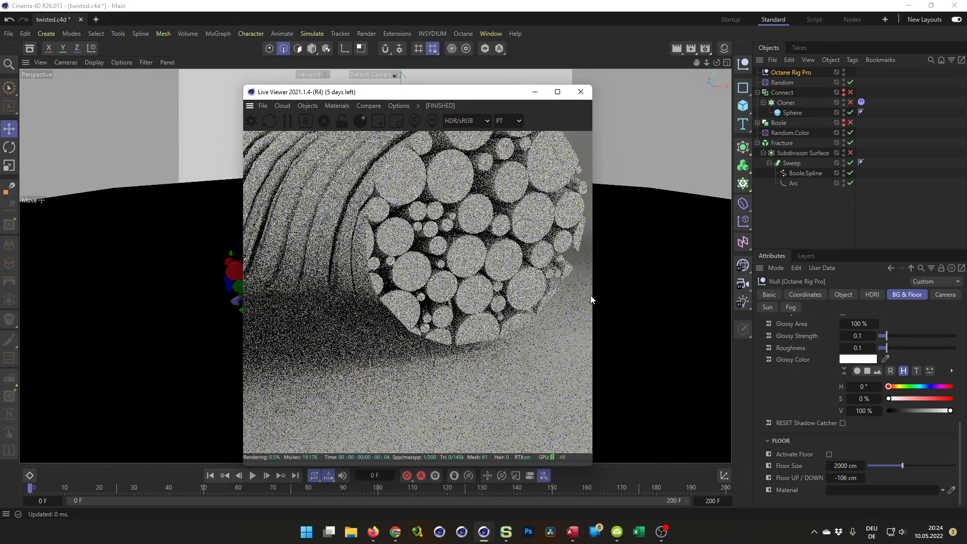
{"action": "double_click", "coordinate": [845, 477]}
{"action": "key", "text": "BackSpace"}
{"action": "type", "text": "-100"}
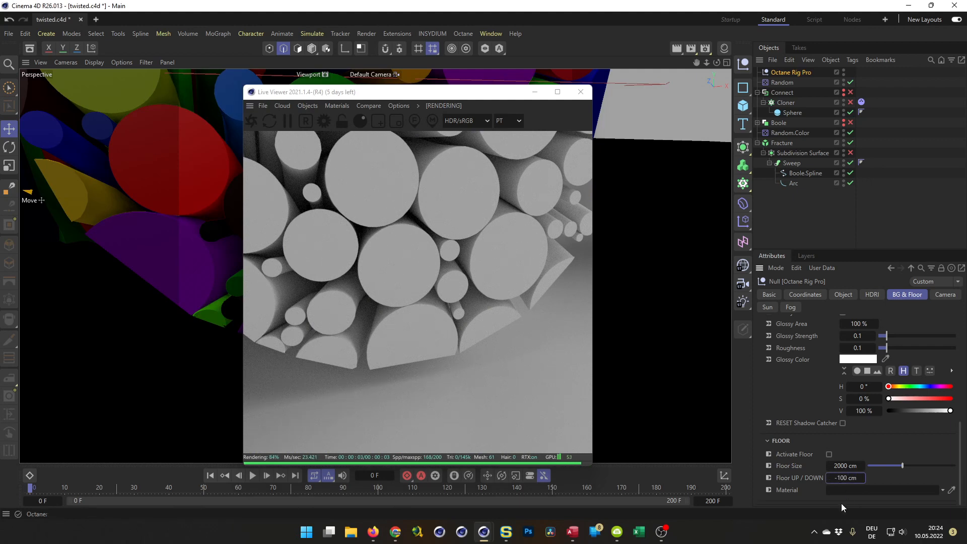
{"action": "key", "text": "Return"}
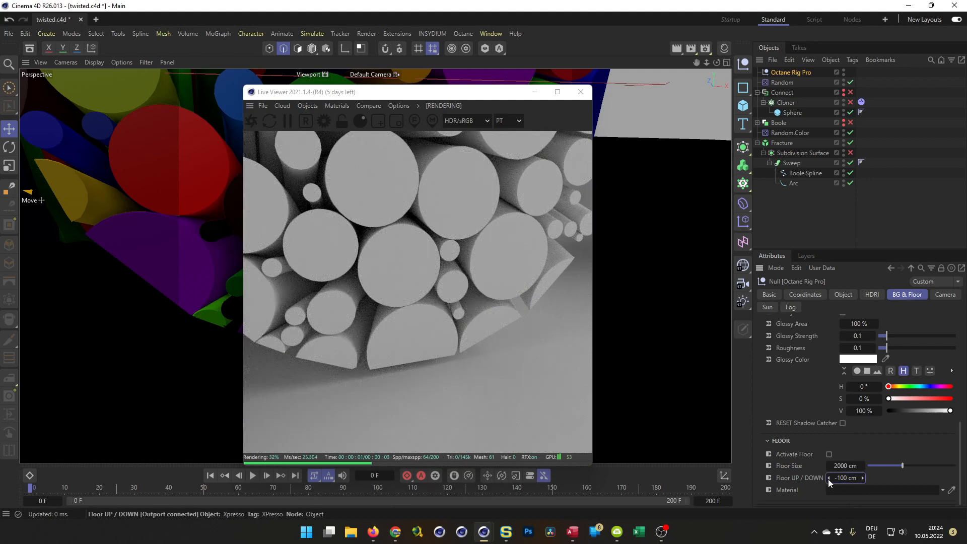
Raise the rig's floor in small increments to -96 cm so it meets the underside of the sweep
{"action": "left_click", "coordinate": [828, 478]}
{"action": "left_click", "coordinate": [862, 479]}
{"action": "left_click", "coordinate": [862, 480]}
{"action": "left_click", "coordinate": [863, 480]}
{"action": "left_click", "coordinate": [863, 481]}
{"action": "right_click_drag", "start_coordinate": [478, 320], "coordinate": [278, 331]}
{"action": "left_click_drag", "start_coordinate": [277, 333], "coordinate": [421, 303]}
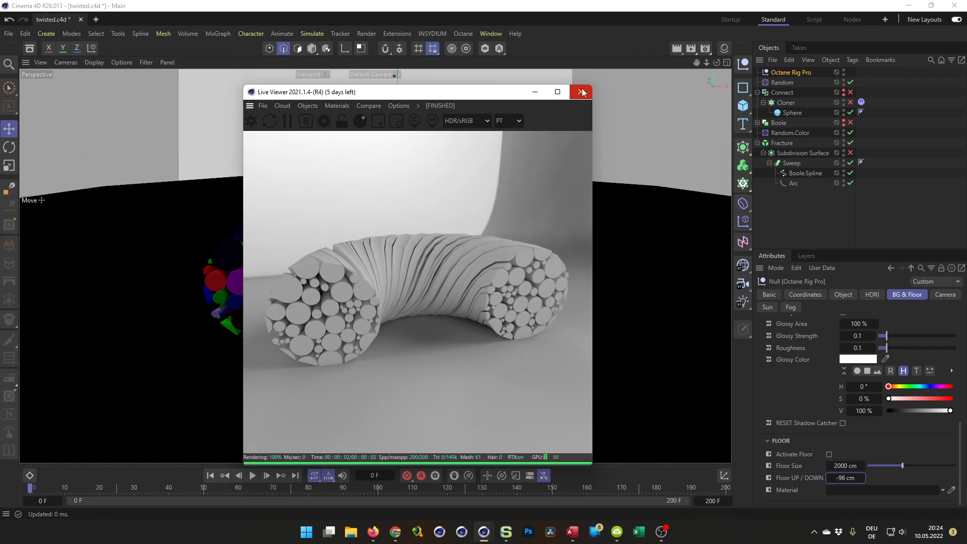
Show the Material Manager and open the Octane Node Editor beside the Live Viewer
{"action": "left_click_drag", "start_coordinate": [503, 92], "coordinate": [358, 76]}
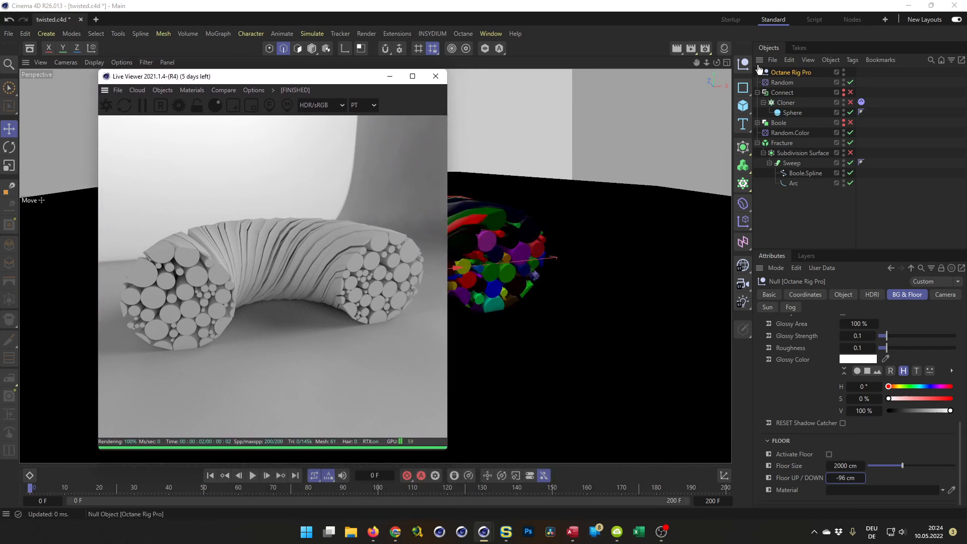
{"action": "left_click", "coordinate": [724, 48]}
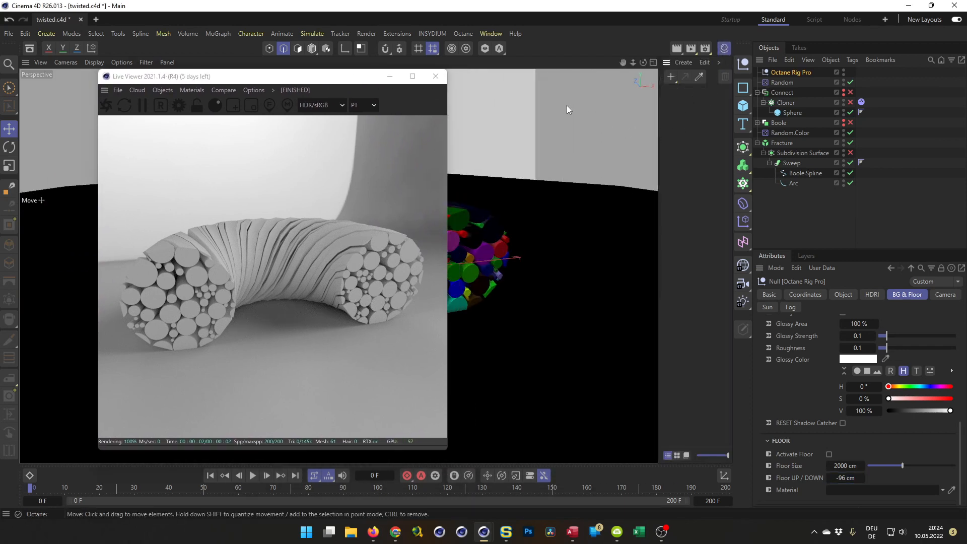
{"action": "left_click", "coordinate": [192, 90]}
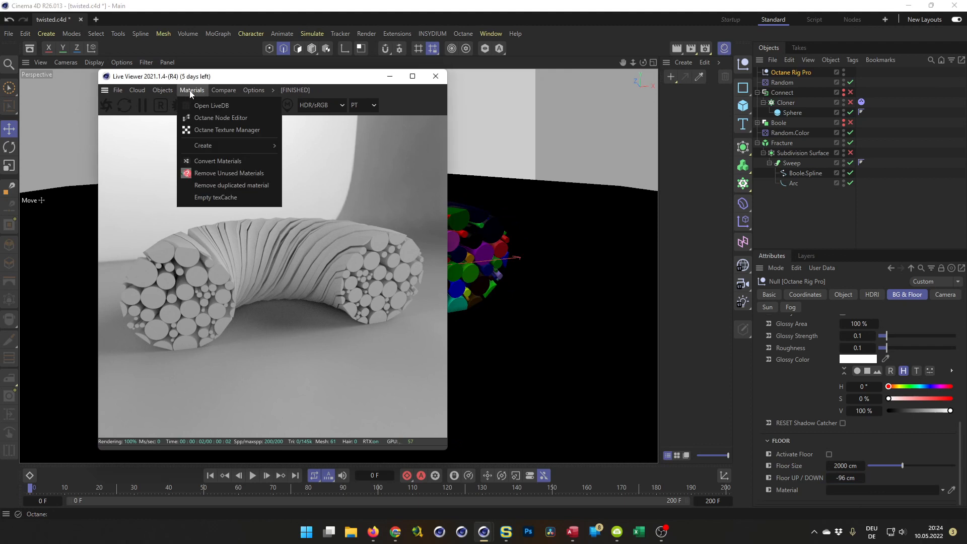
{"action": "left_click", "coordinate": [211, 117]}
{"action": "left_click_drag", "start_coordinate": [372, 214], "coordinate": [627, 165]}
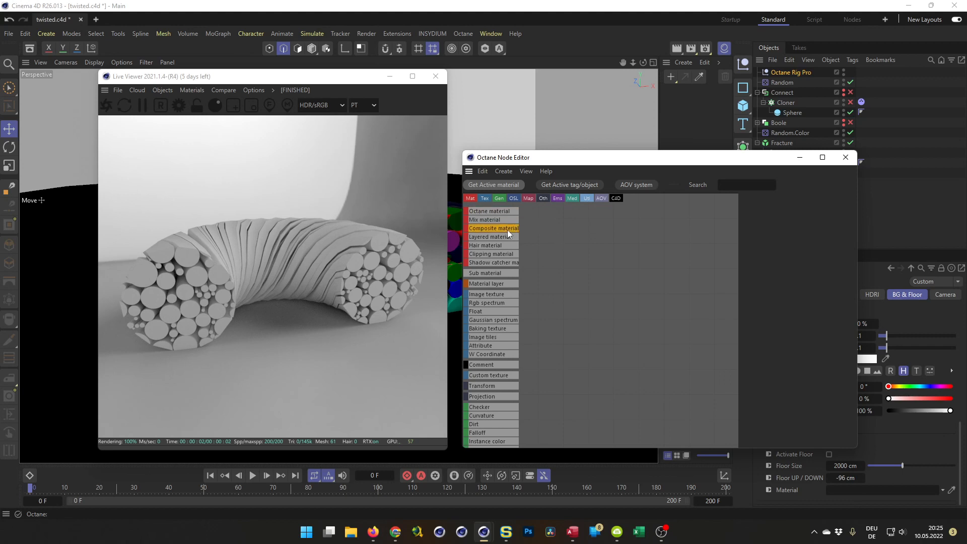
Create a new Octane material with material type Specular and the GGX (energy preserving) BRDF model
{"action": "left_click_drag", "start_coordinate": [487, 214], "coordinate": [644, 226]}
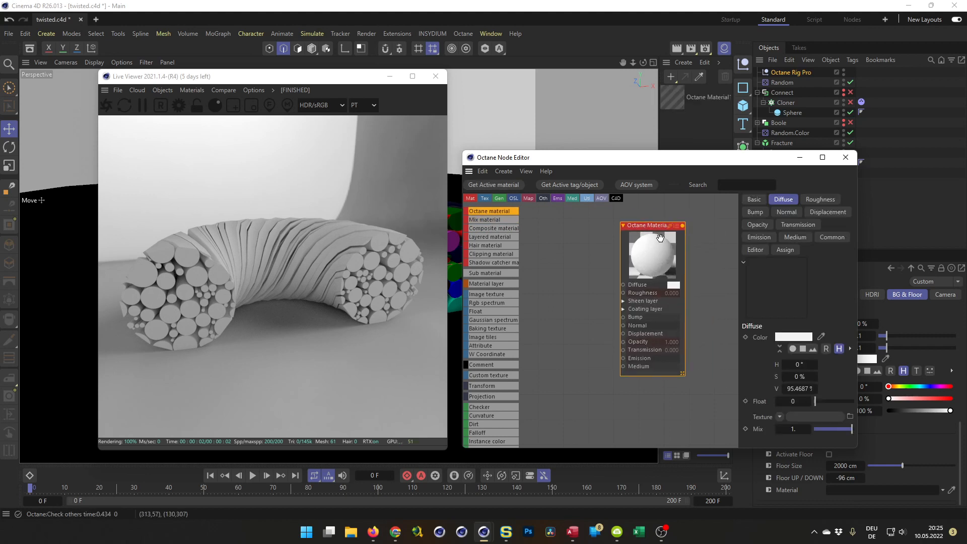
{"action": "left_click", "coordinate": [753, 198]}
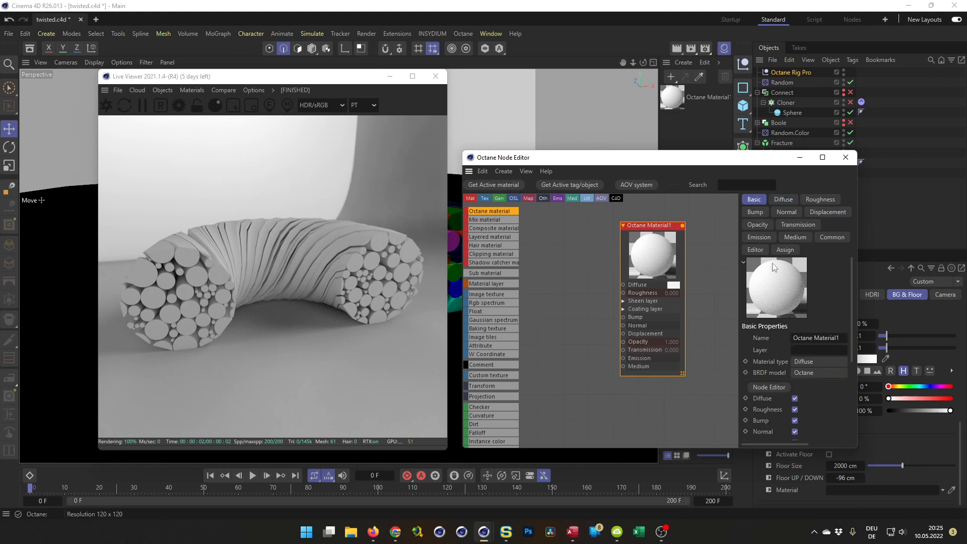
{"action": "left_click", "coordinate": [810, 362]}
{"action": "left_click", "coordinate": [825, 397]}
{"action": "left_click", "coordinate": [811, 385]}
{"action": "left_click", "coordinate": [827, 436]}
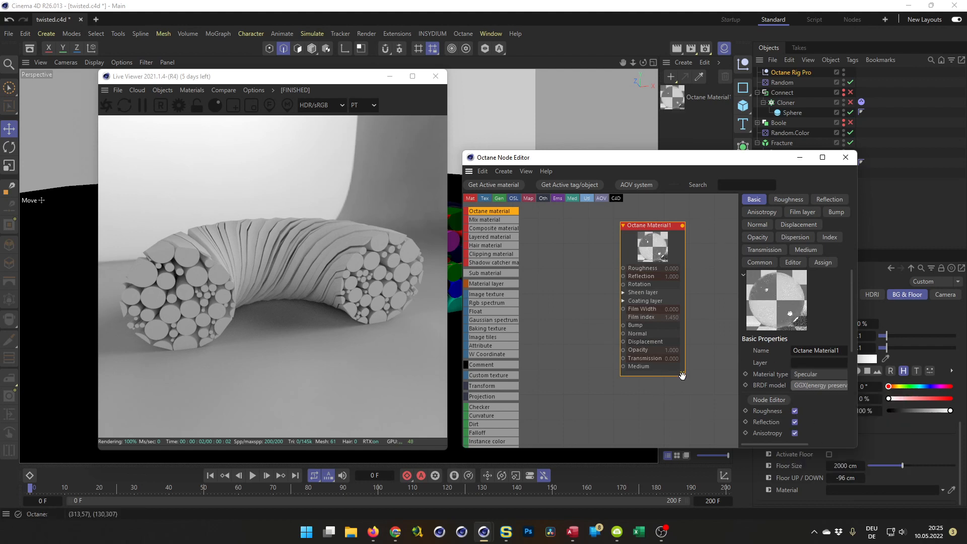
Enlarge and reposition the Octane material's node, and move the Node Editor window clear of the object hierarchy
{"action": "left_click_drag", "start_coordinate": [681, 375], "coordinate": [706, 427]}
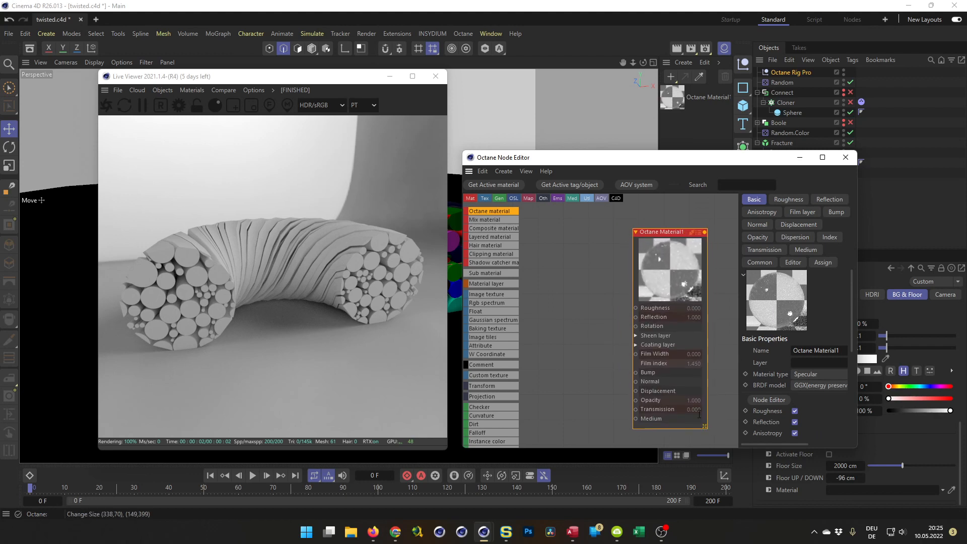
{"action": "left_click_drag", "start_coordinate": [675, 231], "coordinate": [692, 211]}
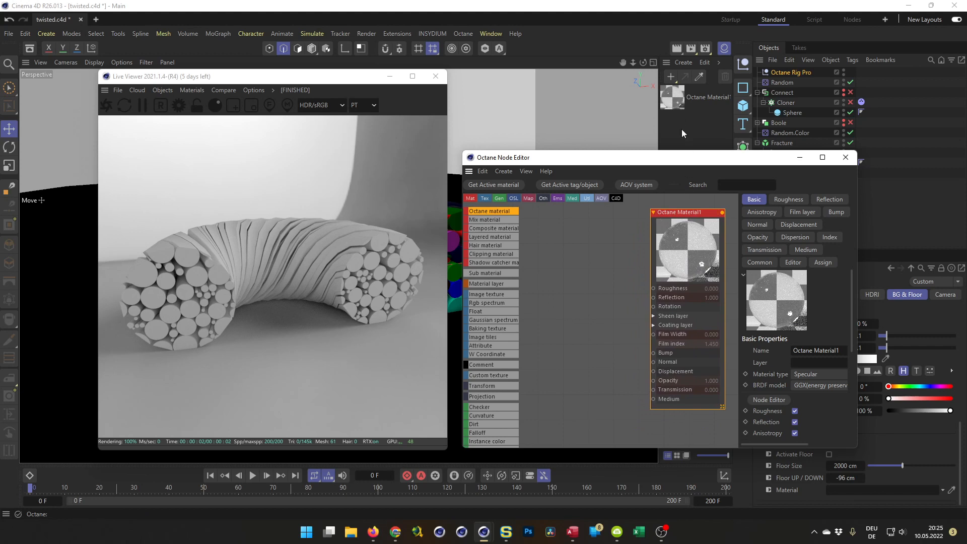
{"action": "left_click_drag", "start_coordinate": [678, 161], "coordinate": [502, 152]}
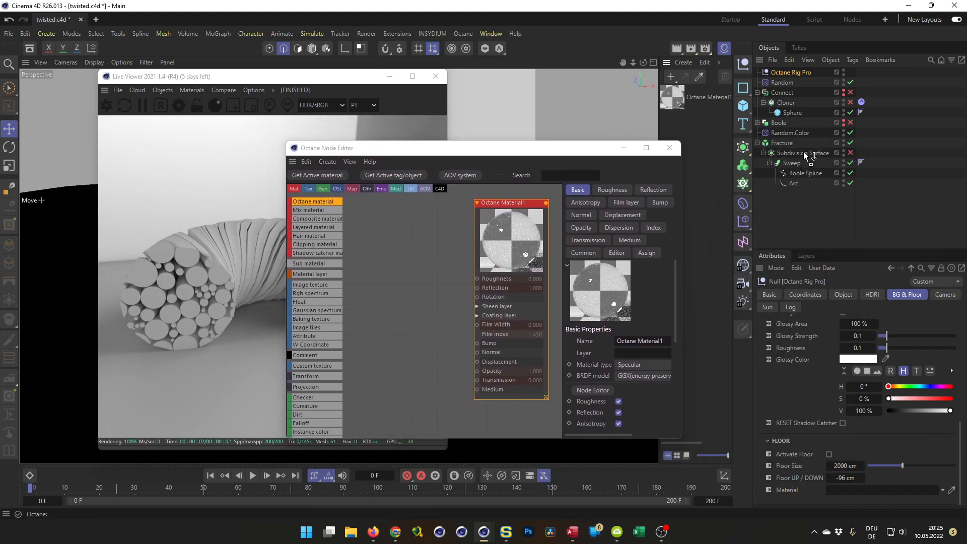
Apply the specular Octane material to the Fracture object and move the Node Editor clear of the rendered sweep
{"action": "left_click_drag", "start_coordinate": [804, 154], "coordinate": [787, 142]}
{"action": "left_click_drag", "start_coordinate": [500, 147], "coordinate": [688, 133]}
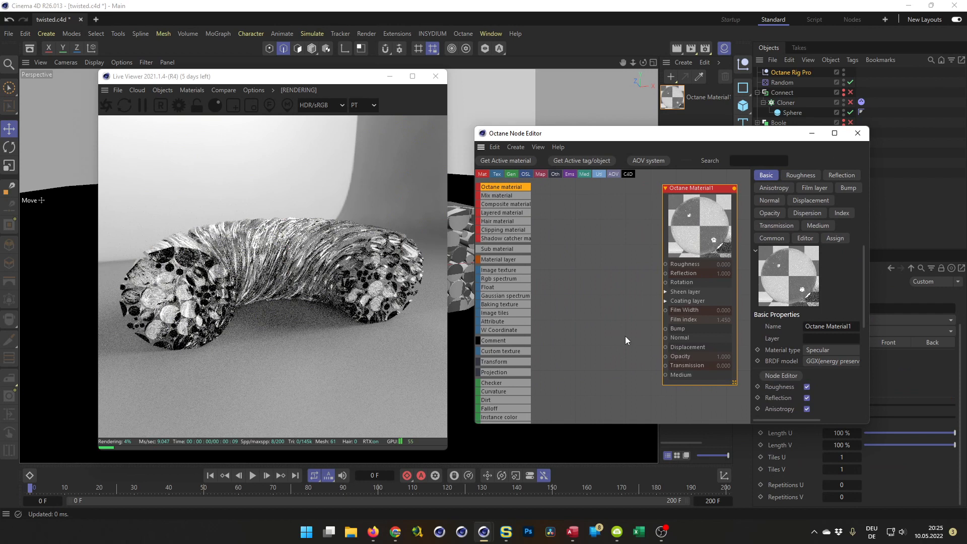
Add a Scattering Medium node to the Octane material's Medium input
{"action": "left_click_drag", "start_coordinate": [665, 374], "coordinate": [634, 391]}
{"action": "left_click", "coordinate": [694, 386]}
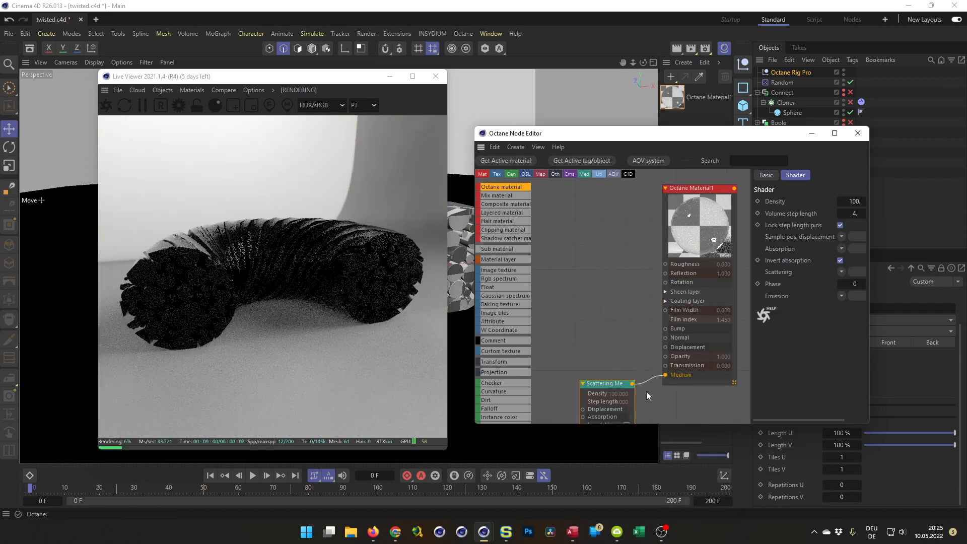
{"action": "left_click_drag", "start_coordinate": [613, 359], "coordinate": [629, 341]}
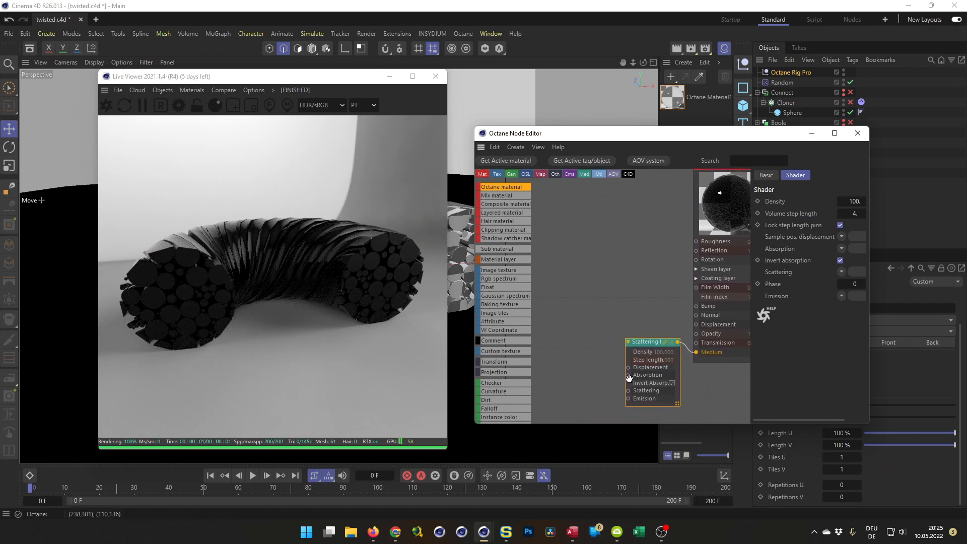
Add an Mg color shader node to the scattering medium's Absorption input and place it with space for another node between
{"action": "left_click_drag", "start_coordinate": [628, 376], "coordinate": [591, 365]}
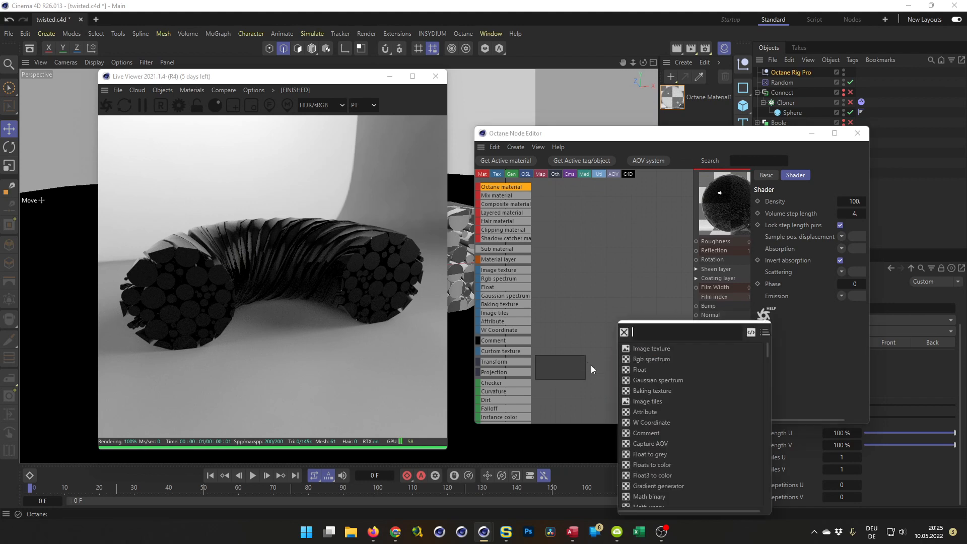
{"action": "type", "text": "MG"}
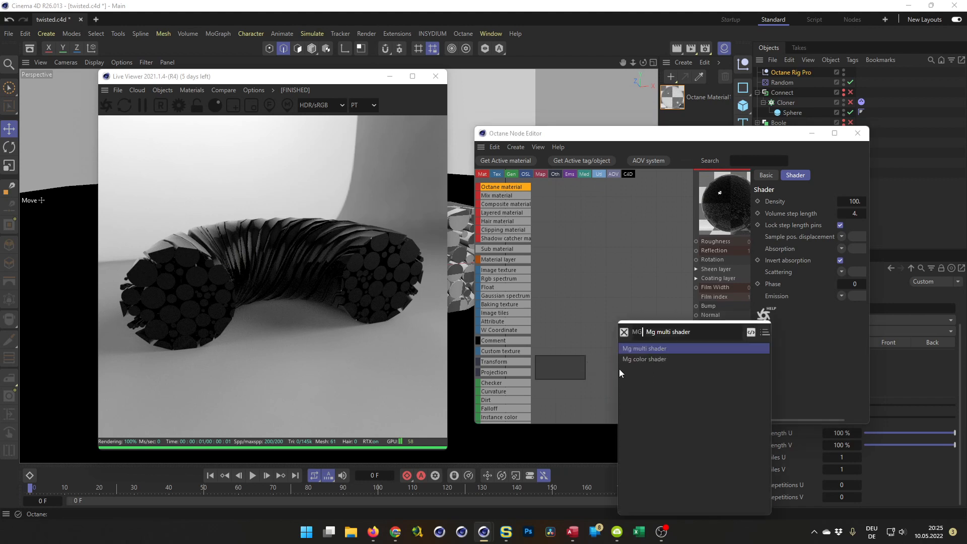
{"action": "left_click", "coordinate": [642, 357]}
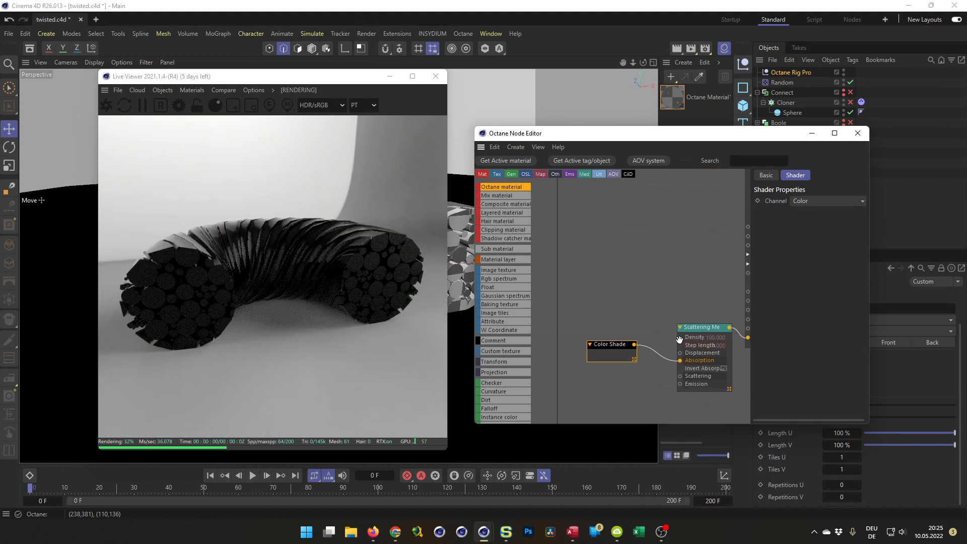
{"action": "left_click_drag", "start_coordinate": [608, 345], "coordinate": [559, 324]}
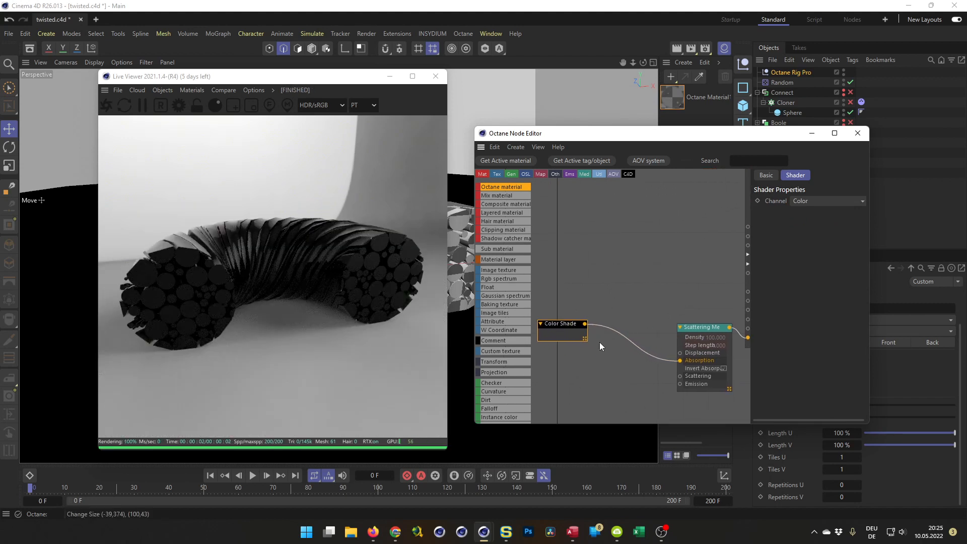
Insert a Colorizer node into the connection between the Color Shader and the medium's Absorption input
{"action": "left_click", "coordinate": [632, 344]}
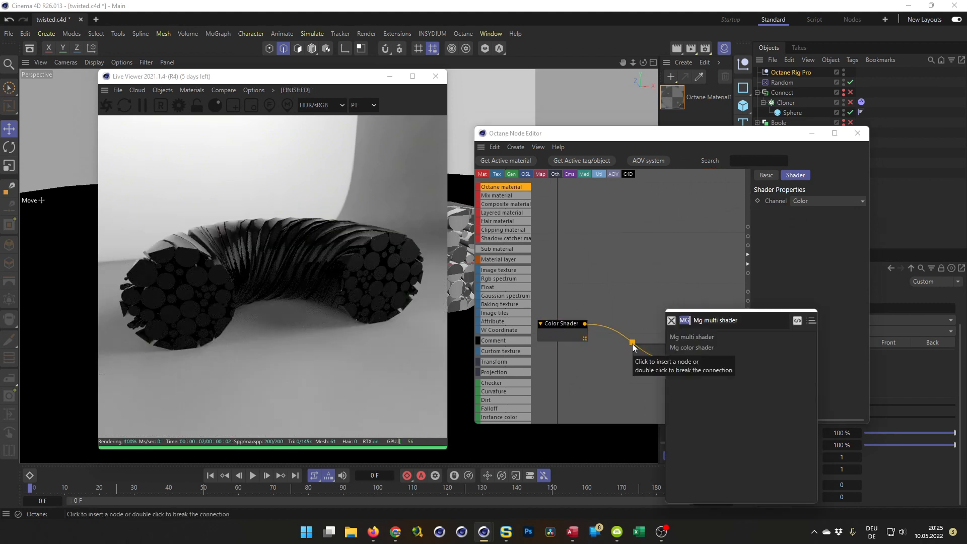
{"action": "type", "text": "COLORI"}
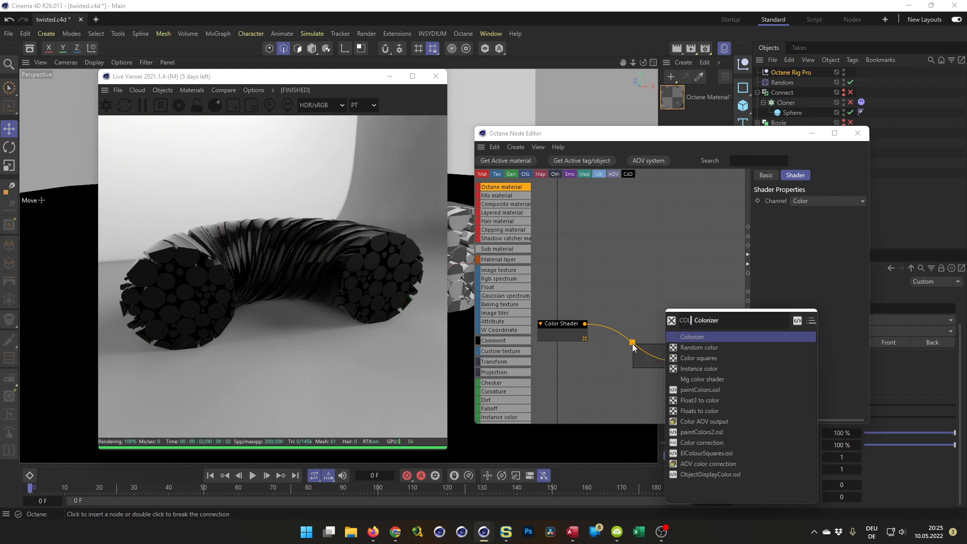
{"action": "key", "text": "BackSpace"}
{"action": "key", "text": "BackSpace"}
{"action": "key", "text": "Return"}
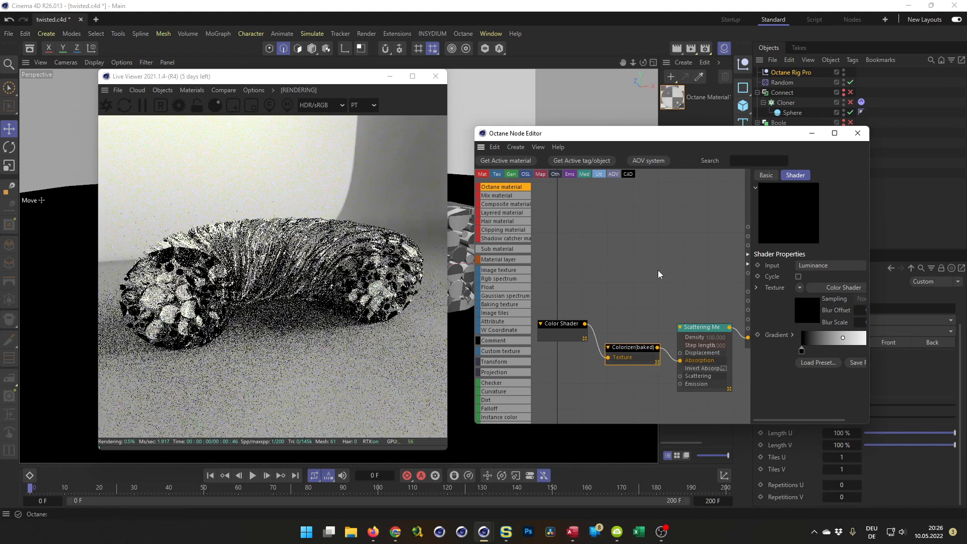
{"action": "left_click_drag", "start_coordinate": [630, 348], "coordinate": [630, 338]}
Add a Float texture node to the medium's Scattering input and arrange it below the Colorizer
{"action": "left_click_drag", "start_coordinate": [680, 376], "coordinate": [664, 401]}
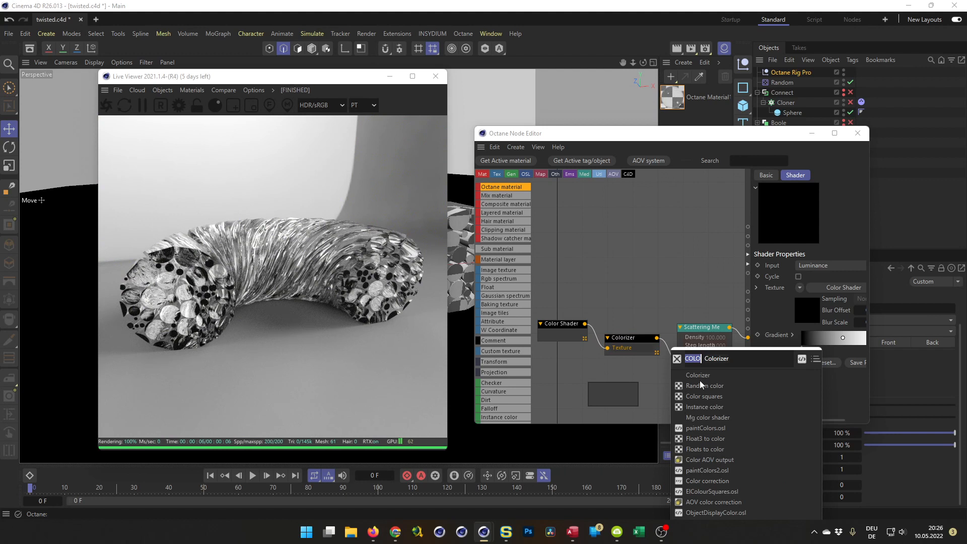
{"action": "key", "text": "BackSpace"}
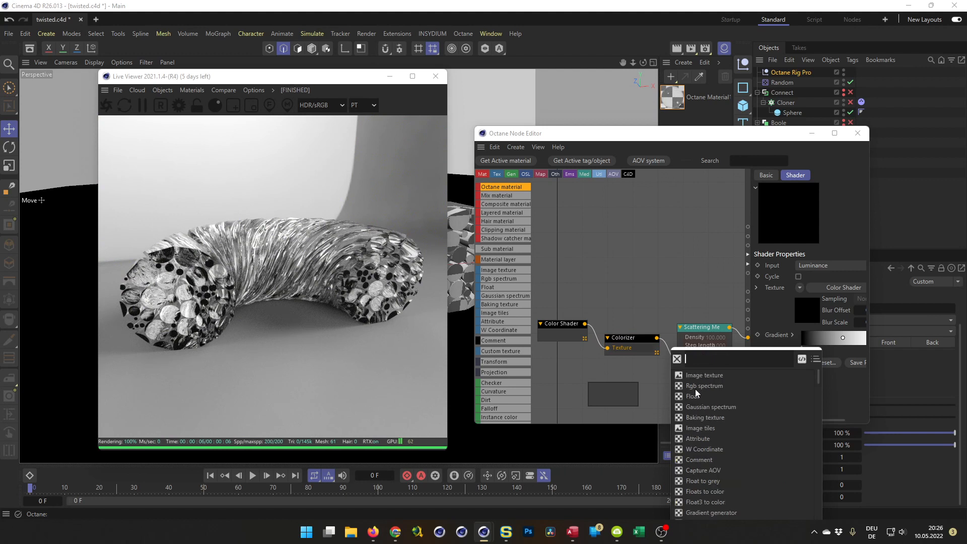
{"action": "left_click", "coordinate": [695, 396]}
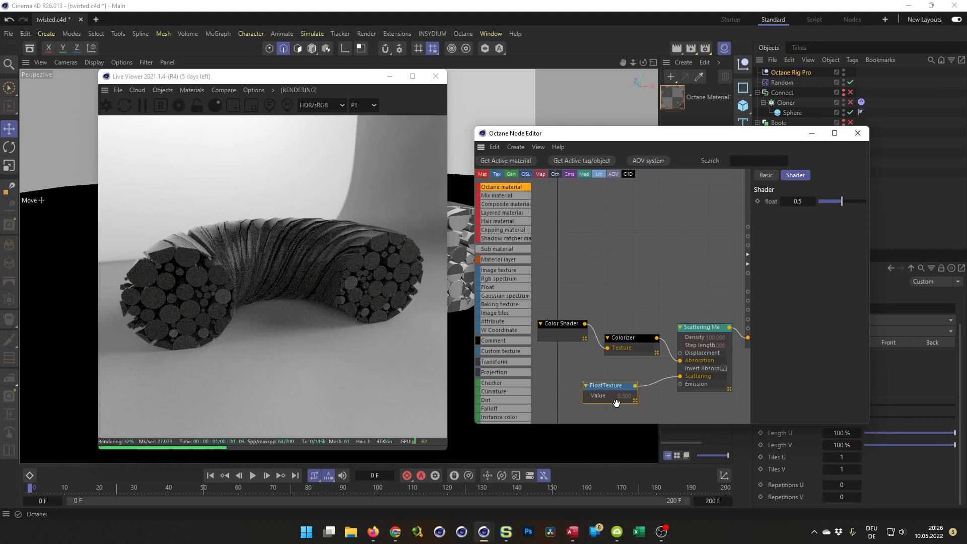
{"action": "left_click_drag", "start_coordinate": [610, 384], "coordinate": [603, 384]}
{"action": "left_click_drag", "start_coordinate": [629, 339], "coordinate": [624, 334]}
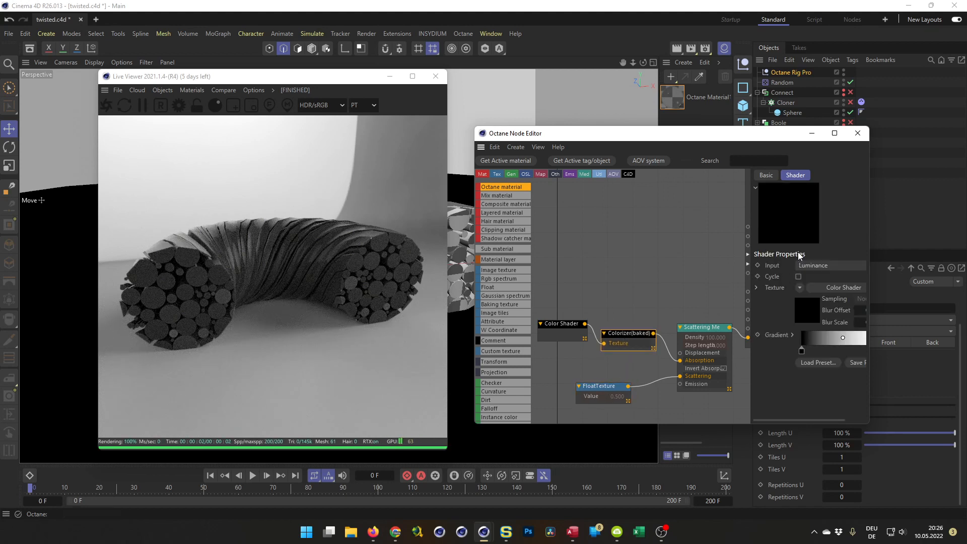
Widen the Node Editor and its settings area, and lower the scattering medium's Density to about 19.24
{"action": "left_click", "coordinate": [693, 328]}
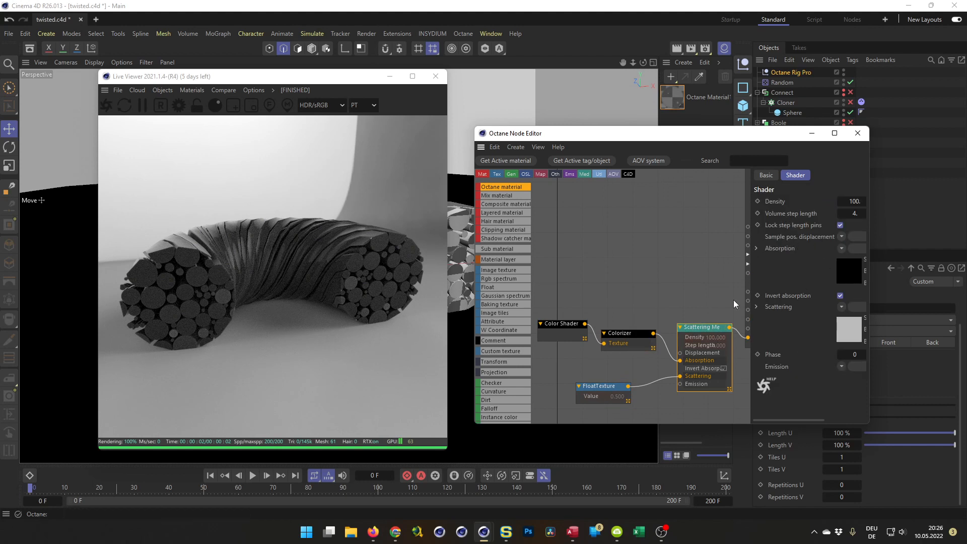
{"action": "left_click_drag", "start_coordinate": [873, 223], "coordinate": [935, 222]}
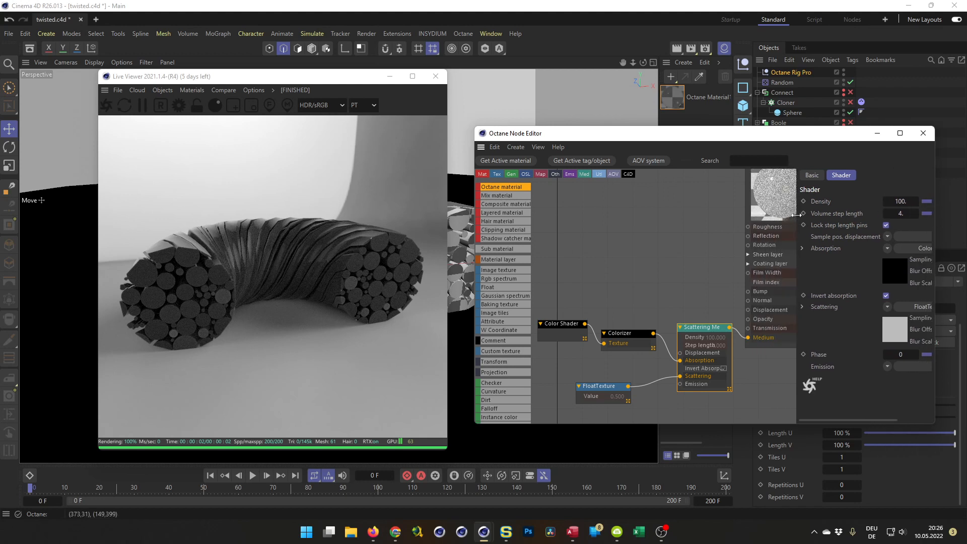
{"action": "left_click_drag", "start_coordinate": [796, 213], "coordinate": [762, 218]}
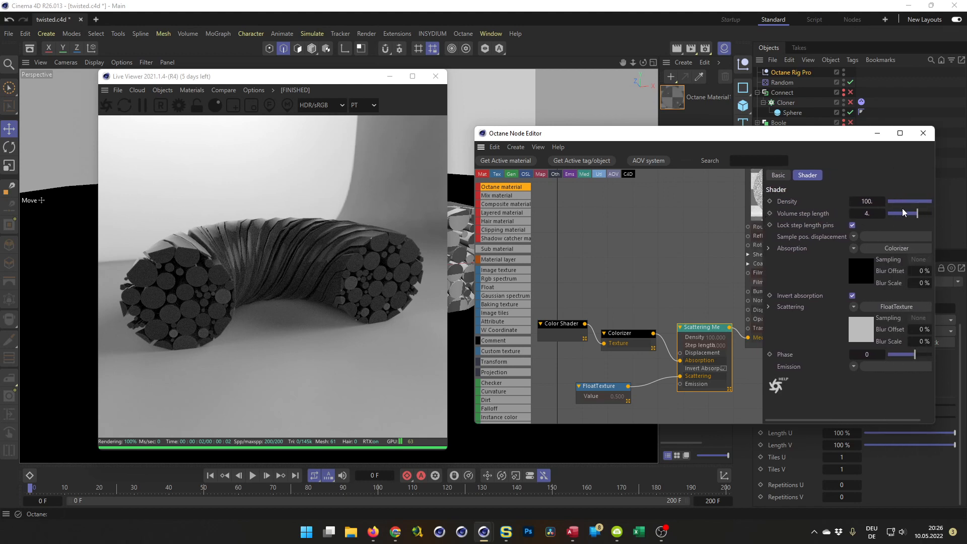
{"action": "left_click_drag", "start_coordinate": [903, 201], "coordinate": [929, 201]}
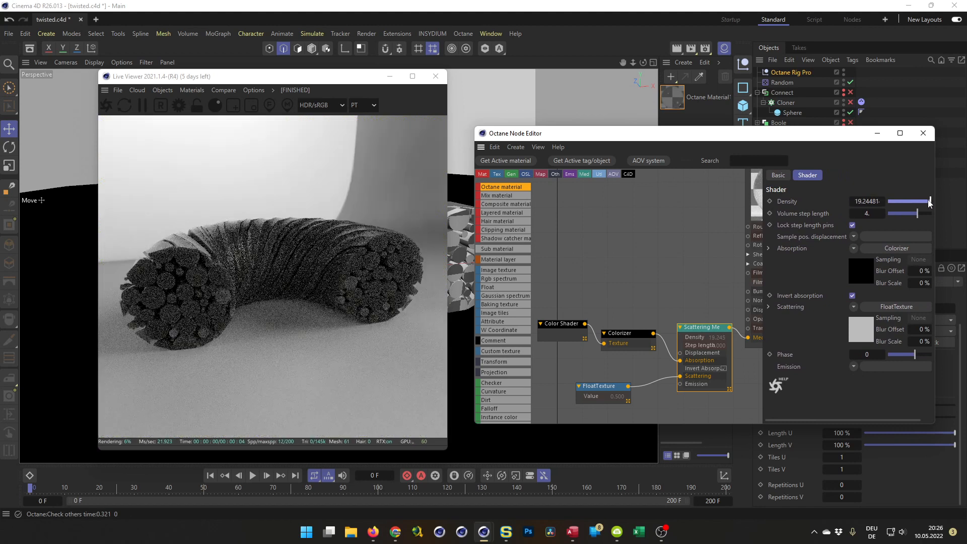
Load the Full Colors gradient preset into the Colorizer
{"action": "left_click_drag", "start_coordinate": [591, 385], "coordinate": [600, 383]}
{"action": "left_click_drag", "start_coordinate": [619, 333], "coordinate": [614, 322]}
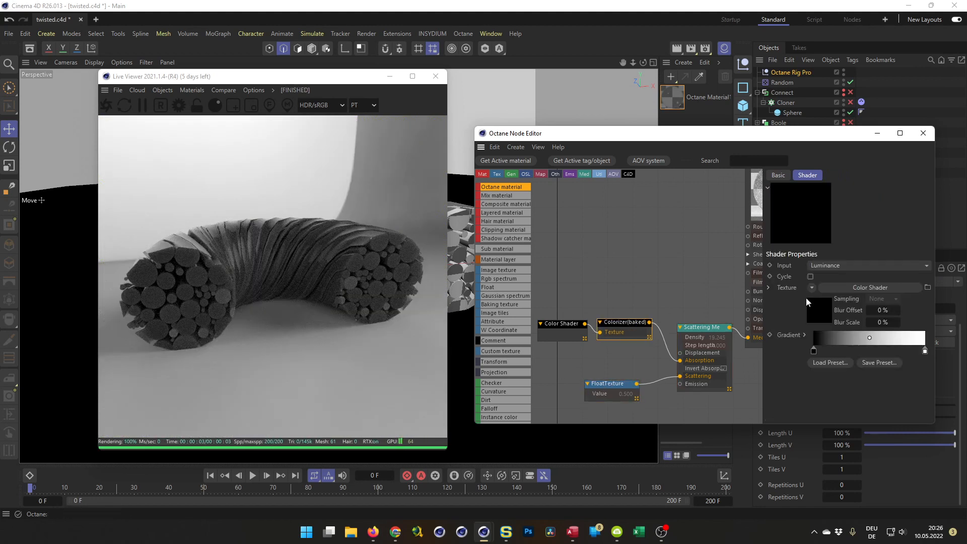
{"action": "left_click", "coordinate": [817, 364]}
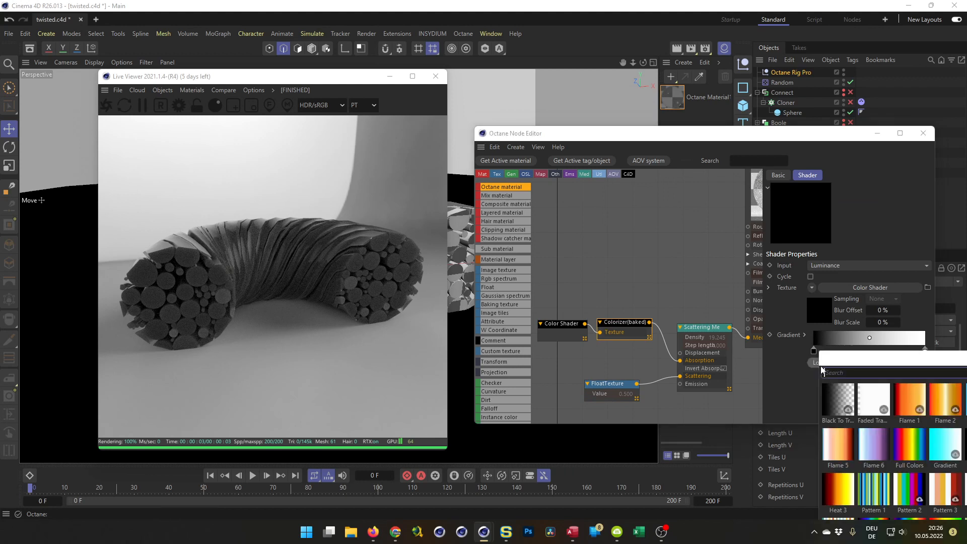
{"action": "left_click", "coordinate": [908, 446]}
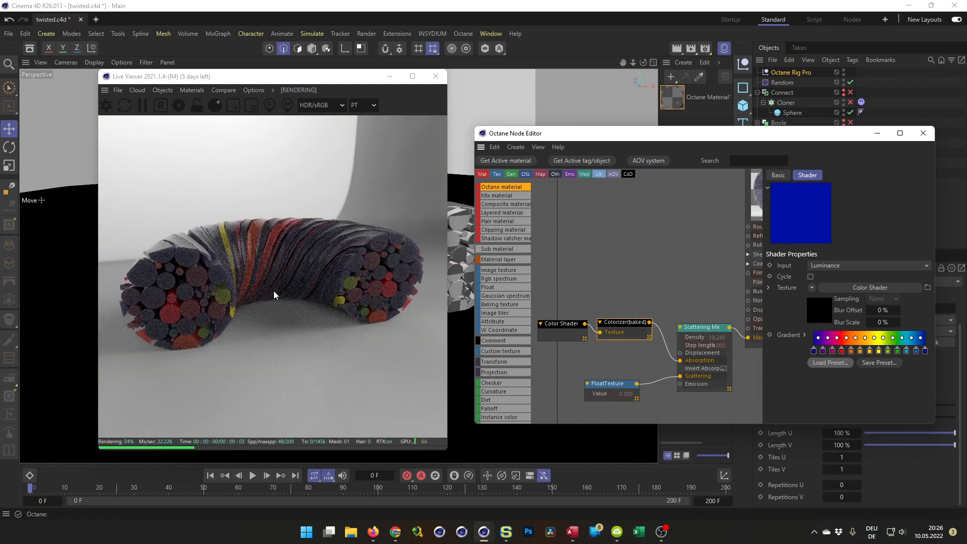
Move the Node Editor below the object hierarchy and enable the Subdivision Surface under Fracture
{"action": "scroll", "coordinate": [210, 261], "scroll_direction": "up", "scroll_amount": 3}
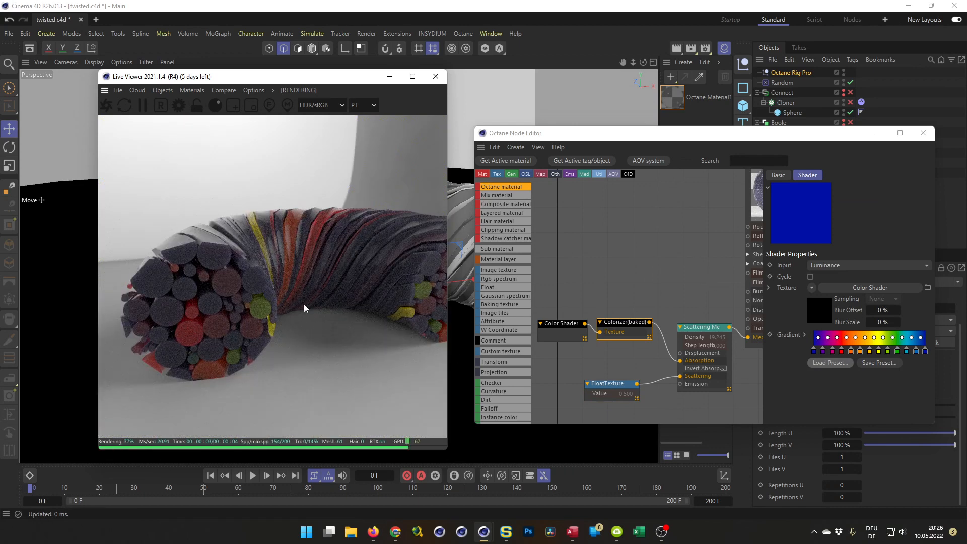
{"action": "left_click_drag", "start_coordinate": [683, 133], "coordinate": [676, 167]}
{"action": "left_click", "coordinate": [850, 153]}
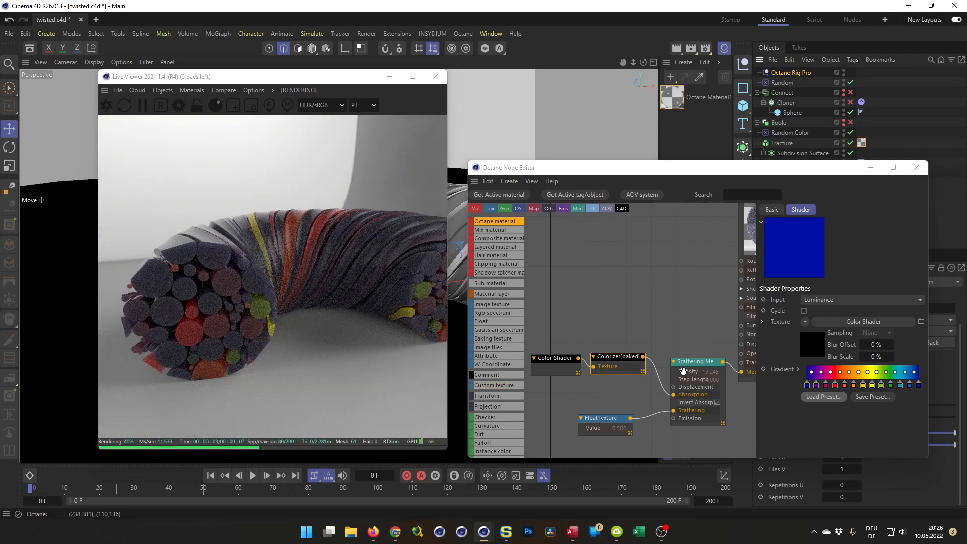
Try feeding the Colorizer into the Octane material's Transmission input as well
{"action": "left_click_drag", "start_coordinate": [688, 366], "coordinate": [686, 363]}
{"action": "middle_click_drag", "start_coordinate": [683, 362], "coordinate": [649, 346]}
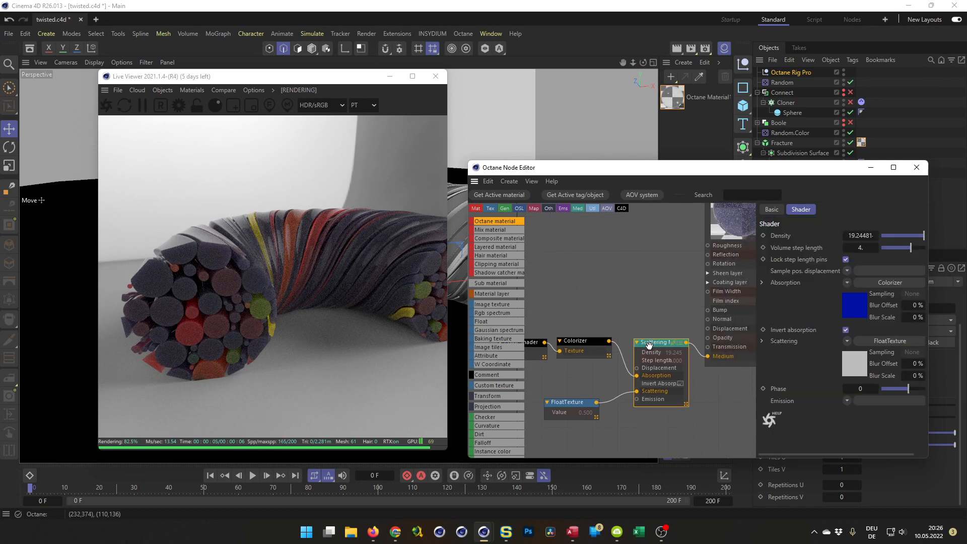
{"action": "left_click_drag", "start_coordinate": [609, 341], "coordinate": [707, 347]}
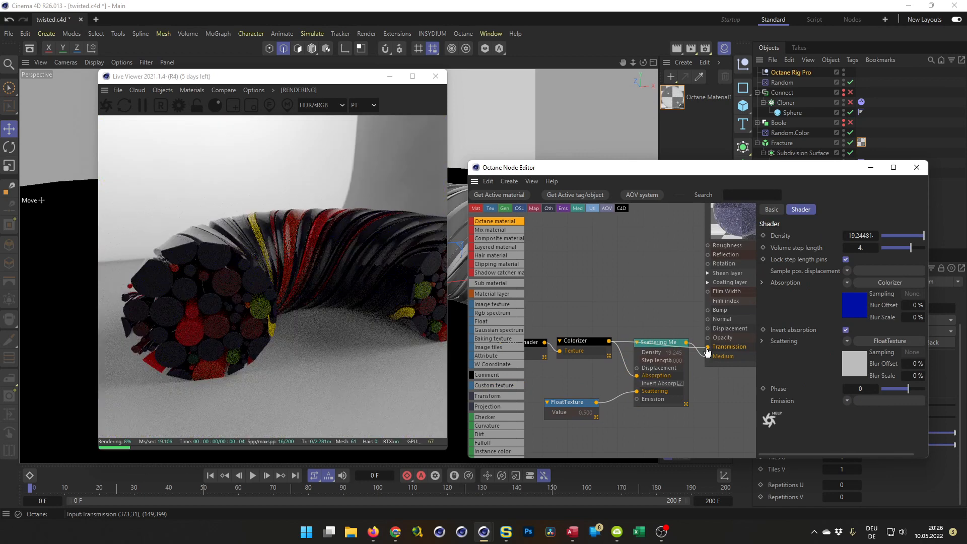
{"action": "left_click", "coordinate": [272, 275]}
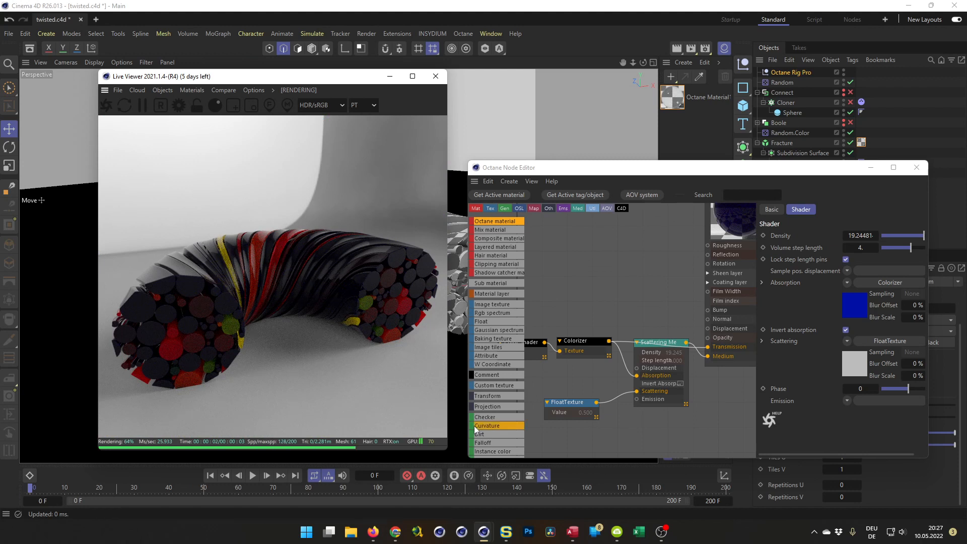
Disconnect the Colorizer from the material's Transmission input and reposition the scattering medium node
{"action": "left_click_drag", "start_coordinate": [659, 350], "coordinate": [666, 394]}
{"action": "left_click_drag", "start_coordinate": [708, 346], "coordinate": [667, 348]}
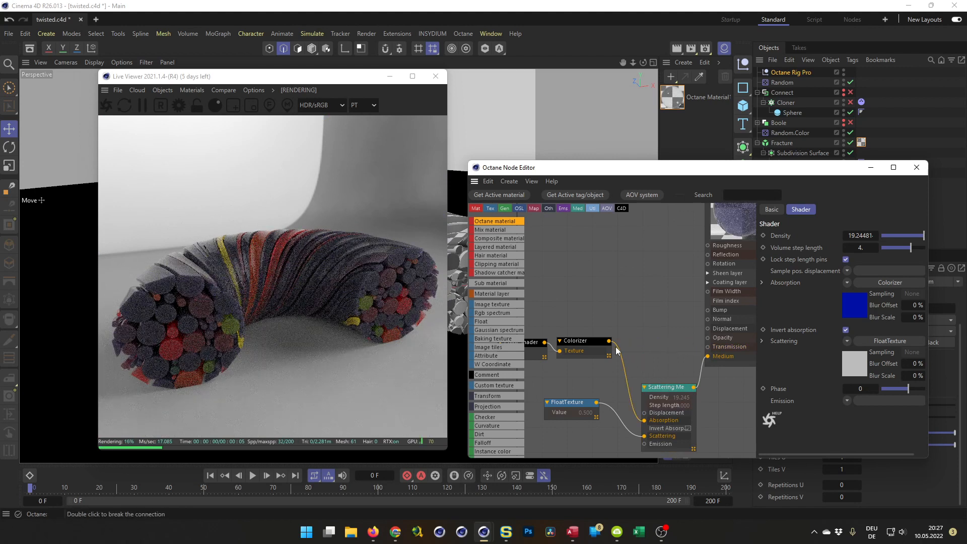
{"action": "left_click_drag", "start_coordinate": [667, 386], "coordinate": [664, 372]}
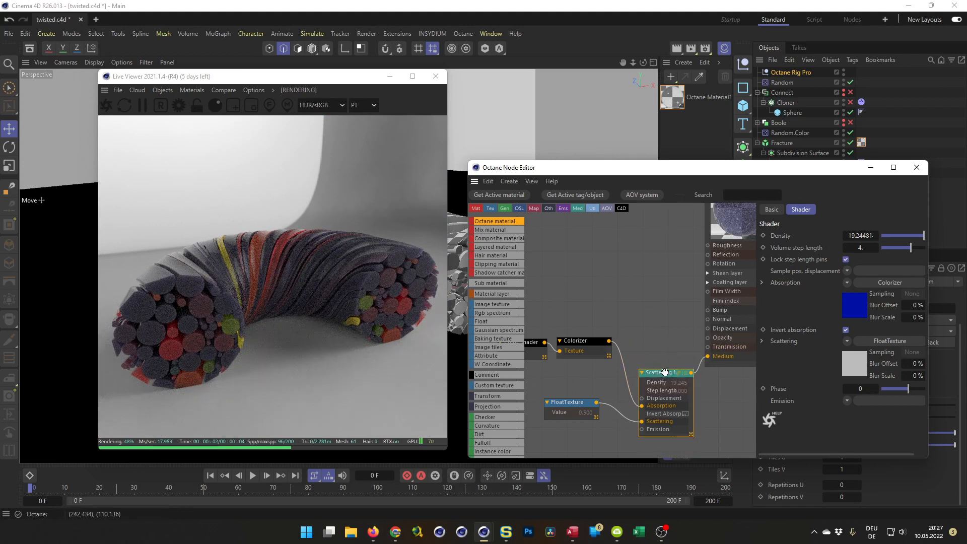
Set the Octane material's Roughness to 0.160 on its node
{"action": "left_click", "coordinate": [725, 248]}
{"action": "middle_click_drag", "start_coordinate": [670, 269], "coordinate": [592, 267]}
{"action": "left_click", "coordinate": [692, 245]}
{"action": "left_click_drag", "start_coordinate": [693, 245], "coordinate": [695, 247]}
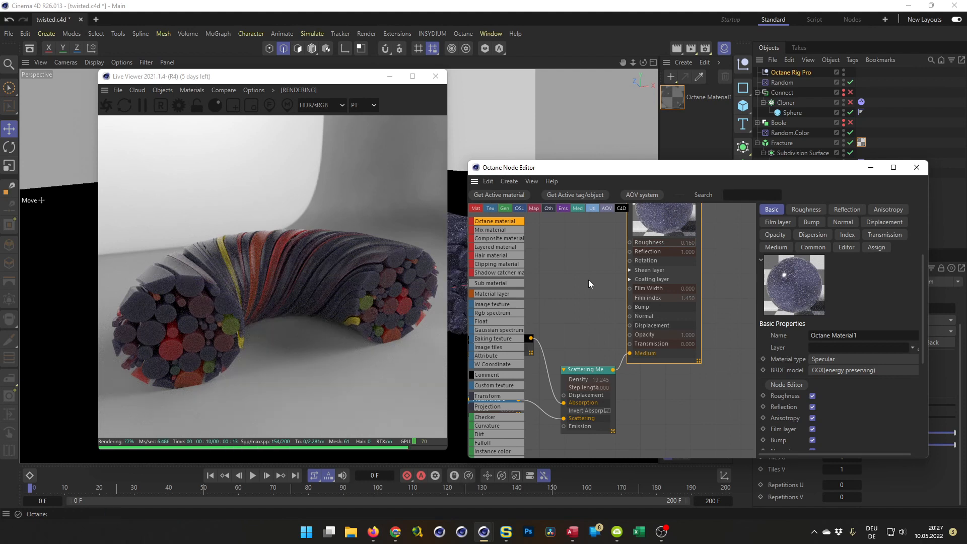
Arrange the Float texture, Color Shader, Colorizer and Scattering Medium nodes compactly beside the material's Medium input
{"action": "middle_click_drag", "start_coordinate": [575, 292], "coordinate": [659, 244]}
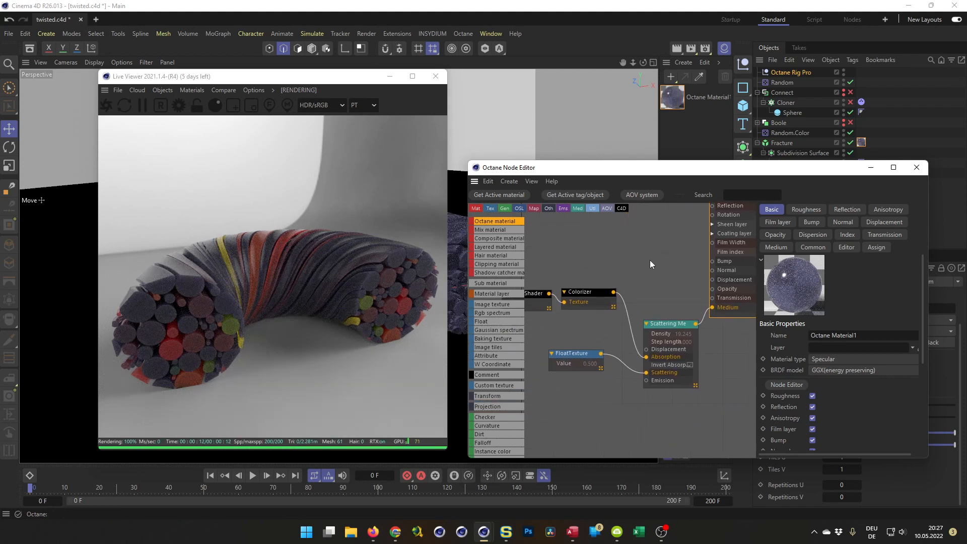
{"action": "left_click_drag", "start_coordinate": [559, 353], "coordinate": [570, 364]}
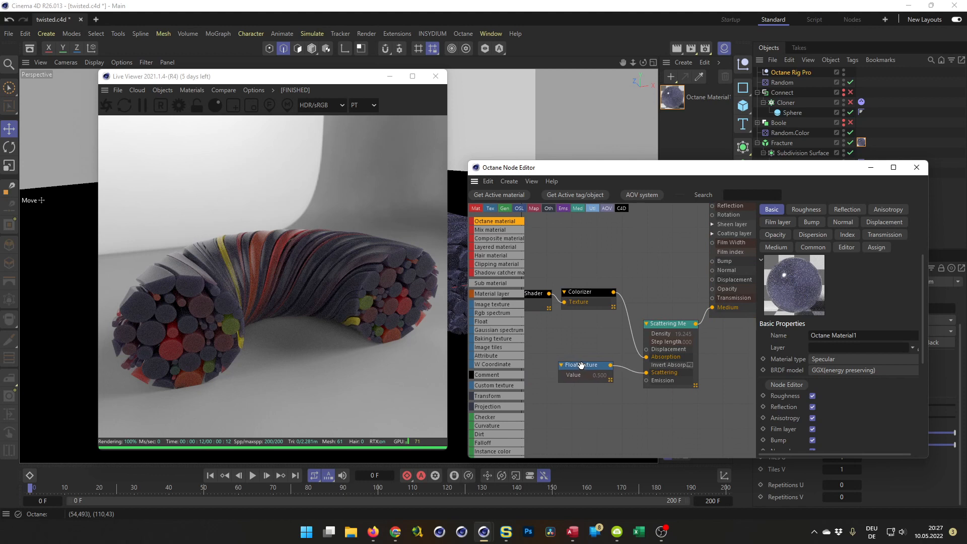
{"action": "left_click", "coordinate": [535, 272]}
{"action": "left_click_drag", "start_coordinate": [592, 328], "coordinate": [590, 337]}
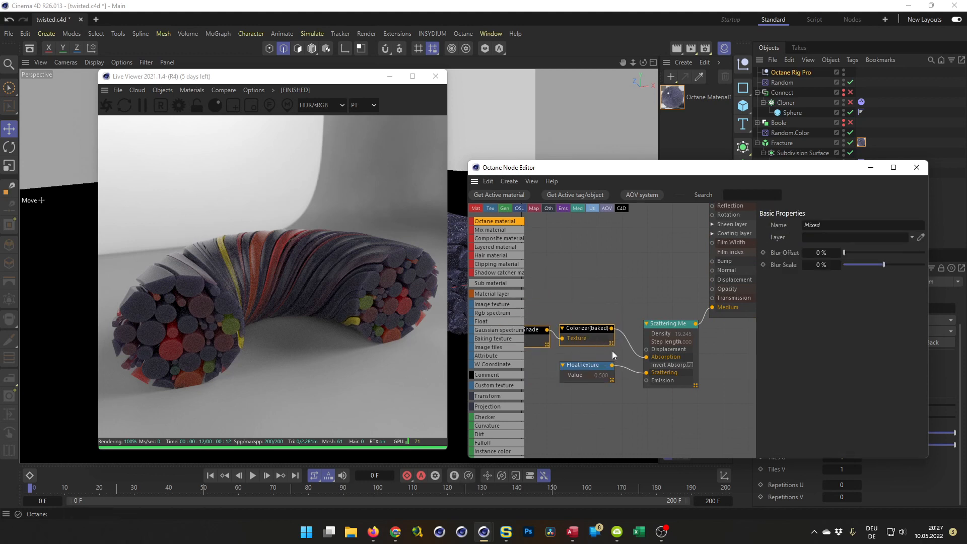
{"action": "middle_click_drag", "start_coordinate": [616, 346], "coordinate": [617, 319]}
{"action": "left_click_drag", "start_coordinate": [663, 297], "coordinate": [654, 281]}
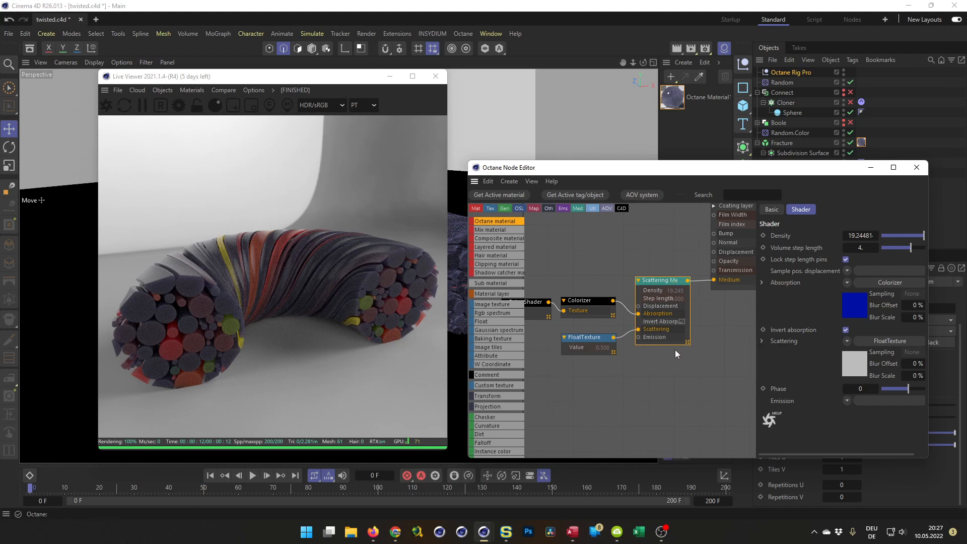
Double the knots of the Colorizer's gradient
{"action": "left_click", "coordinate": [583, 301]}
{"action": "right_click", "coordinate": [854, 374]}
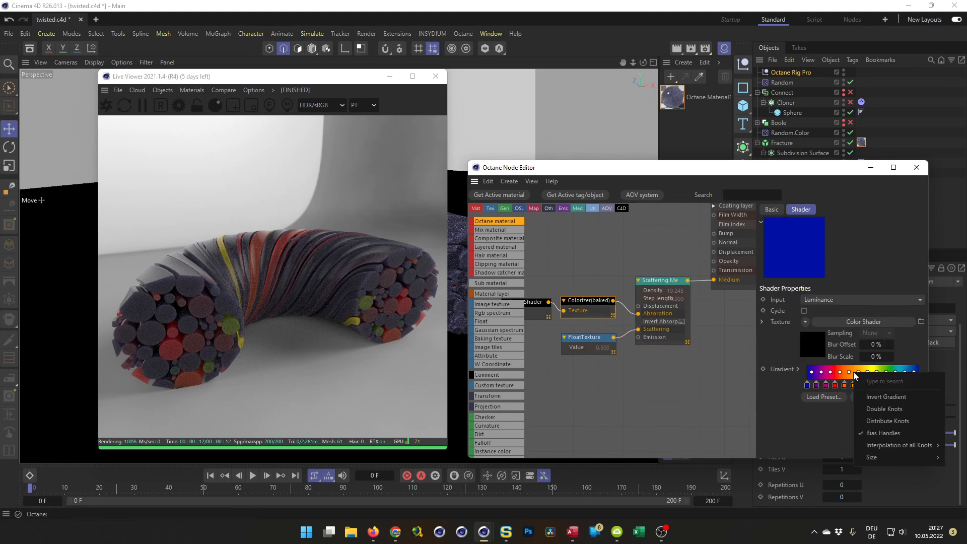
{"action": "left_click", "coordinate": [875, 410]}
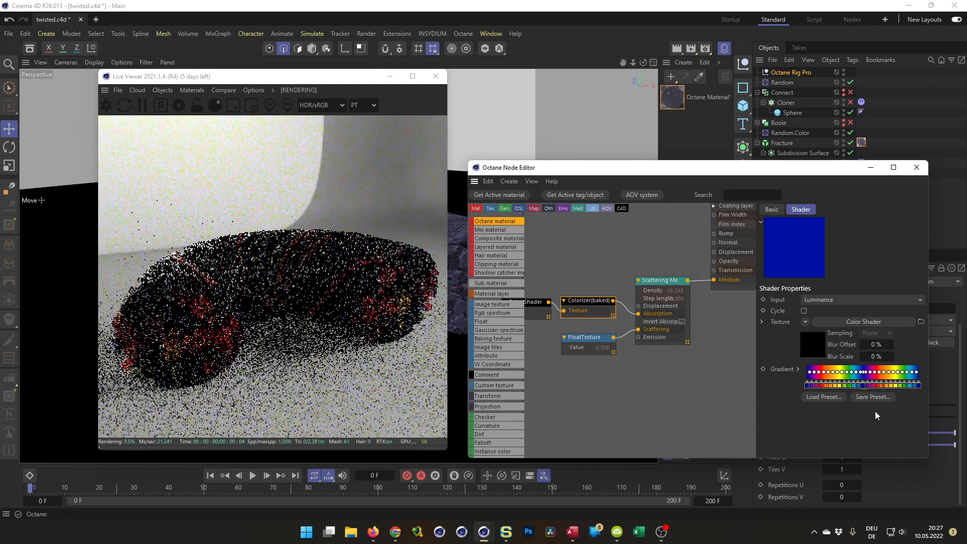
Lower the Float texture's value to about 0.366, reposition the Live Viewer and close the node editor
{"action": "left_click", "coordinate": [515, 397]}
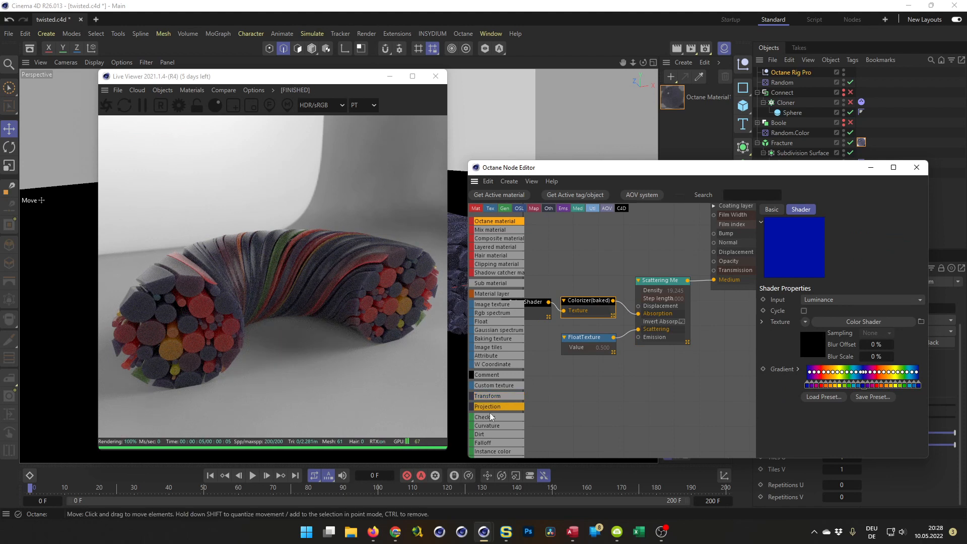
{"action": "left_click", "coordinate": [588, 338]}
{"action": "left_click", "coordinate": [589, 338]}
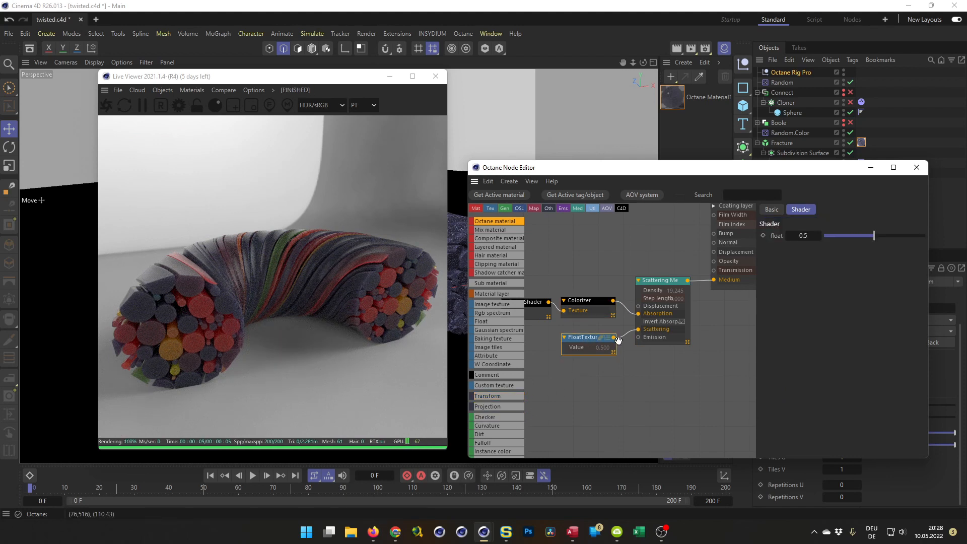
{"action": "left_click_drag", "start_coordinate": [874, 235], "coordinate": [861, 237]}
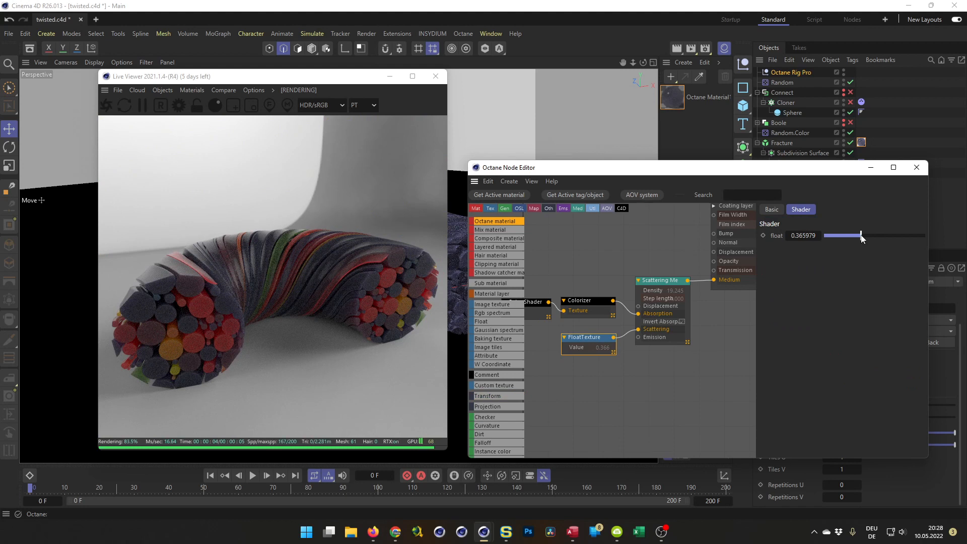
{"action": "left_click_drag", "start_coordinate": [341, 83], "coordinate": [309, 103]}
{"action": "left_click_drag", "start_coordinate": [272, 314], "coordinate": [273, 251]}
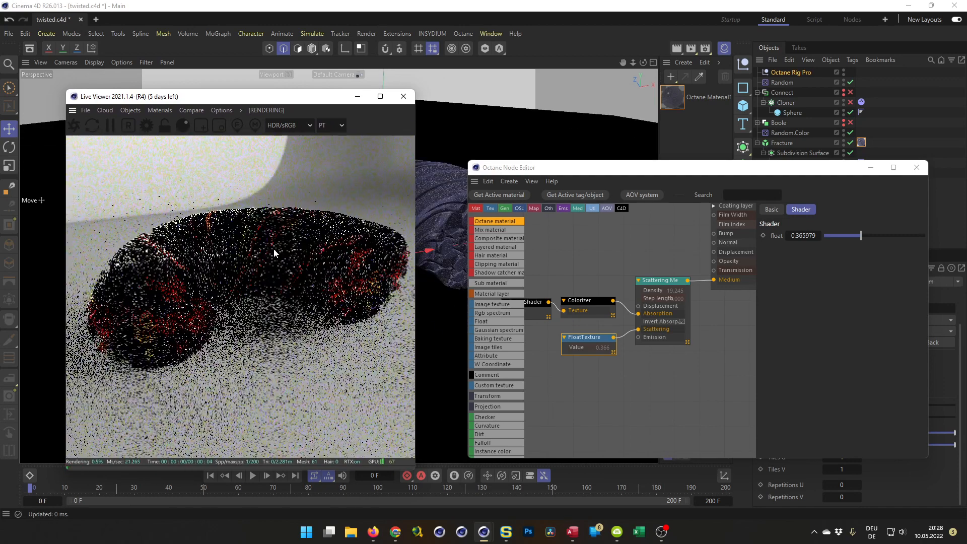
{"action": "left_click", "coordinate": [915, 168]}
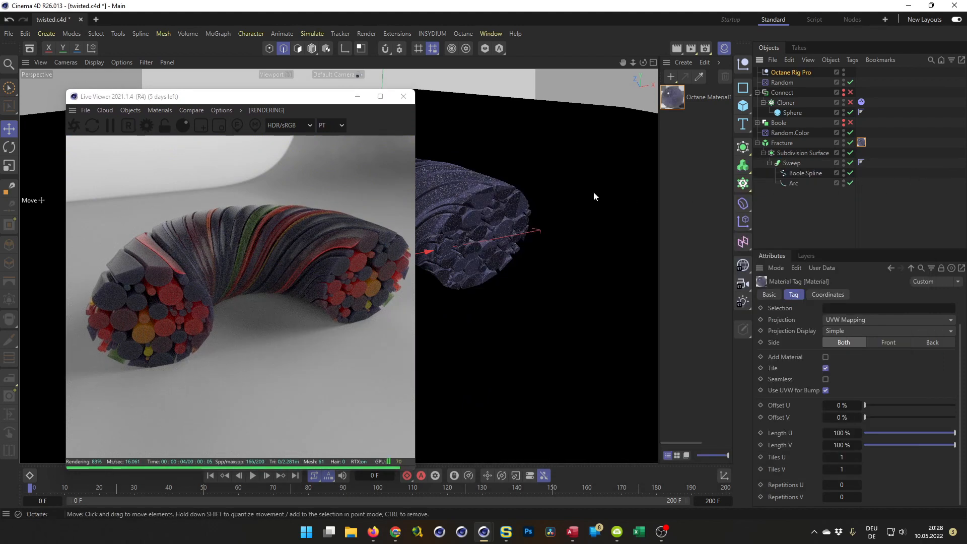
Turn on the background of the Octane Rig Pro and disable the floor's shadow catcher
{"action": "left_click", "coordinate": [740, 108]}
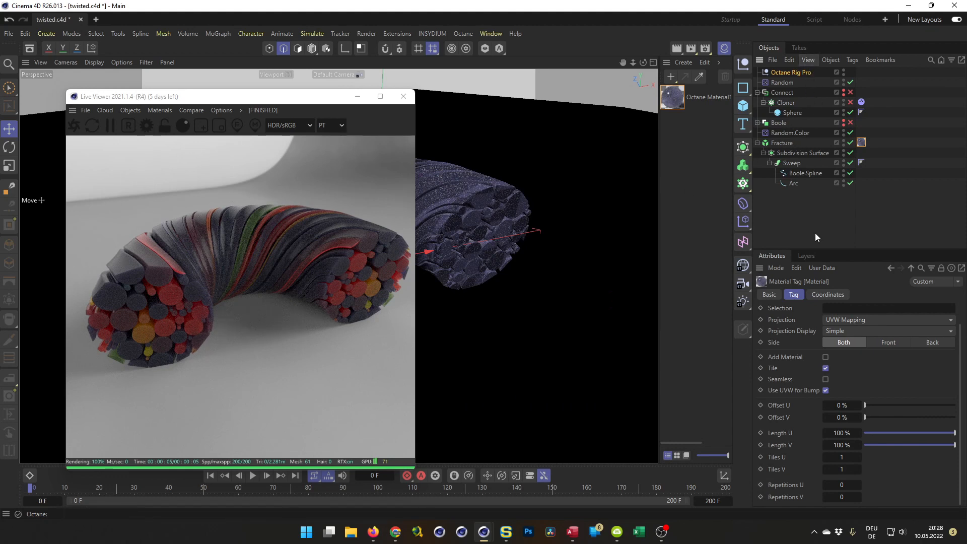
{"action": "left_click", "coordinate": [793, 72]}
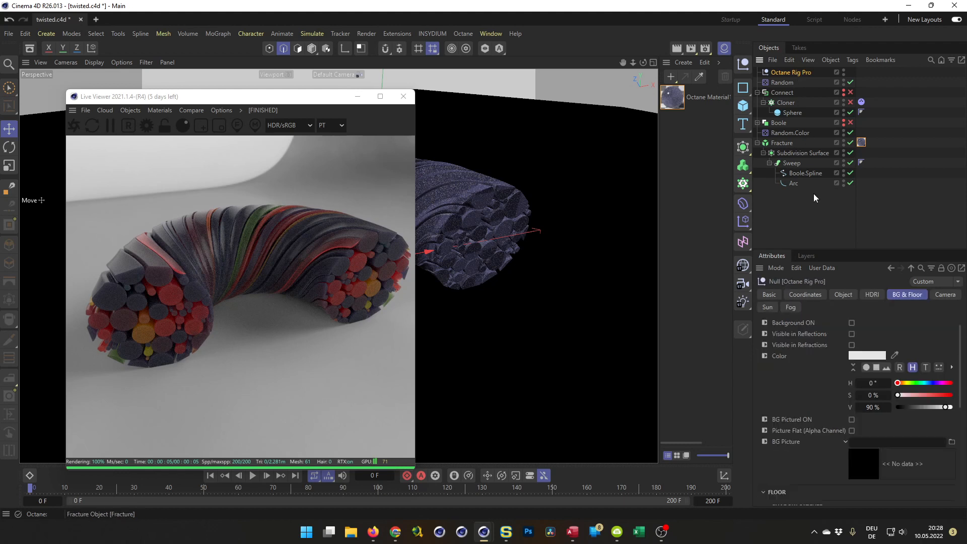
{"action": "left_click", "coordinate": [903, 294]}
{"action": "left_click", "coordinate": [852, 323]}
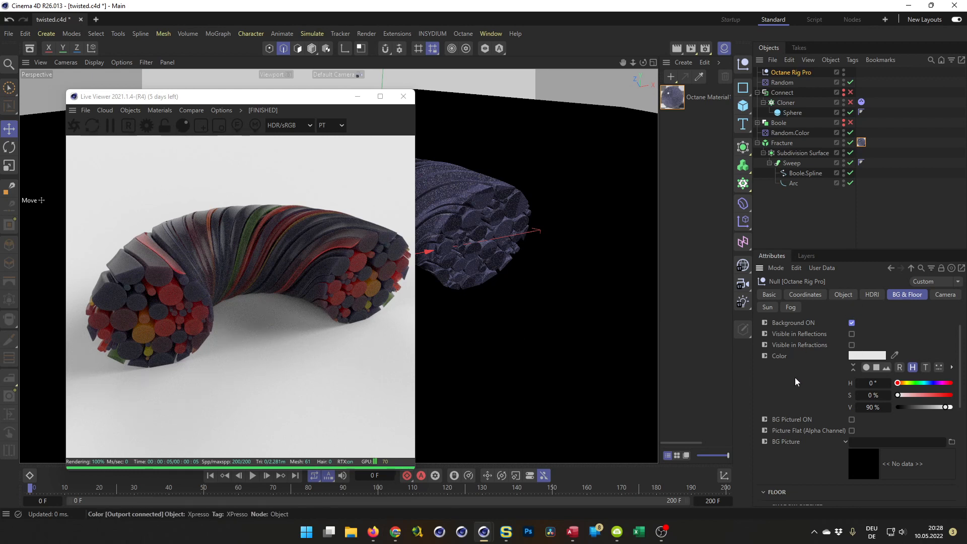
{"action": "scroll", "coordinate": [794, 377], "scroll_direction": "down", "scroll_amount": 4}
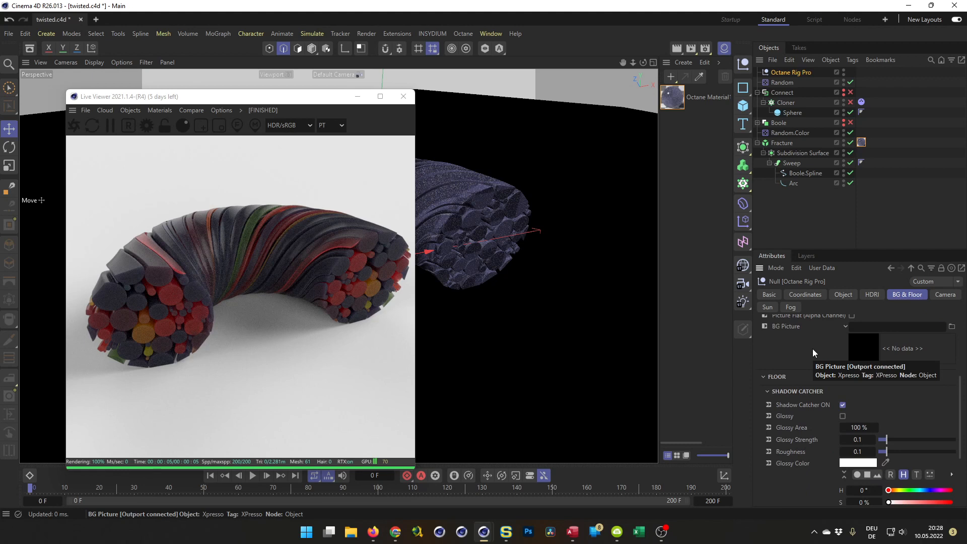
{"action": "scroll", "coordinate": [810, 348], "scroll_direction": "down", "scroll_amount": 2}
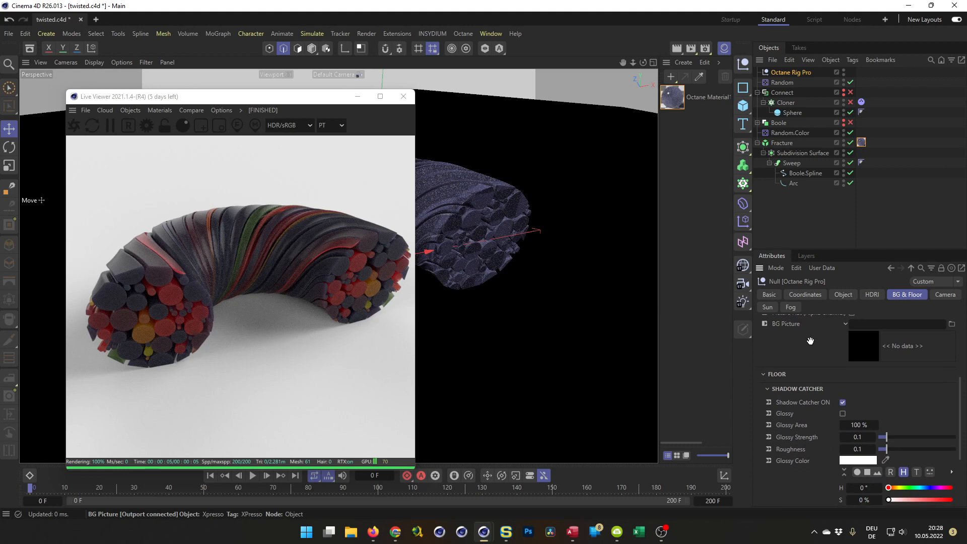
{"action": "scroll", "coordinate": [807, 386], "scroll_direction": "up", "scroll_amount": 4}
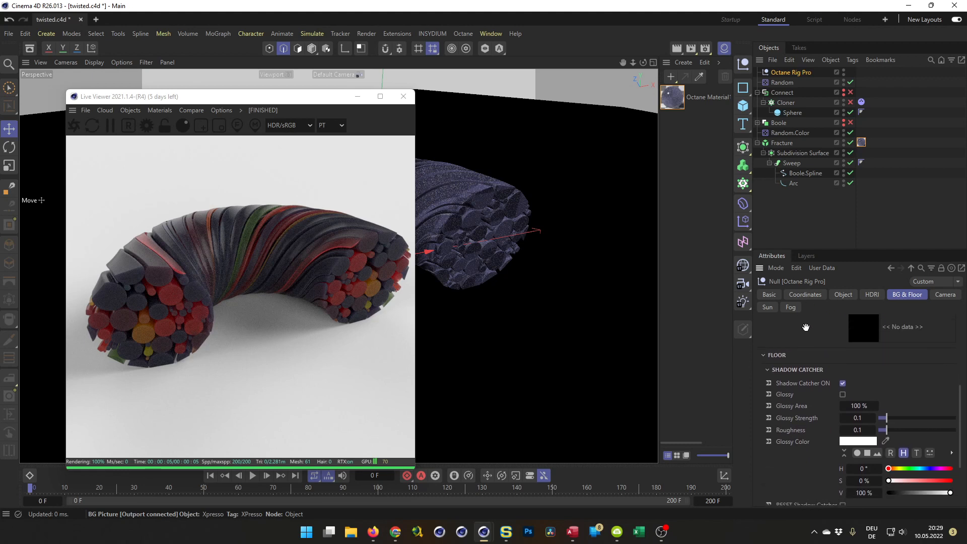
{"action": "scroll", "coordinate": [807, 386], "scroll_direction": "down", "scroll_amount": 2}
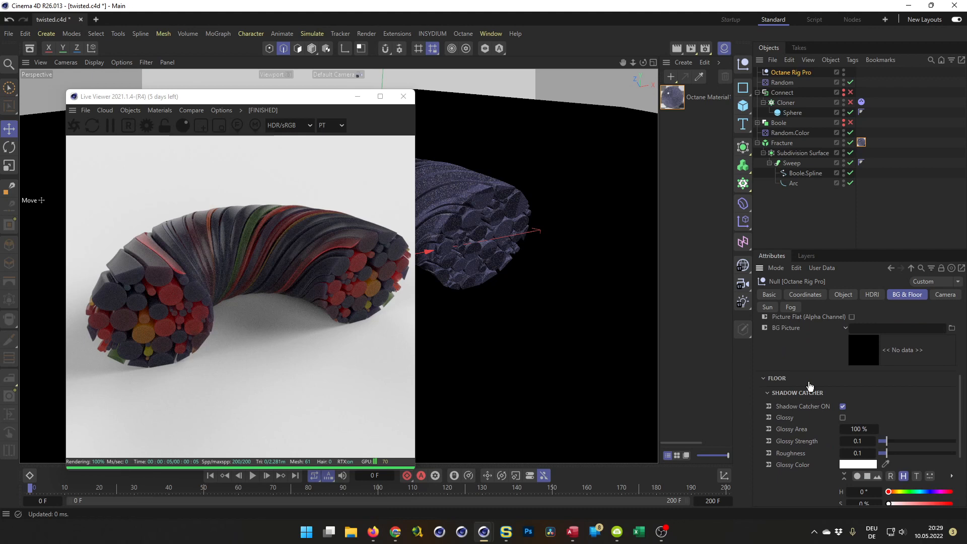
{"action": "scroll", "coordinate": [832, 415], "scroll_direction": "down", "scroll_amount": 4}
{"action": "scroll", "coordinate": [812, 371], "scroll_direction": "up", "scroll_amount": 5}
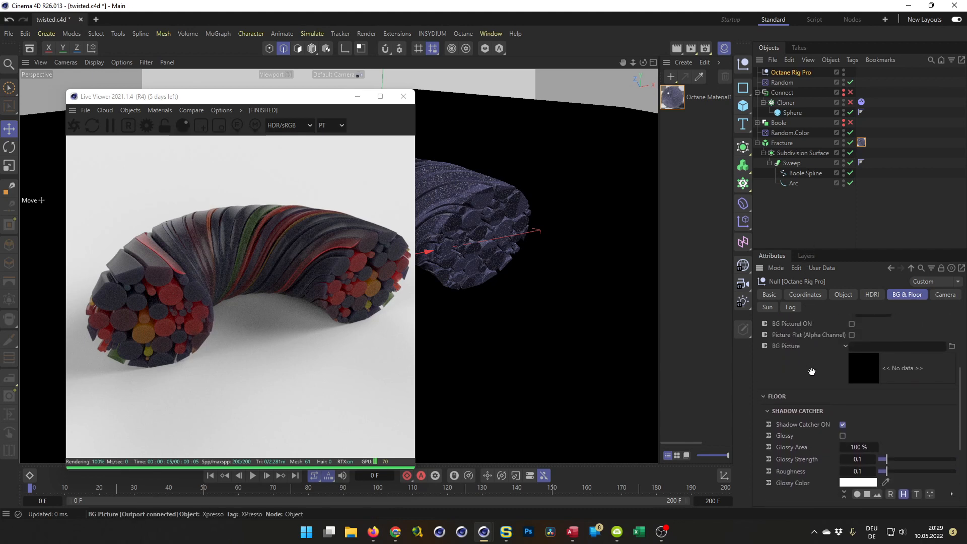
{"action": "left_click", "coordinate": [842, 424]}
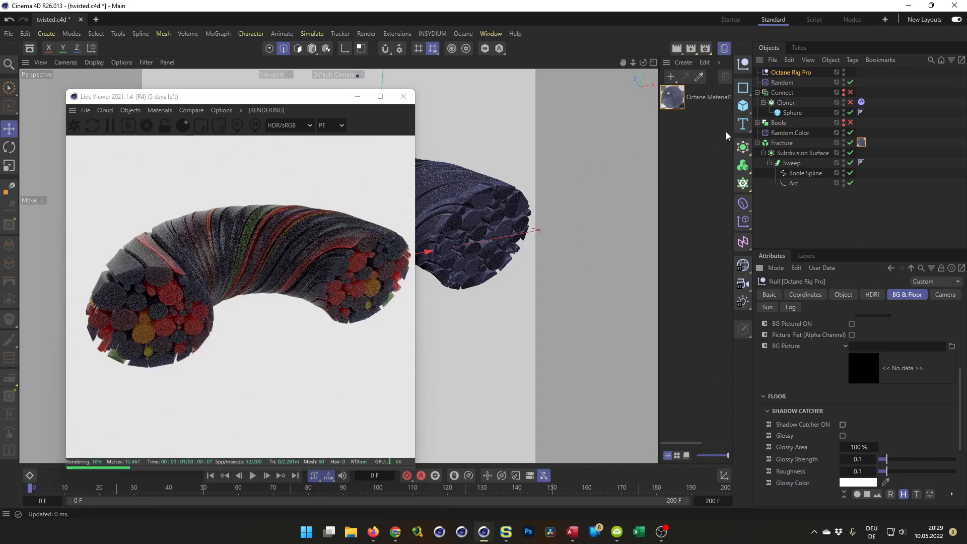
Add a plane, place it at the end of the object hierarchy and rename it Floor
{"action": "left_click", "coordinate": [743, 105]}
{"action": "left_click", "coordinate": [783, 140]}
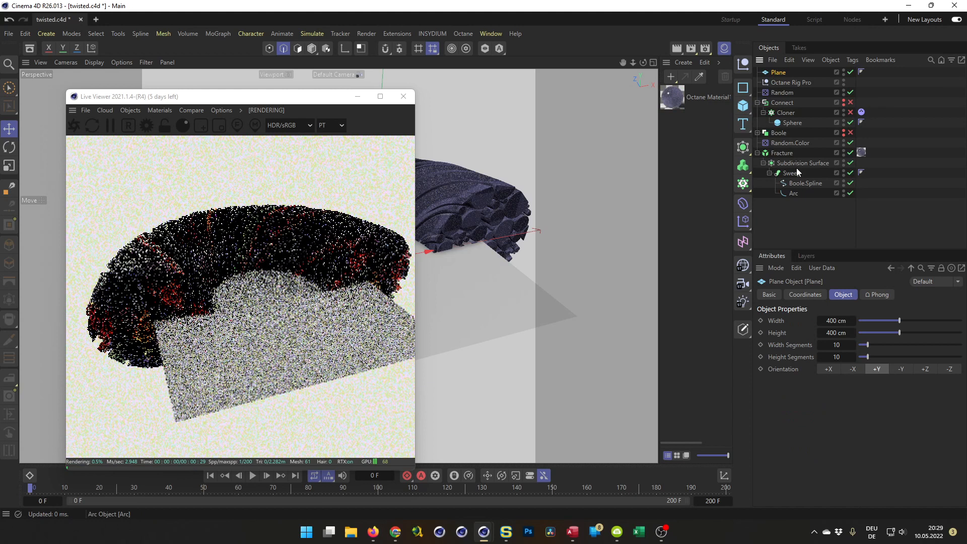
{"action": "left_click_drag", "start_coordinate": [787, 75], "coordinate": [799, 224]}
{"action": "double_click", "coordinate": [781, 193]}
{"action": "type", "text": "Floor"}
{"action": "key", "text": "Return"}
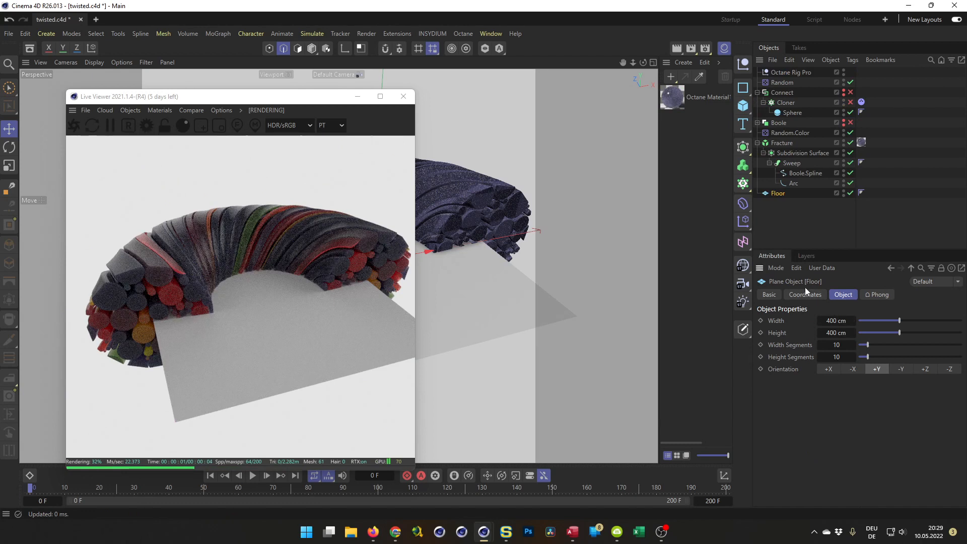
Set the Floor plane's width segments to 1 and its Y position to -96 cm
{"action": "double_click", "coordinate": [835, 344]}
{"action": "type", "text": "1"}
{"action": "key", "text": "Return"}
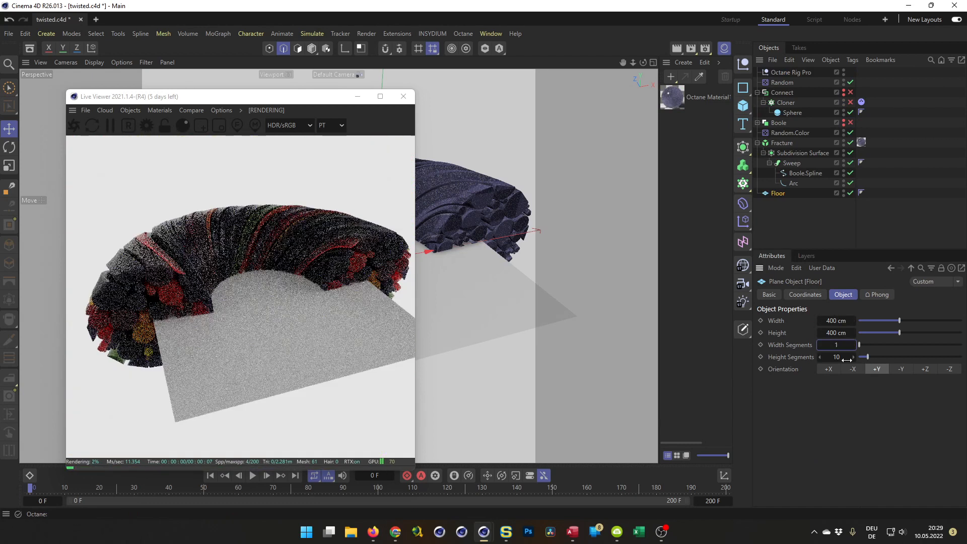
{"action": "left_click", "coordinate": [804, 294]}
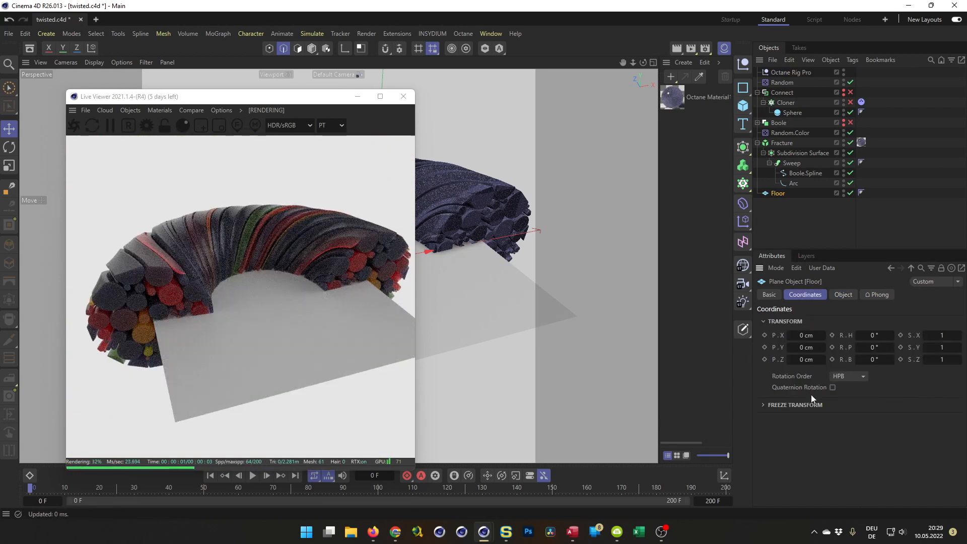
{"action": "double_click", "coordinate": [806, 346]}
{"action": "type", "text": "-96"}
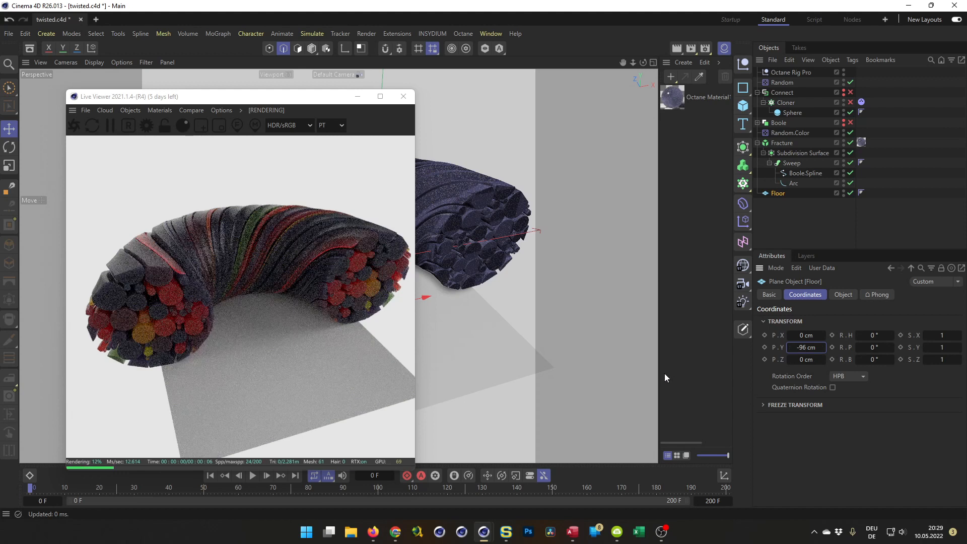
Scale the Floor plane up until it fills the camera view, and move the Live Viewer aside
{"action": "type", "text": "t"}
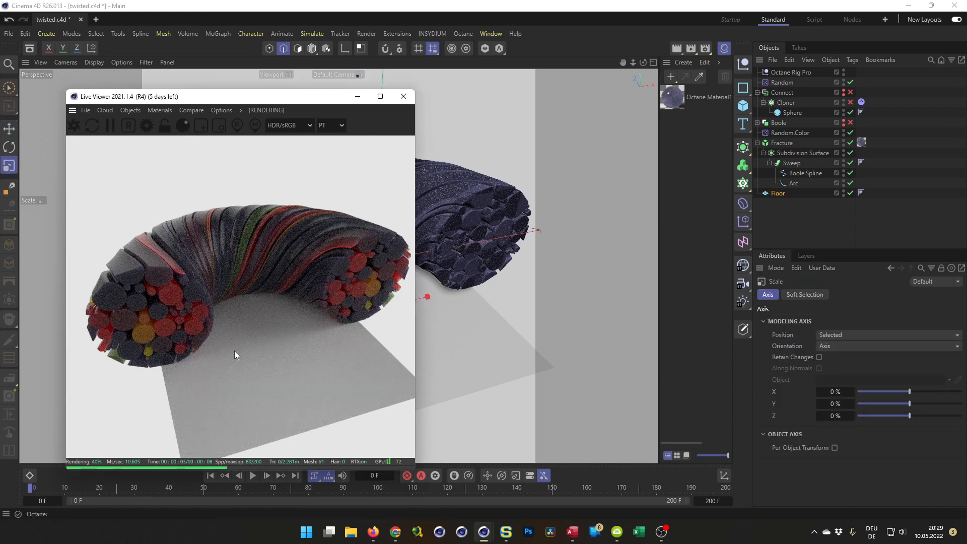
{"action": "left_click_drag", "start_coordinate": [455, 327], "coordinate": [964, 251]}
{"action": "left_click_drag", "start_coordinate": [315, 103], "coordinate": [780, 111]}
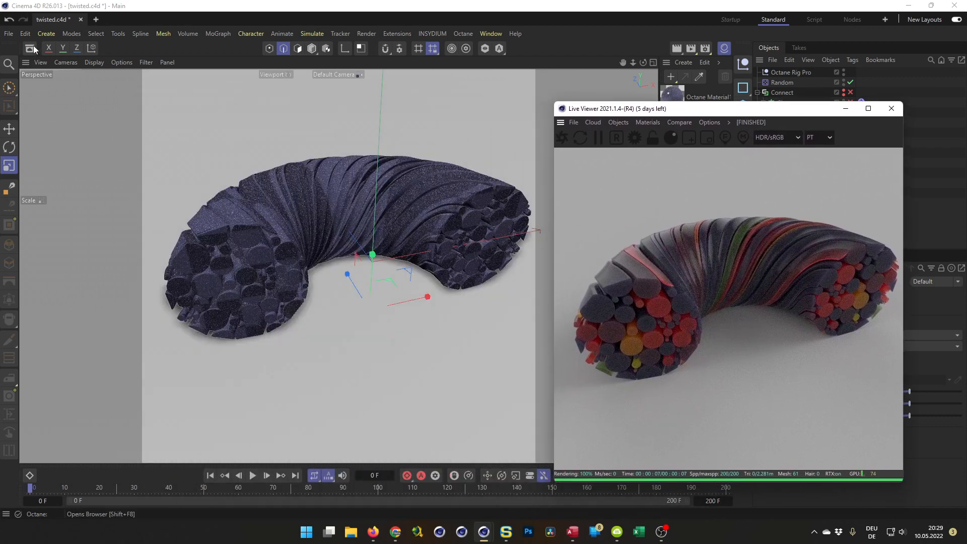
Look through the ceramics, food and metal categories of the NM Textures Octane asset library for a floor material
{"action": "left_click", "coordinate": [30, 47]}
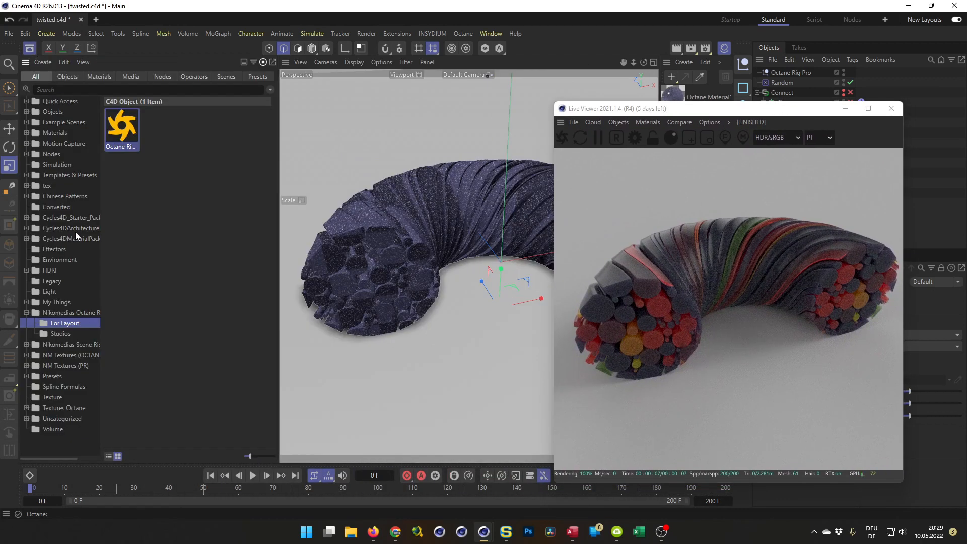
{"action": "left_click", "coordinate": [26, 355]}
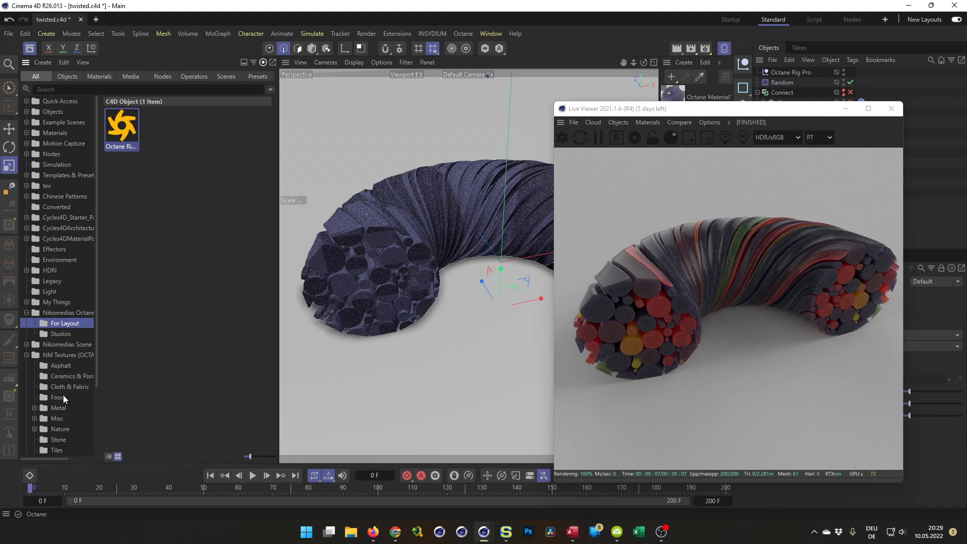
{"action": "left_click", "coordinate": [68, 377]}
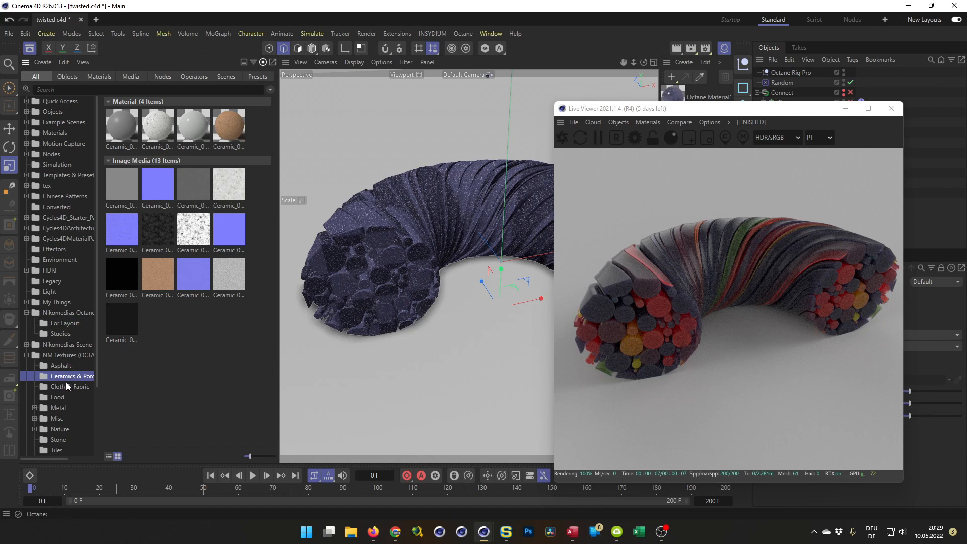
{"action": "left_click", "coordinate": [172, 160]}
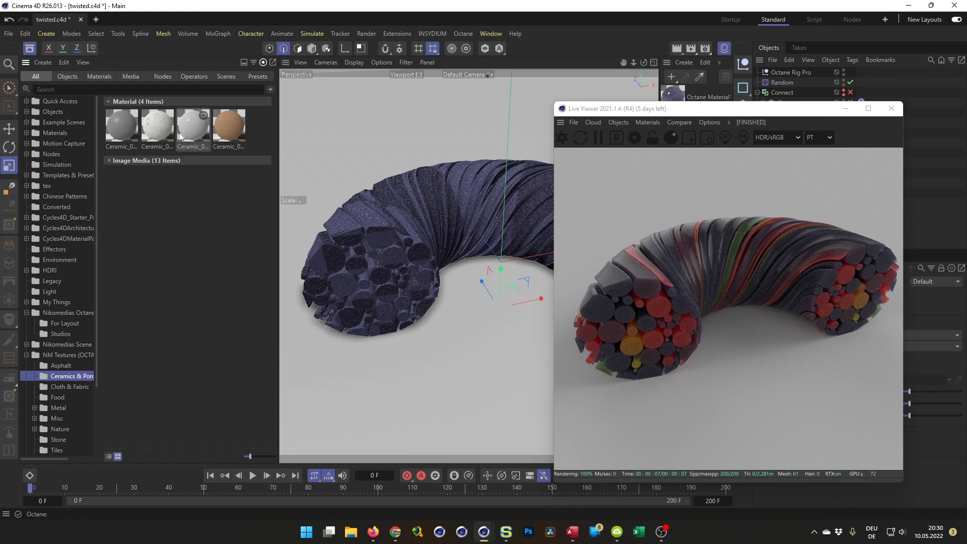
{"action": "left_click_drag", "start_coordinate": [250, 457], "coordinate": [259, 460]}
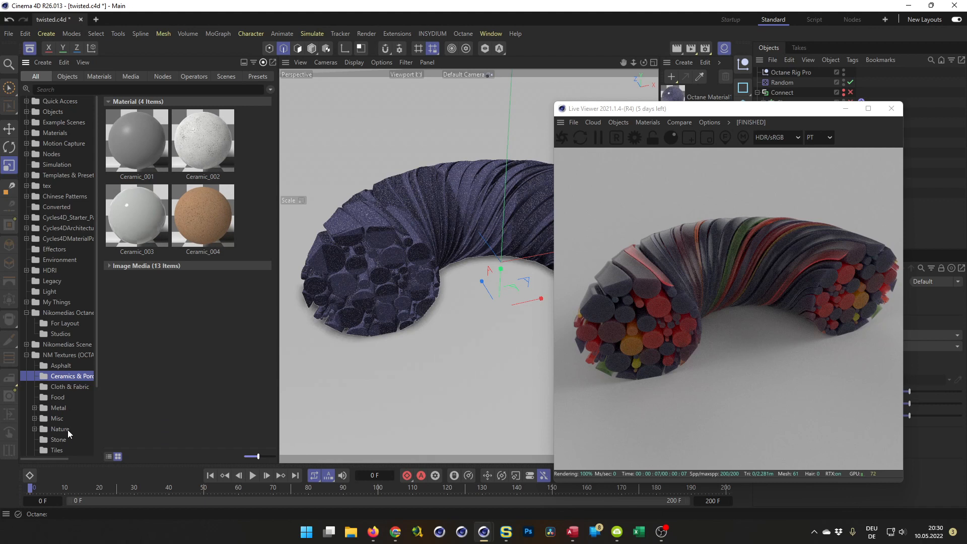
{"action": "scroll", "coordinate": [67, 428], "scroll_direction": "down", "scroll_amount": 2}
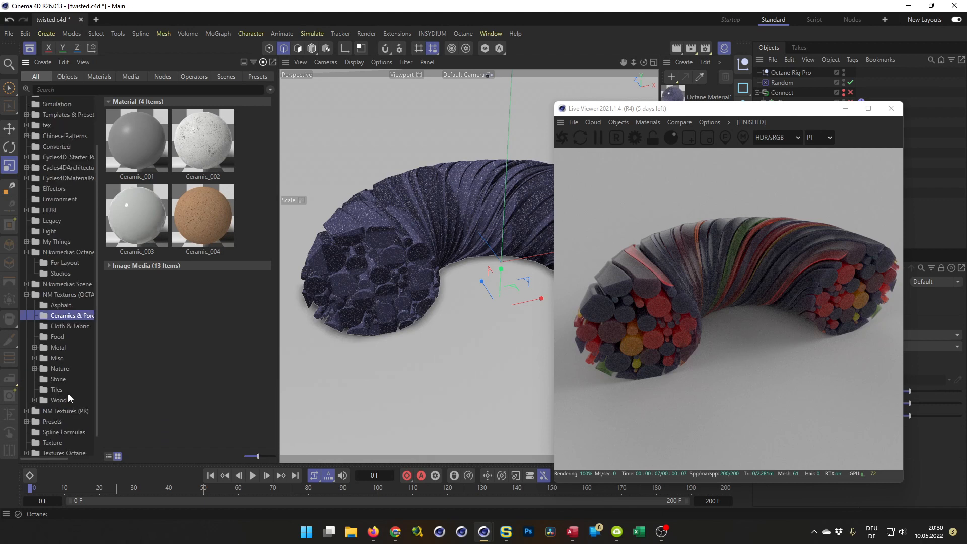
{"action": "left_click", "coordinate": [58, 337]}
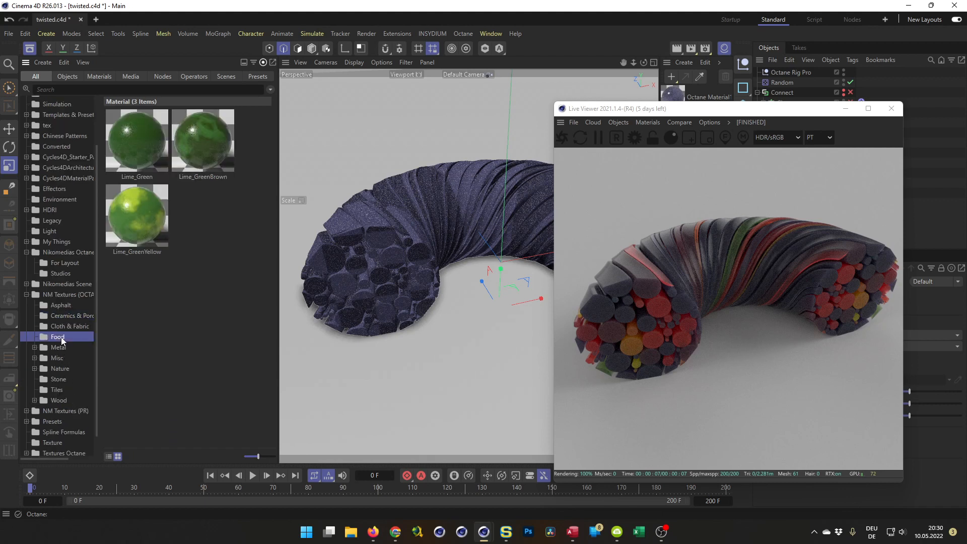
{"action": "left_click", "coordinate": [59, 345]}
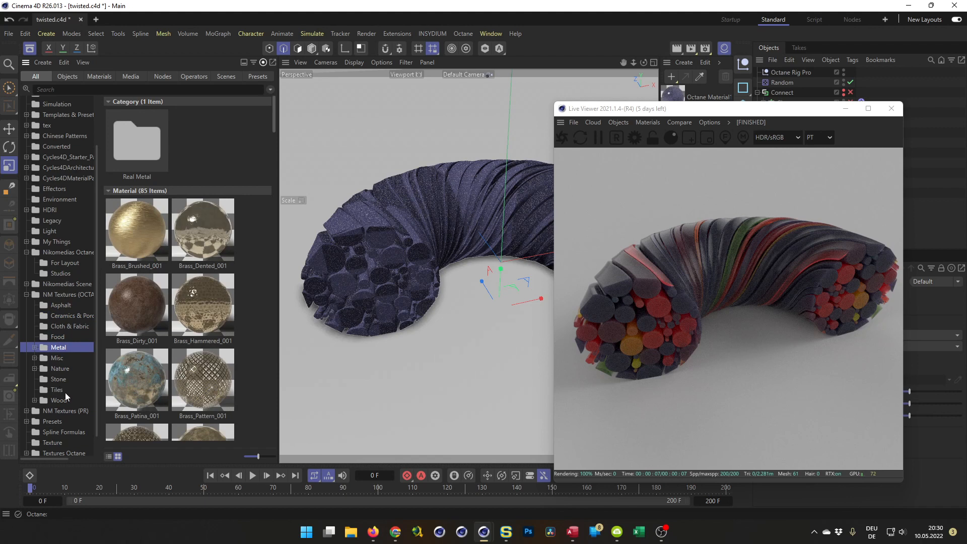
Load Marble_002 from the library's Stone category into the scene and apply it to the Floor plane
{"action": "left_click", "coordinate": [58, 379]}
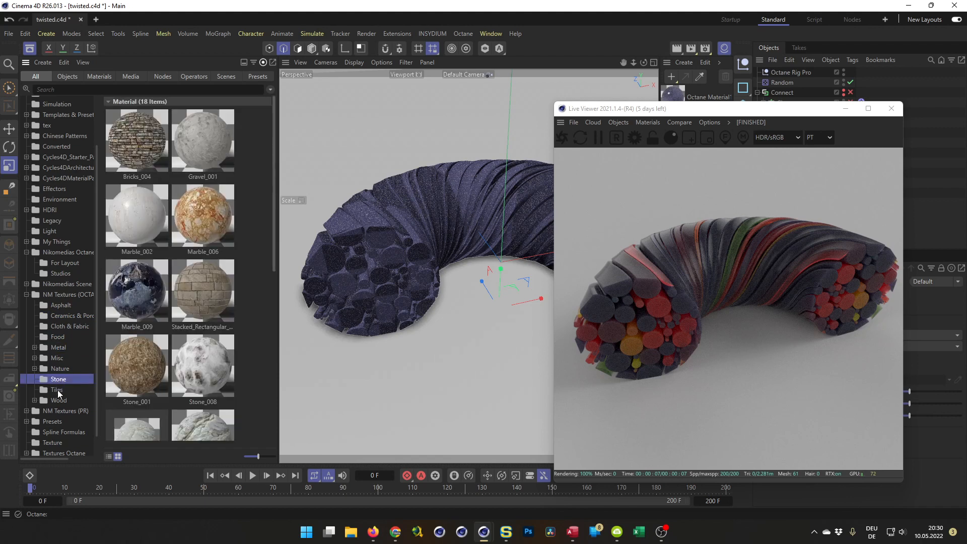
{"action": "left_click", "coordinate": [150, 219]}
{"action": "left_click_drag", "start_coordinate": [686, 116], "coordinate": [433, 91]}
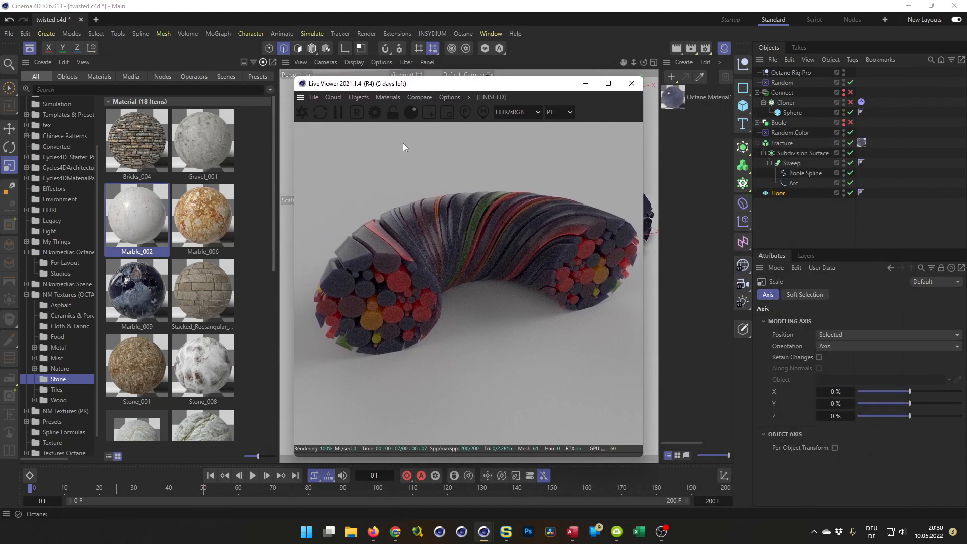
{"action": "left_click_drag", "start_coordinate": [146, 220], "coordinate": [695, 249]}
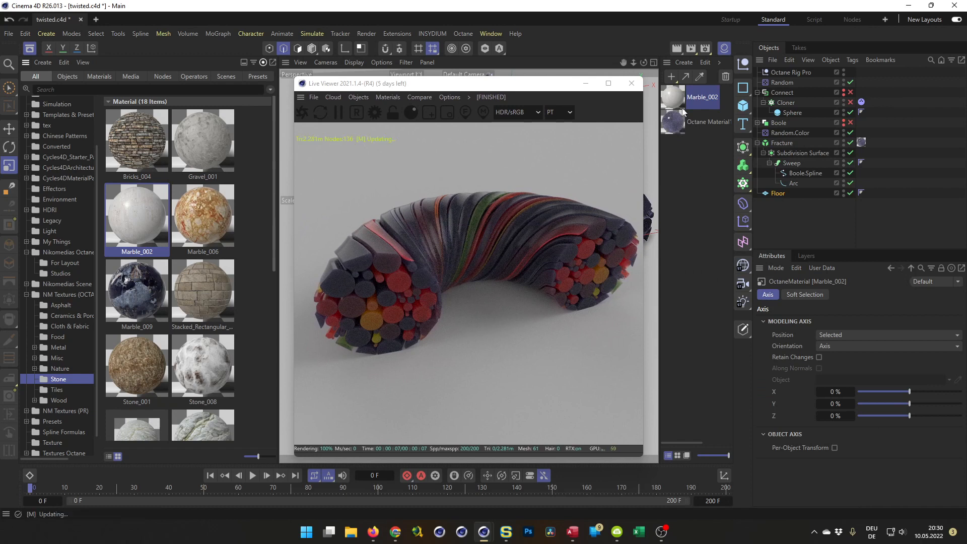
{"action": "left_click_drag", "start_coordinate": [675, 100], "coordinate": [777, 196]}
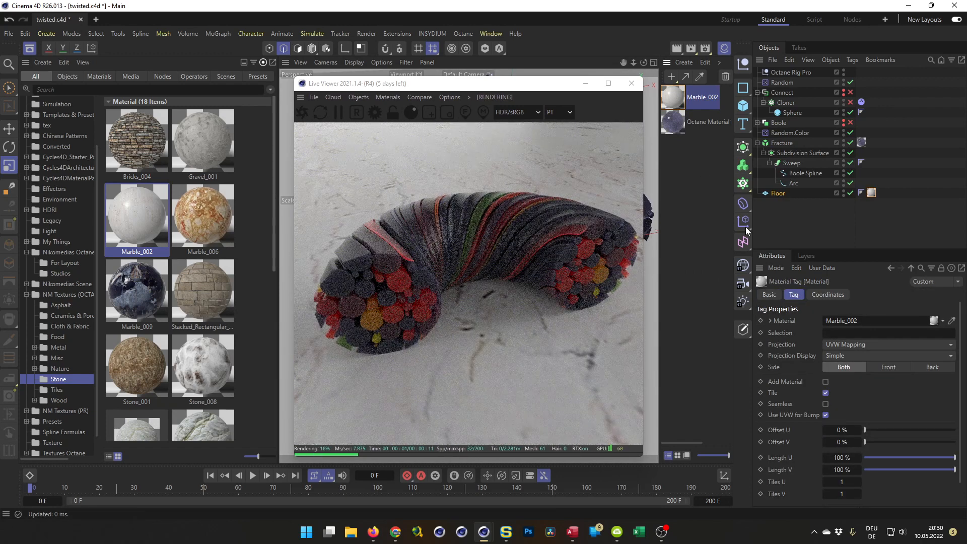
Open the Marble_002 material in the Octane Node Editor and enlarge the editor beside the Live Viewer to show its whole node graph
{"action": "left_click_drag", "start_coordinate": [551, 84], "coordinate": [801, 143]}
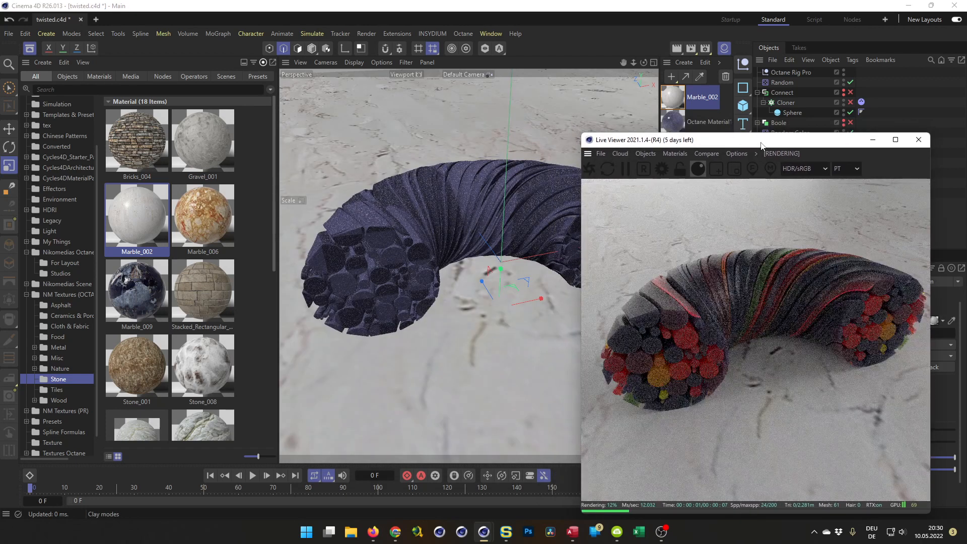
{"action": "left_click", "coordinate": [674, 104]}
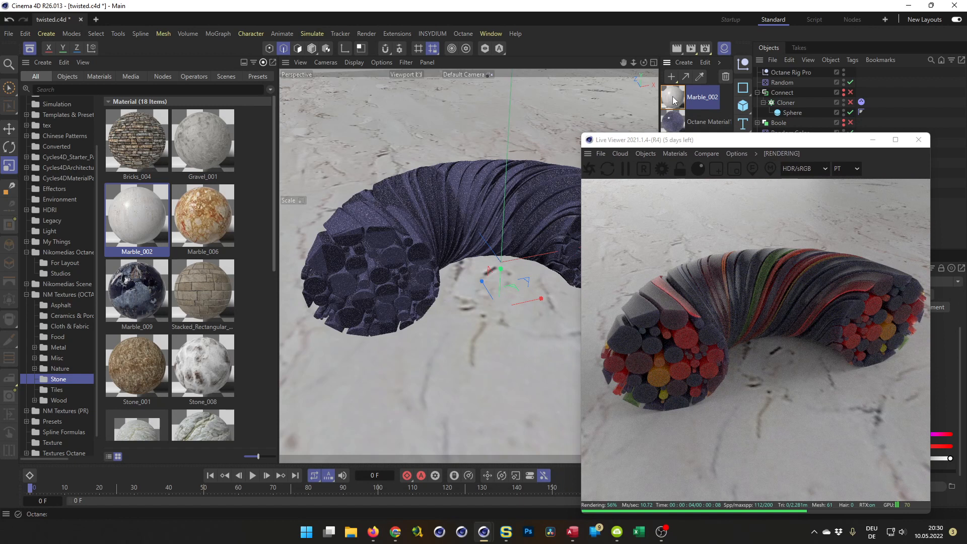
{"action": "double_click", "coordinate": [672, 106]}
{"action": "left_click_drag", "start_coordinate": [731, 96], "coordinate": [210, 52]}
{"action": "left_click", "coordinate": [179, 189]}
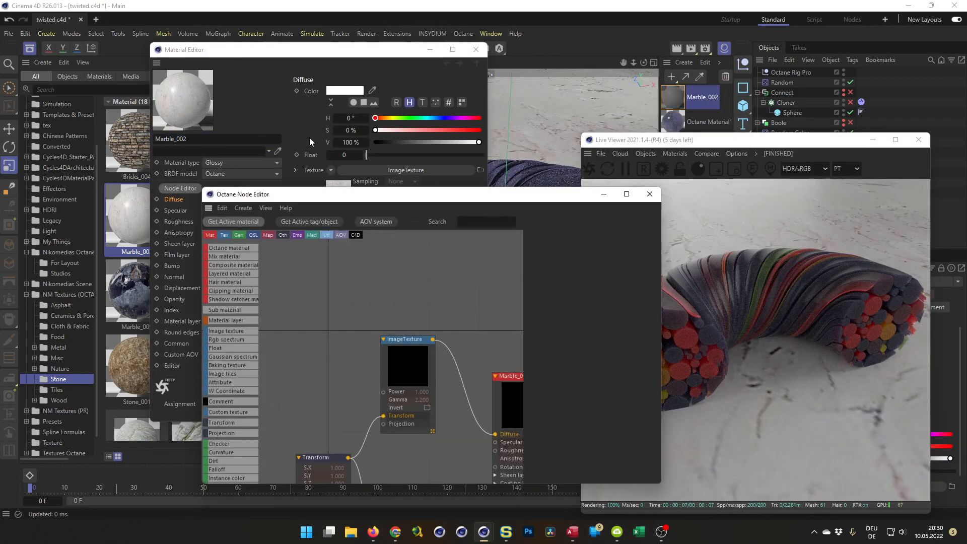
{"action": "left_click_drag", "start_coordinate": [326, 53], "coordinate": [292, 48]}
{"action": "left_click", "coordinate": [441, 44]}
{"action": "left_click_drag", "start_coordinate": [404, 201], "coordinate": [256, 67]}
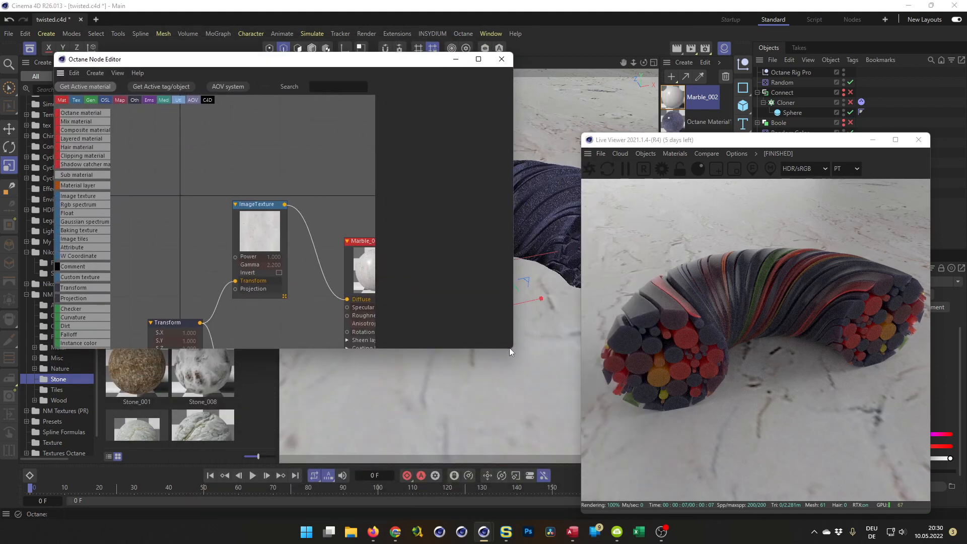
{"action": "left_click_drag", "start_coordinate": [509, 347], "coordinate": [546, 462]}
{"action": "middle_click_drag", "start_coordinate": [379, 334], "coordinate": [360, 266]}
Scale the marble texture down in the Transform node to 0.30392 on all axes with the aspect ratio locked
{"action": "left_click", "coordinate": [151, 262]}
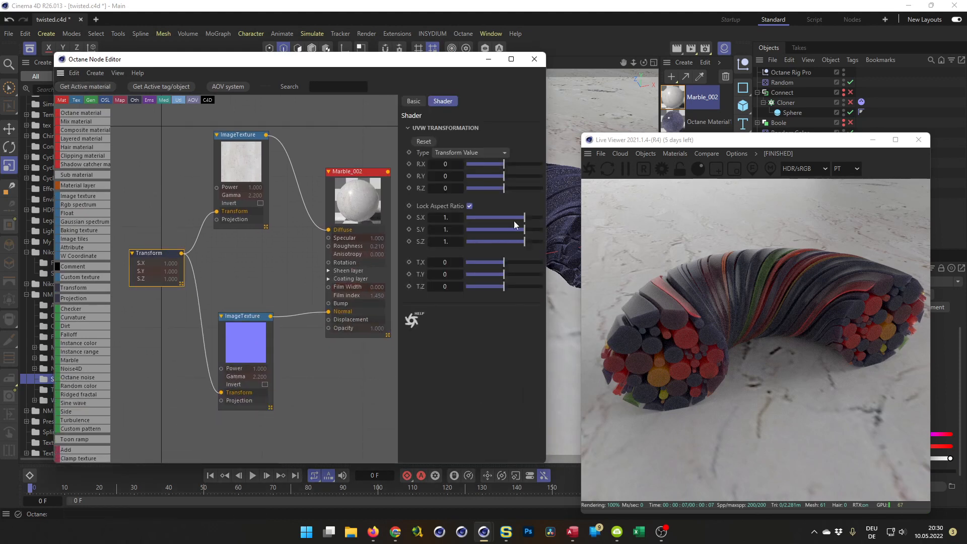
{"action": "left_click_drag", "start_coordinate": [521, 218], "coordinate": [496, 224]}
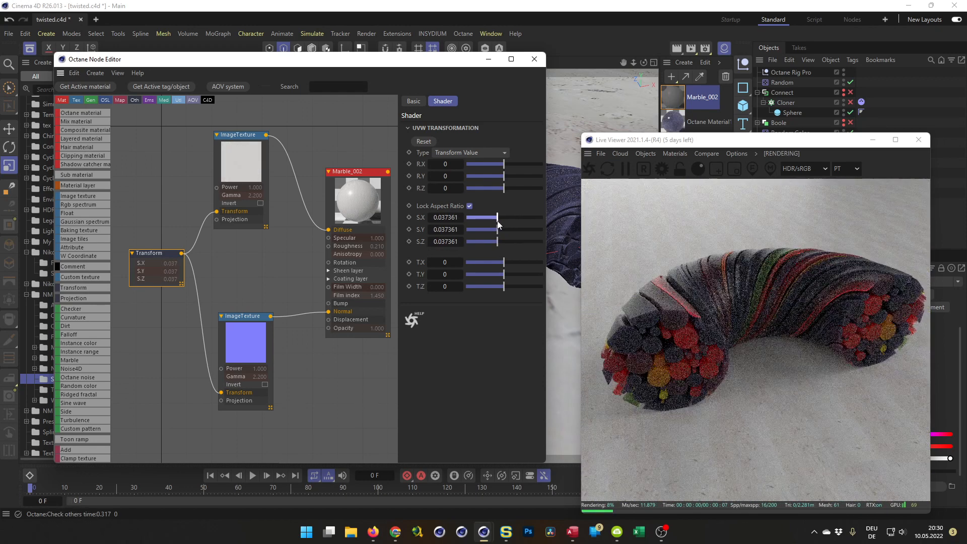
{"action": "left_click_drag", "start_coordinate": [497, 224], "coordinate": [498, 224]}
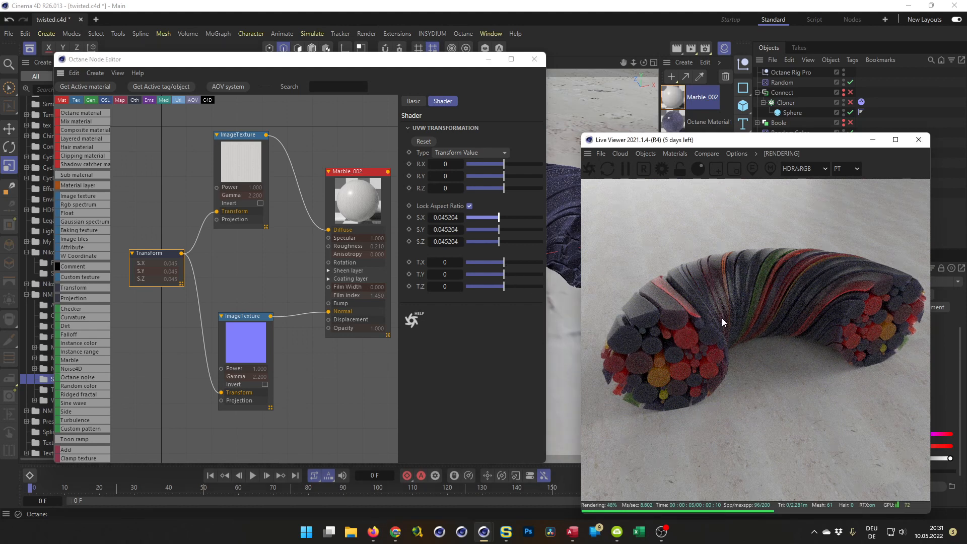
{"action": "mouse_move", "coordinate": [717, 292]}
{"action": "left_mouse_down"}
{"action": "mouse_move", "coordinate": [757, 240]}
{"action": "mouse_move", "coordinate": [696, 325]}
{"action": "mouse_move", "coordinate": [698, 294]}
{"action": "left_mouse_up"}
{"action": "left_click_drag", "start_coordinate": [684, 368], "coordinate": [735, 287]}
{"action": "mouse_move", "coordinate": [499, 217]}
{"action": "left_mouse_down"}
{"action": "mouse_move", "coordinate": [517, 219]}
{"action": "mouse_move", "coordinate": [510, 224]}
{"action": "left_mouse_up"}
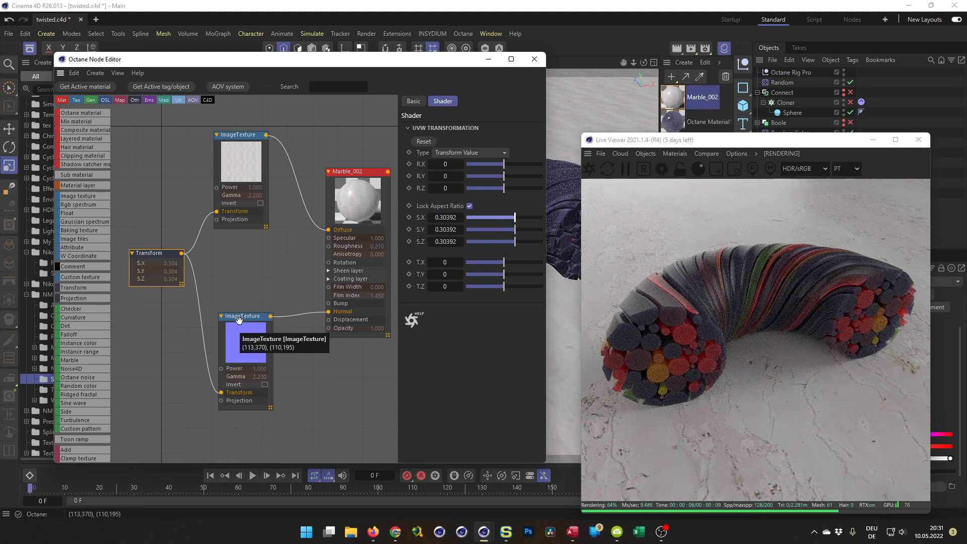
Replace the ImageTexture node on the Diffuse input of Marble_002 with an Rgb spectrum node
{"action": "left_click_drag", "start_coordinate": [345, 64], "coordinate": [357, 88]}
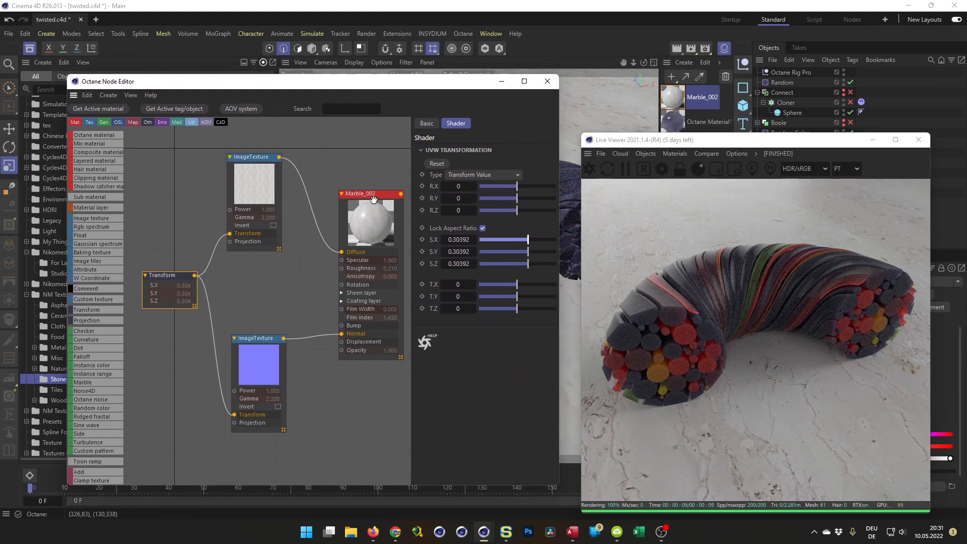
{"action": "left_click_drag", "start_coordinate": [352, 190], "coordinate": [341, 186]}
{"action": "left_click", "coordinate": [246, 185]}
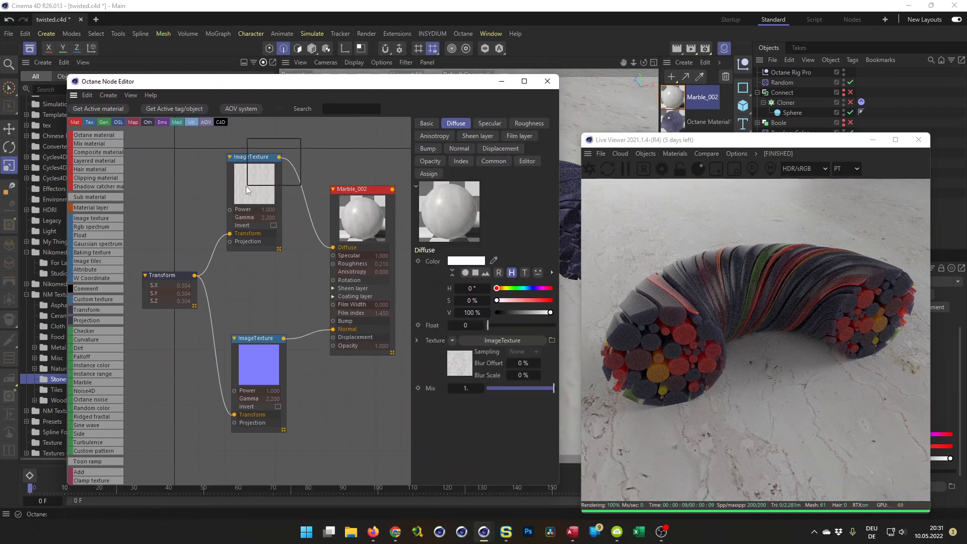
{"action": "key", "text": "Delete"}
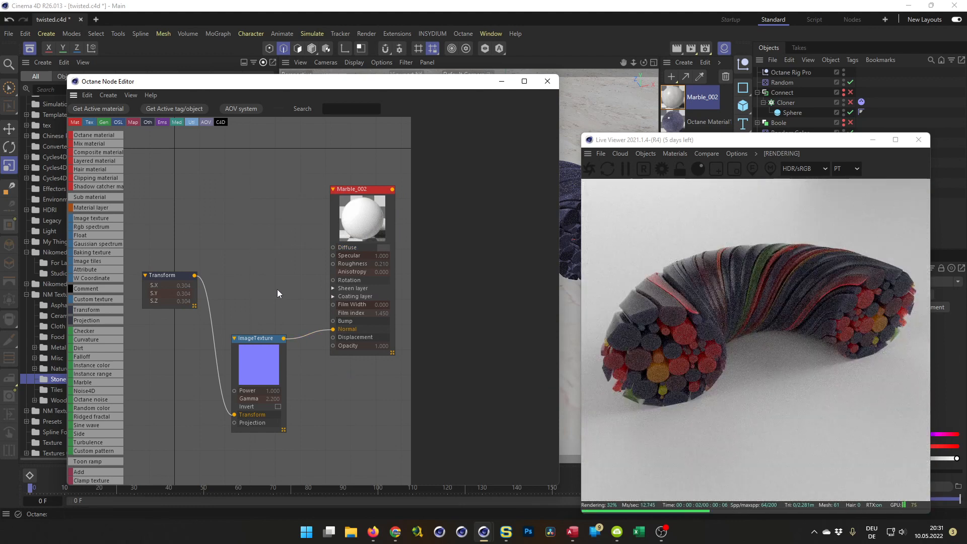
{"action": "right_click", "coordinate": [295, 250]}
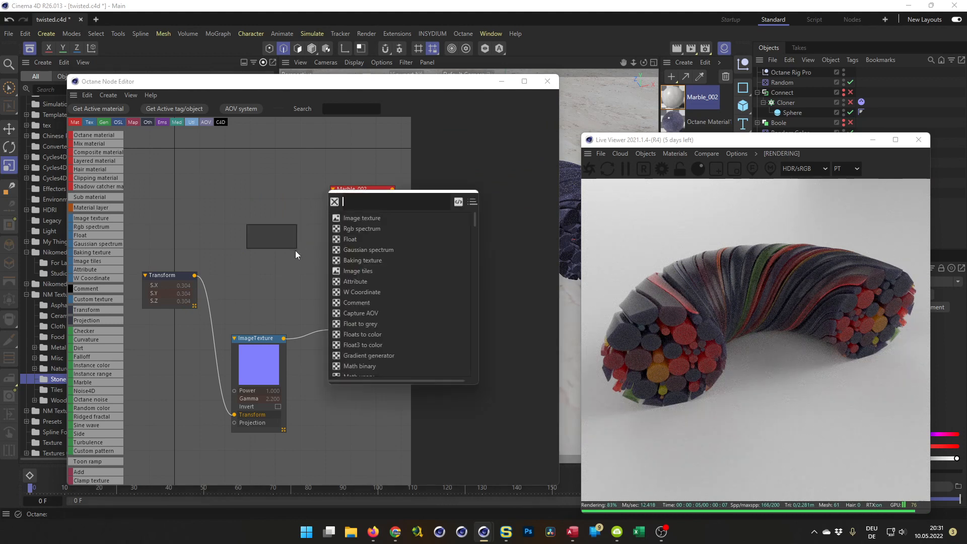
{"action": "left_click", "coordinate": [347, 229]}
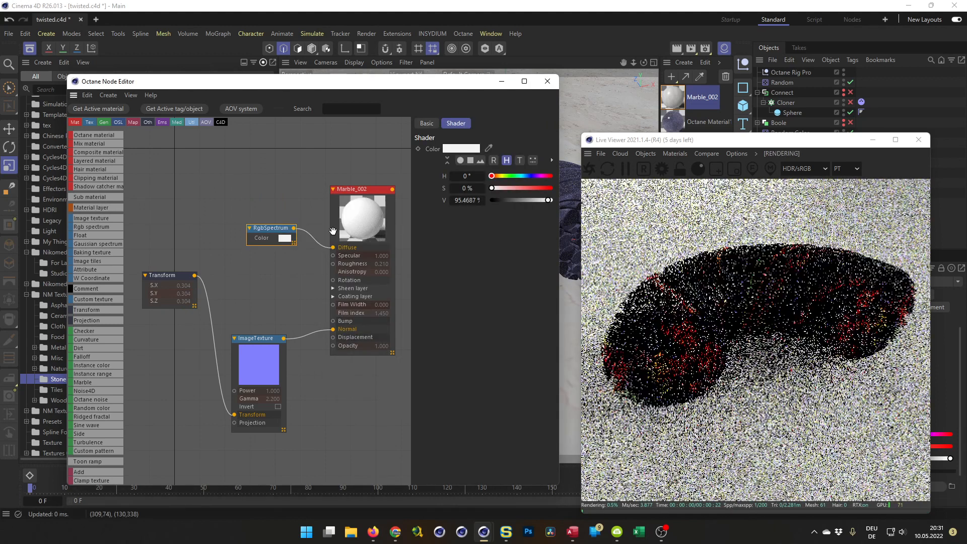
{"action": "left_click_drag", "start_coordinate": [270, 237], "coordinate": [237, 209]}
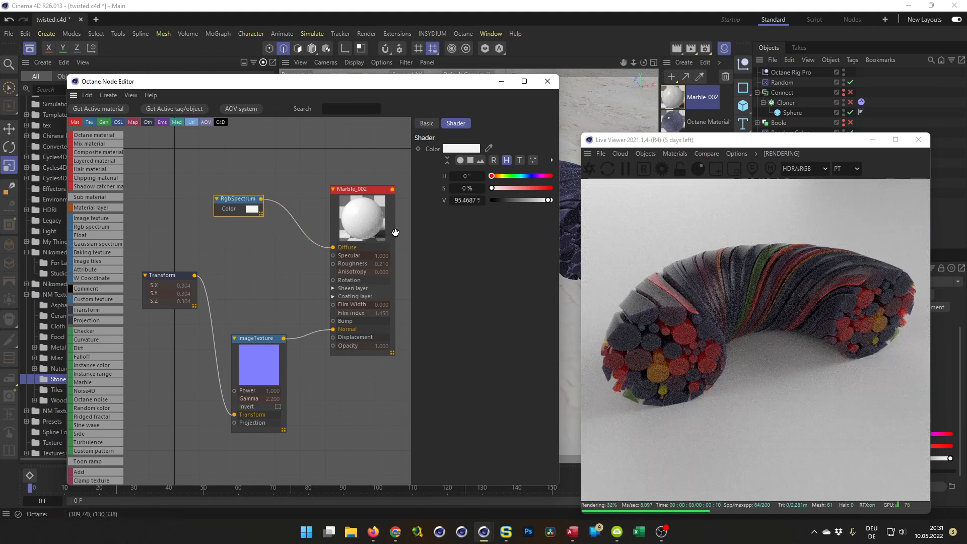
Sample colours from the rendered strands for the RgbSpectrum node, trying an orange strand and settling on a dark red one
{"action": "left_click", "coordinate": [489, 149]}
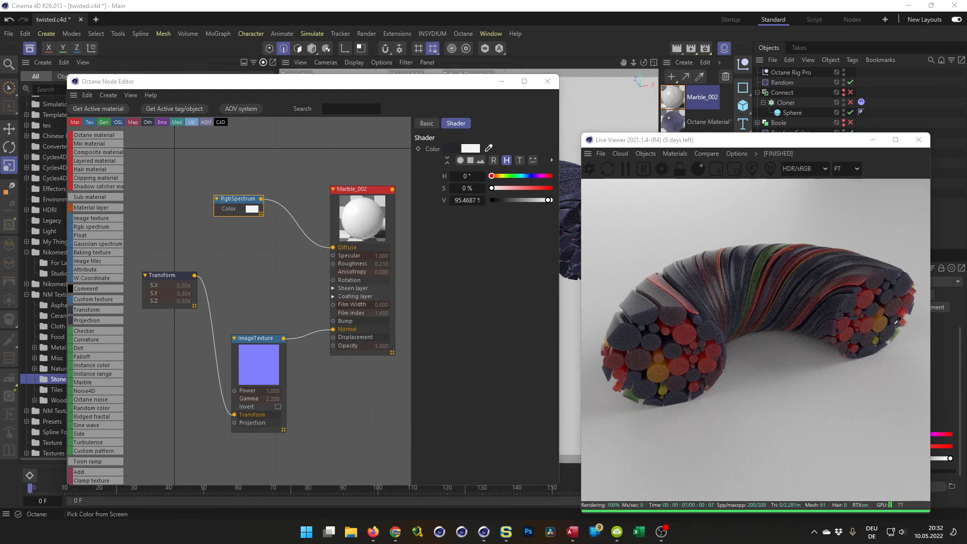
{"action": "left_click", "coordinate": [653, 368]}
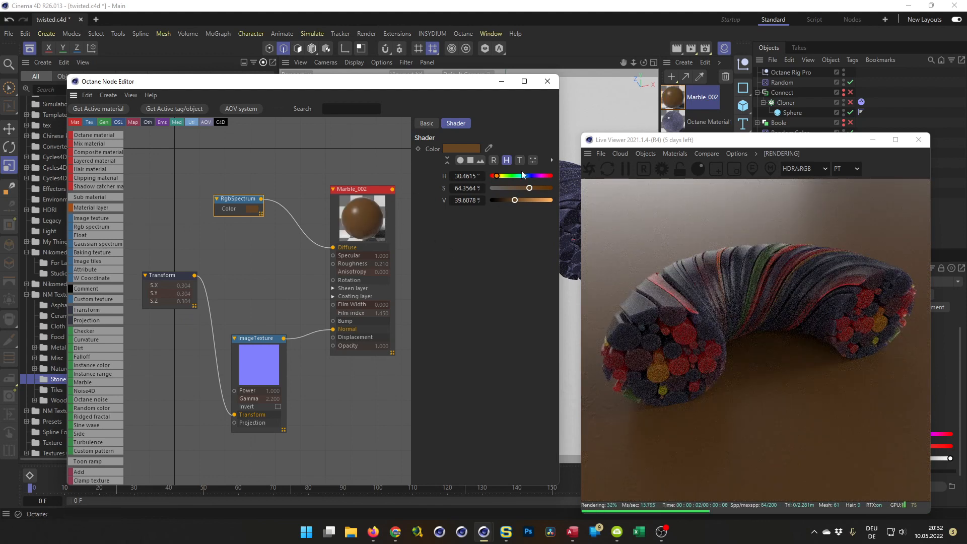
{"action": "left_click", "coordinate": [488, 148]}
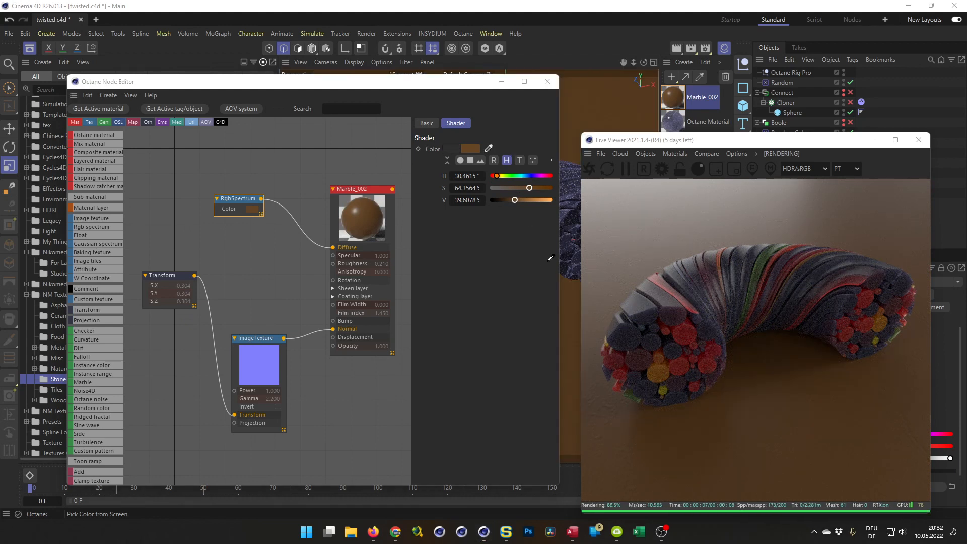
{"action": "left_click", "coordinate": [618, 388]}
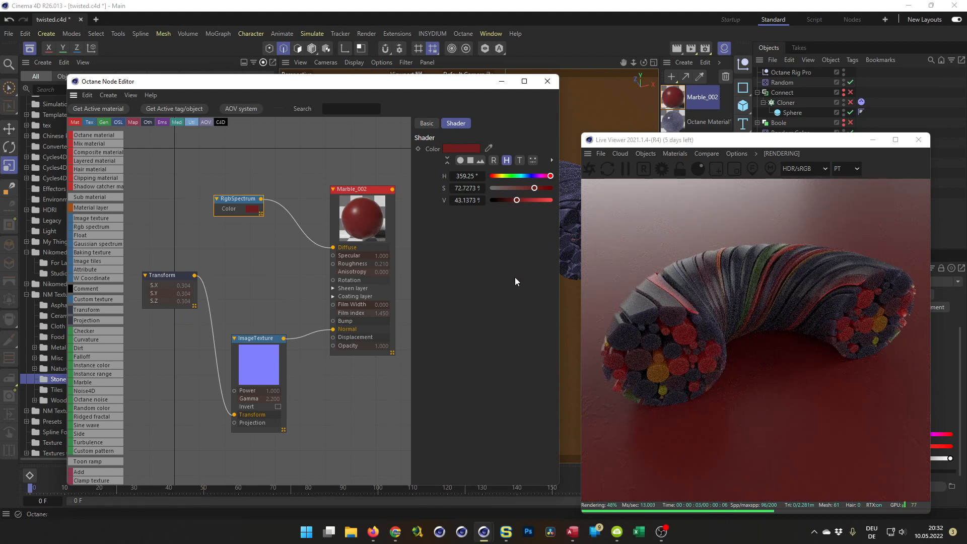
Delete the Transform node and the normal map's ImageTexture node, and move the RgbSpectrum node closer to Marble_002
{"action": "left_click_drag", "start_coordinate": [239, 311], "coordinate": [252, 344]}
{"action": "left_click_drag", "start_coordinate": [310, 394], "coordinate": [149, 253]}
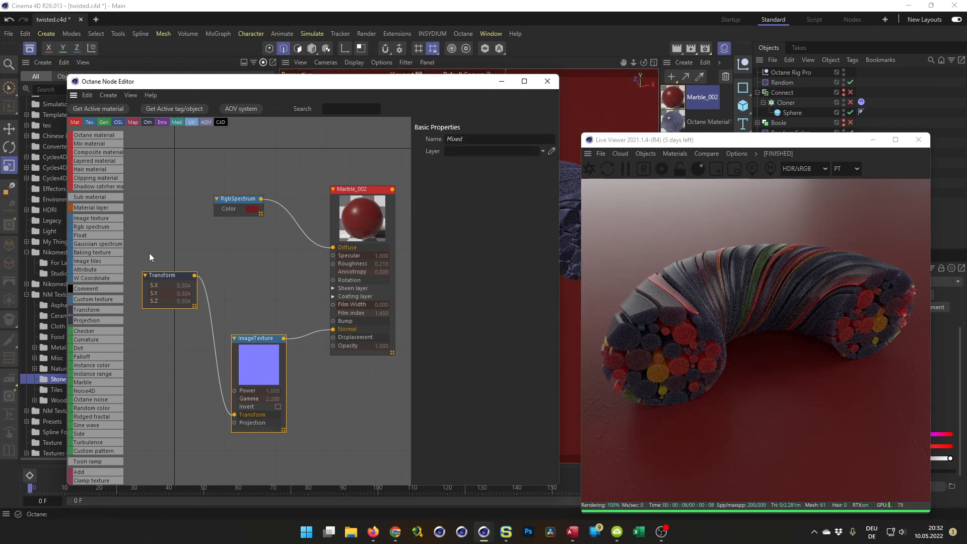
{"action": "key", "text": "Delete"}
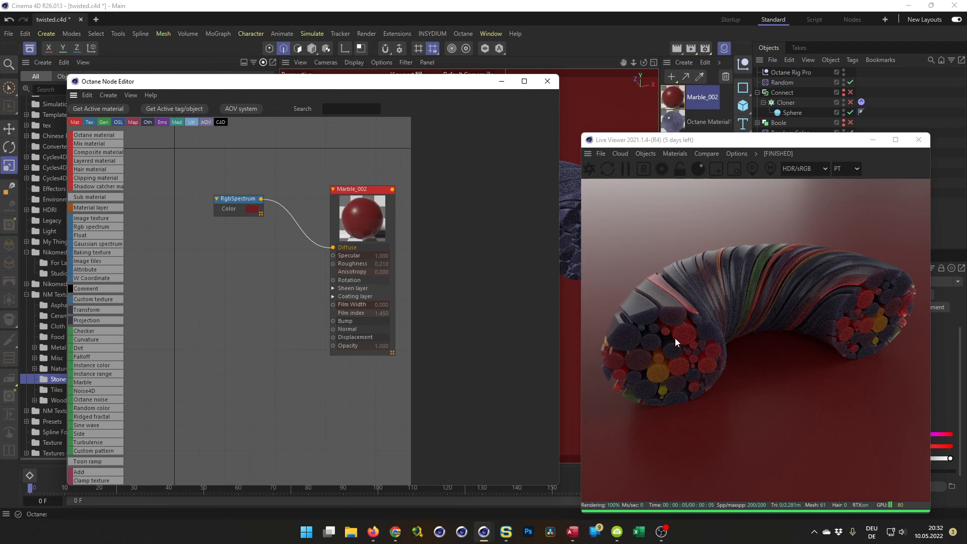
{"action": "left_click_drag", "start_coordinate": [242, 202], "coordinate": [261, 210]}
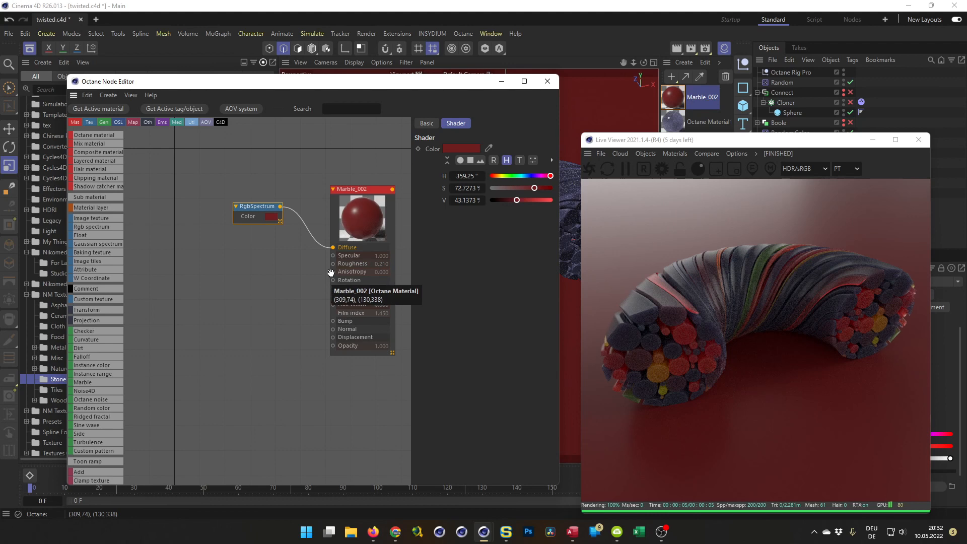
Search the asset library for "dirt" and look through the Dirt, Scratches and Smudges surface images
{"action": "left_click_drag", "start_coordinate": [384, 87], "coordinate": [581, 68]}
{"action": "left_click", "coordinate": [77, 88]}
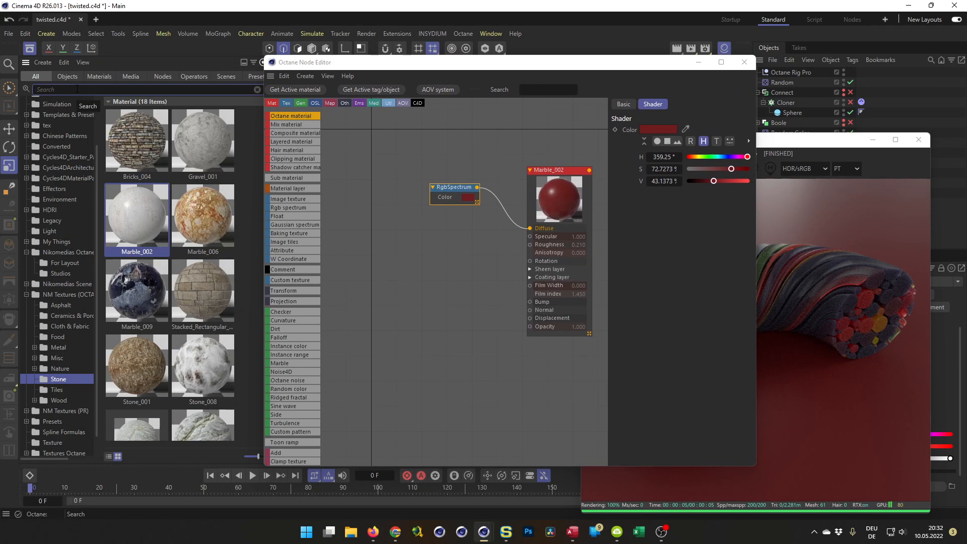
{"action": "type", "text": "dirt"}
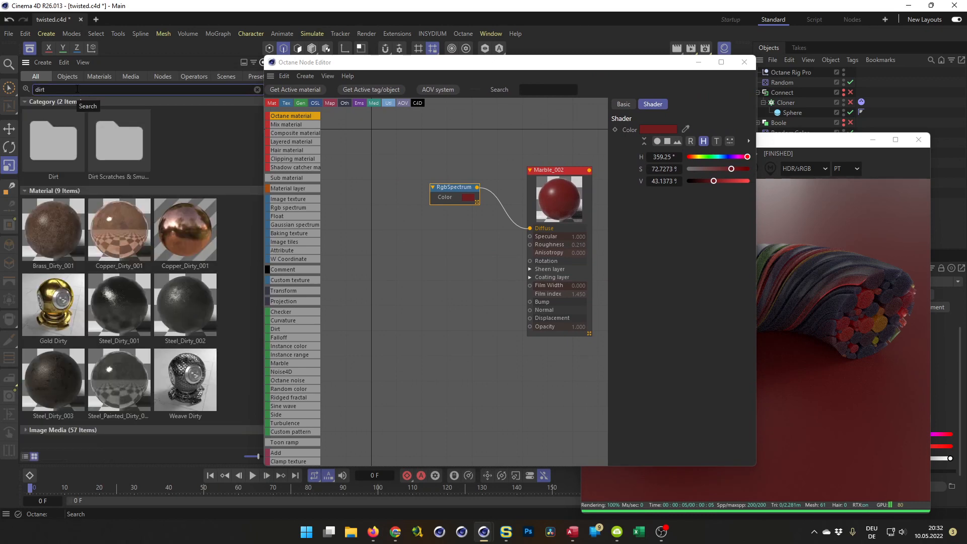
{"action": "left_click", "coordinate": [62, 153]}
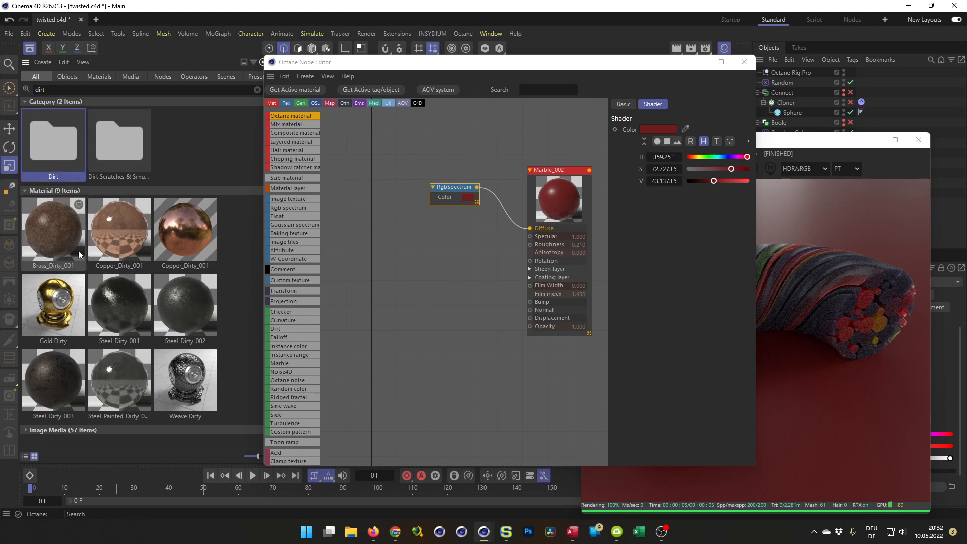
{"action": "double_click", "coordinate": [59, 141]}
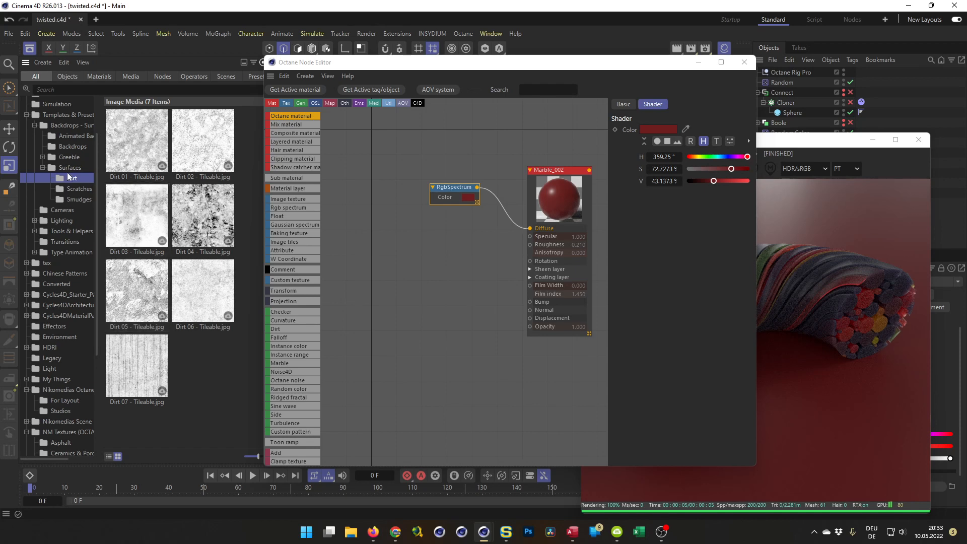
{"action": "left_click", "coordinate": [73, 188]}
{"action": "left_click", "coordinate": [72, 197]}
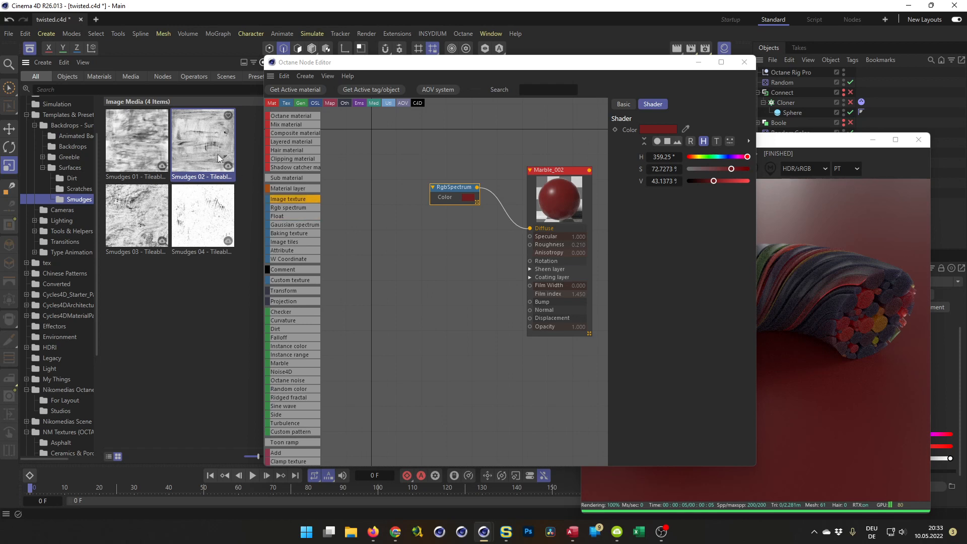
Try to bring the Smudges 02 image into the node graph, and preview it in the Picture Viewer
{"action": "left_click", "coordinate": [228, 166]}
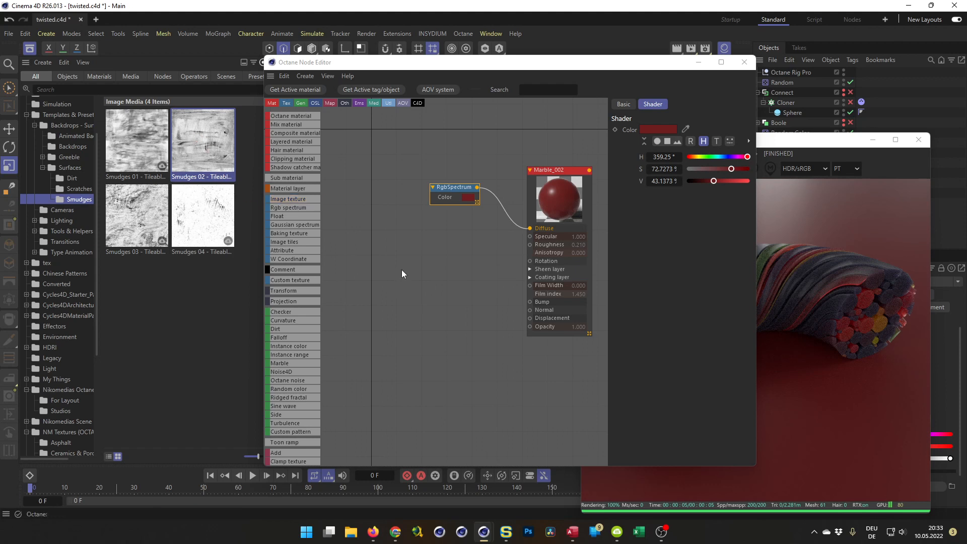
{"action": "left_click_drag", "start_coordinate": [204, 140], "coordinate": [406, 268]}
{"action": "double_click", "coordinate": [186, 143]}
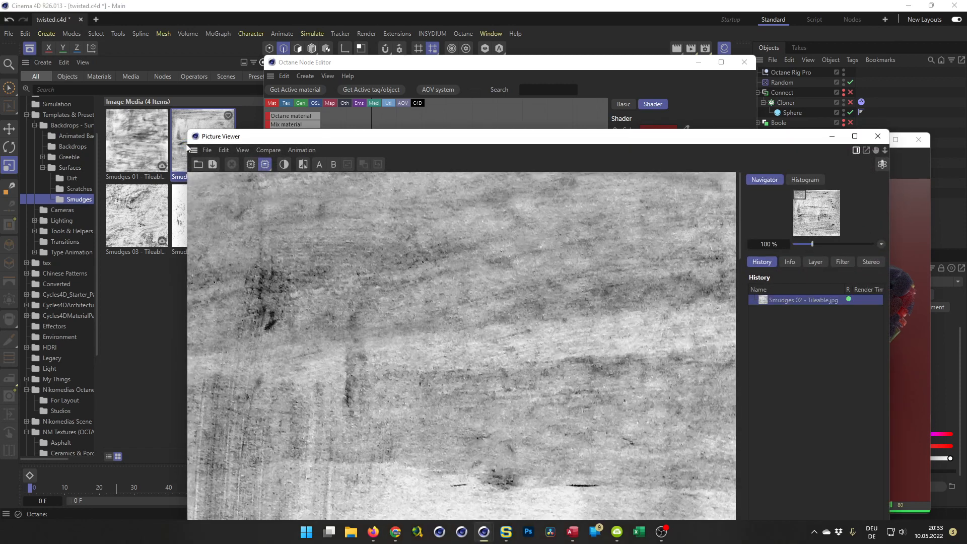
{"action": "left_click", "coordinate": [878, 136]}
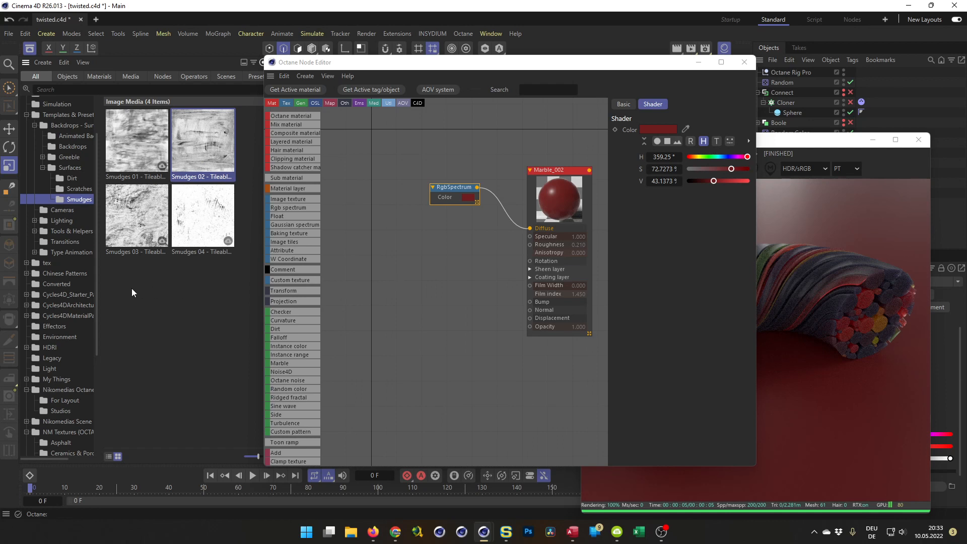
Look through the Asphalt category of the NM Textures Octane library for a concrete roughness image
{"action": "left_click_drag", "start_coordinate": [95, 299], "coordinate": [104, 391]}
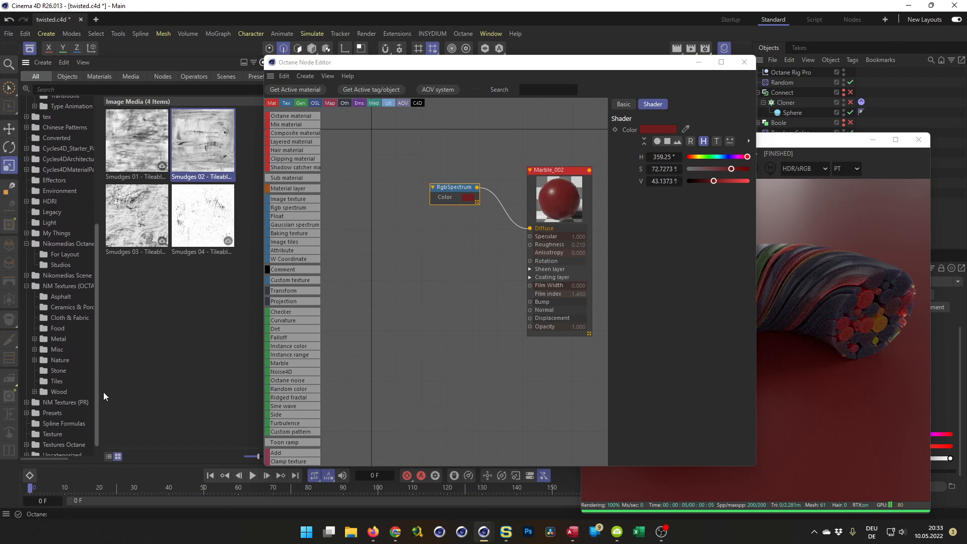
{"action": "left_click", "coordinate": [61, 296]}
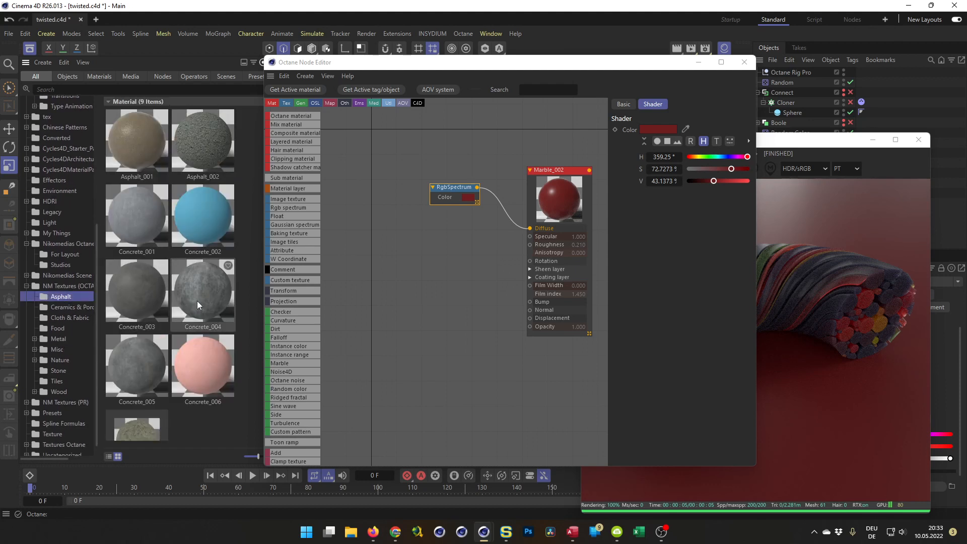
{"action": "scroll", "coordinate": [206, 319], "scroll_direction": "down", "scroll_amount": 1}
{"action": "left_click", "coordinate": [198, 436]}
{"action": "scroll", "coordinate": [198, 413], "scroll_direction": "down", "scroll_amount": 8}
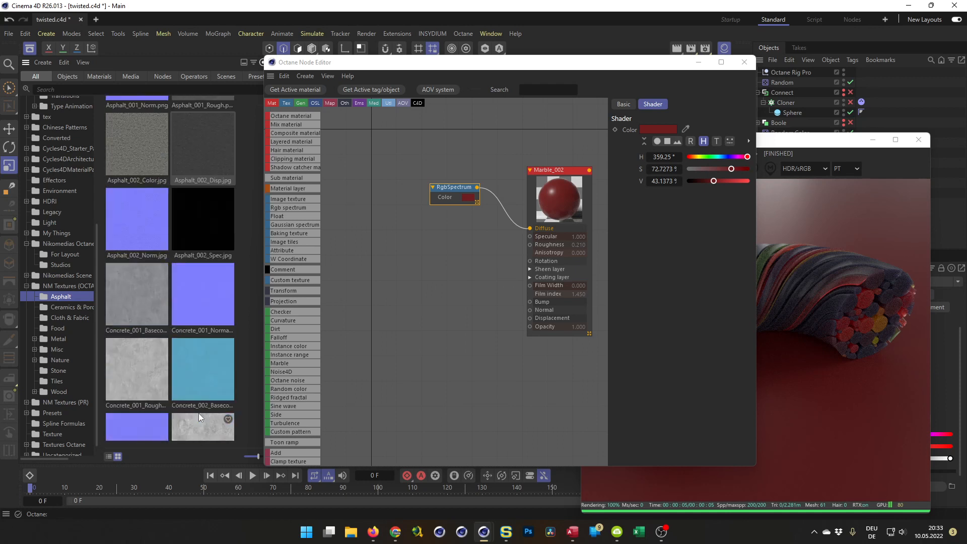
{"action": "scroll", "coordinate": [198, 412], "scroll_direction": "down", "scroll_amount": 2}
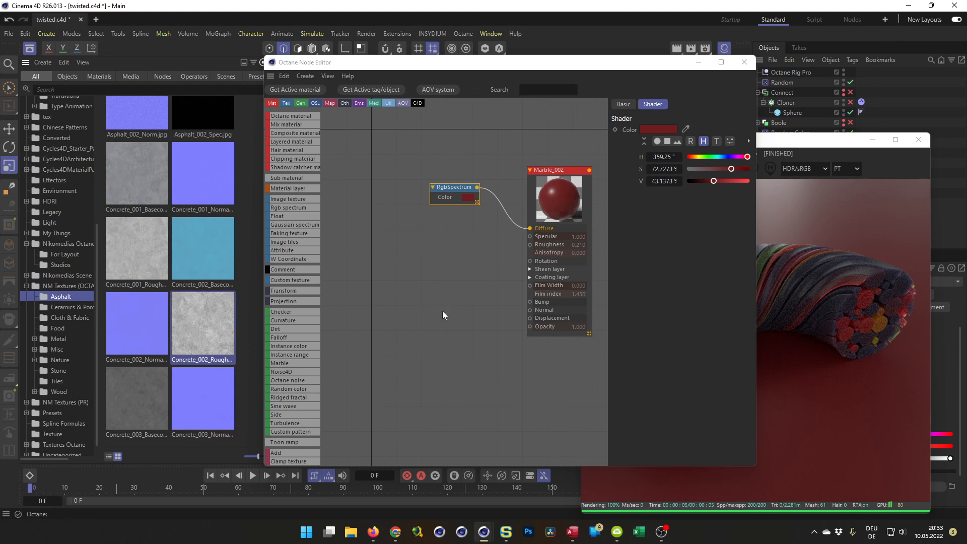
Preview the Concrete_002 roughness image from the library, and move the Octane Node Editor clear of the asset list
{"action": "double_click", "coordinate": [184, 314]}
{"action": "left_click_drag", "start_coordinate": [292, 311], "coordinate": [223, 92]}
{"action": "left_click", "coordinate": [807, 88]}
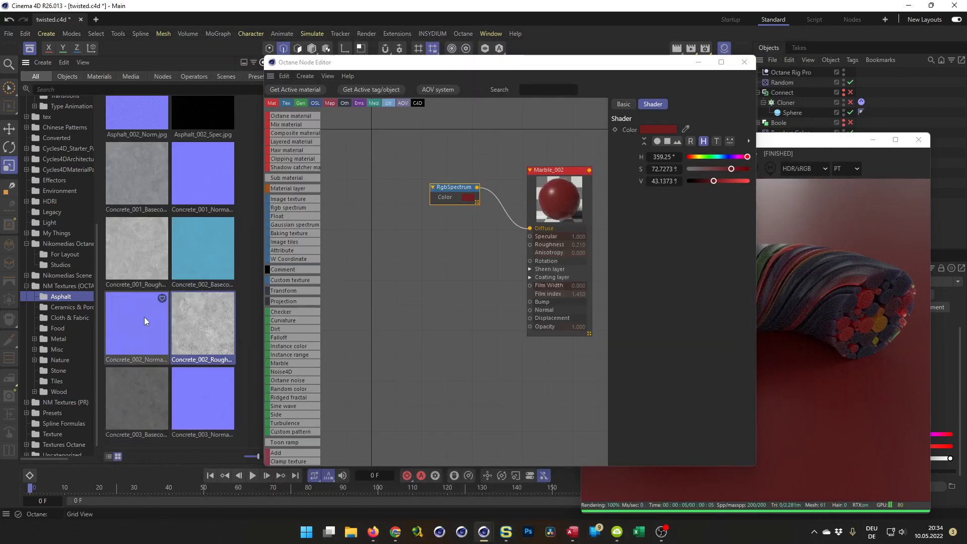
{"action": "left_click_drag", "start_coordinate": [637, 67], "coordinate": [681, 99]}
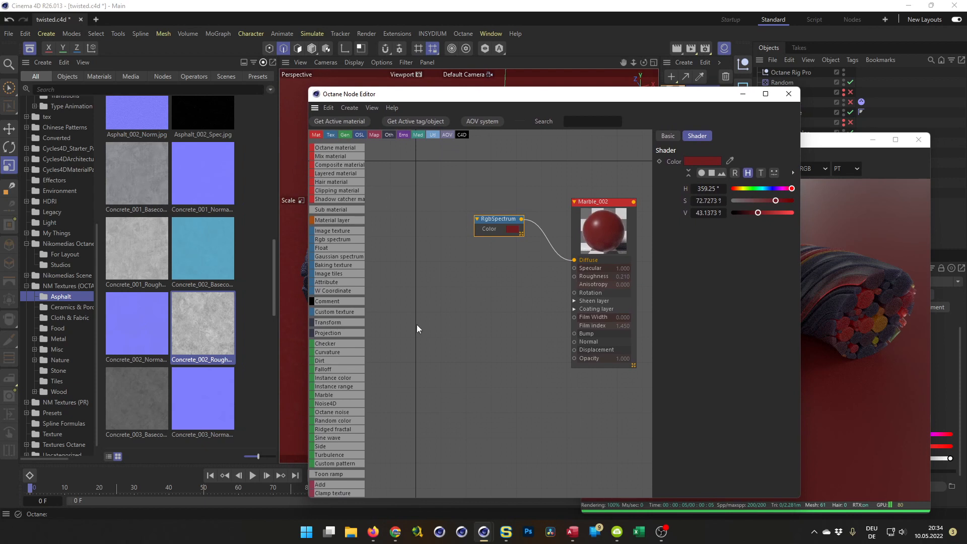
Clear the floating windows away from the asset list and add the Concrete_004 material from the Asphalt category to the scene materials
{"action": "left_click_drag", "start_coordinate": [624, 98], "coordinate": [497, 78]}
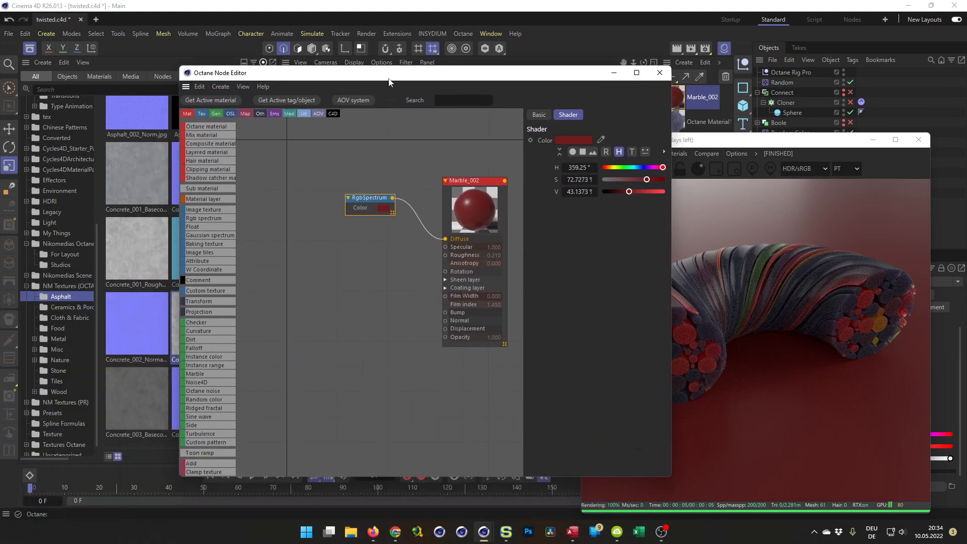
{"action": "left_click_drag", "start_coordinate": [389, 82], "coordinate": [527, 119]}
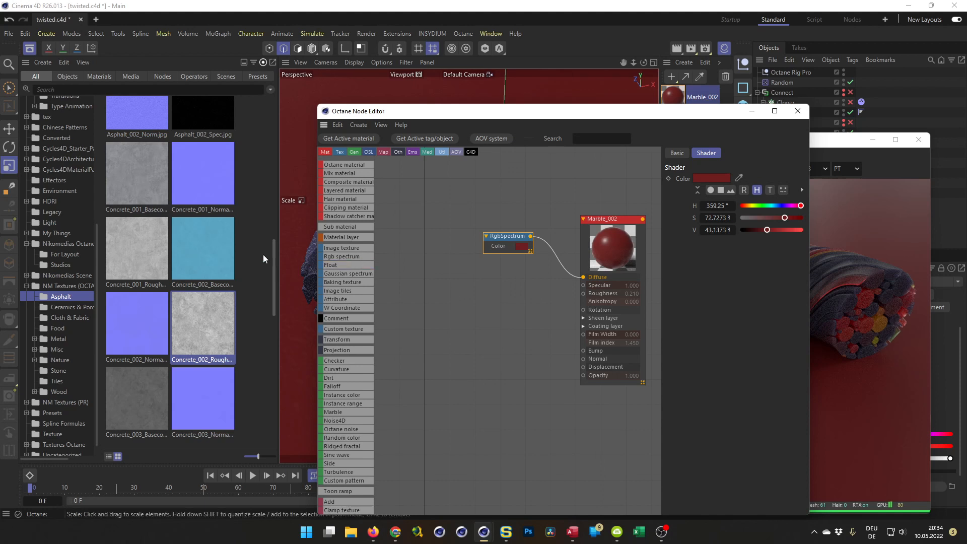
{"action": "scroll", "coordinate": [157, 233], "scroll_direction": "up", "scroll_amount": 5}
{"action": "scroll", "coordinate": [157, 234], "scroll_direction": "down", "scroll_amount": 5}
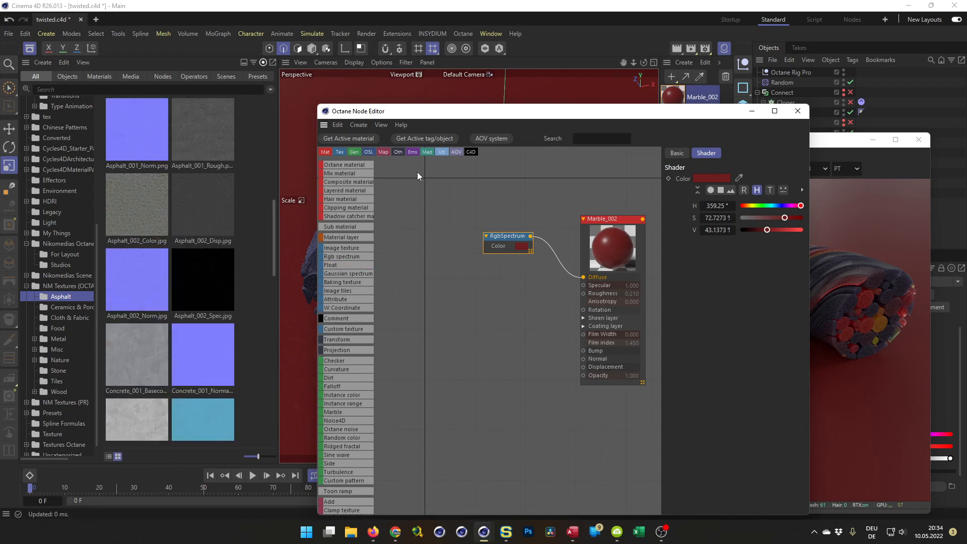
{"action": "left_click_drag", "start_coordinate": [480, 109], "coordinate": [352, 267]}
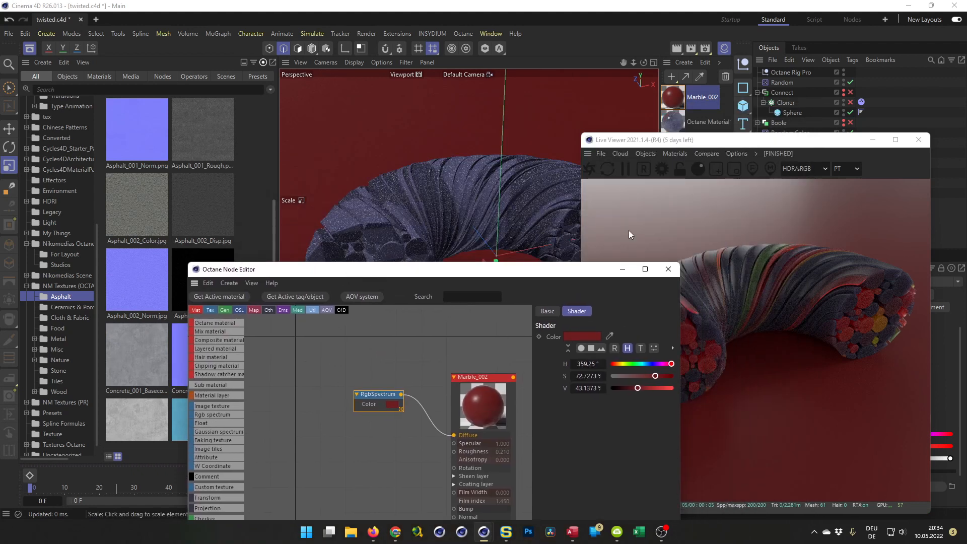
{"action": "left_click_drag", "start_coordinate": [727, 147], "coordinate": [752, 158]}
{"action": "left_click_drag", "start_coordinate": [755, 160], "coordinate": [752, 239]}
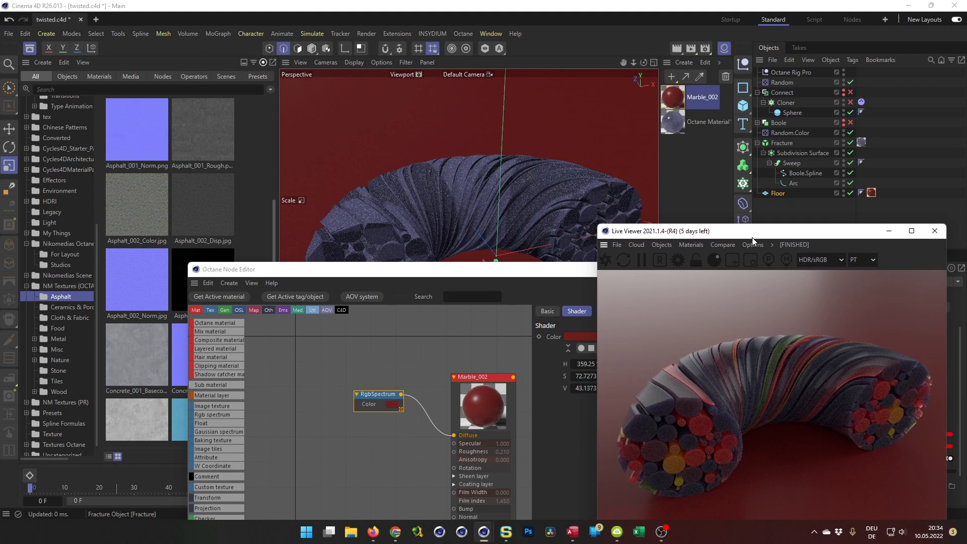
{"action": "left_click_drag", "start_coordinate": [378, 275], "coordinate": [378, 323]}
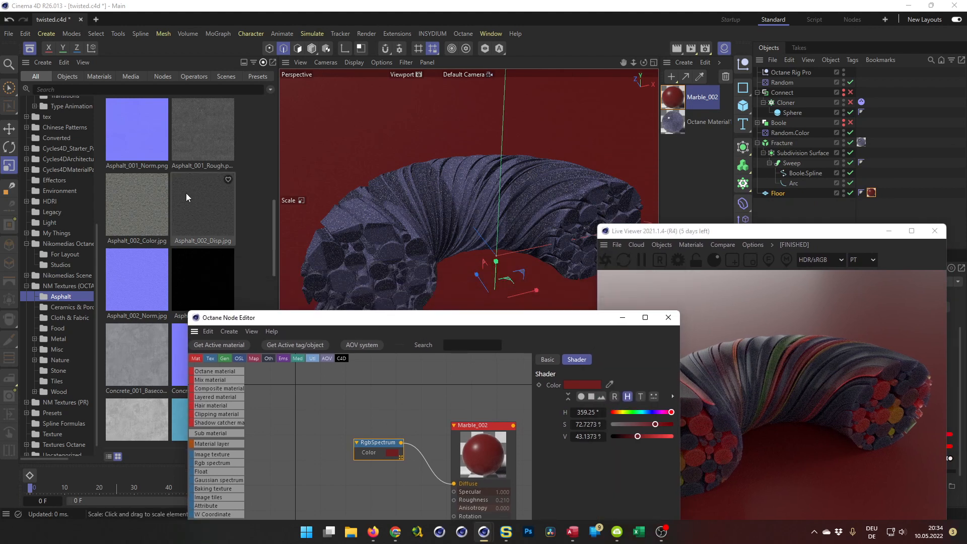
{"action": "scroll", "coordinate": [185, 192], "scroll_direction": "up", "scroll_amount": 8}
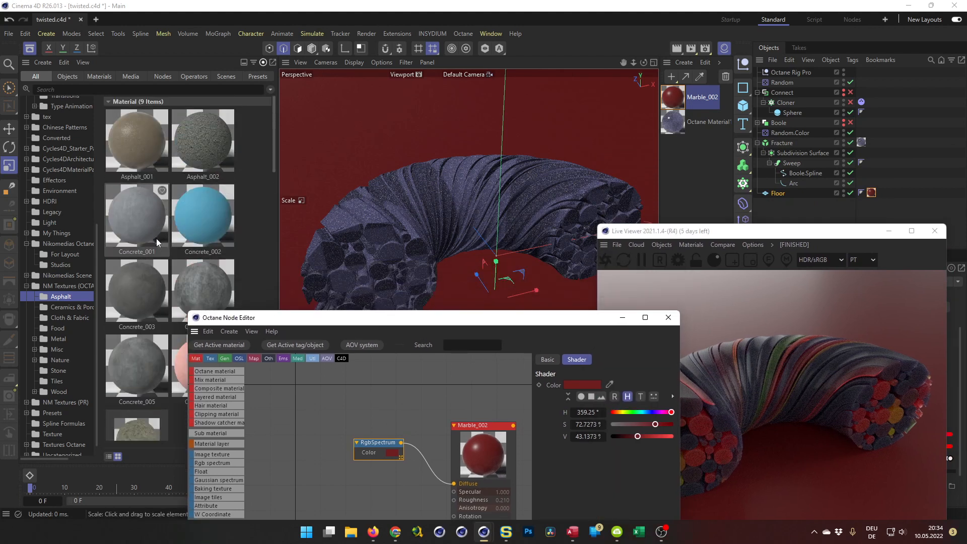
{"action": "left_click", "coordinate": [213, 288]}
{"action": "left_click_drag", "start_coordinate": [198, 284], "coordinate": [704, 165]}
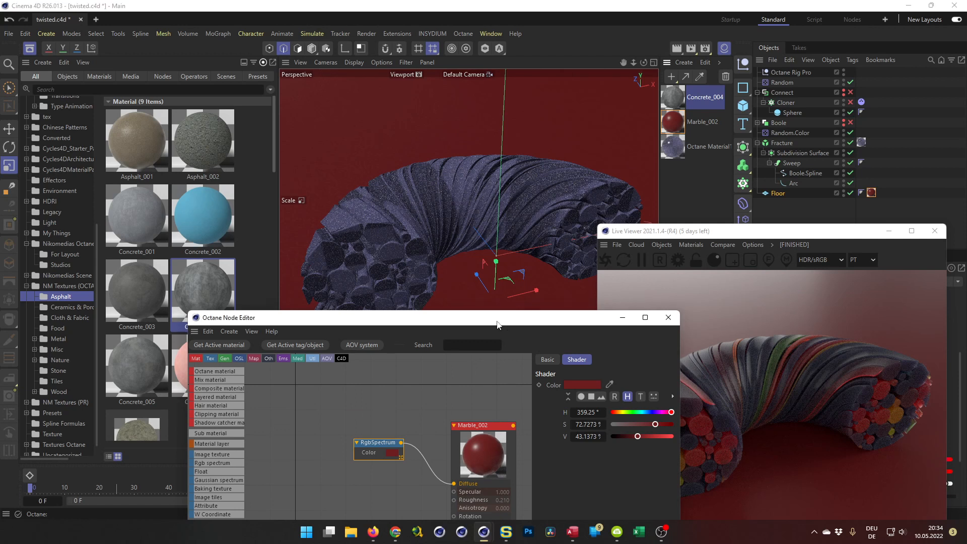
Copy the file path of the base colour image texture in Concrete_004's node graph, and close the node editor
{"action": "left_click_drag", "start_coordinate": [505, 317], "coordinate": [401, 63]}
{"action": "left_click", "coordinate": [672, 159]}
{"action": "left_click", "coordinate": [673, 97]}
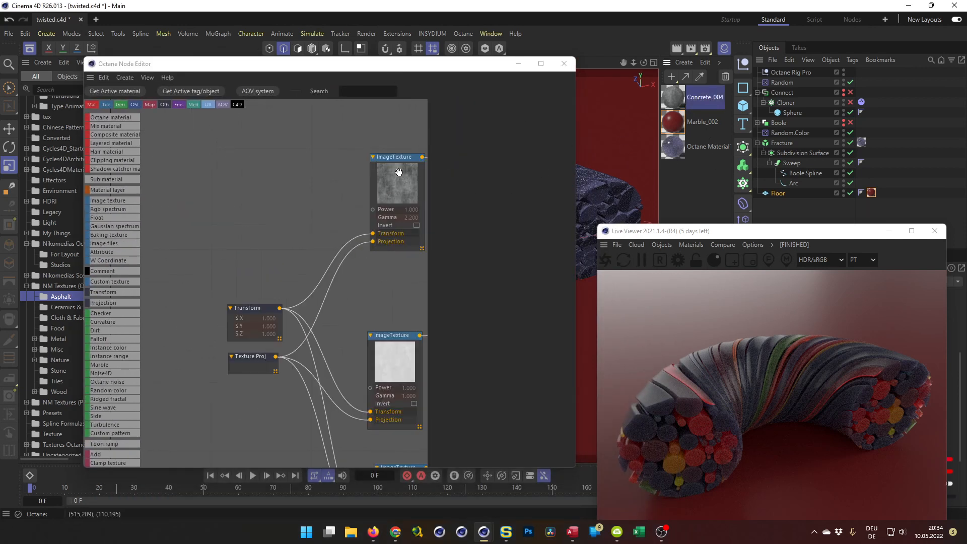
{"action": "left_click", "coordinate": [396, 173]}
{"action": "left_click", "coordinate": [514, 129]}
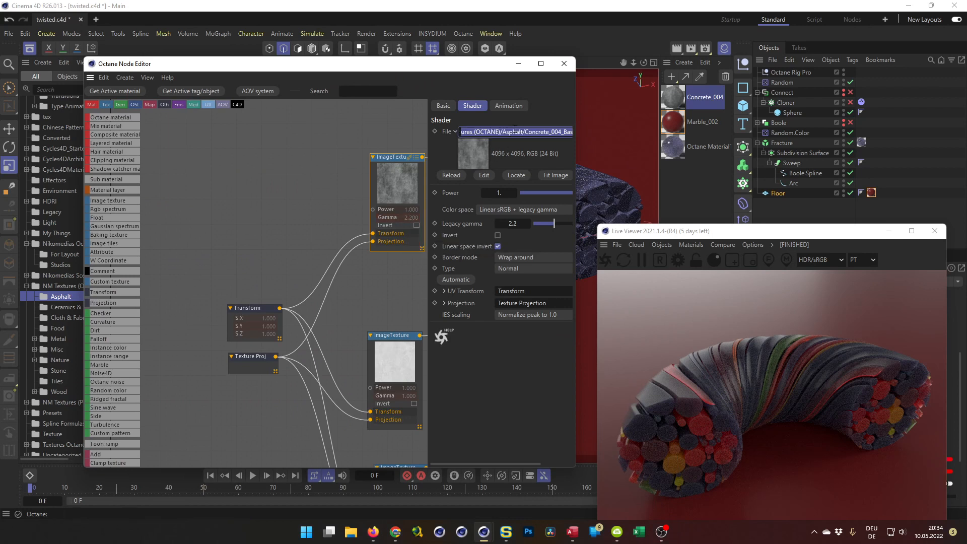
{"action": "left_click", "coordinate": [564, 64]}
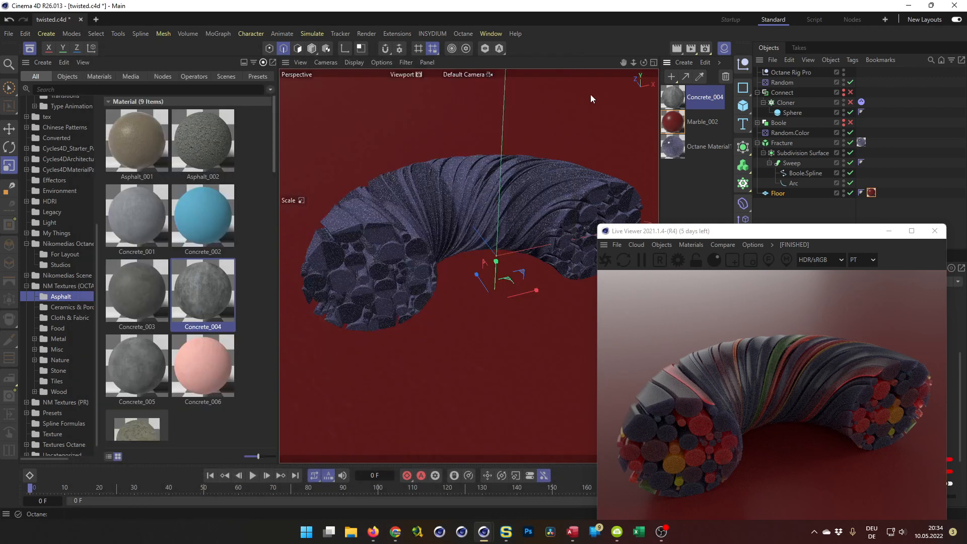
Open Marble_002's node graph and connect an empty ImageTexture node to its Roughness input
{"action": "double_click", "coordinate": [674, 122]}
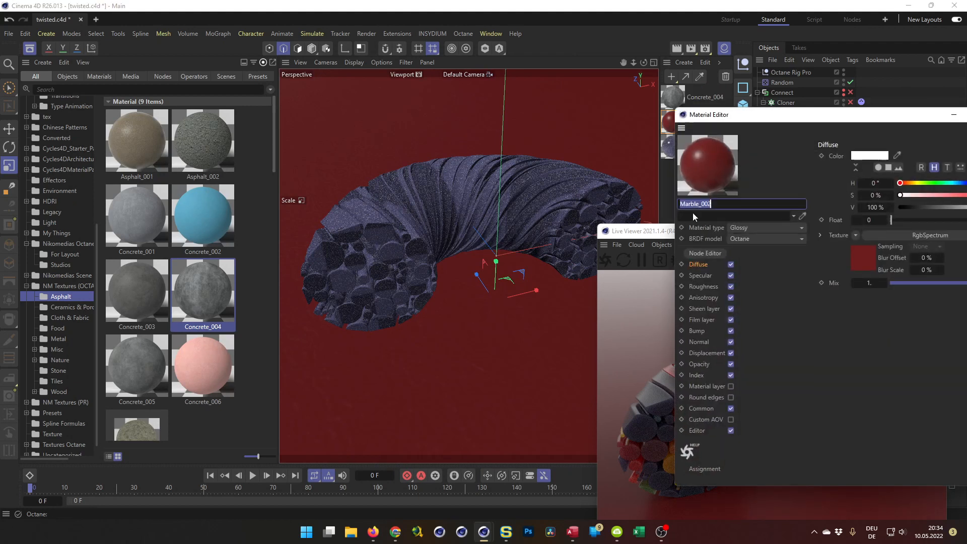
{"action": "left_click", "coordinate": [703, 254]}
{"action": "left_click_drag", "start_coordinate": [886, 120], "coordinate": [535, 70]}
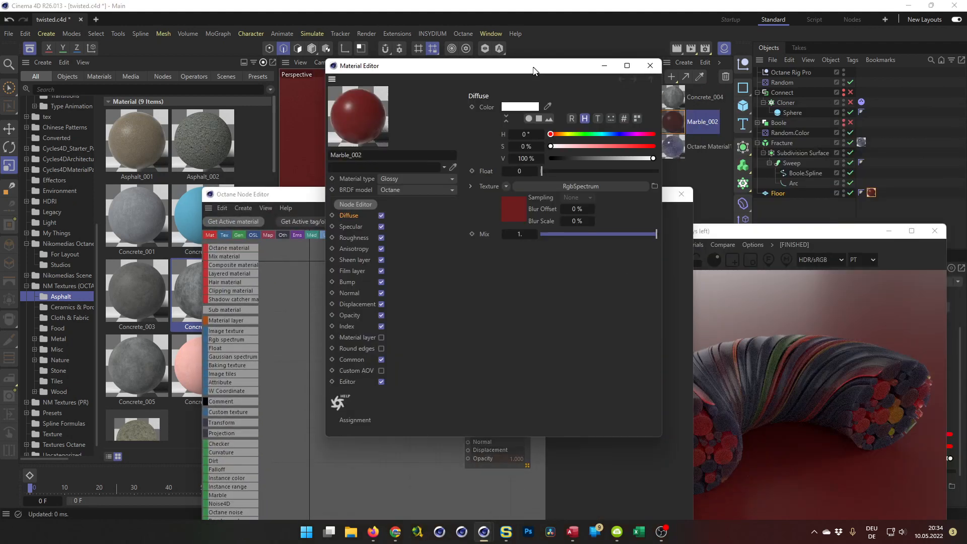
{"action": "left_click", "coordinate": [650, 66]}
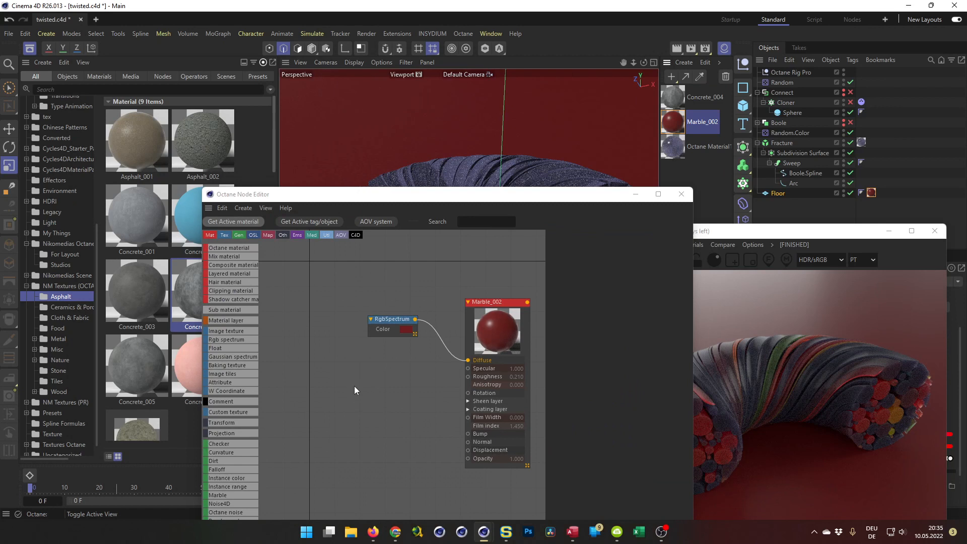
{"action": "left_click_drag", "start_coordinate": [467, 377], "coordinate": [418, 392]}
{"action": "left_click", "coordinate": [478, 386]}
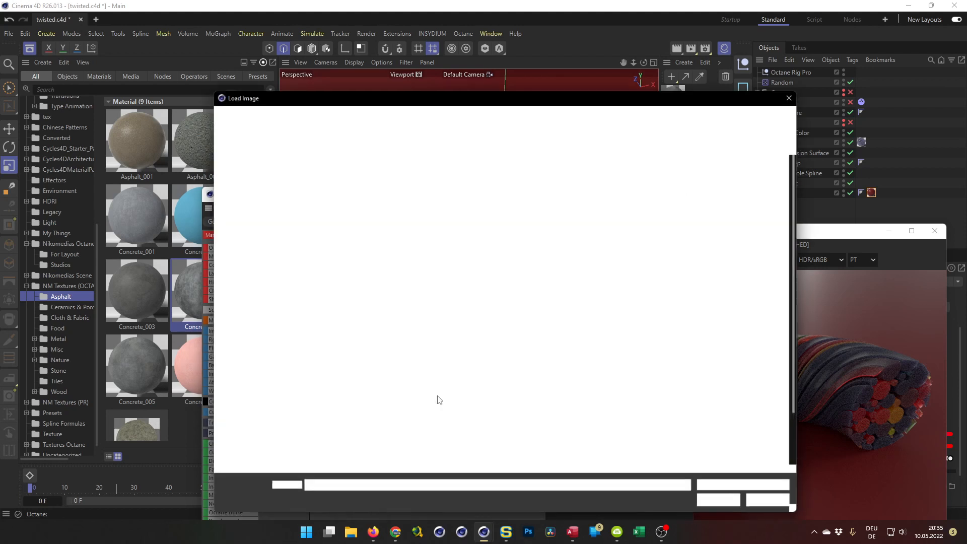
{"action": "left_click", "coordinate": [794, 93]}
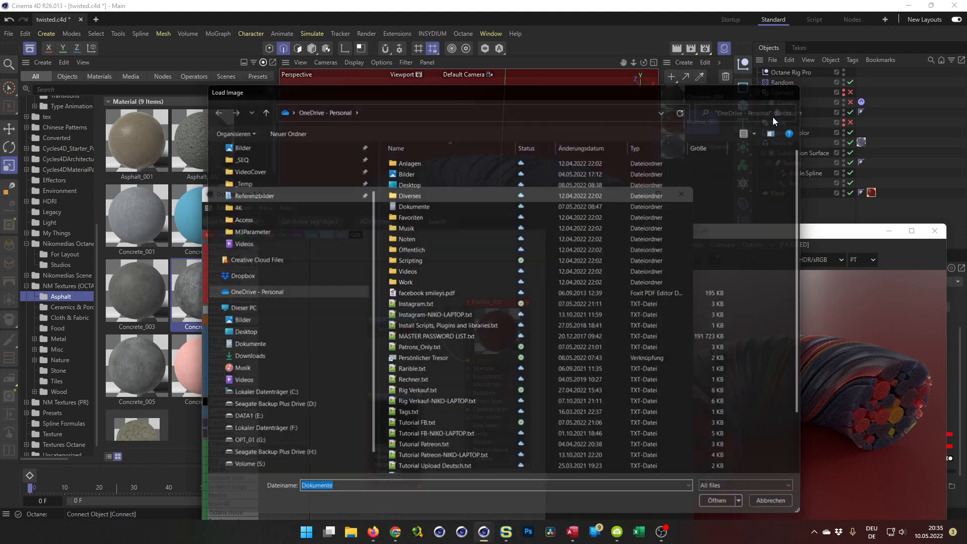
{"action": "left_click_drag", "start_coordinate": [386, 396], "coordinate": [361, 382]}
Paste the copied Concrete_004 base colour path as the file of the roughness ImageTexture node
{"action": "left_click", "coordinate": [618, 261]}
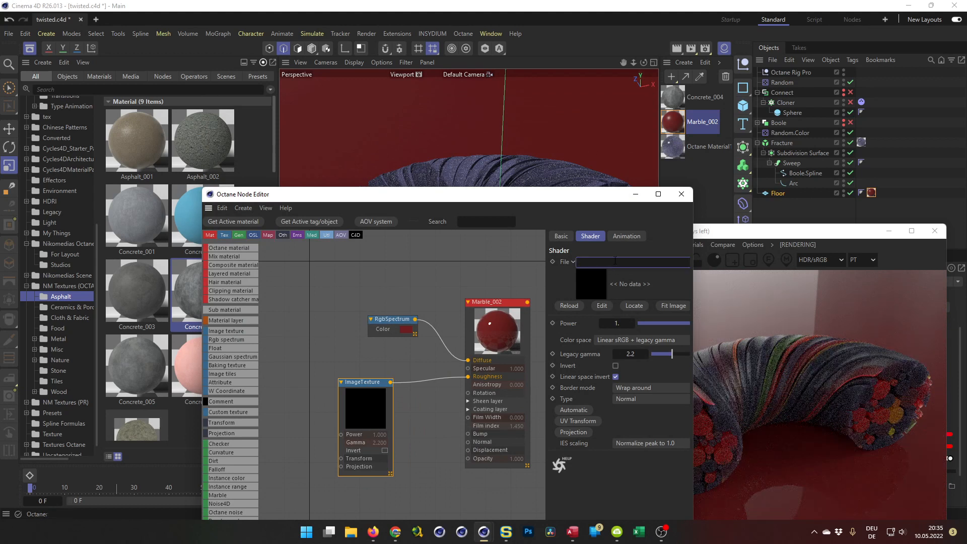
{"action": "key", "text": "ctrl+v"}
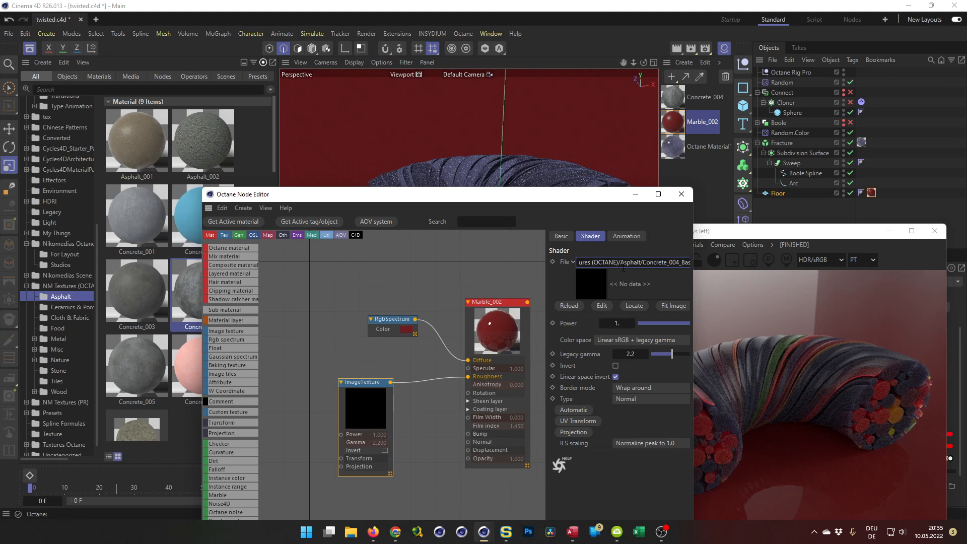
{"action": "left_click_drag", "start_coordinate": [616, 263], "coordinate": [543, 261]}
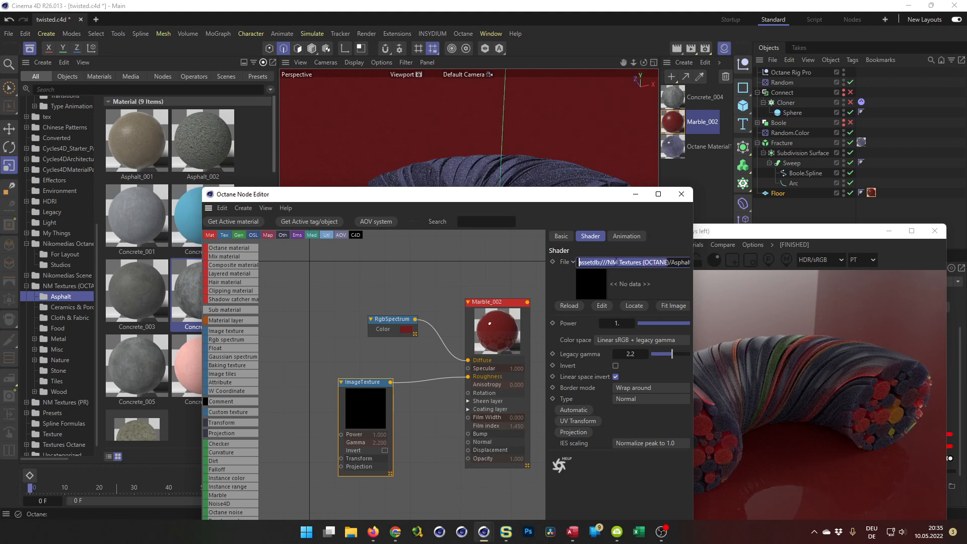
{"action": "key", "text": "Return"}
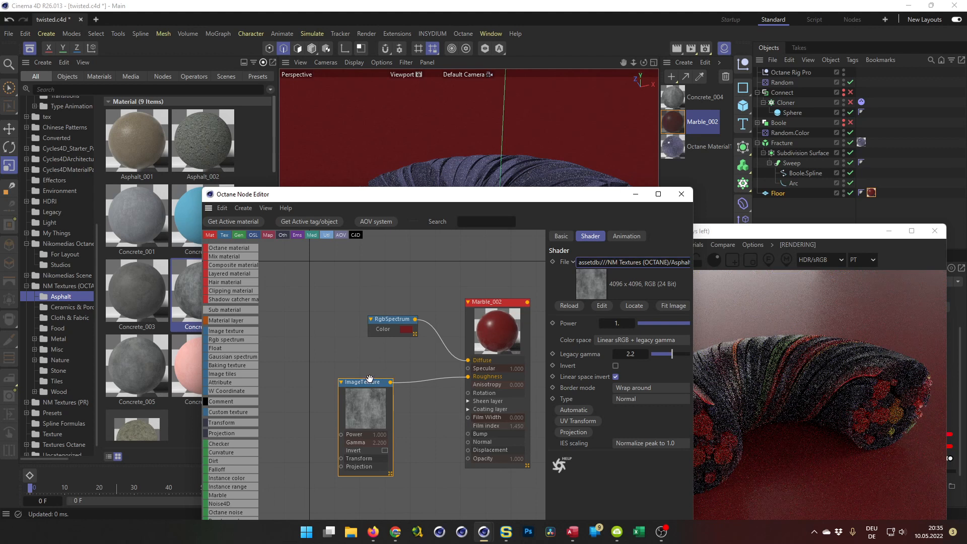
Set the legacy gamma of the roughness image texture to 1, with the node editor clear of the render preview
{"action": "left_click_drag", "start_coordinate": [369, 378], "coordinate": [358, 373]}
{"action": "left_click_drag", "start_coordinate": [448, 198], "coordinate": [304, 85]}
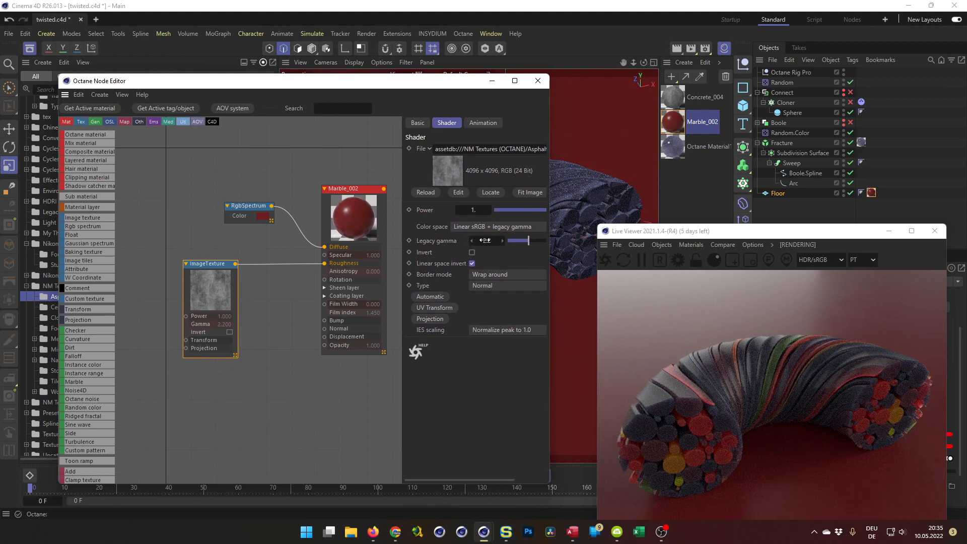
{"action": "type", "text": "1"}
{"action": "key", "text": "Return"}
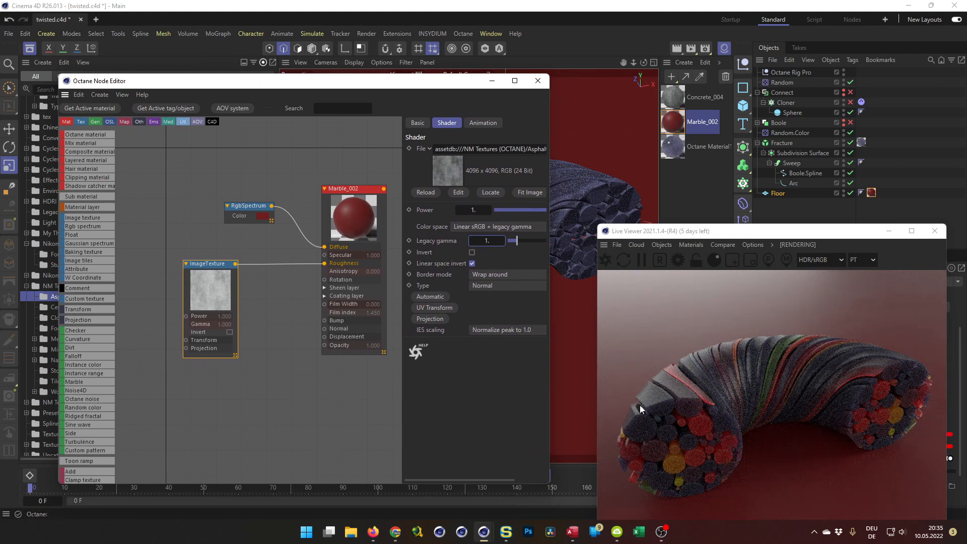
Add a Transform node to the image texture, and try the image as Marble_002's bump before disconnecting it from Bump
{"action": "left_click_drag", "start_coordinate": [197, 265], "coordinate": [325, 321]}
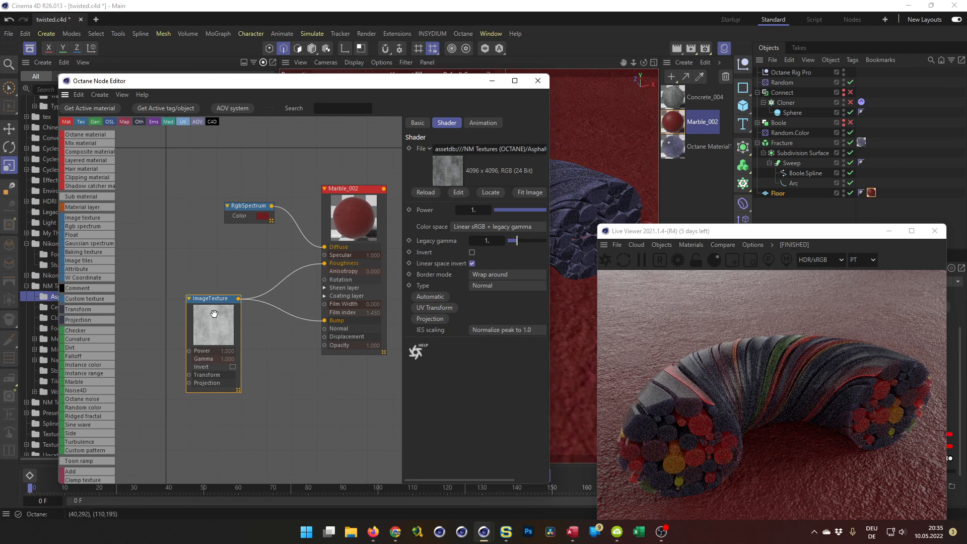
{"action": "left_click_drag", "start_coordinate": [189, 374], "coordinate": [167, 358]}
{"action": "left_click", "coordinate": [229, 354]}
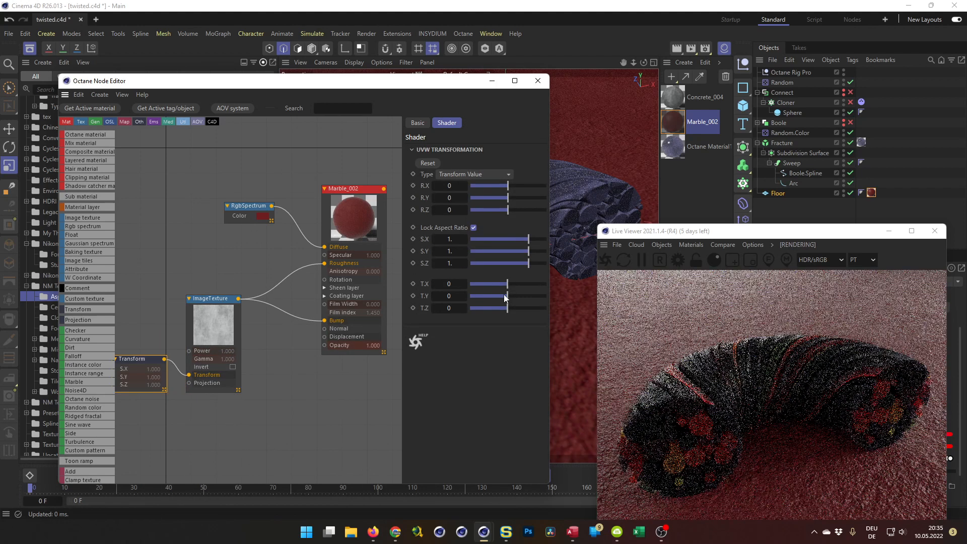
{"action": "mouse_move", "coordinate": [528, 239]}
{"action": "left_mouse_down"}
{"action": "mouse_move", "coordinate": [537, 241]}
{"action": "mouse_move", "coordinate": [526, 241]}
{"action": "left_mouse_up"}
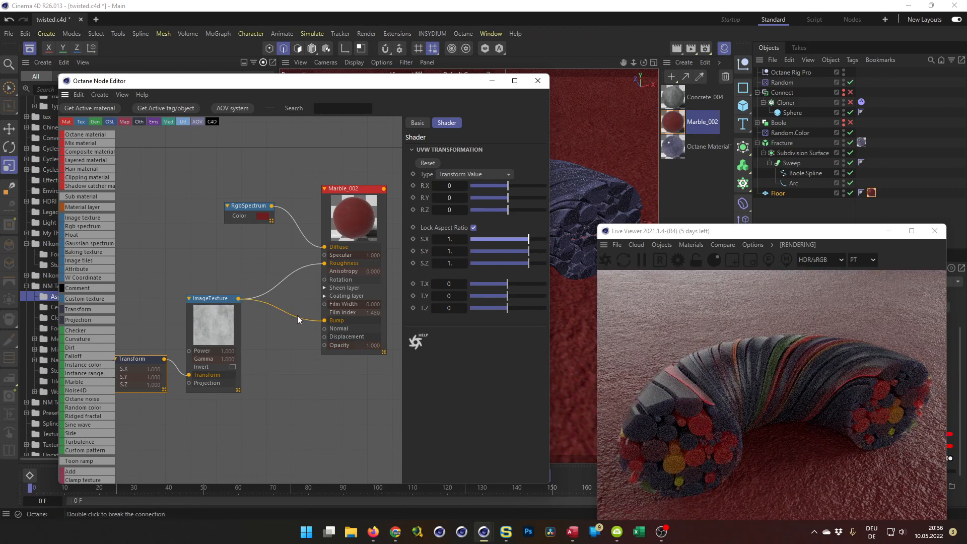
{"action": "double_click", "coordinate": [324, 327]}
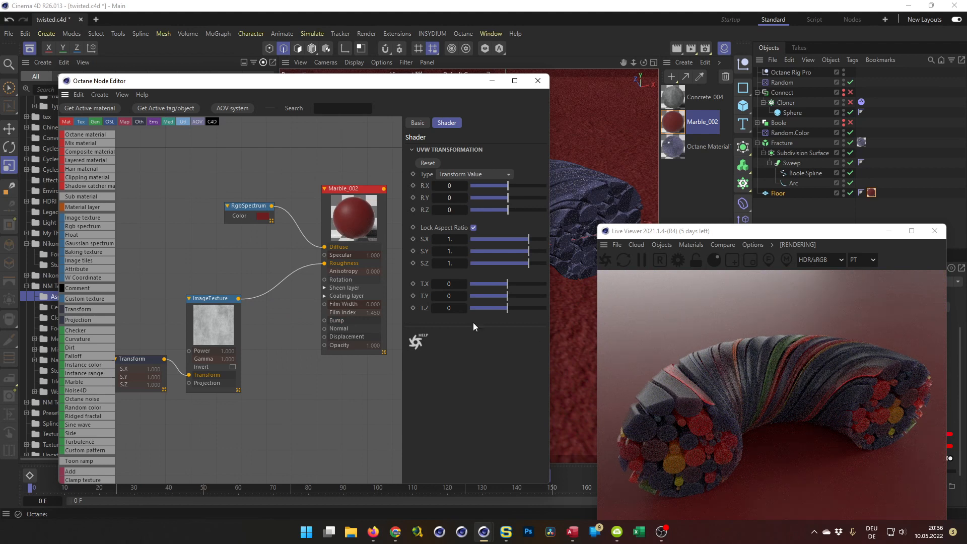
Inspect the RgbSpectrum colour feeding Marble_002's diffuse, and close the Octane Node Editor
{"action": "left_click_drag", "start_coordinate": [247, 208], "coordinate": [240, 199]}
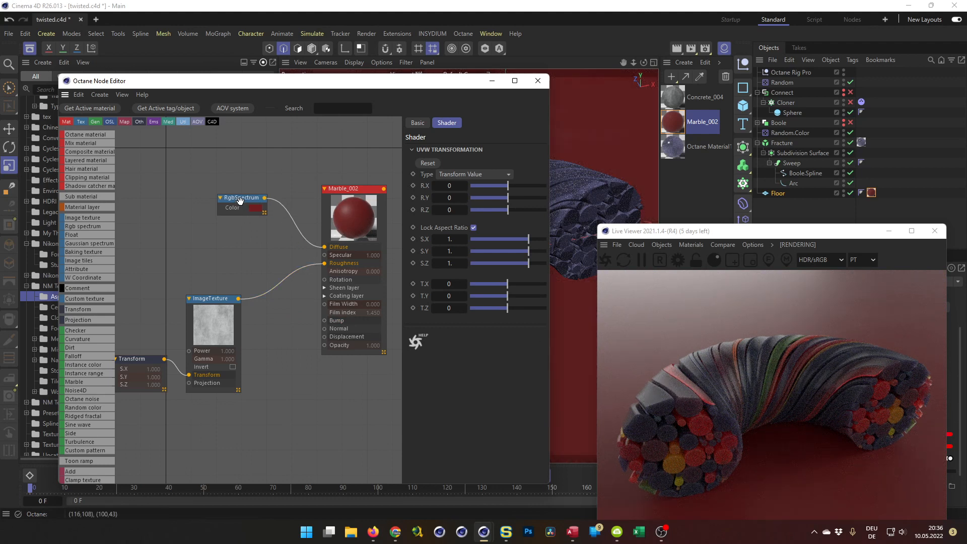
{"action": "left_click", "coordinate": [240, 200]}
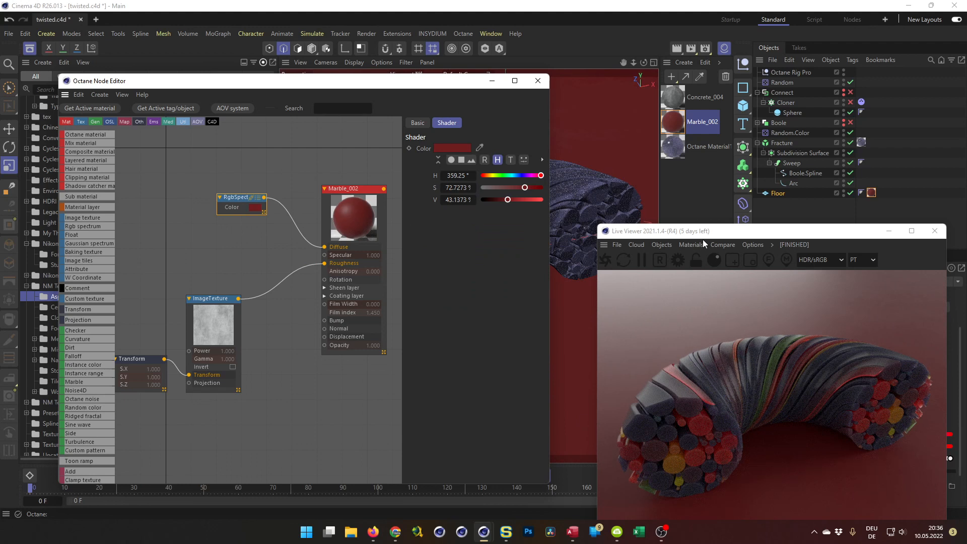
{"action": "left_click", "coordinate": [536, 81]}
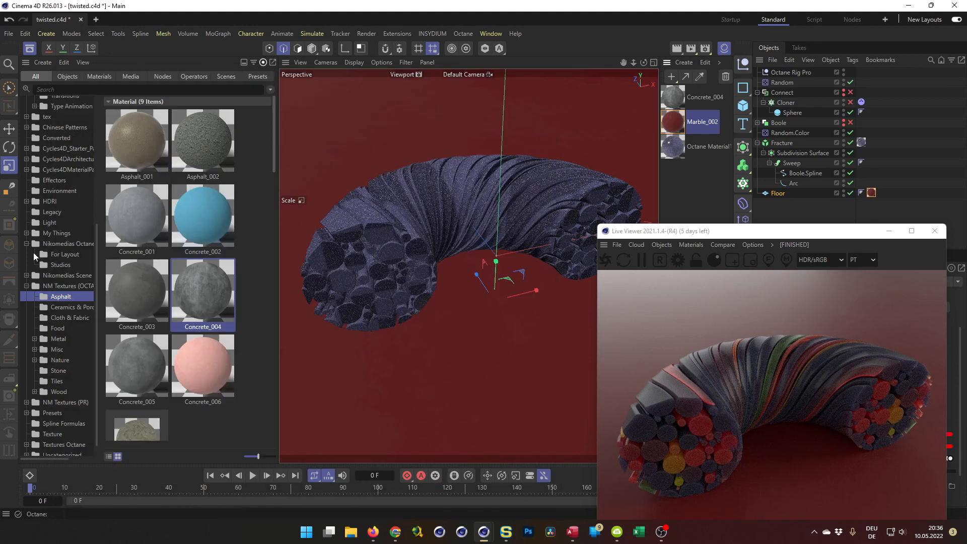
Bring up the HDRI settings of the Octane Rig Pro object, moving the Live Viewer clear of the attributes
{"action": "left_click", "coordinate": [790, 72]}
{"action": "left_click_drag", "start_coordinate": [771, 231], "coordinate": [459, 63]}
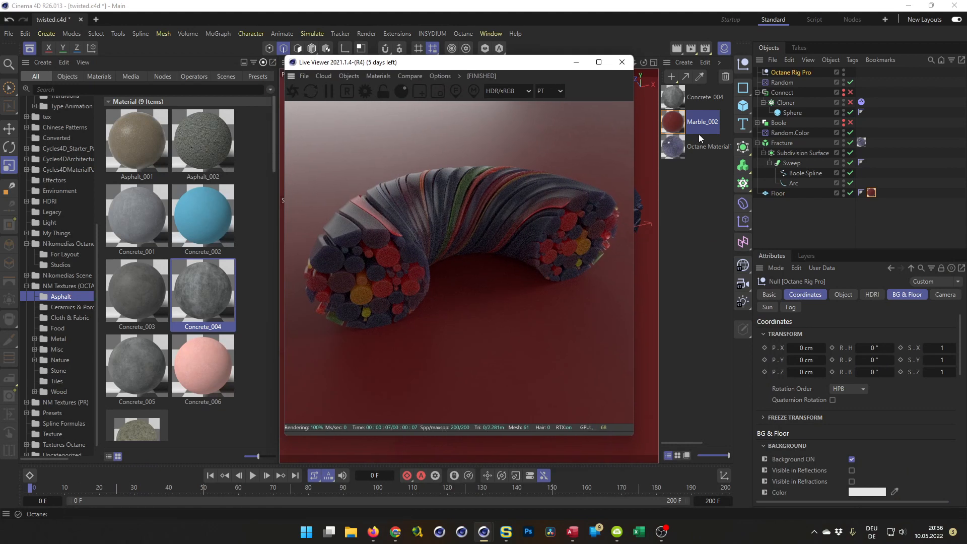
{"action": "left_click", "coordinate": [871, 294]}
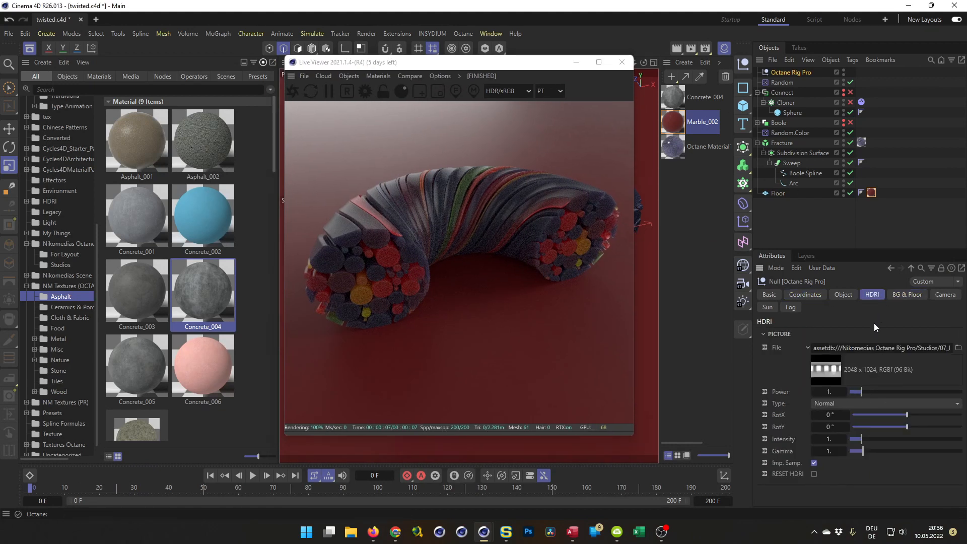
Load an abandoned factory canteen image from the library's Indoor HDRI category into the rig, and set its RotX to 92°
{"action": "left_click", "coordinate": [26, 286]}
{"action": "left_click", "coordinate": [26, 334]}
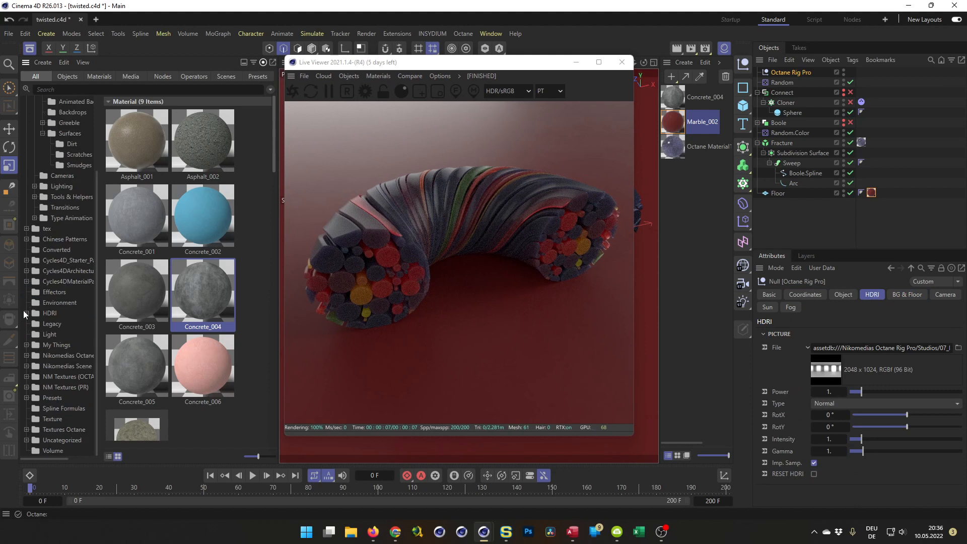
{"action": "left_click", "coordinate": [26, 313]}
{"action": "left_click", "coordinate": [48, 325]}
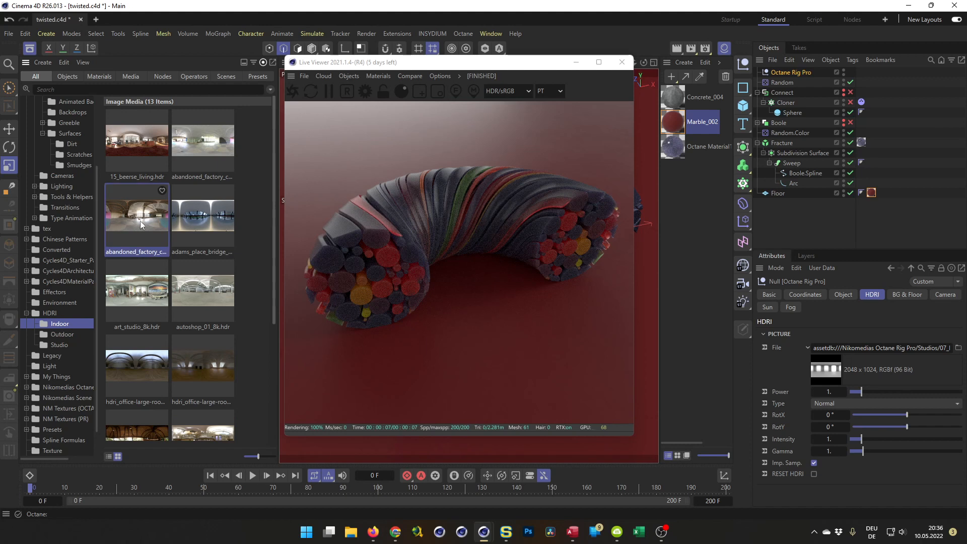
{"action": "left_click_drag", "start_coordinate": [131, 220], "coordinate": [876, 351]}
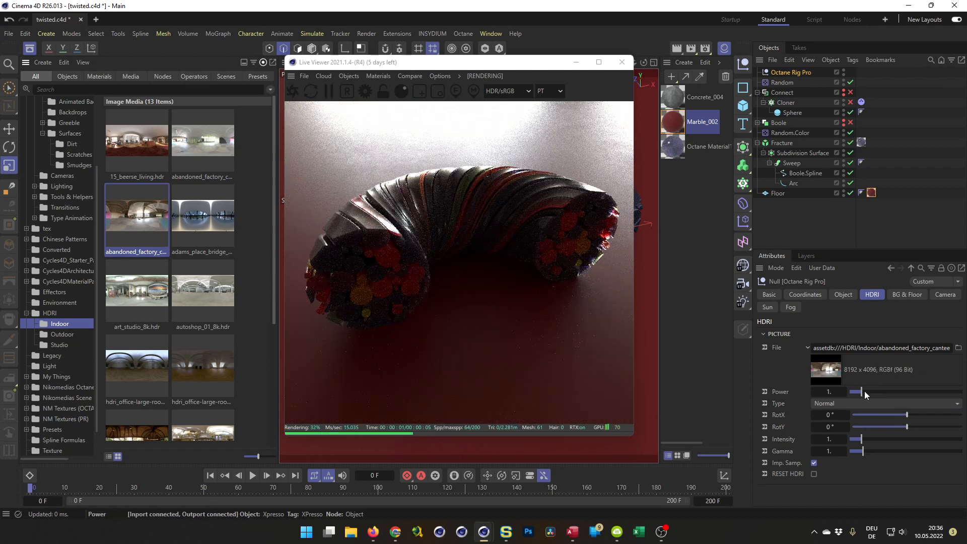
{"action": "left_click_drag", "start_coordinate": [908, 412], "coordinate": [934, 416]}
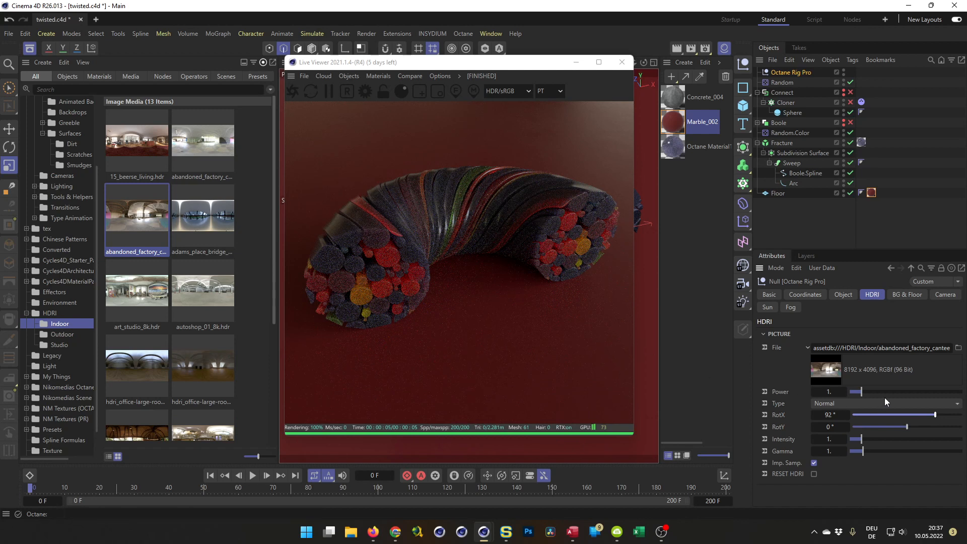
Set the HDRI's RotX to 110° and reposition the Live Viewer so the asset library and attributes stay accessible
{"action": "left_click_drag", "start_coordinate": [935, 415], "coordinate": [940, 414]}
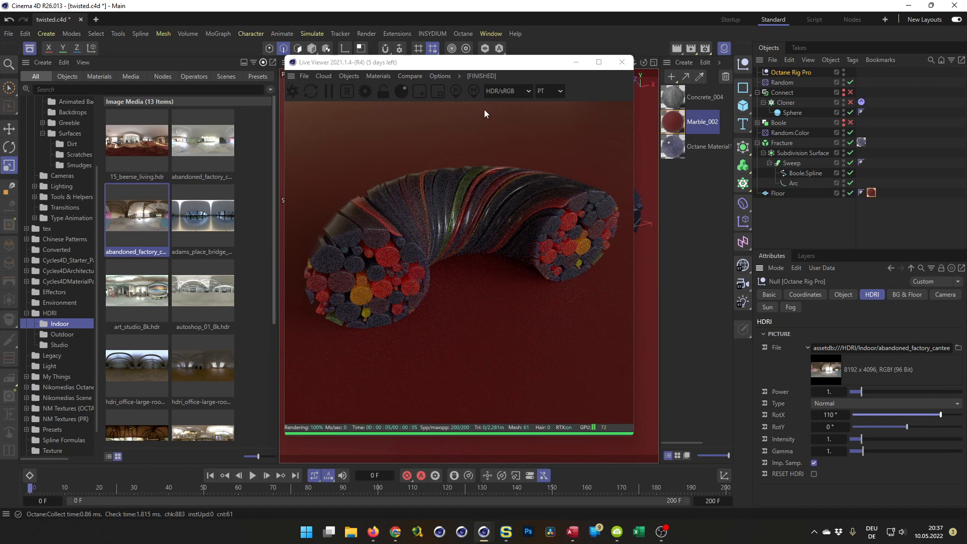
{"action": "left_click_drag", "start_coordinate": [496, 67], "coordinate": [624, 95]}
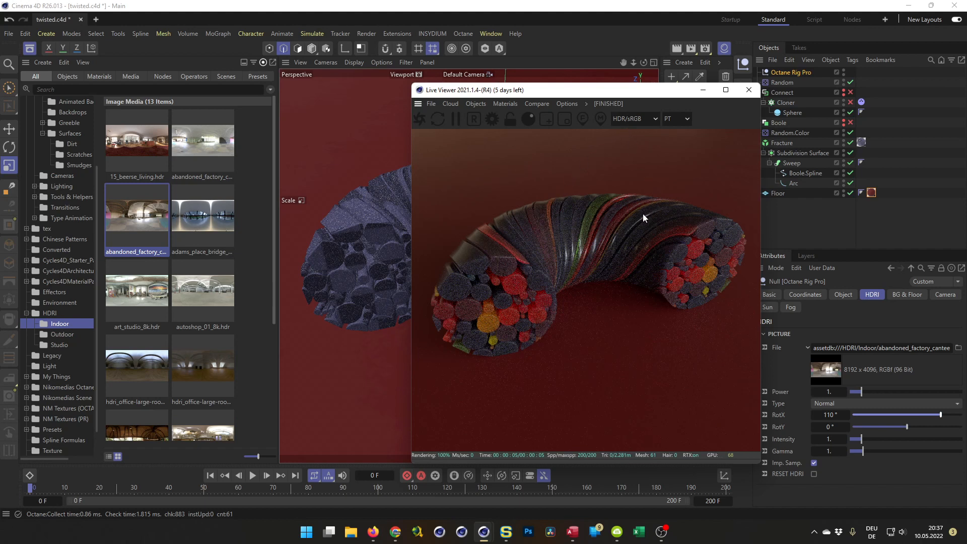
{"action": "left_click_drag", "start_coordinate": [619, 97], "coordinate": [546, 126]}
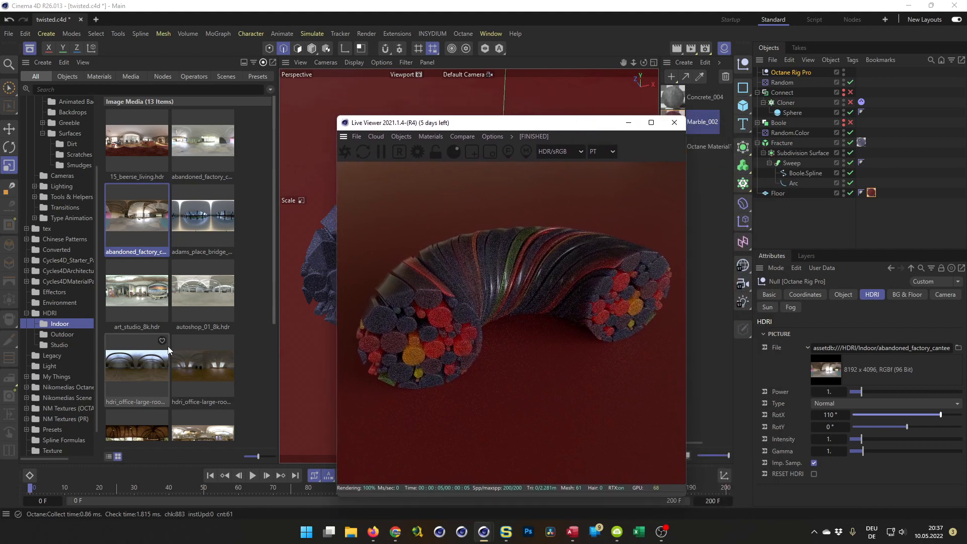
Load the NatureLab_Bones8k image from the Indoor HDRIs into the rig, fine-tune its RotX, and save the scene
{"action": "scroll", "coordinate": [165, 345], "scroll_direction": "down", "scroll_amount": 3}
{"action": "left_click", "coordinate": [221, 243]}
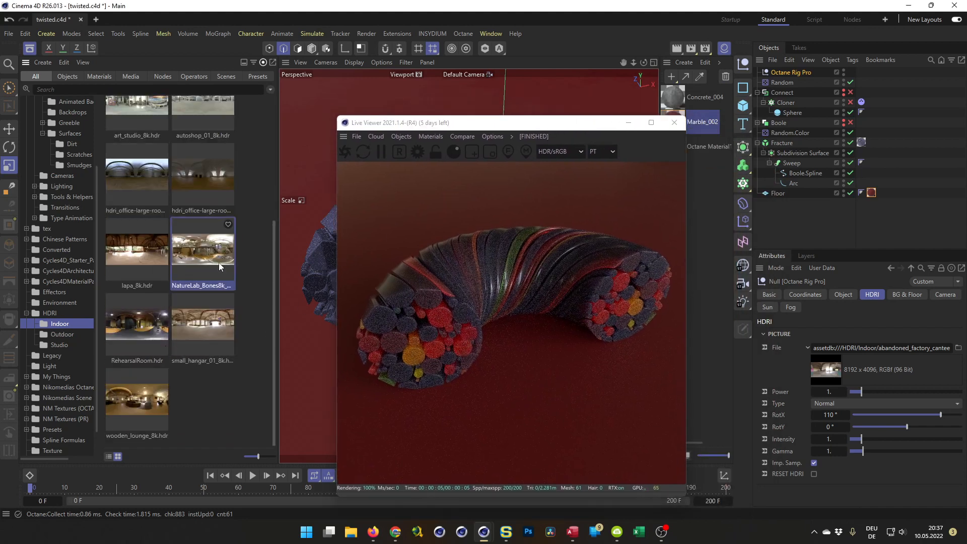
{"action": "left_click_drag", "start_coordinate": [221, 243], "coordinate": [862, 353]}
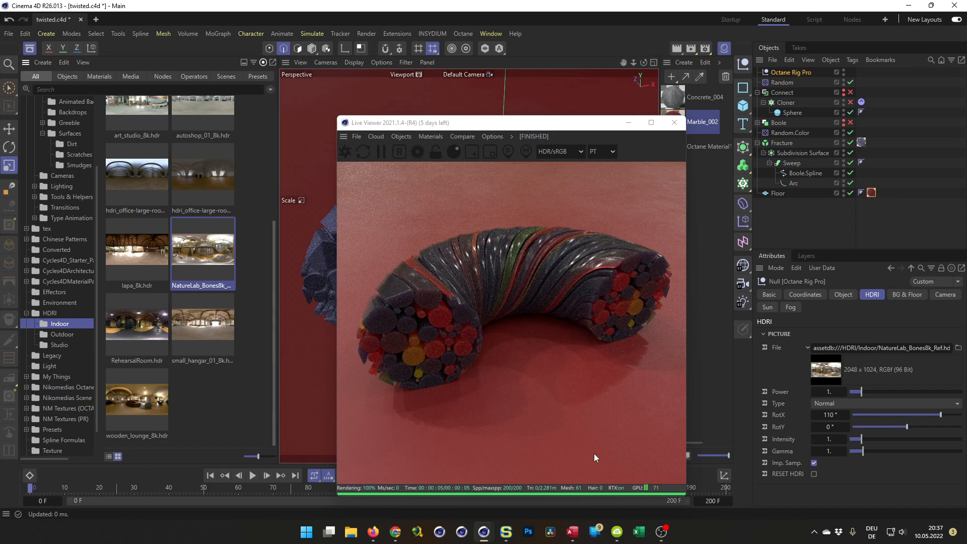
{"action": "left_click_drag", "start_coordinate": [943, 414], "coordinate": [943, 418]}
{"action": "key", "text": "ctrl+s"}
Add a camera with an 80 mm focal length, look through it, and reframe the twisted sweep
{"action": "left_click", "coordinate": [743, 283]}
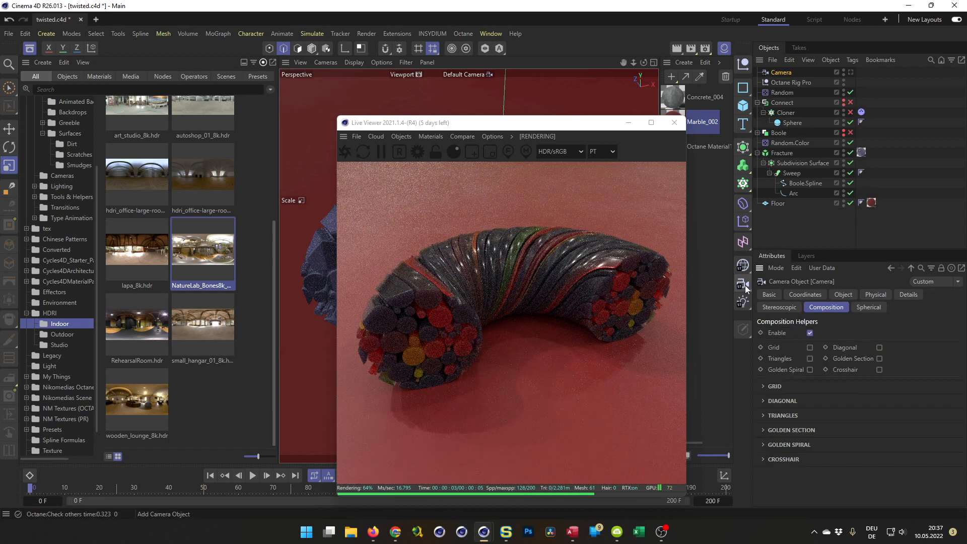
{"action": "left_click", "coordinate": [851, 72]}
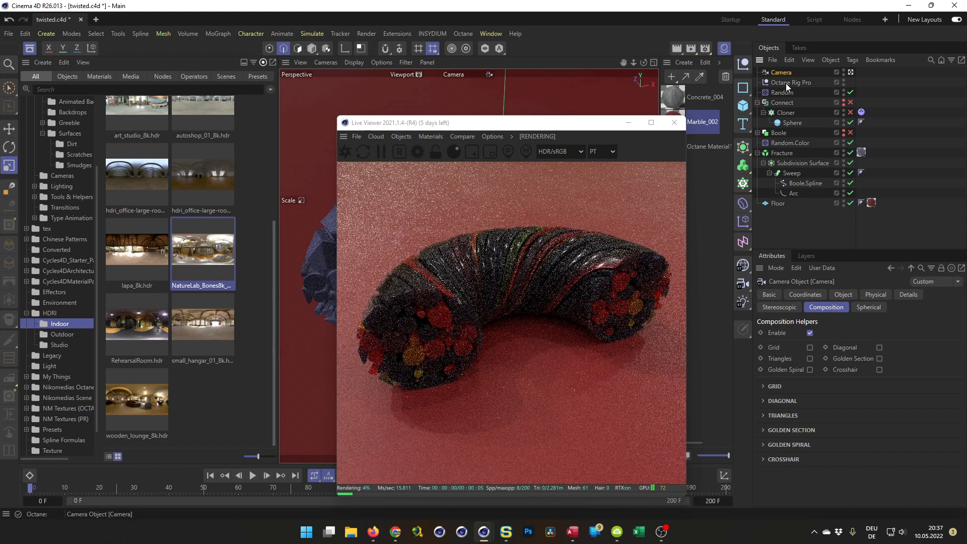
{"action": "left_click", "coordinate": [843, 294]}
{"action": "left_click", "coordinate": [855, 348]}
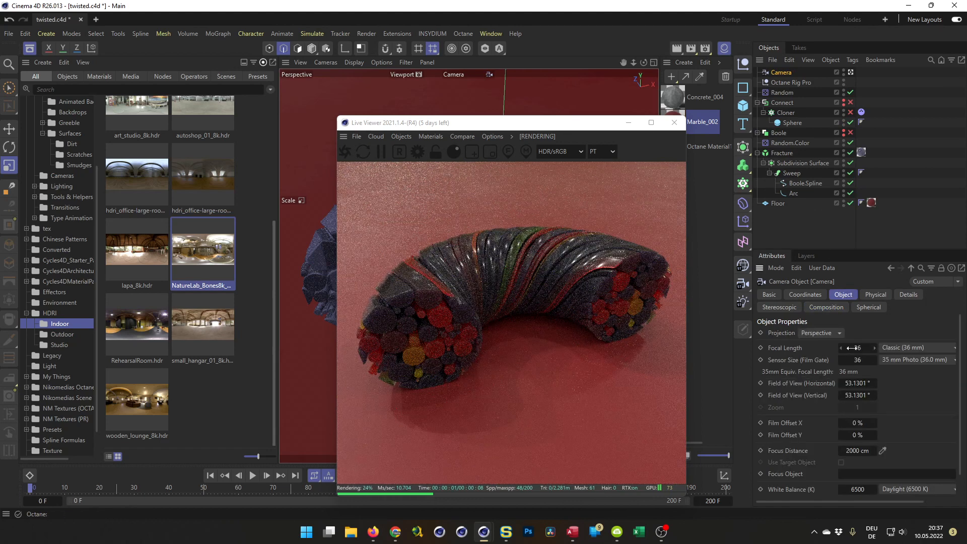
{"action": "right_click_drag", "start_coordinate": [507, 294], "coordinate": [446, 317], "text": "alt"}
{"action": "left_click_drag", "start_coordinate": [475, 298], "coordinate": [509, 294], "text": "alt"}
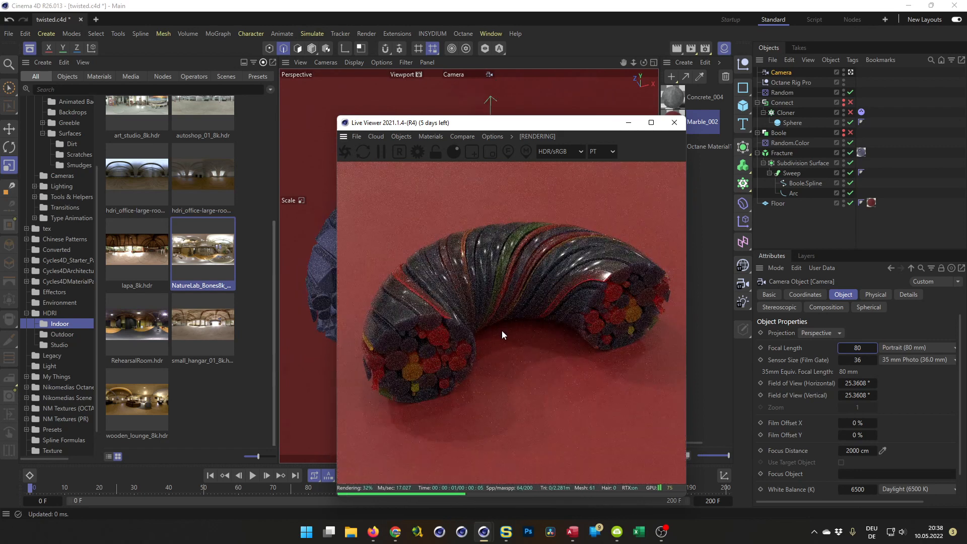
{"action": "mouse_move", "coordinate": [504, 315]}
{"action": "left_mouse_down", "text": "alt"}
{"action": "mouse_move", "coordinate": [504, 331]}
{"action": "mouse_move", "coordinate": [504, 312]}
{"action": "left_mouse_up", "text": "alt"}
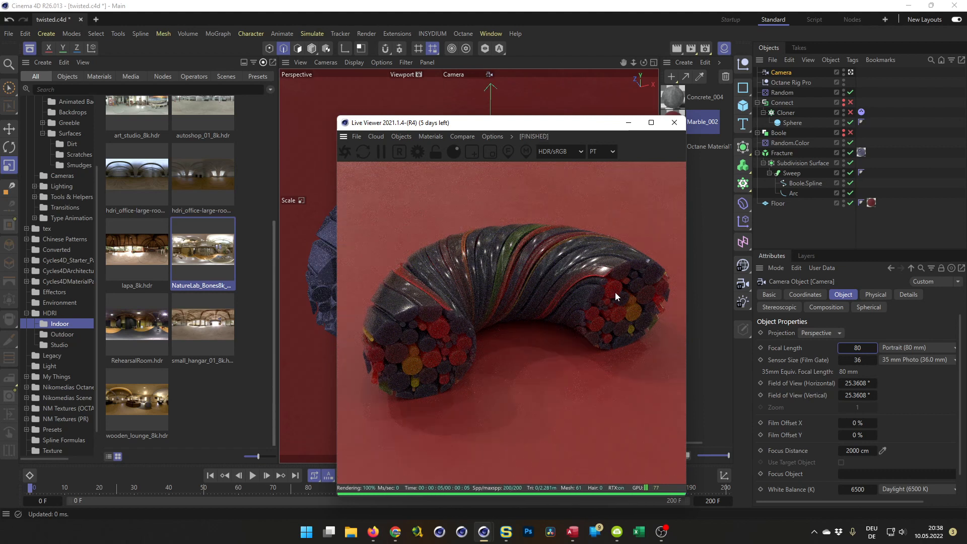
Set the Random.Color effector's seed to 12348 to redistribute the strand colours
{"action": "left_click_drag", "start_coordinate": [569, 126], "coordinate": [520, 123]}
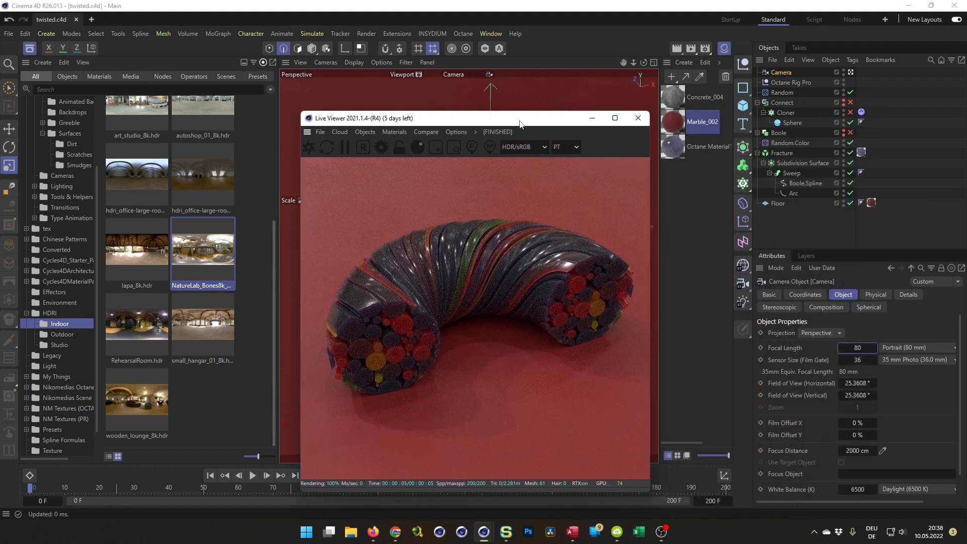
{"action": "left_click", "coordinate": [774, 92]}
{"action": "left_click", "coordinate": [787, 144]}
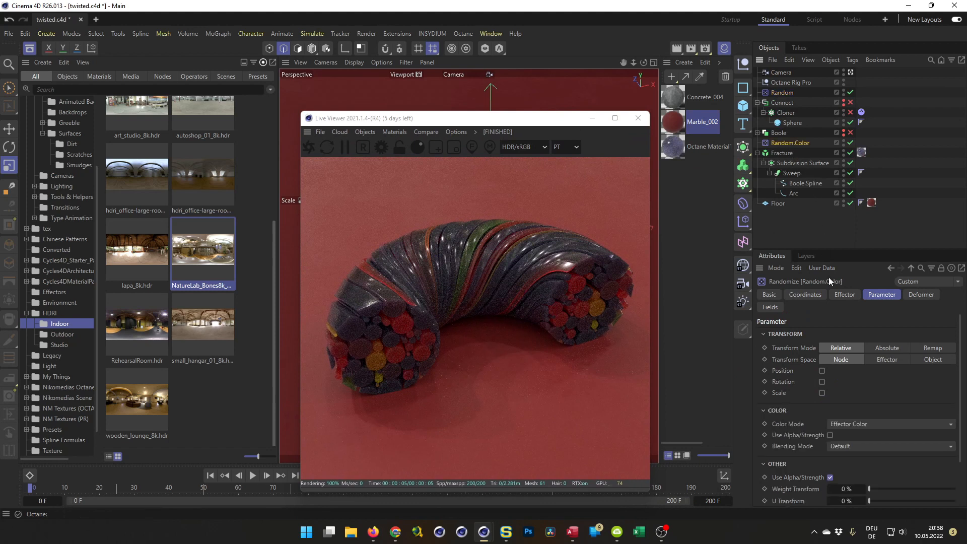
{"action": "left_click_drag", "start_coordinate": [851, 249], "coordinate": [847, 162]}
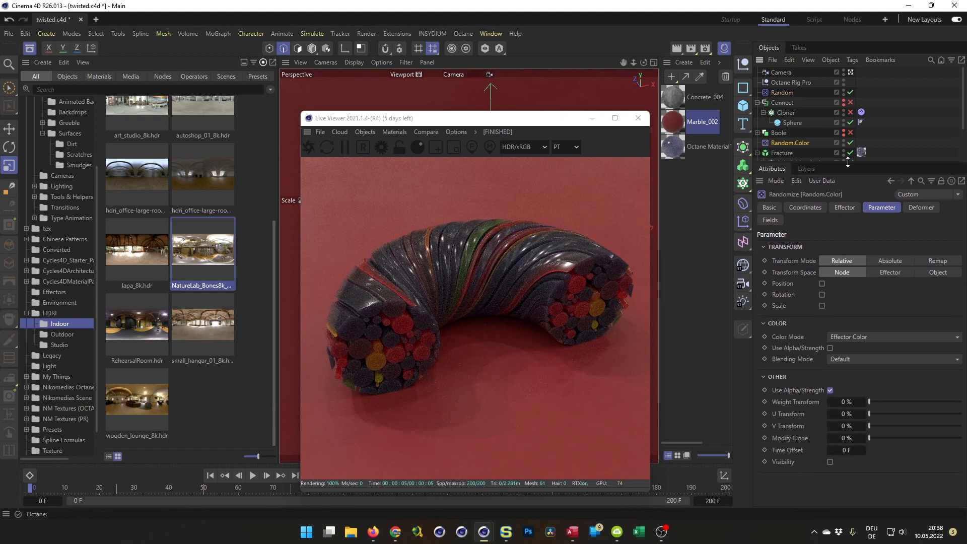
{"action": "left_click", "coordinate": [844, 207]}
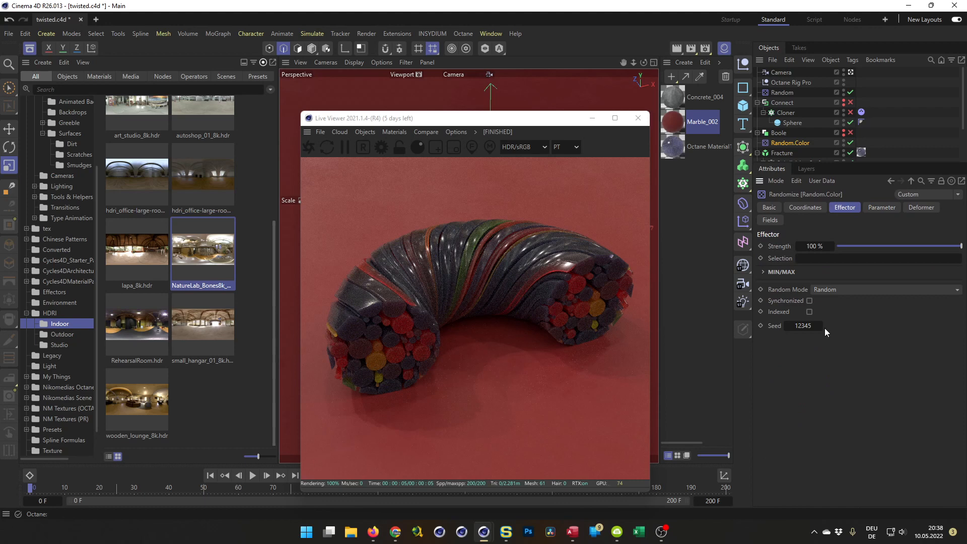
{"action": "left_click", "coordinate": [820, 325]}
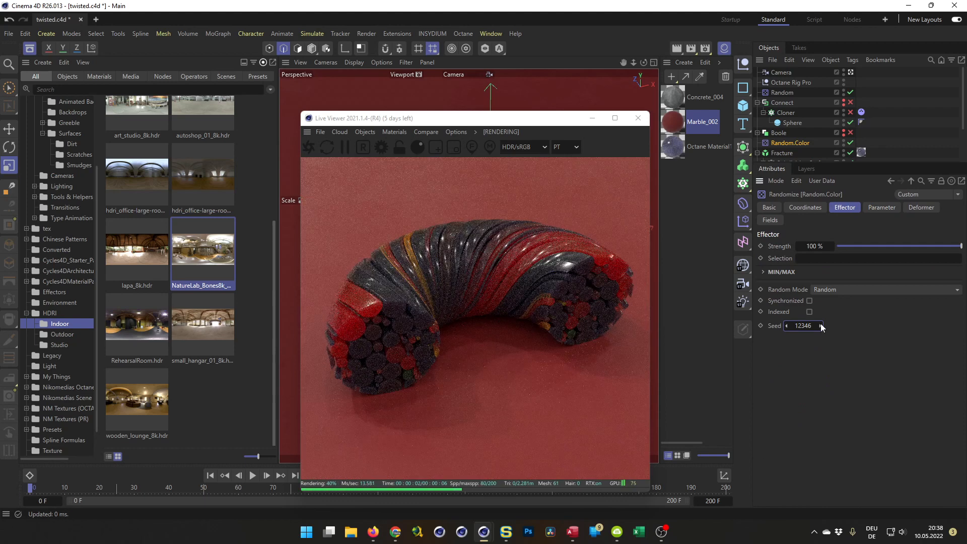
{"action": "left_click", "coordinate": [820, 325]}
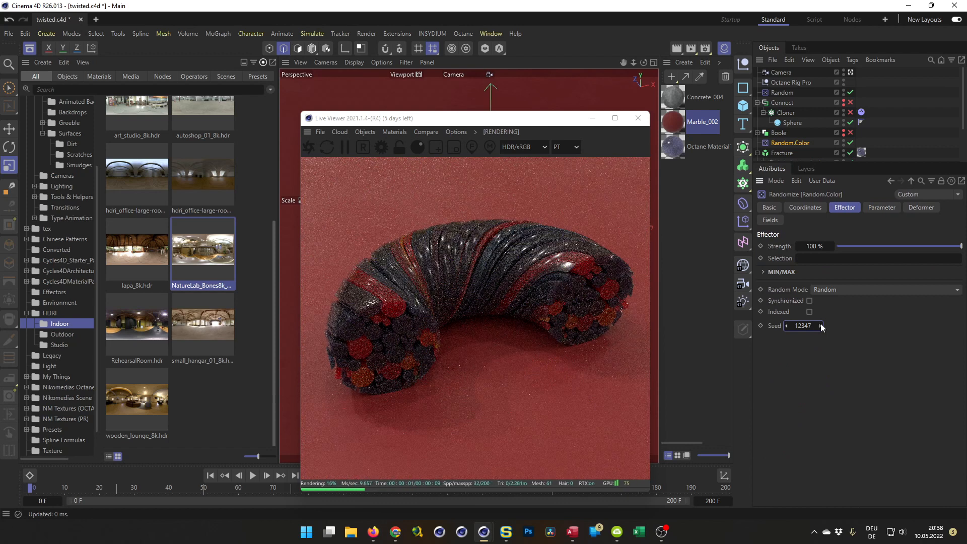
{"action": "left_click", "coordinate": [820, 325]}
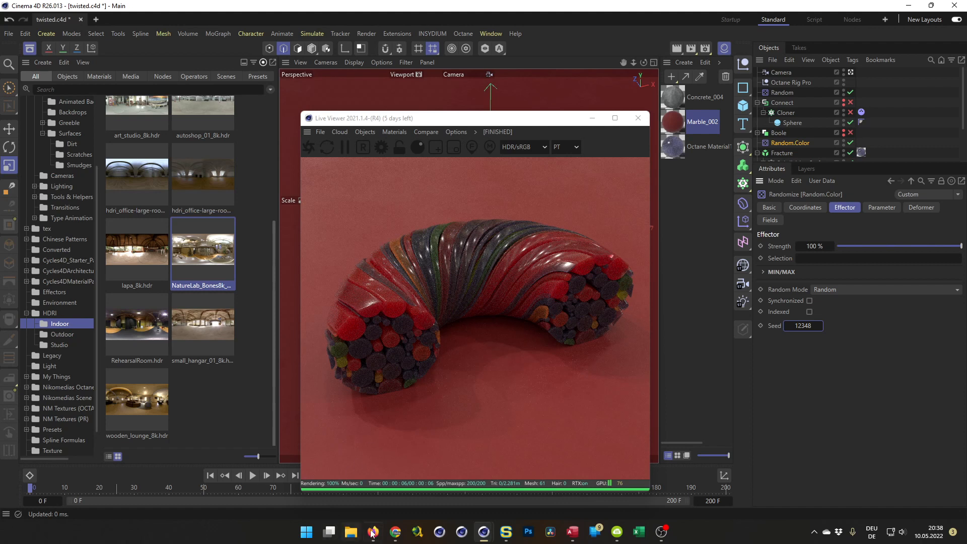
Check the TWIST IT preview video in Chrome, and close the Live Viewer back in Cinema 4D
{"action": "left_click", "coordinate": [395, 532]}
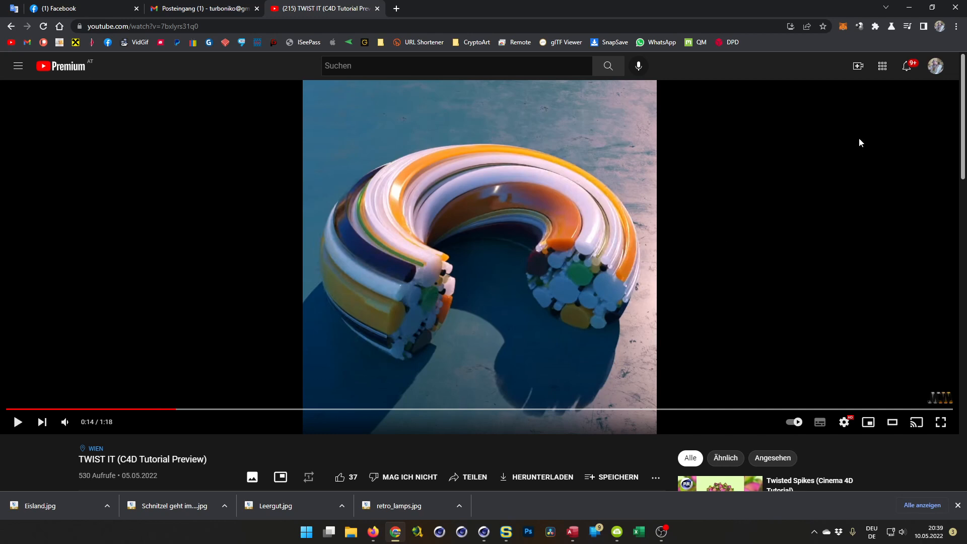
{"action": "left_click", "coordinate": [911, 11]}
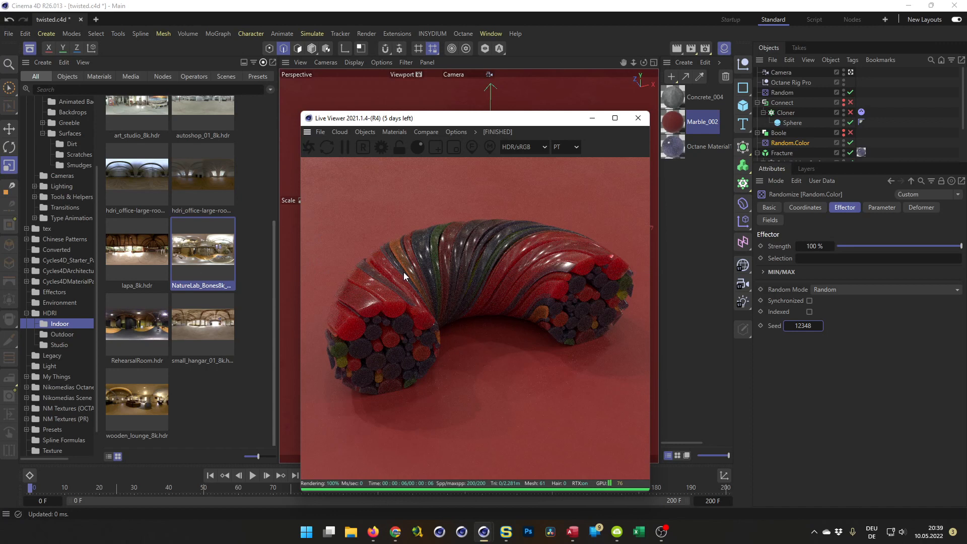
{"action": "left_click_drag", "start_coordinate": [565, 123], "coordinate": [604, 118]}
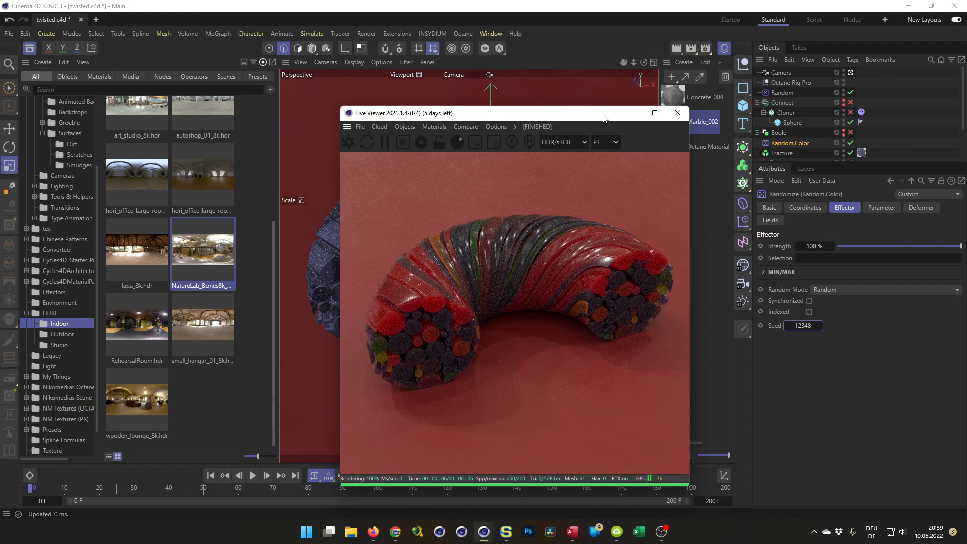
{"action": "left_click_drag", "start_coordinate": [505, 109], "coordinate": [386, 103]}
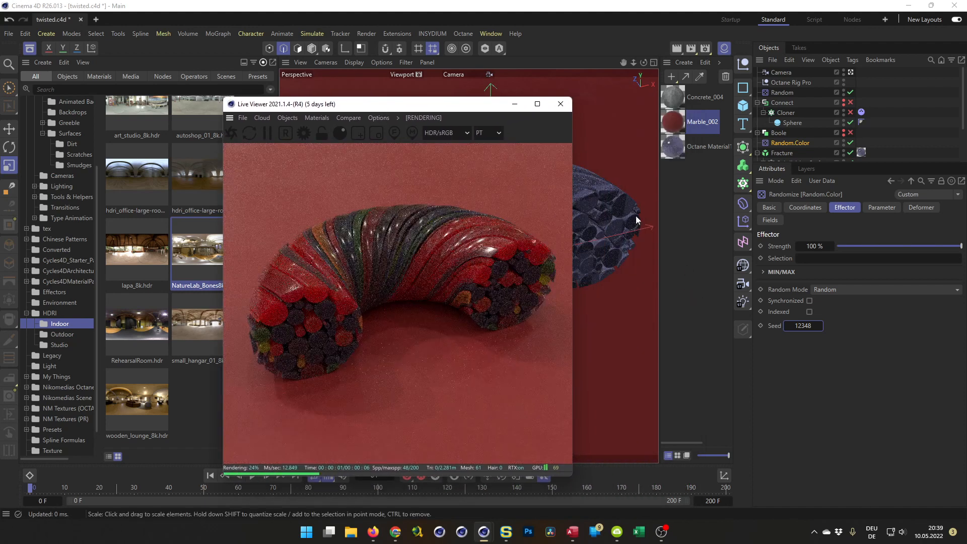
{"action": "left_click", "coordinate": [559, 106]}
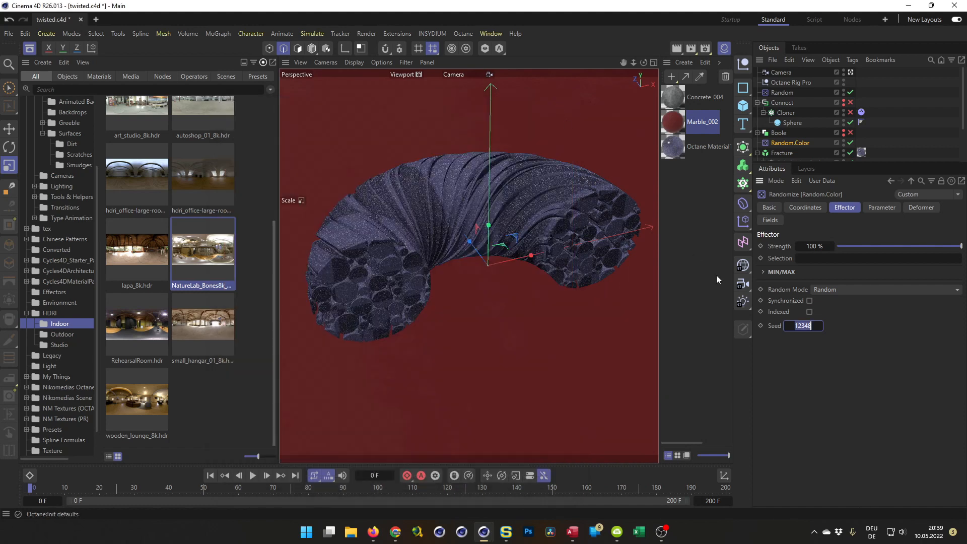
Create a new standard material and place a MoGraph Color Shader inside a Colorizer in its Color texture
{"action": "double_click", "coordinate": [708, 276]}
{"action": "double_click", "coordinate": [670, 96]}
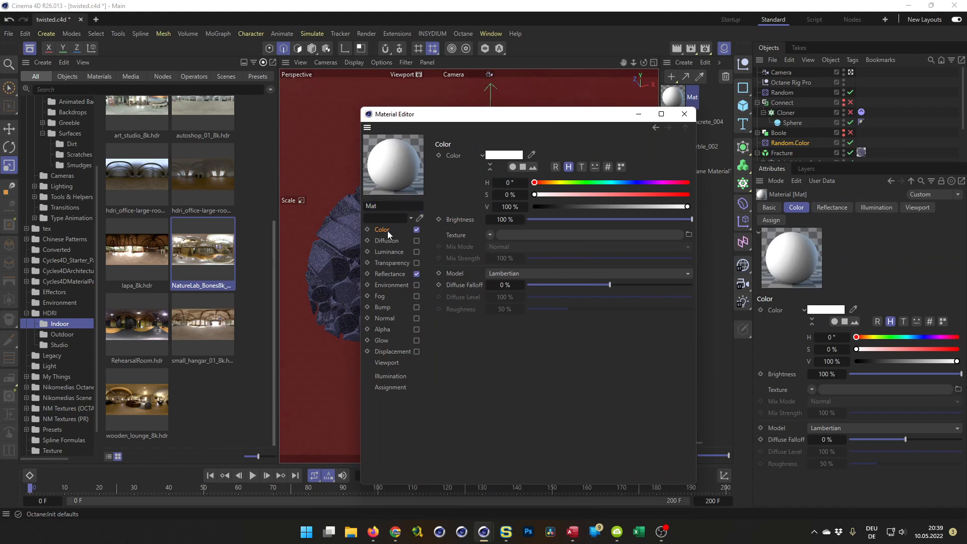
{"action": "left_click", "coordinate": [490, 234]}
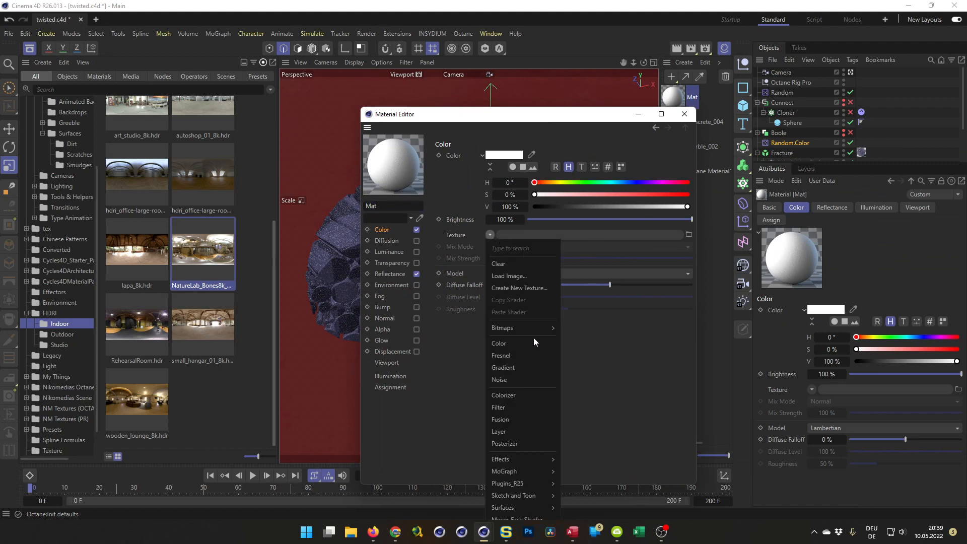
{"action": "mouse_move", "coordinate": [527, 473]}
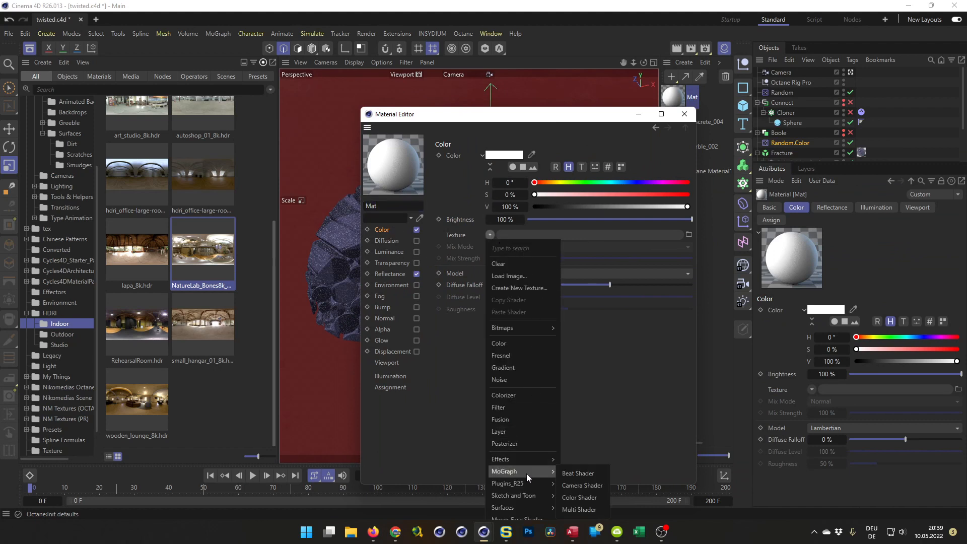
{"action": "left_click", "coordinate": [584, 496]}
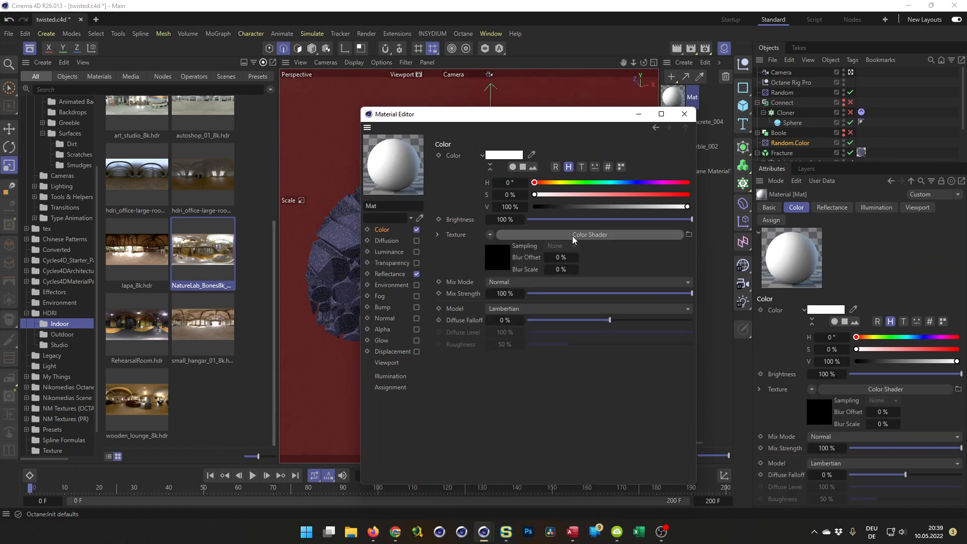
{"action": "left_click", "coordinate": [489, 235]}
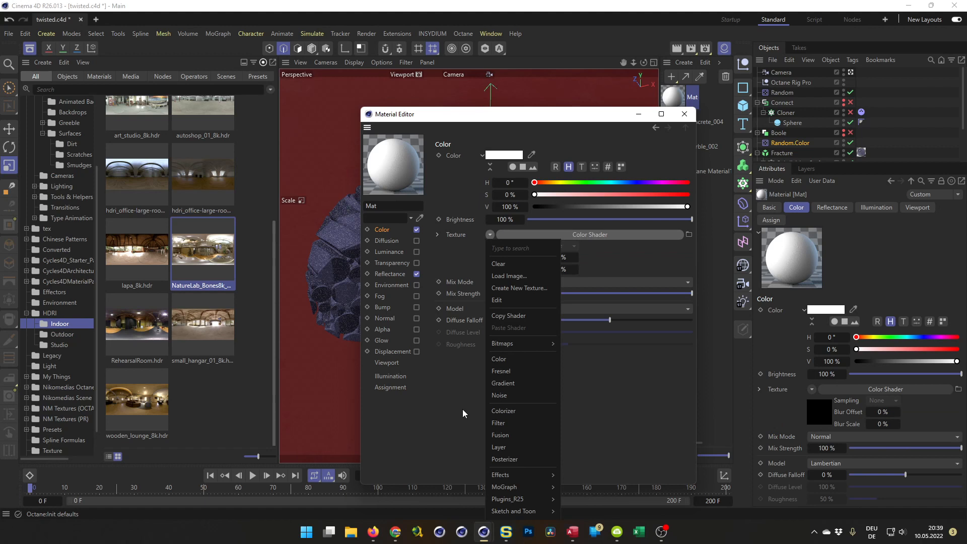
{"action": "left_click", "coordinate": [503, 410]}
{"action": "left_click", "coordinate": [498, 262]}
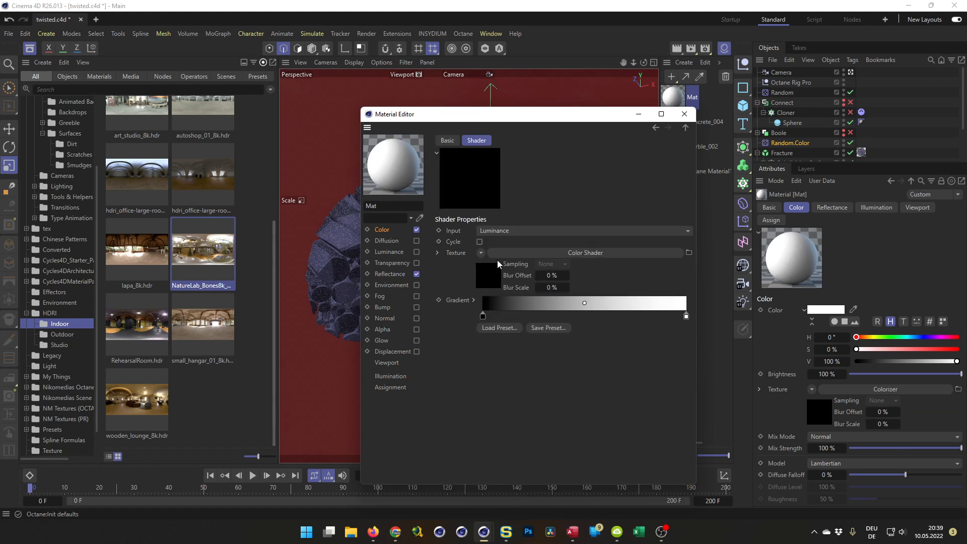
Load the Heat 2 gradient preset into the Colorizer, close the material's editor, and delete this demonstration material
{"action": "left_click", "coordinate": [496, 329]}
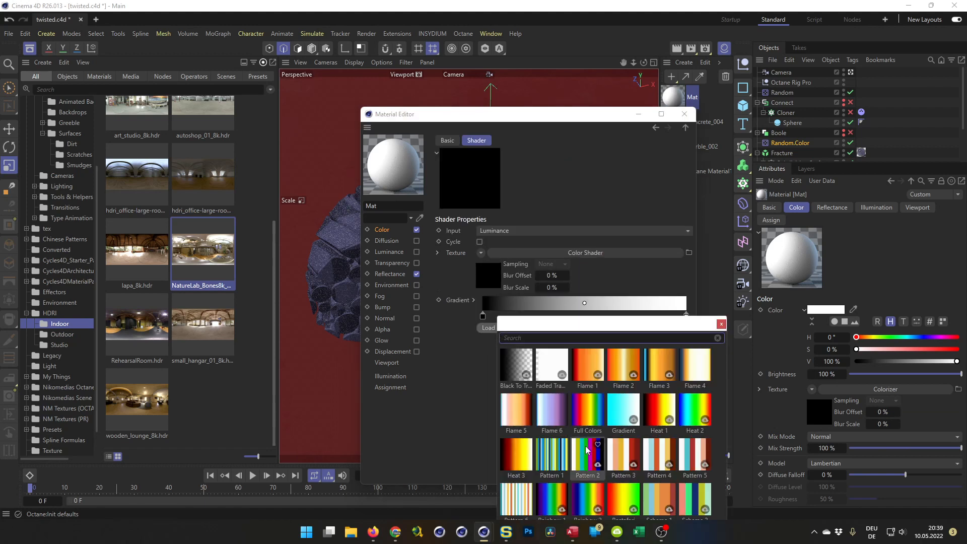
{"action": "left_click", "coordinate": [692, 412]}
{"action": "double_click", "coordinate": [692, 412]}
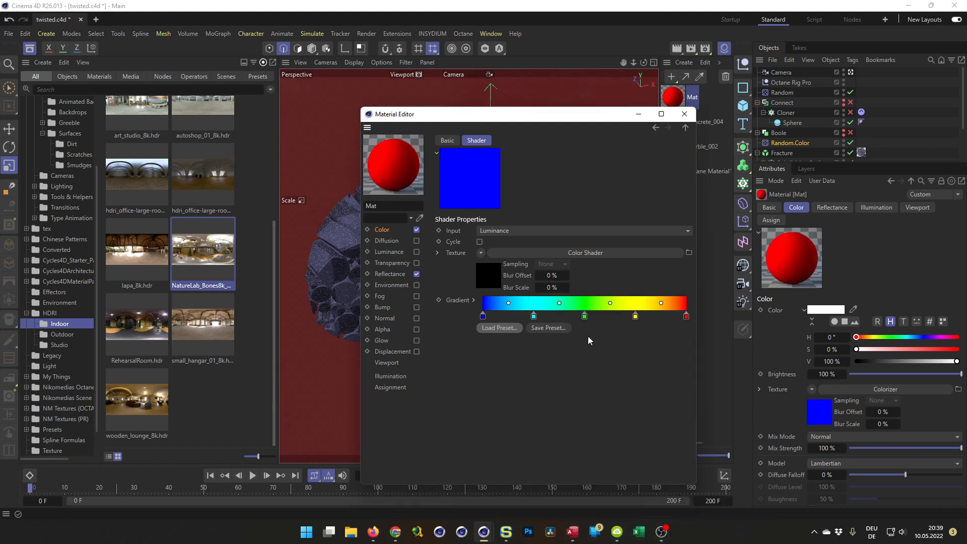
{"action": "left_click", "coordinate": [683, 114]}
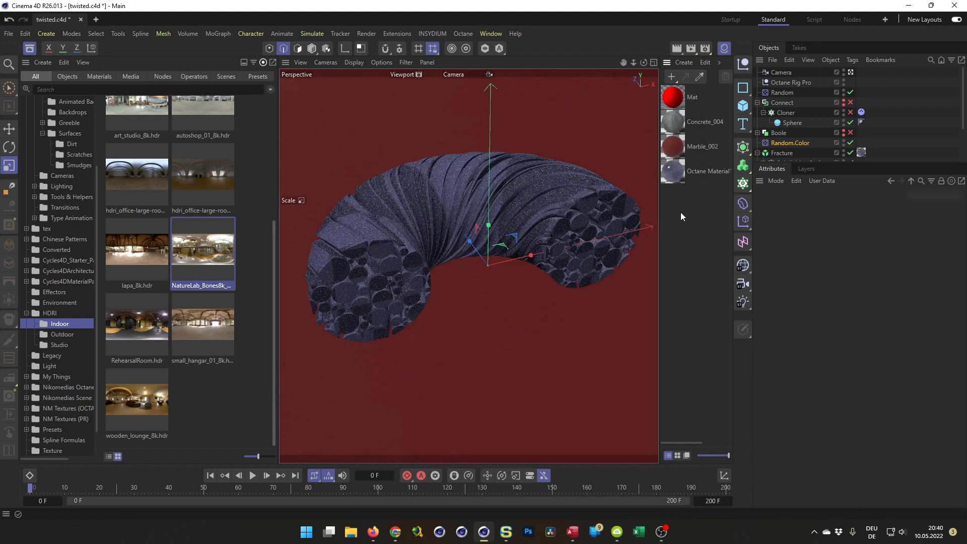
{"action": "key", "text": "Delete"}
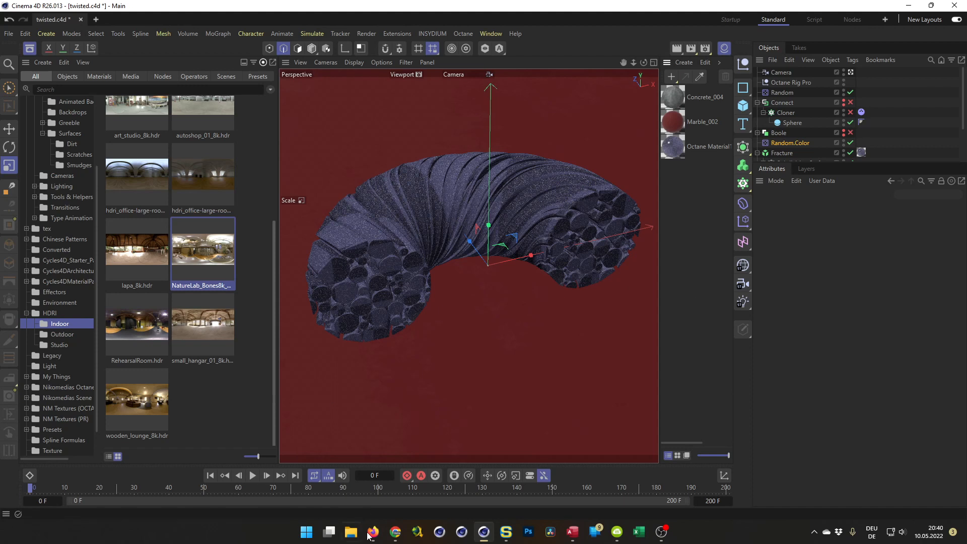
View the Surface Deformation preview from the YouTube channel in Chrome, pause it, and return to Cinema 4D with the object list enlarged
{"action": "left_click", "coordinate": [396, 532]}
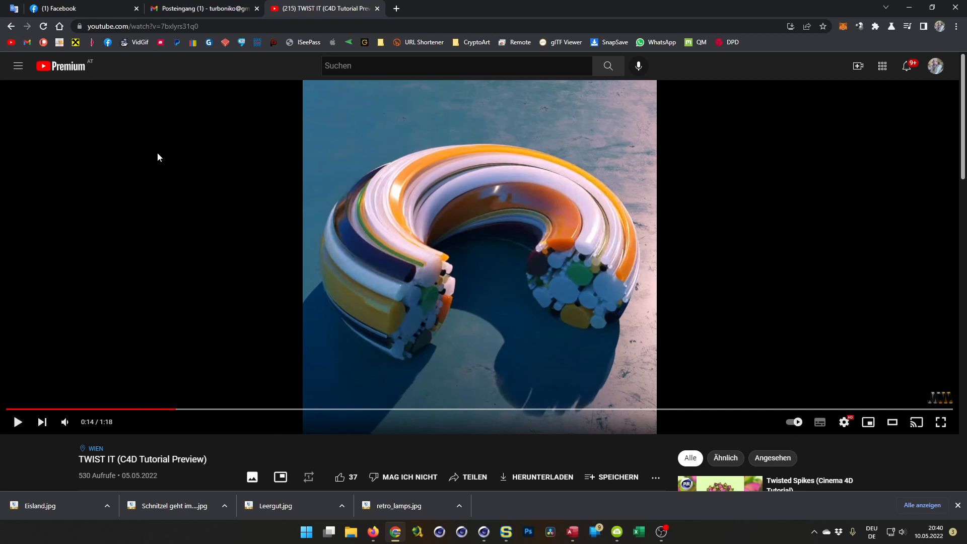
{"action": "key", "text": "alt+Left"}
{"action": "scroll", "coordinate": [192, 225], "scroll_direction": "down", "scroll_amount": 5}
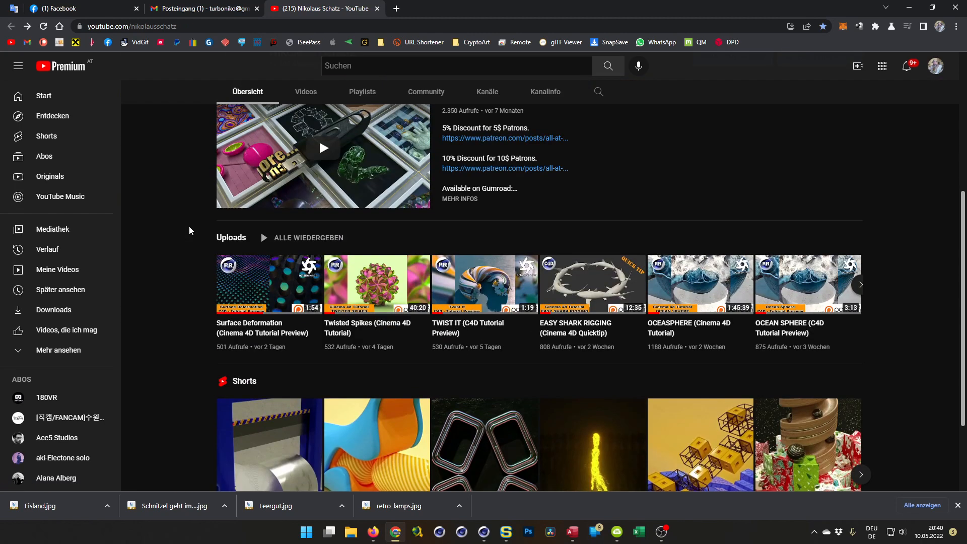
{"action": "mouse_move", "coordinate": [286, 284]}
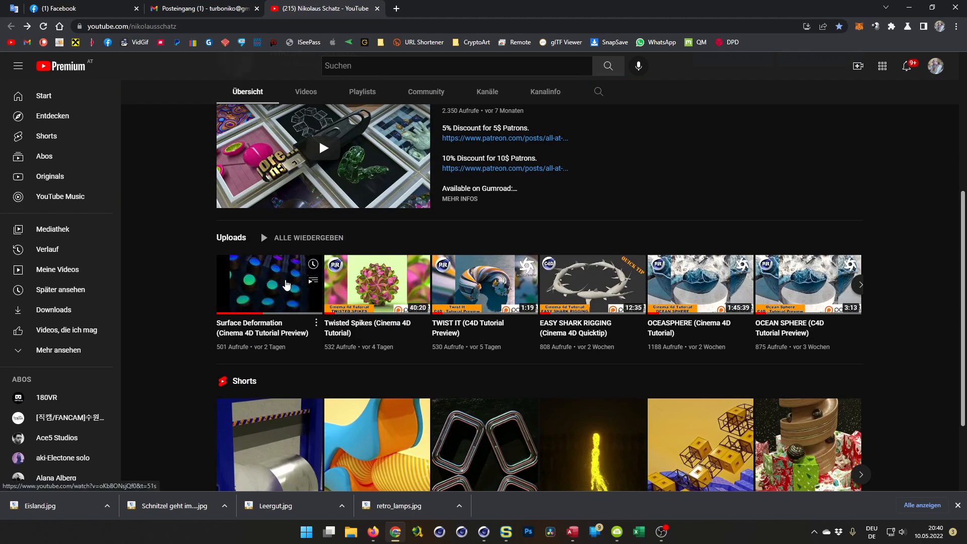
{"action": "left_click", "coordinate": [275, 286]}
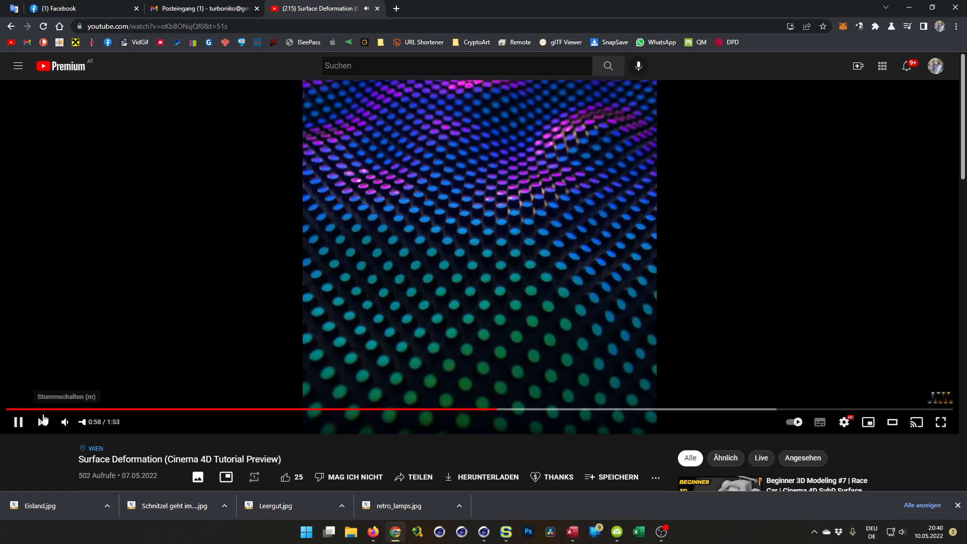
{"action": "left_click", "coordinate": [19, 422]}
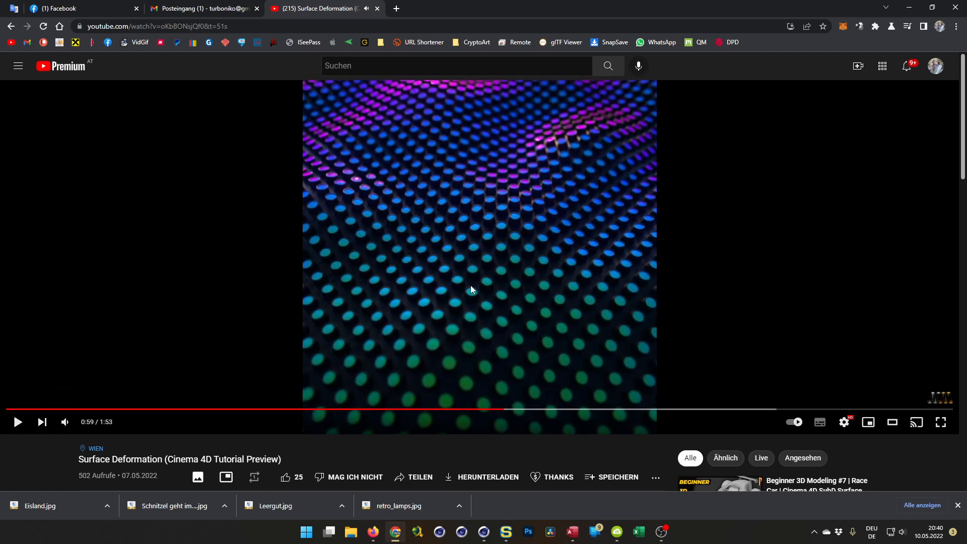
{"action": "scroll", "coordinate": [470, 285], "scroll_direction": "down", "scroll_amount": 3}
{"action": "scroll", "coordinate": [571, 246], "scroll_direction": "up", "scroll_amount": 3}
{"action": "left_click", "coordinate": [909, 9]}
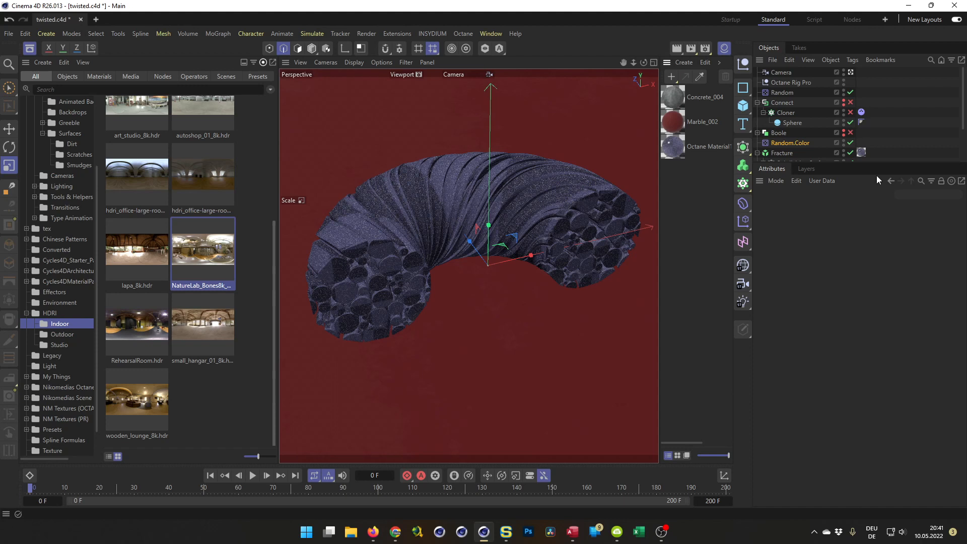
{"action": "left_click_drag", "start_coordinate": [885, 162], "coordinate": [890, 320]}
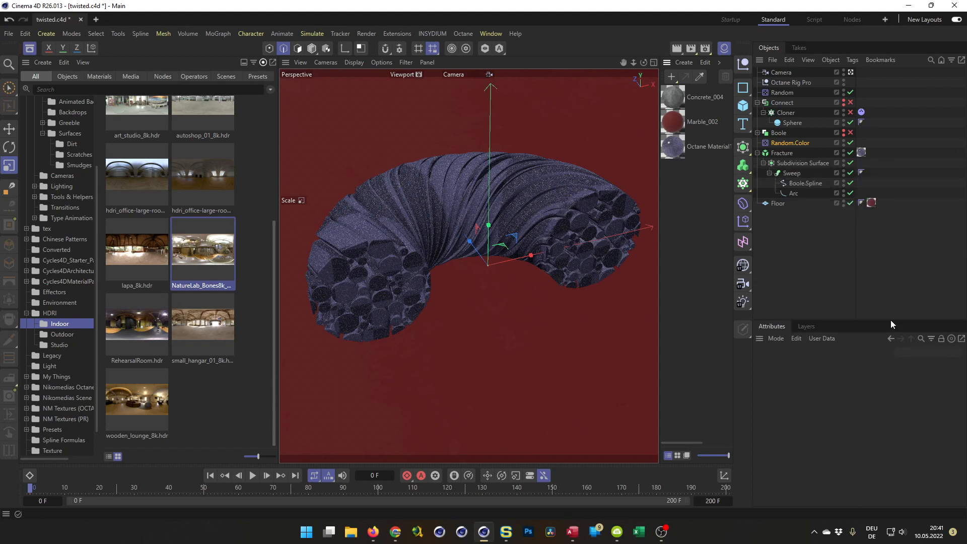